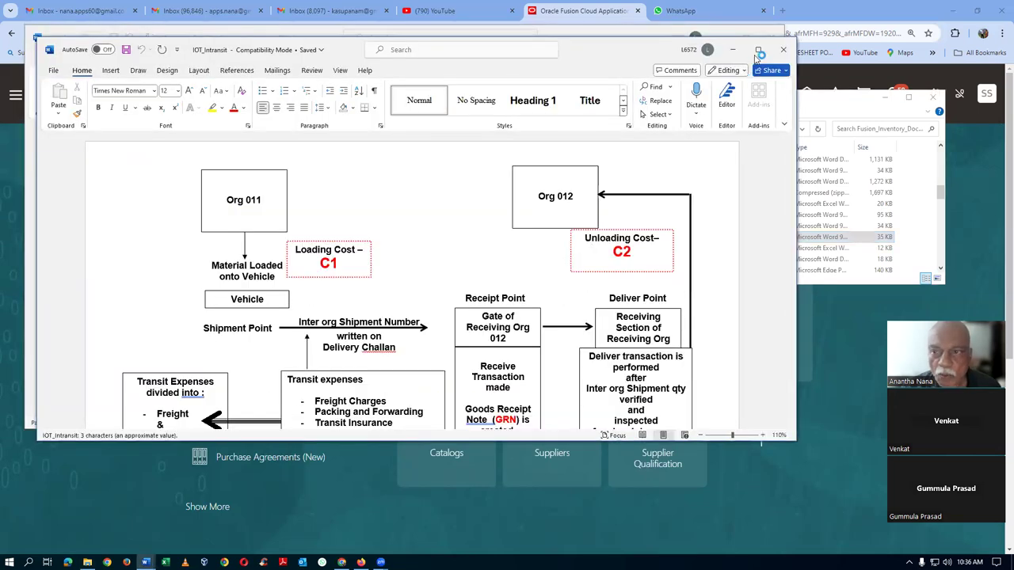
# - Maximize the IOT_Intransit document window and highlight the Org 011 label in the diagram
pyautogui.click(758, 49)
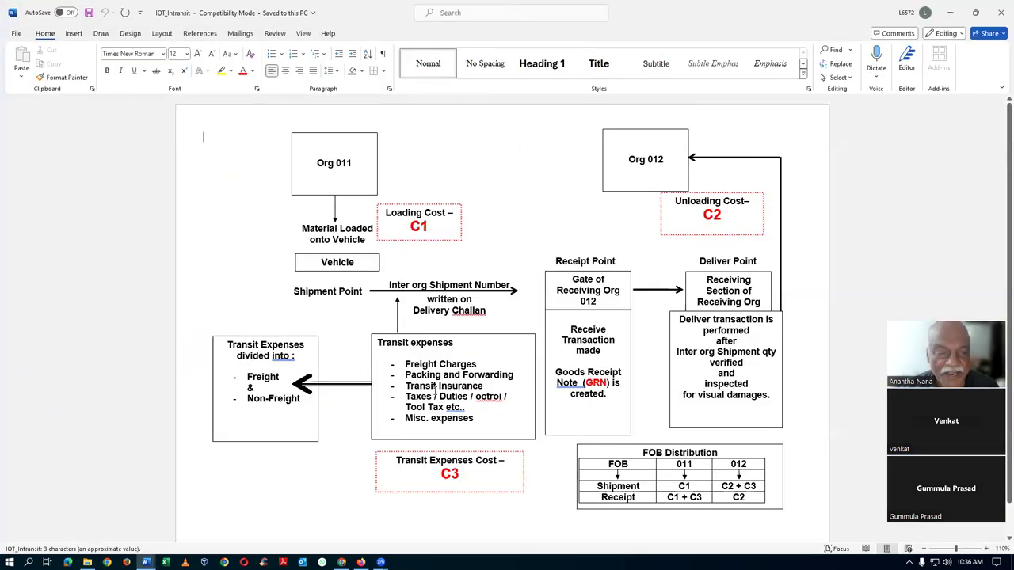
pyautogui.click(336, 162)
pyautogui.click(640, 159)
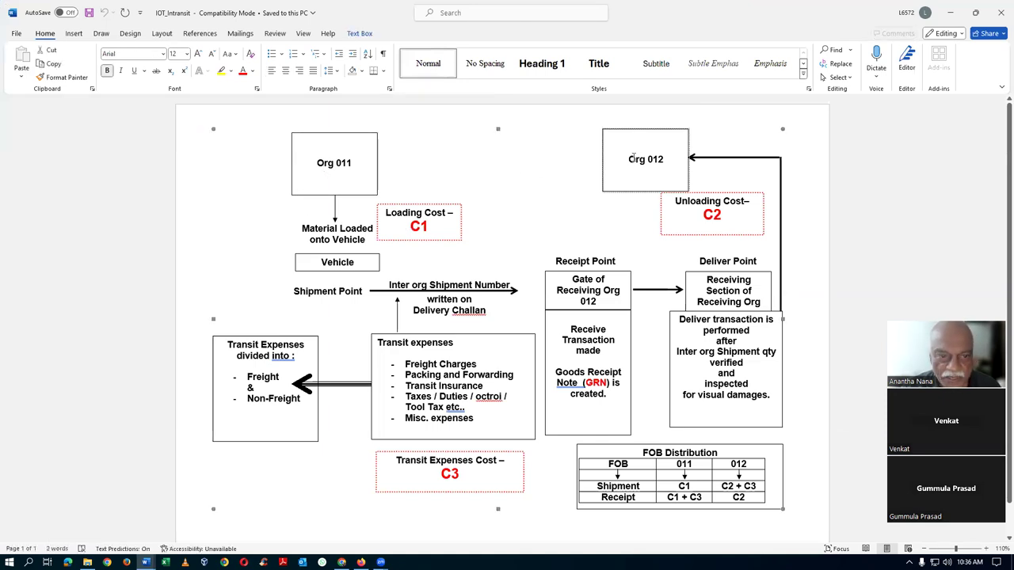
pyautogui.moveTo(332, 164); pyautogui.dragTo(666, 163)
pyautogui.click(629, 163)
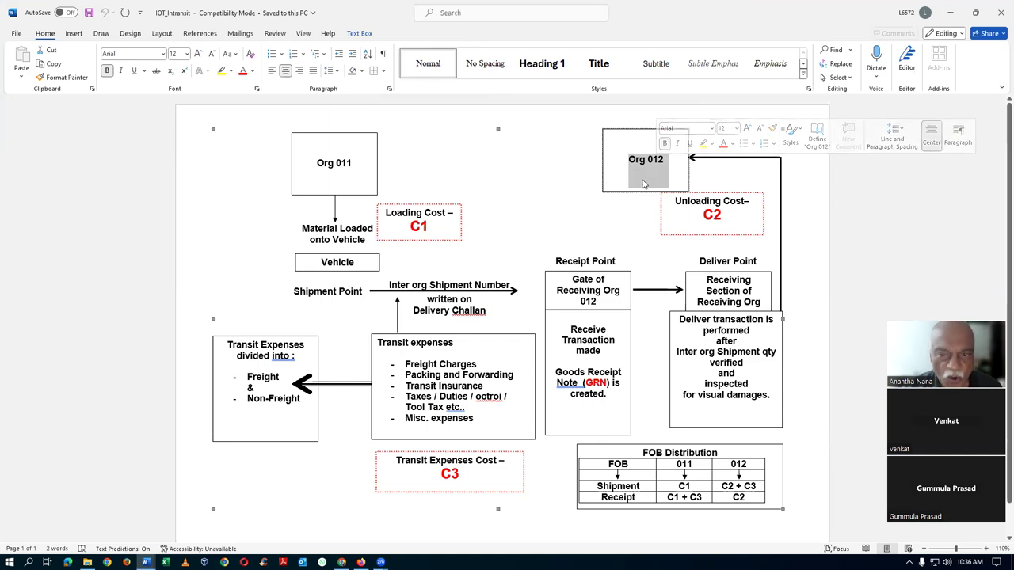
pyautogui.click(646, 178)
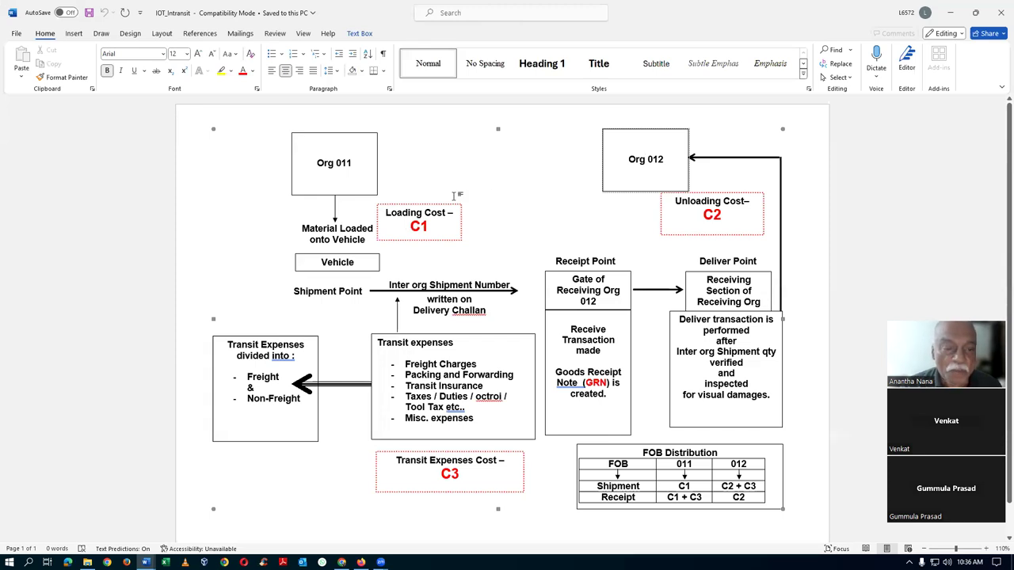
# - Highlight the Org 012 label and point between the Org 011 and Org 012 boxes
pyautogui.click(319, 163)
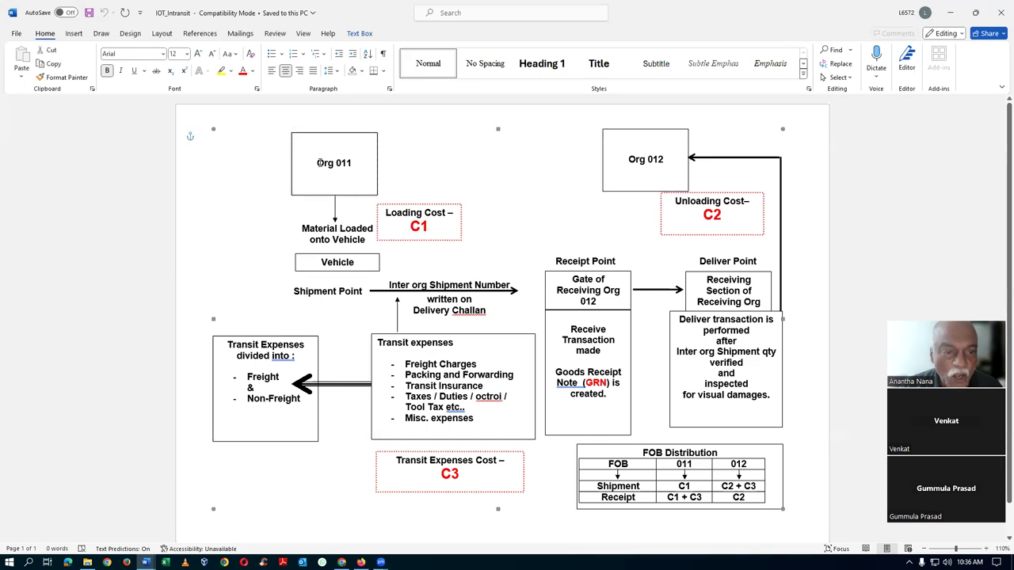
pyautogui.moveTo(631, 159); pyautogui.dragTo(664, 159)
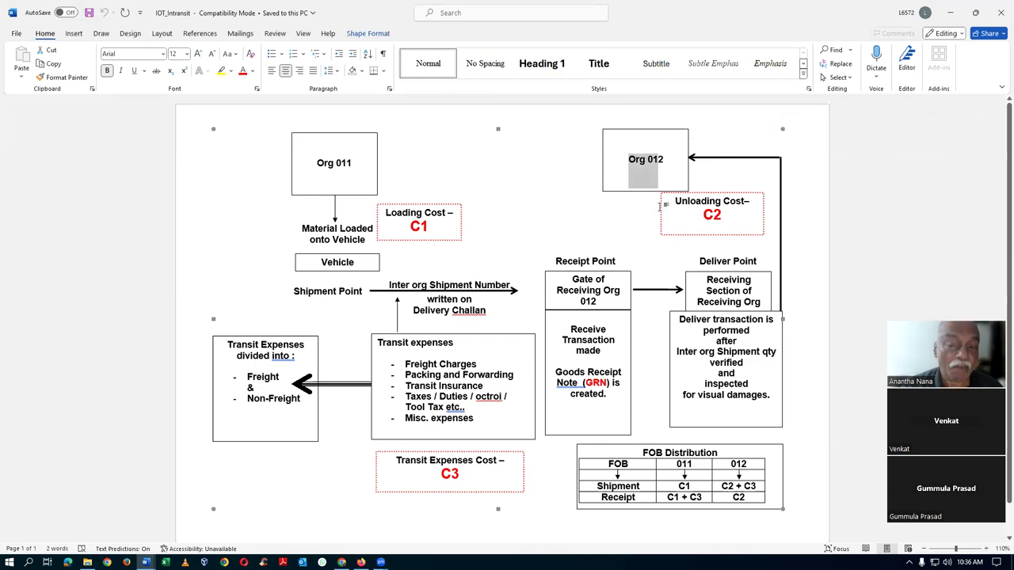
pyautogui.click(890, 192)
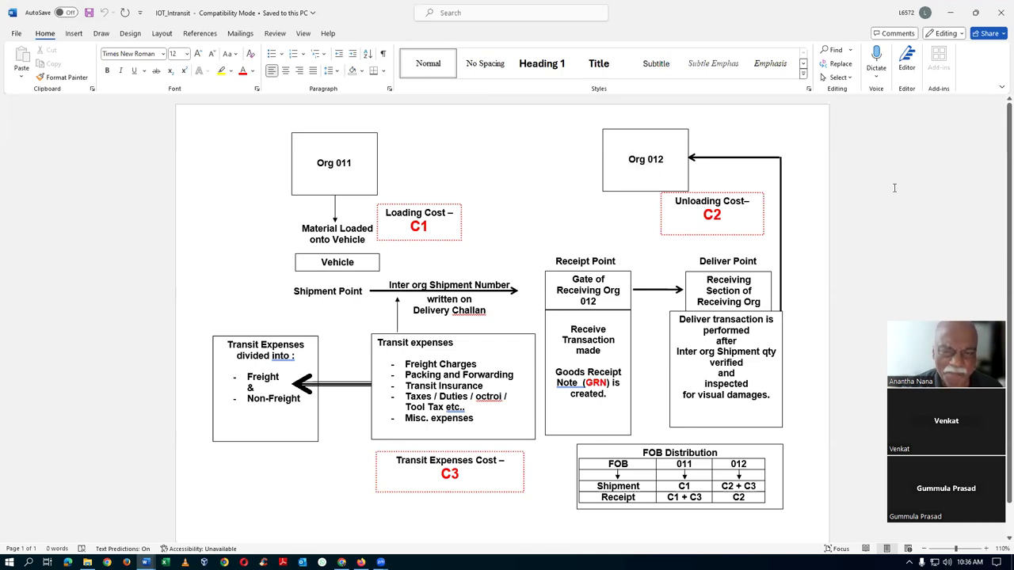
pyautogui.moveTo(632, 159); pyautogui.dragTo(667, 162)
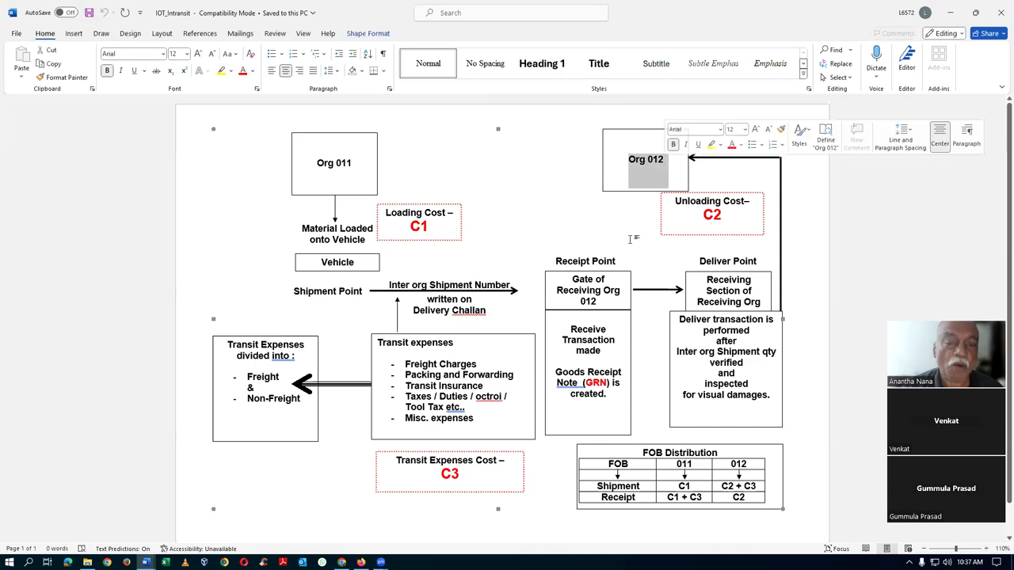
pyautogui.click(905, 207)
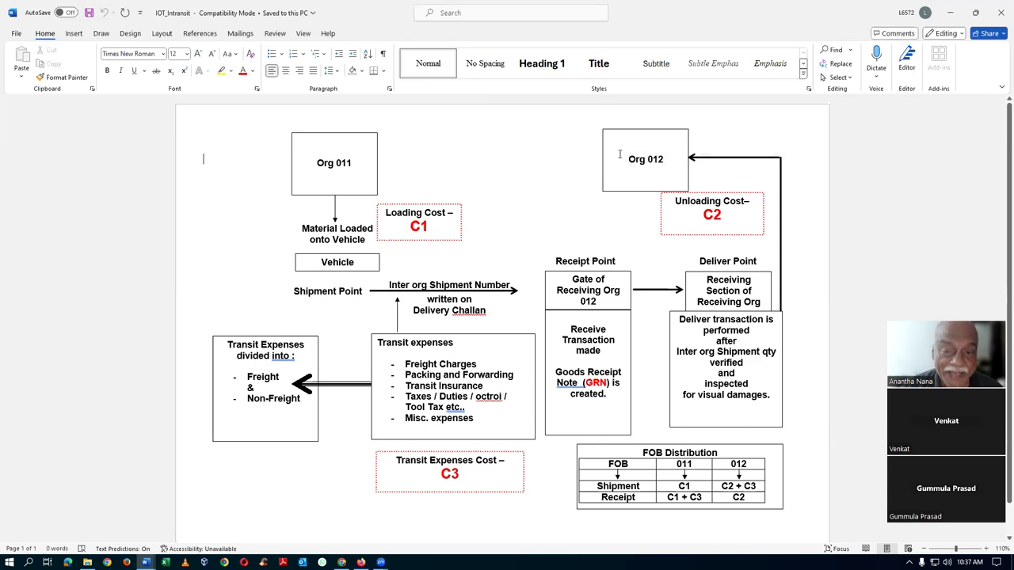
pyautogui.click(336, 204)
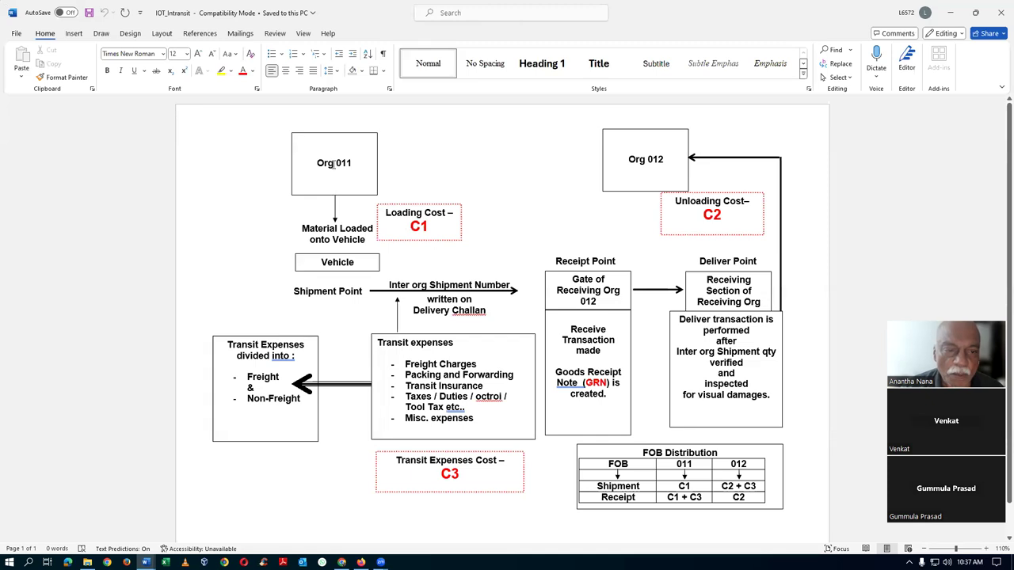
pyautogui.click(645, 162)
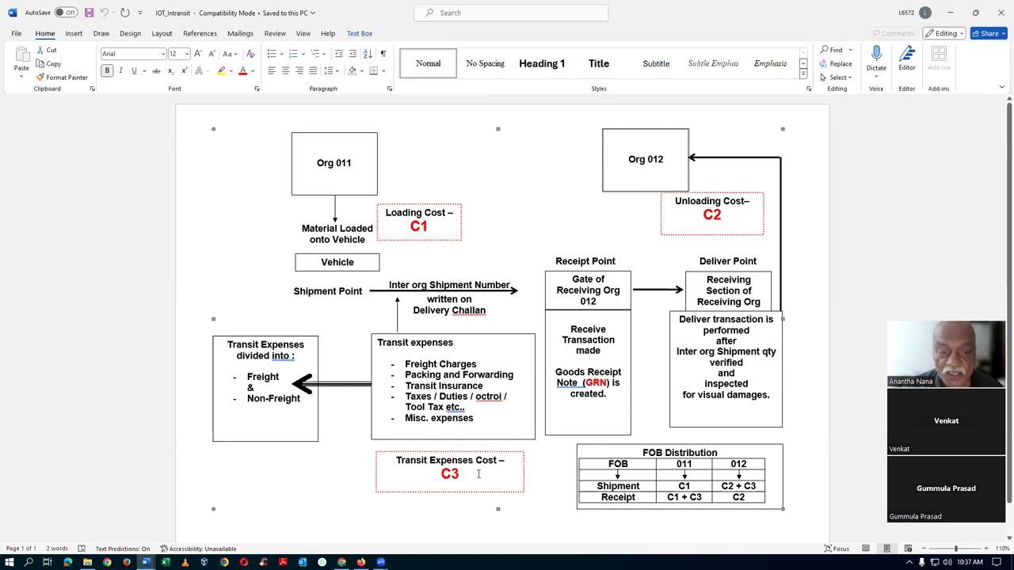
pyautogui.click(343, 164)
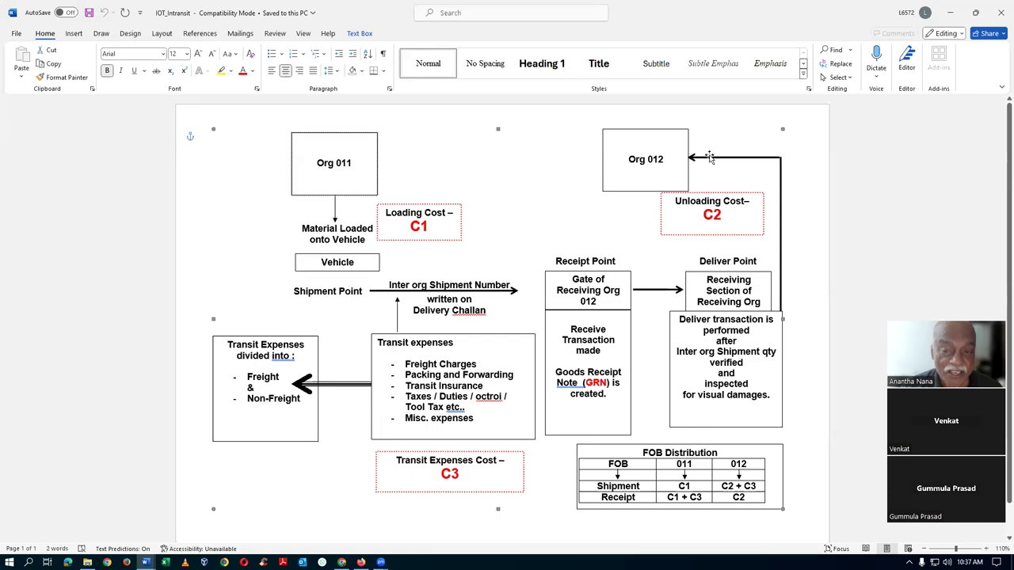
pyautogui.click(338, 264)
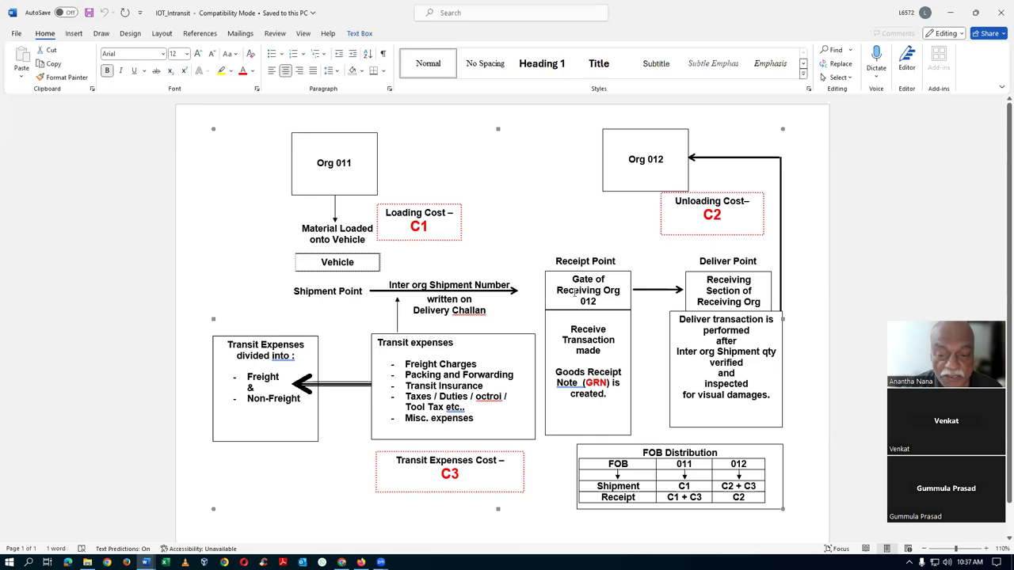
pyautogui.click(599, 290)
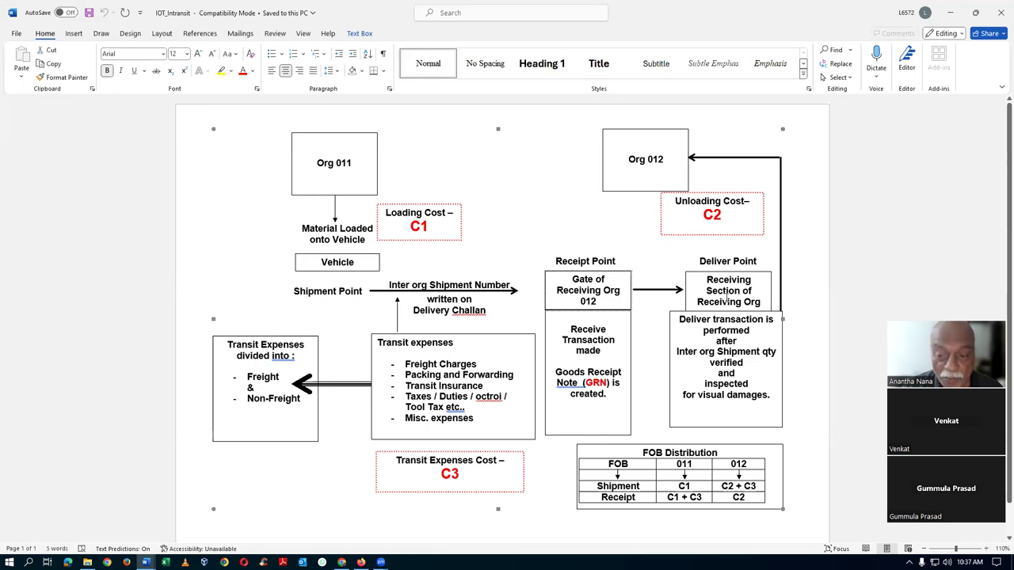
pyautogui.moveTo(719, 281); pyautogui.dragTo(735, 307)
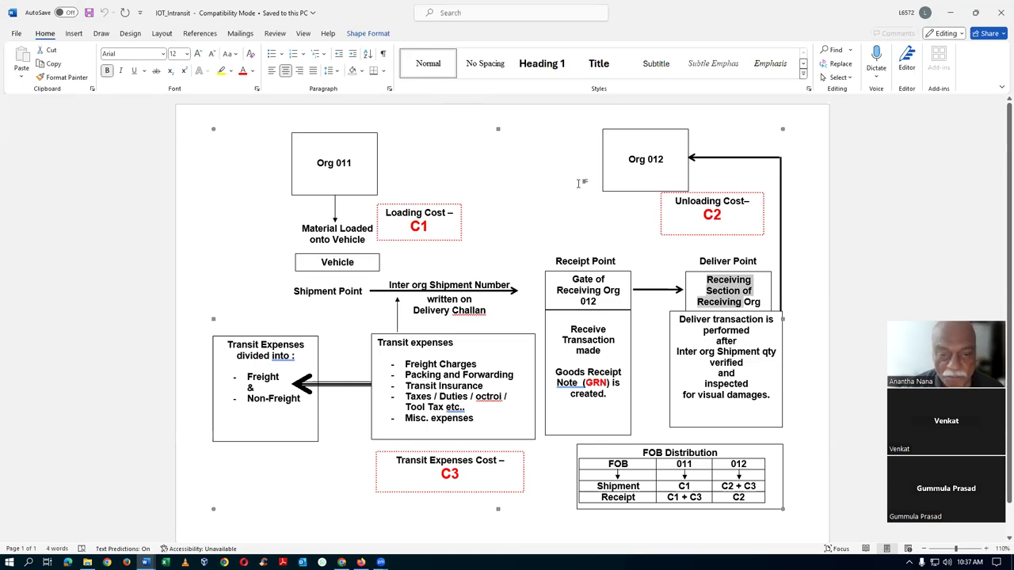
pyautogui.click(633, 161)
pyautogui.click(632, 161)
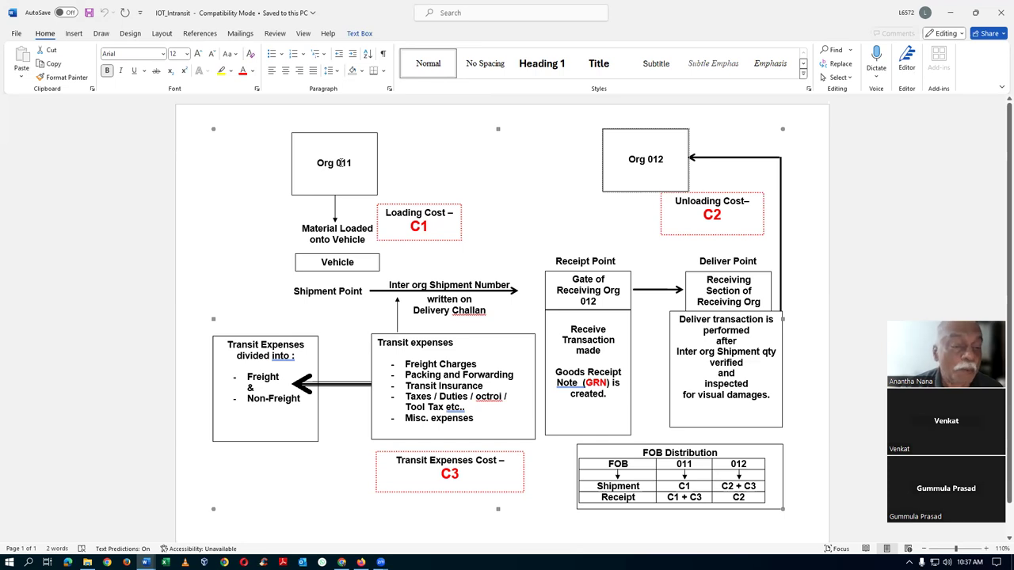
pyautogui.click(338, 264)
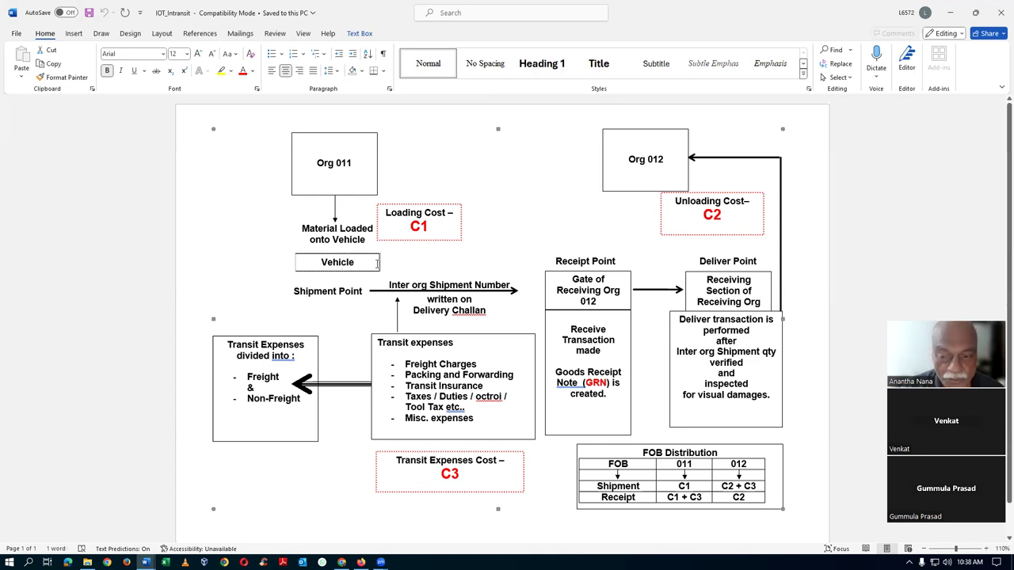
pyautogui.click(855, 233)
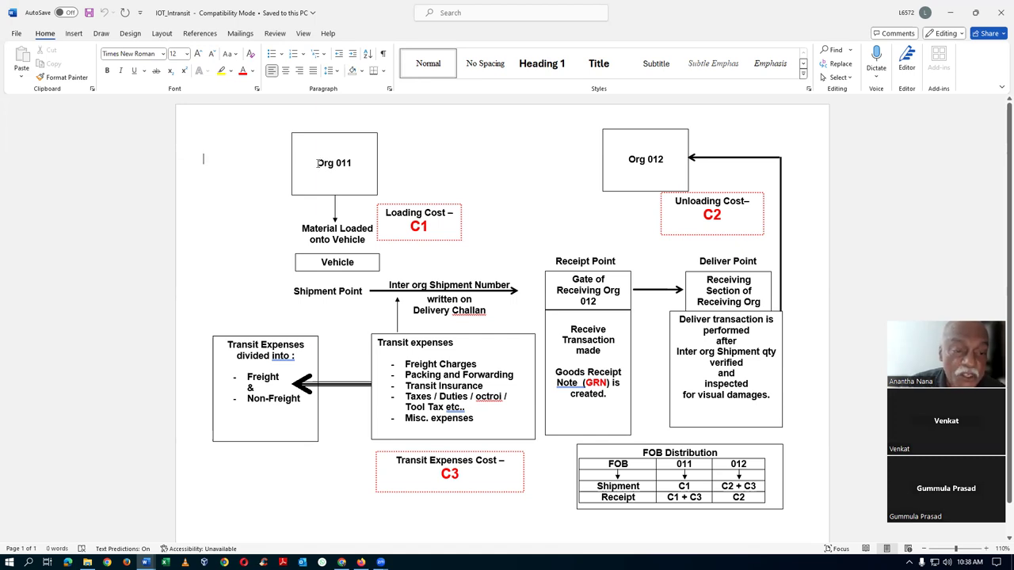
pyautogui.moveTo(317, 163); pyautogui.dragTo(350, 162)
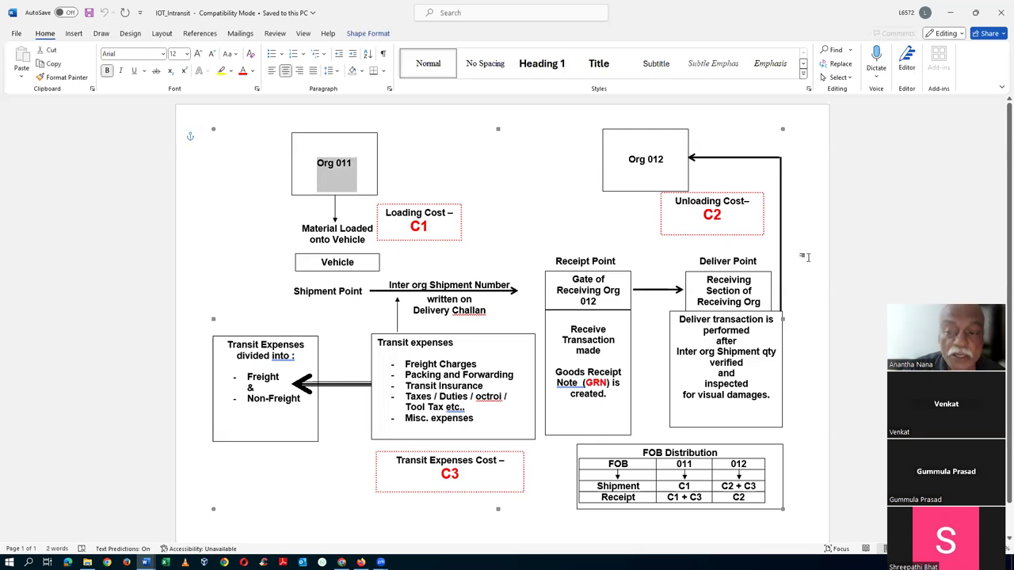
pyautogui.click(868, 204)
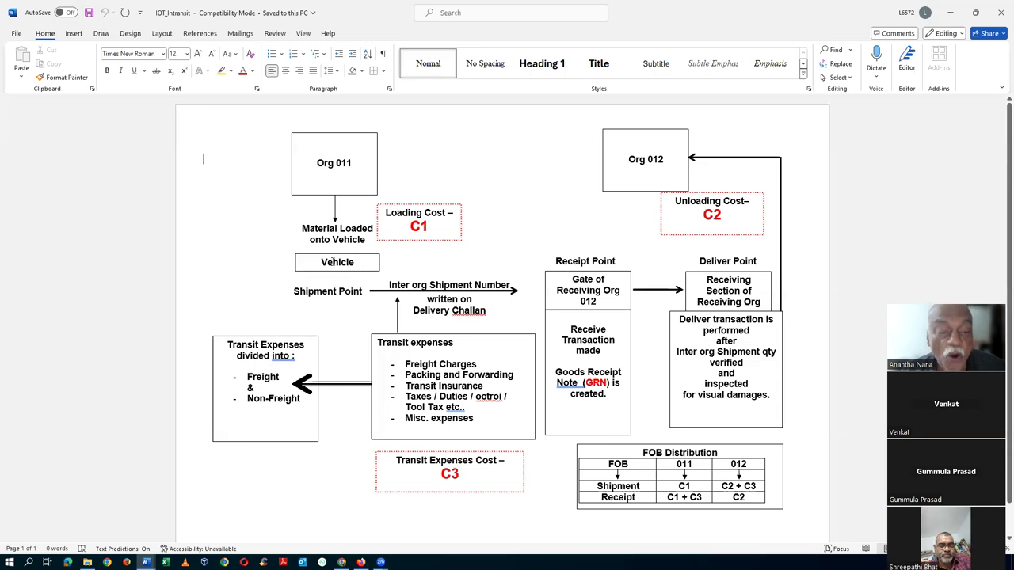
pyautogui.click(342, 262)
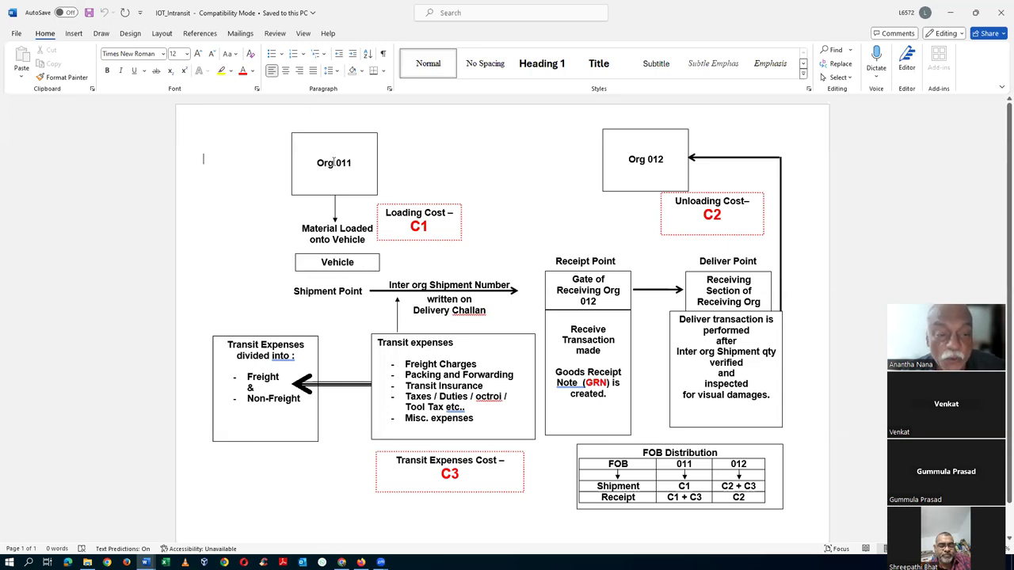
pyautogui.click(648, 159)
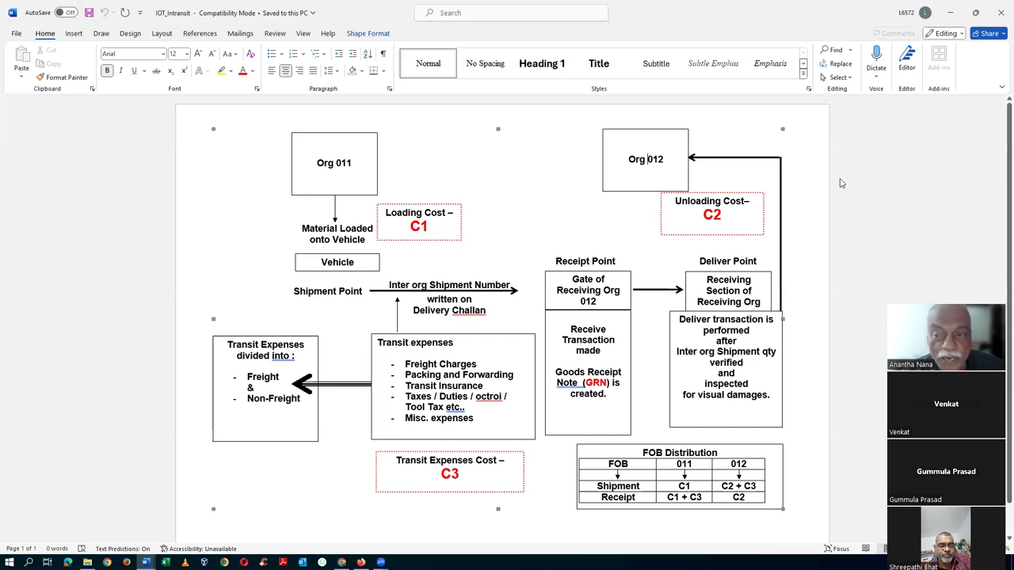
pyautogui.click(875, 198)
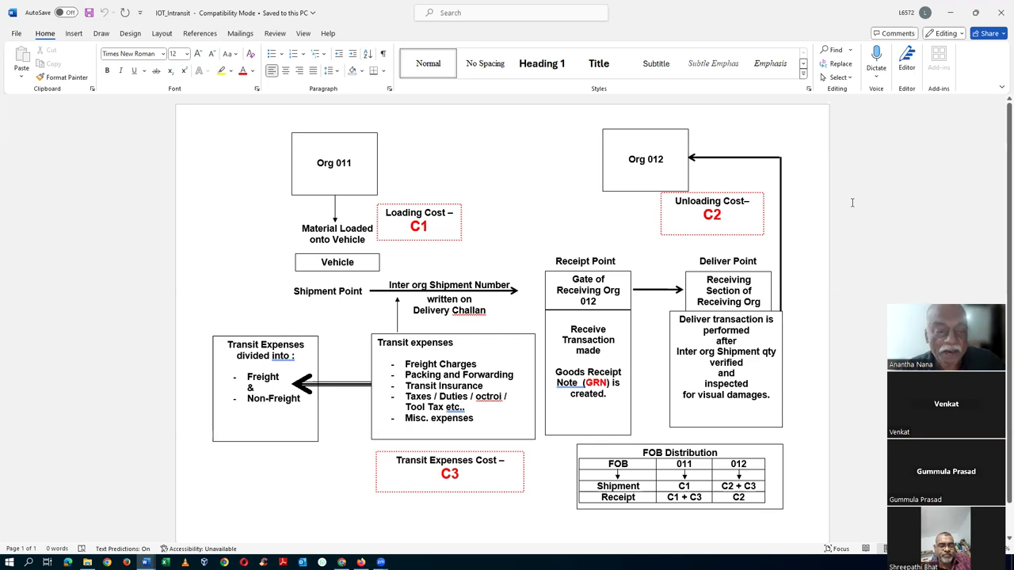
pyautogui.click(331, 171)
pyautogui.click(331, 171)
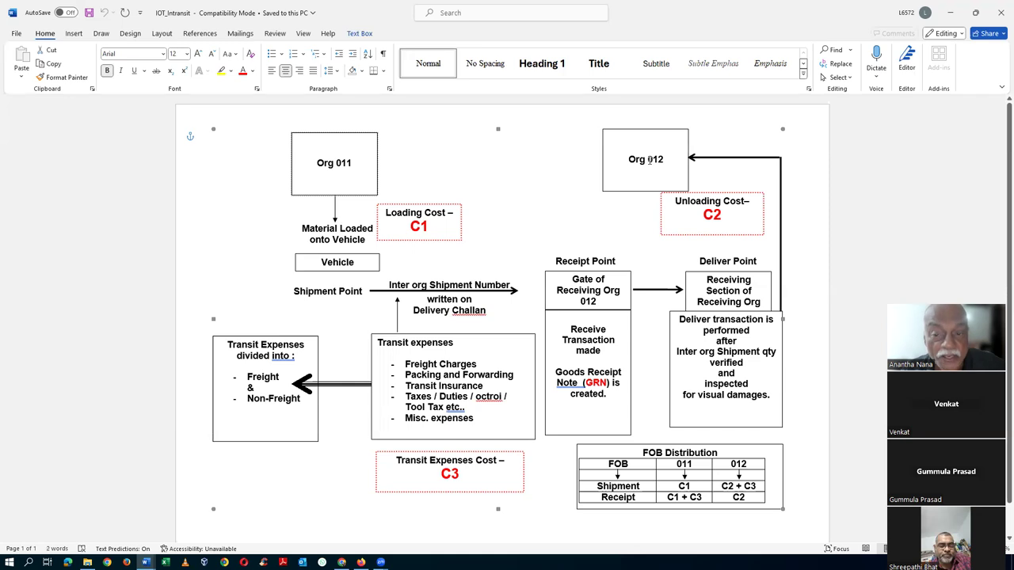
pyautogui.press('Tab')
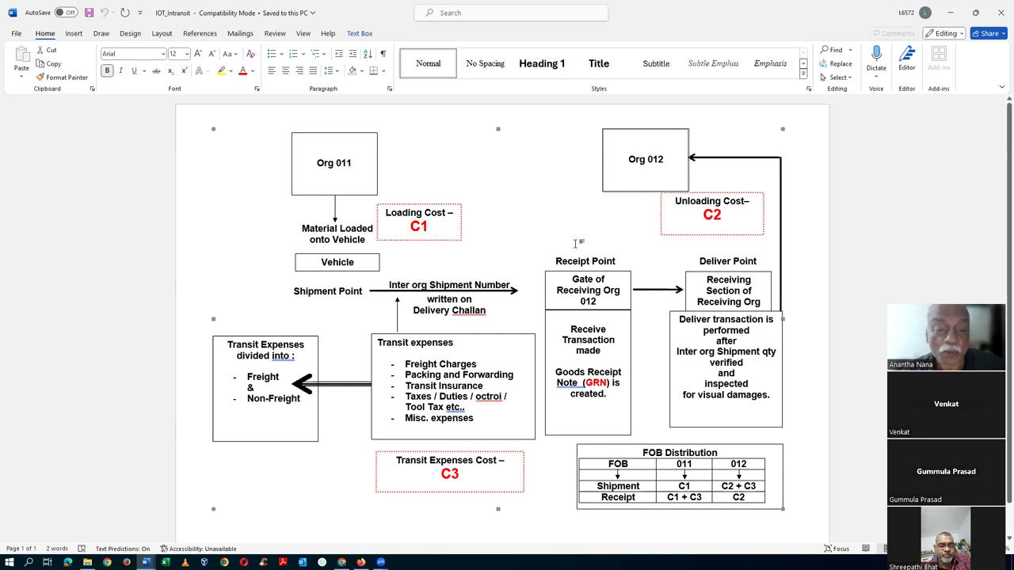
pyautogui.click(892, 222)
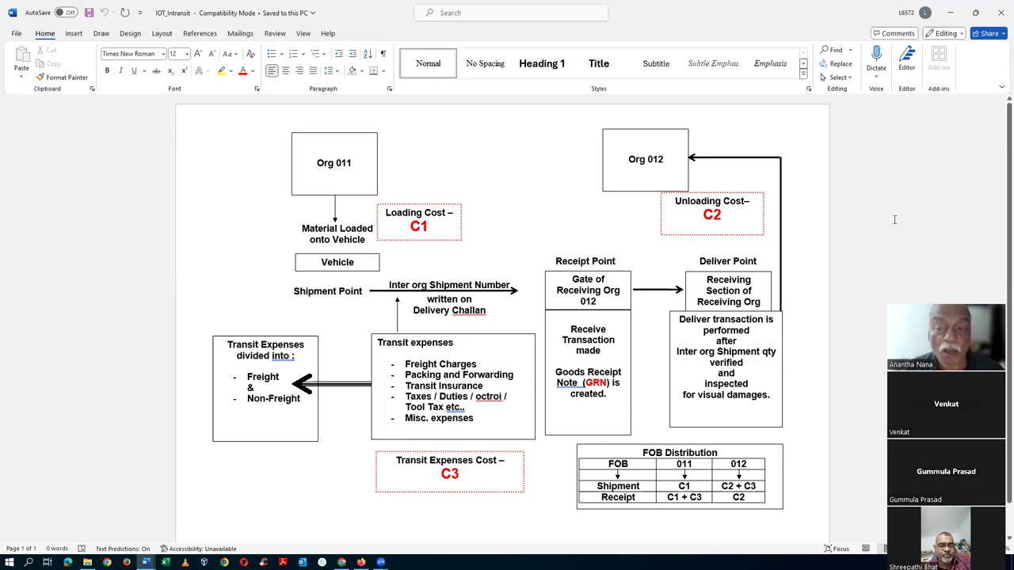
pyautogui.click(320, 168)
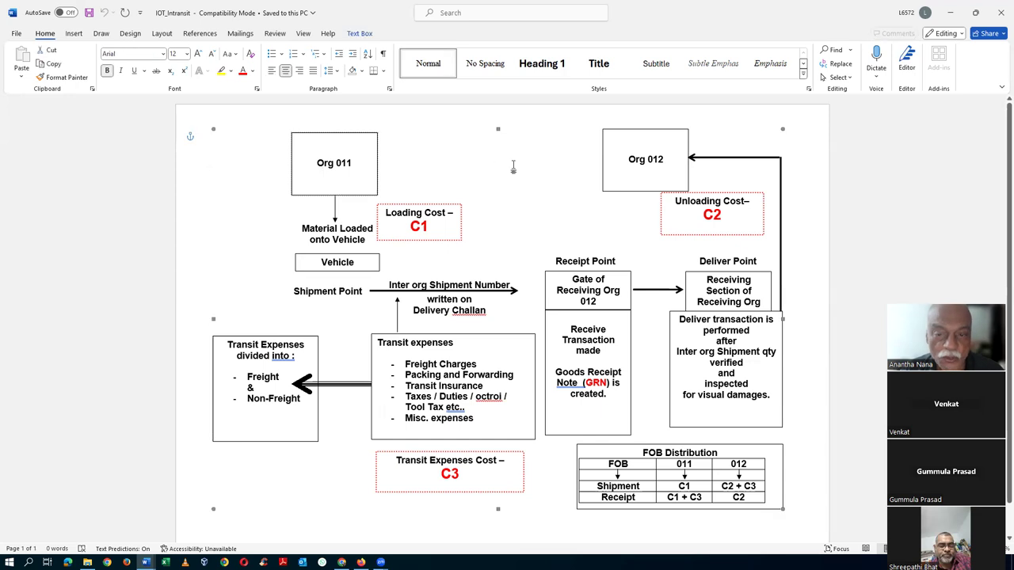
pyautogui.click(650, 161)
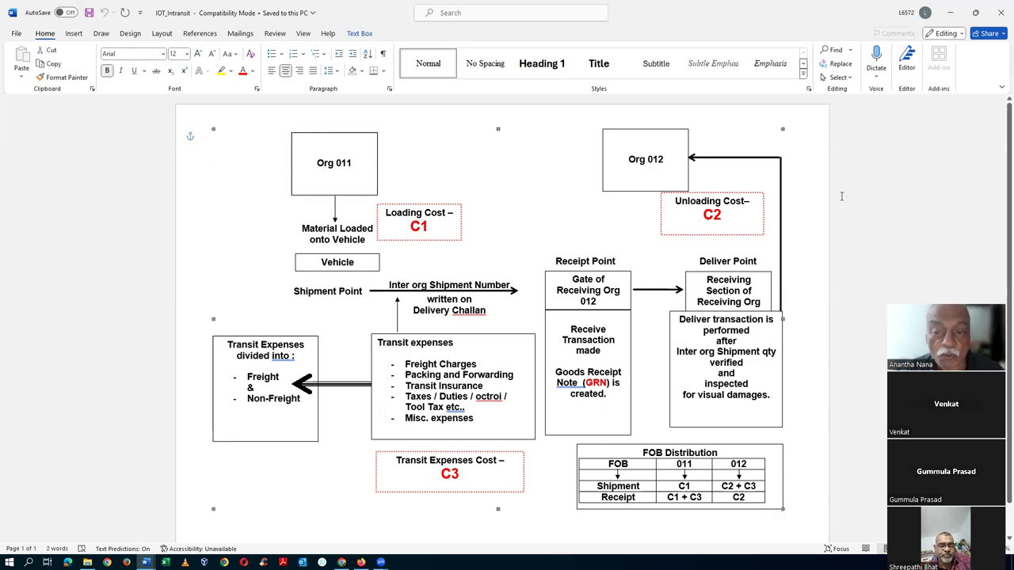
pyautogui.click(904, 240)
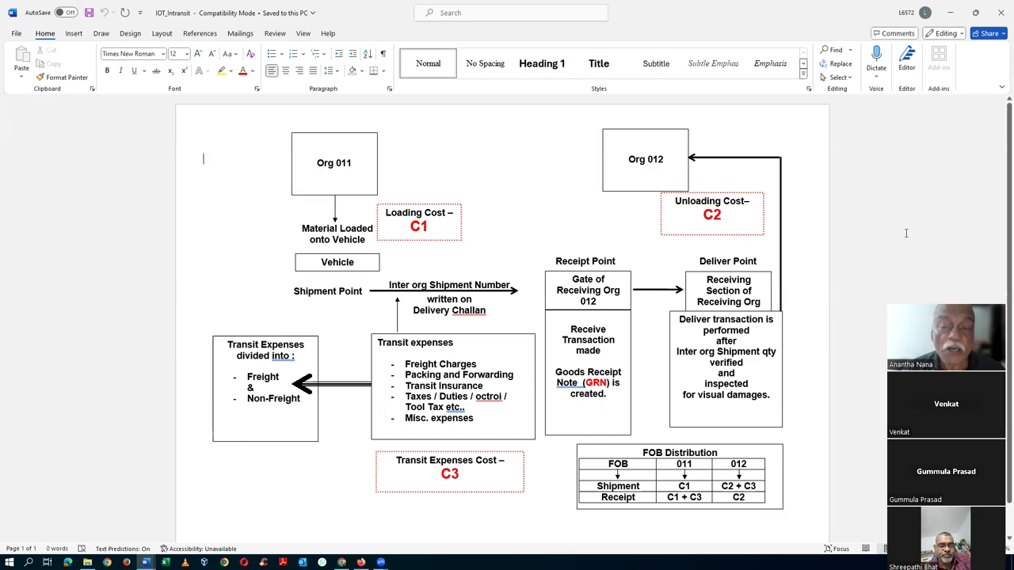
pyautogui.click(324, 176)
pyautogui.click(650, 161)
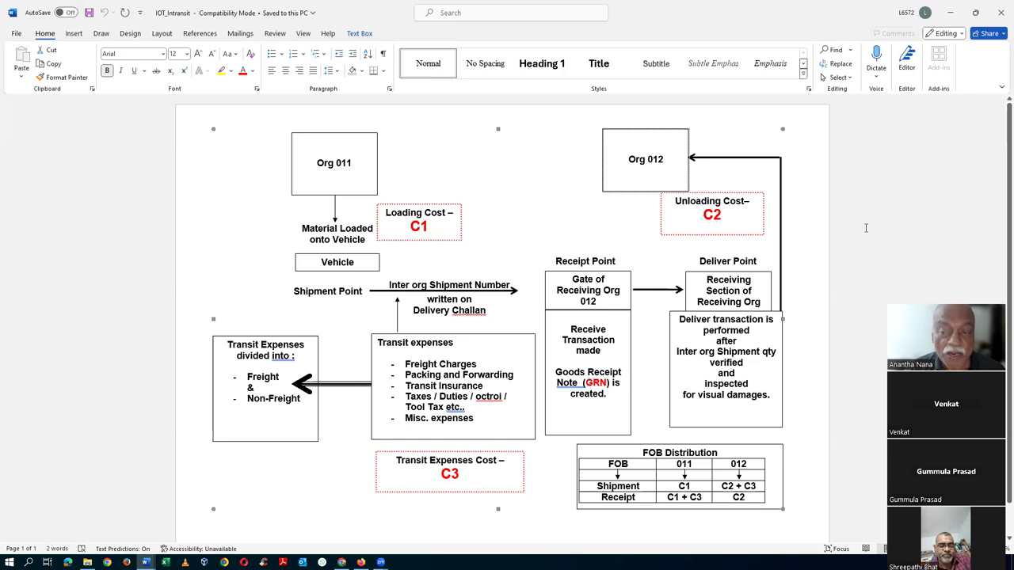
pyautogui.click(646, 162)
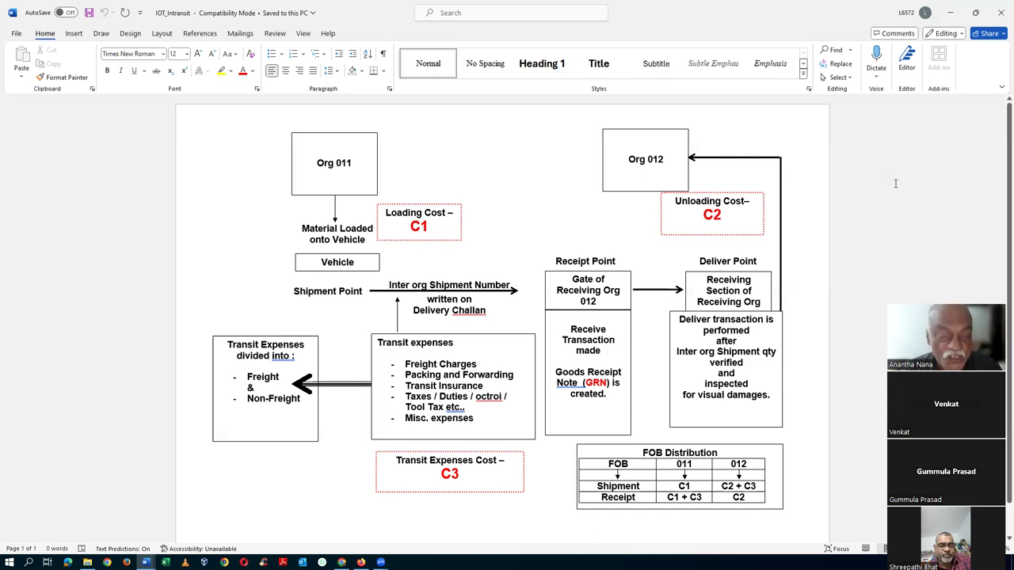
# - Switch to the browser and open INV Overview from Favorites for organization 001
pyautogui.hotkey('alt', 'Tab')
pyautogui.hotkey('alt', 'Tab')
pyautogui.hotkey('alt', 'Tab')
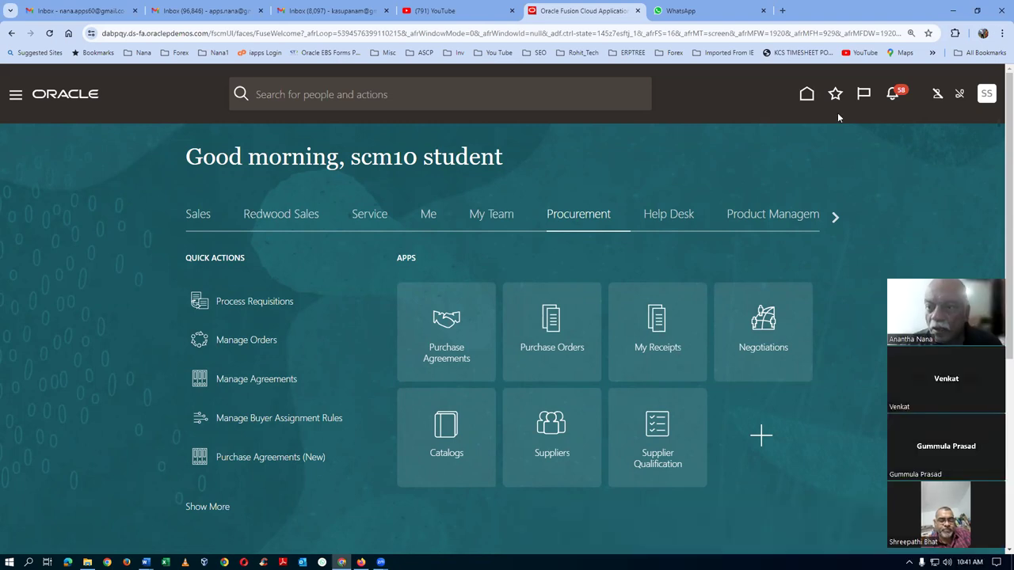
pyautogui.click(837, 95)
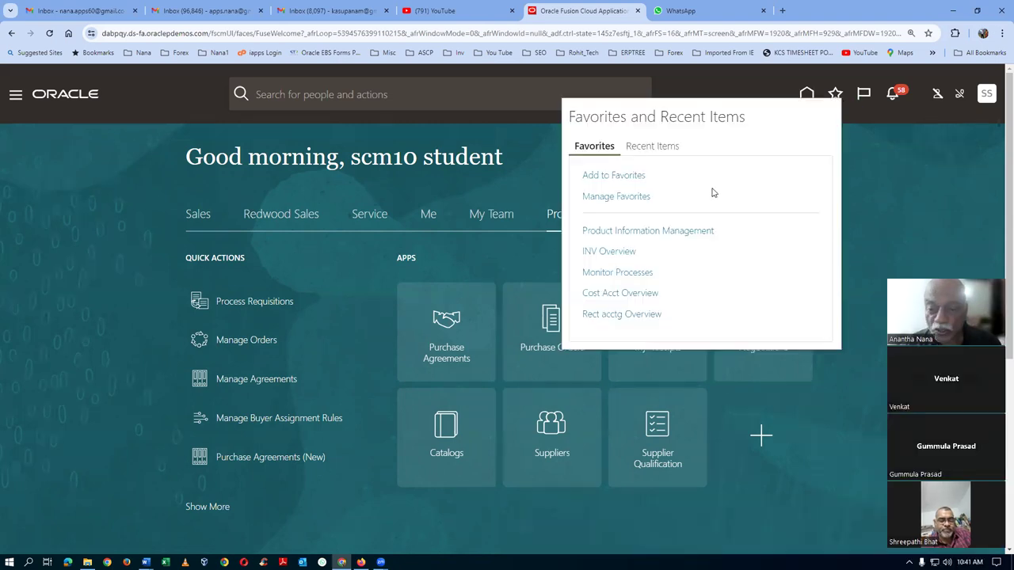
pyautogui.click(609, 252)
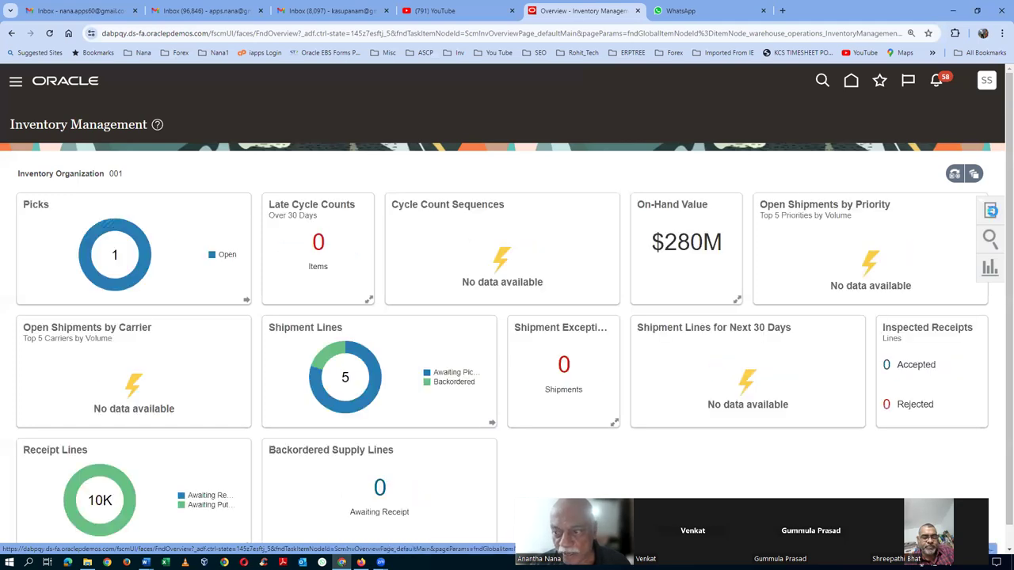
# - From Manage Item Quantities, change the inventory organization from 001 to T031
pyautogui.click(990, 211)
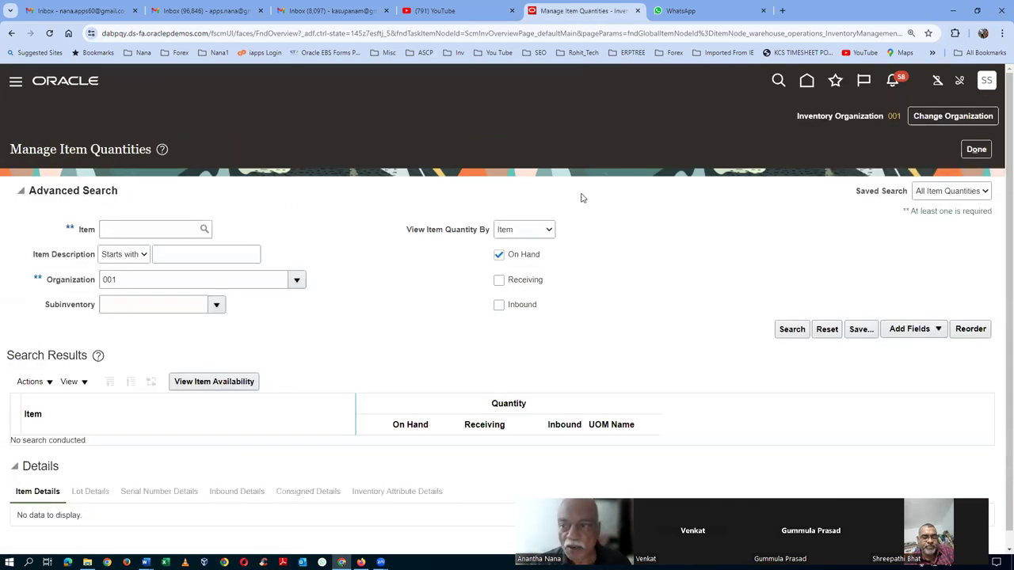
pyautogui.click(974, 116)
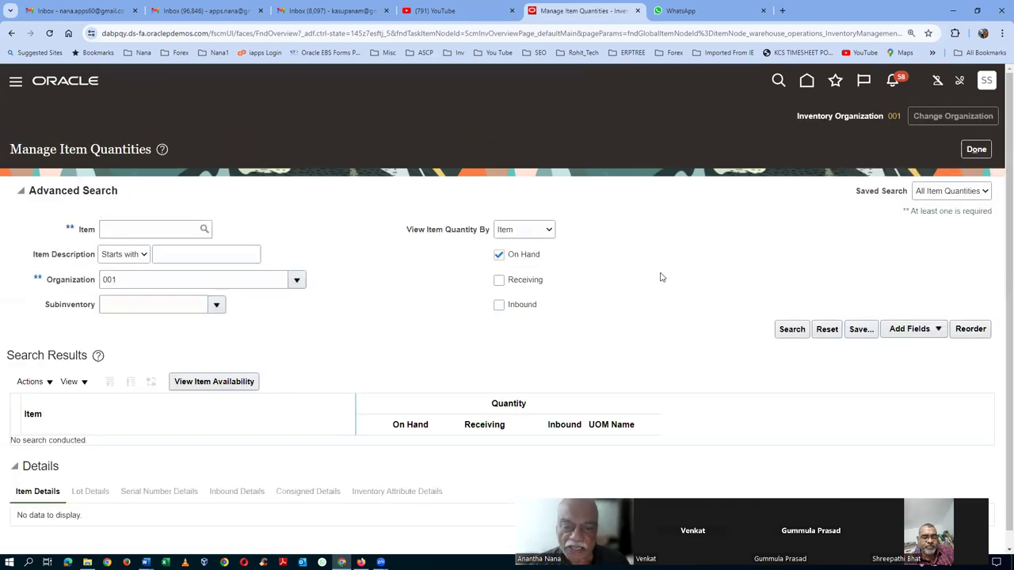
pyautogui.write('T031')
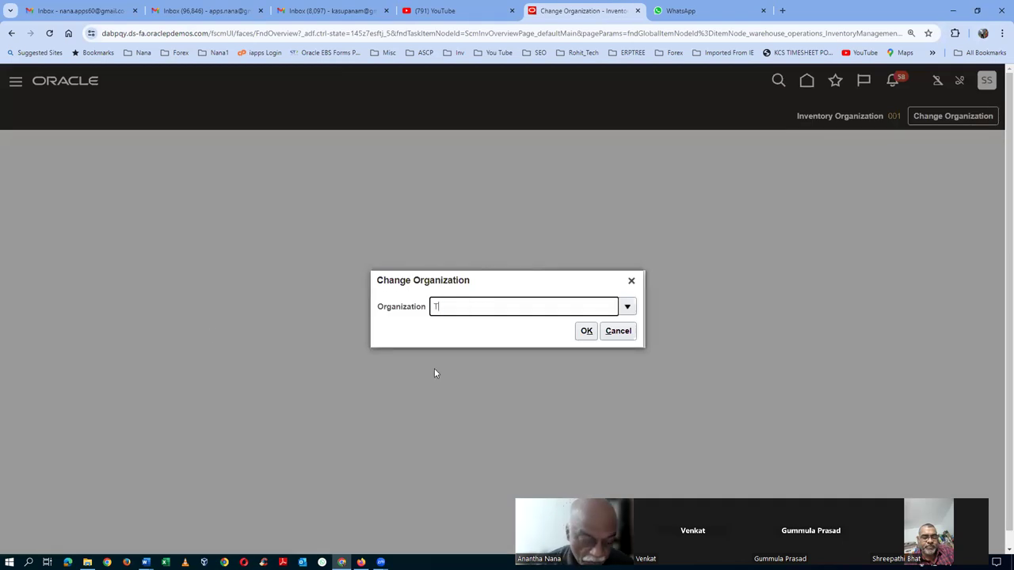
pyautogui.press('Tab')
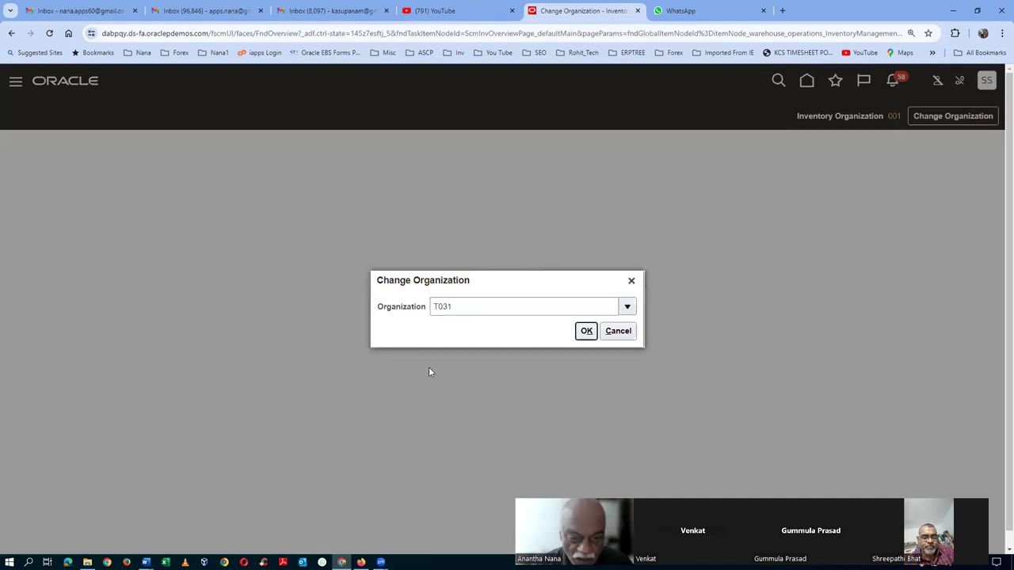
pyautogui.click(585, 331)
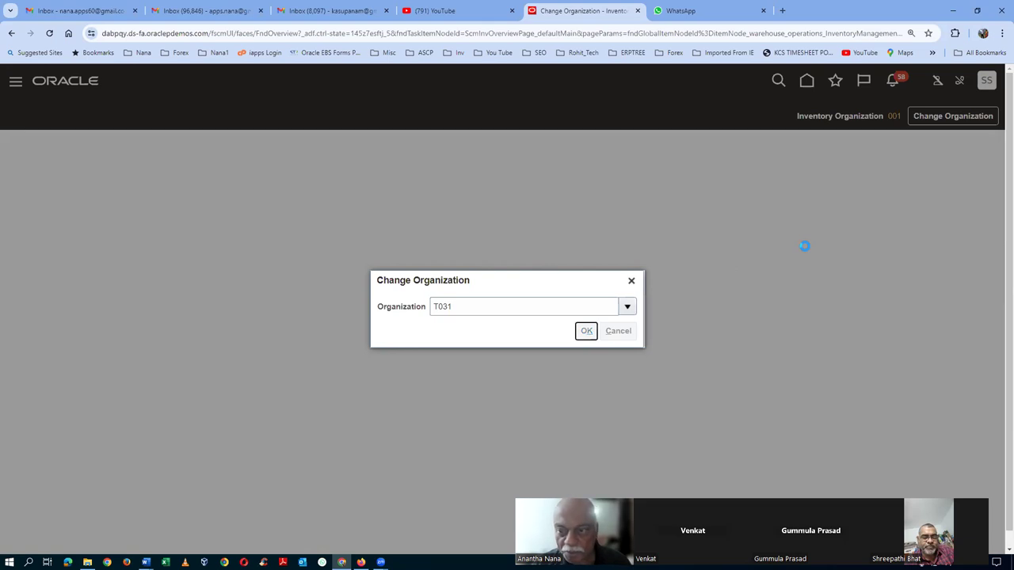
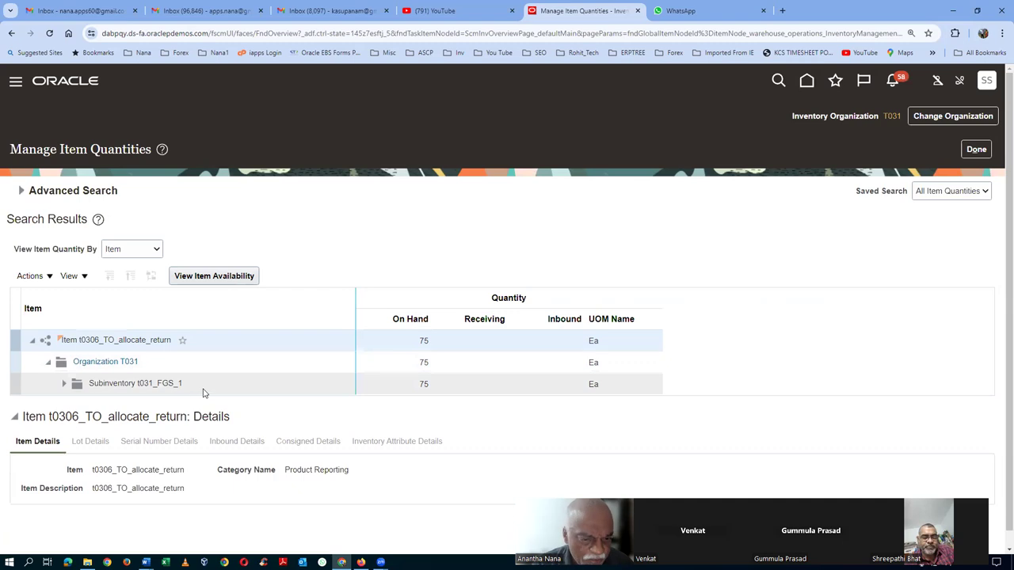
# - Check lot101 of t0306_TO_allocate_return (75 Ea, expiring 7/31/24) in t031_FGS_1, then duplicate the Manage Item Quantities tab
pyautogui.click(64, 385)
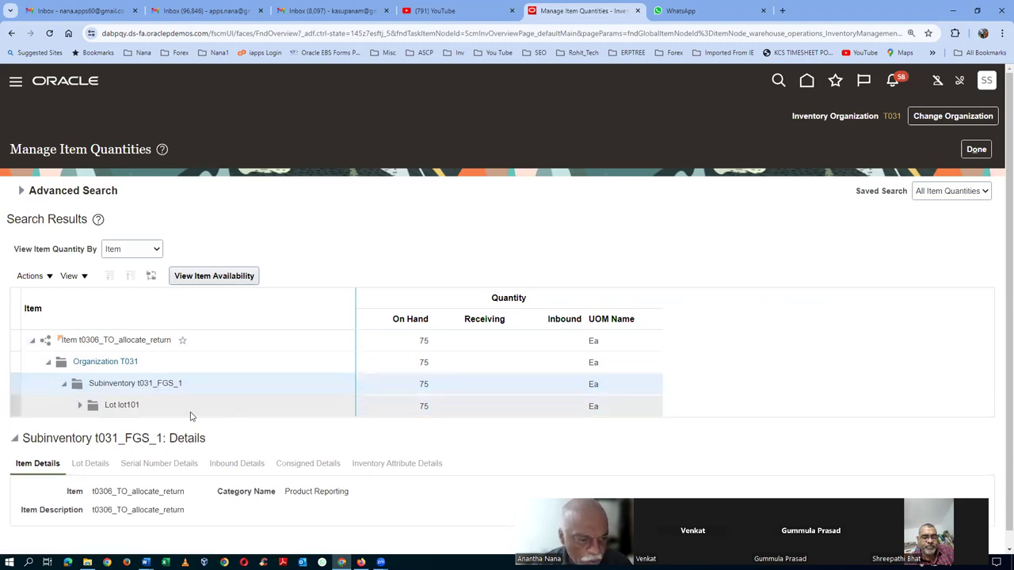
pyautogui.click(170, 408)
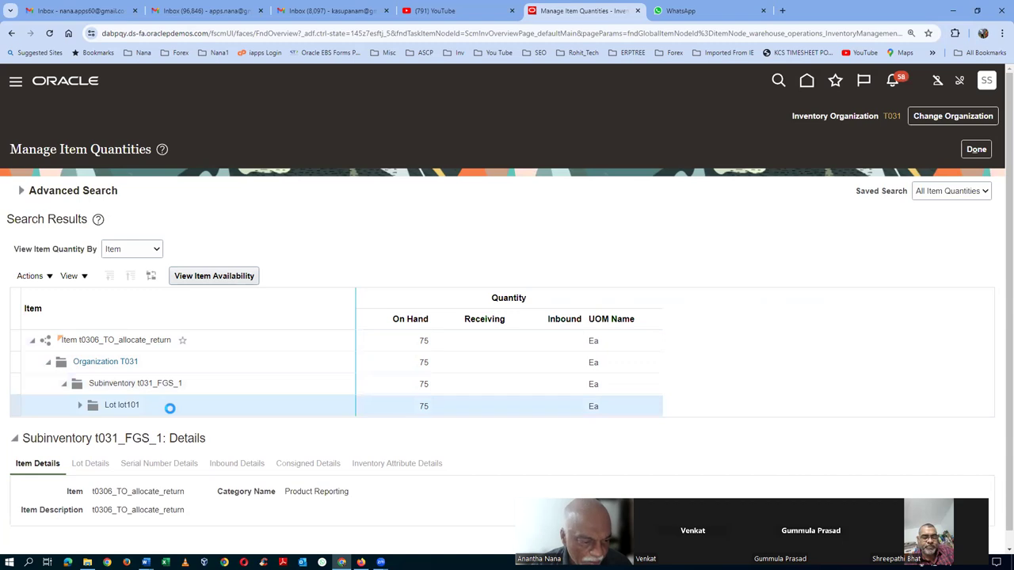
pyautogui.click(94, 466)
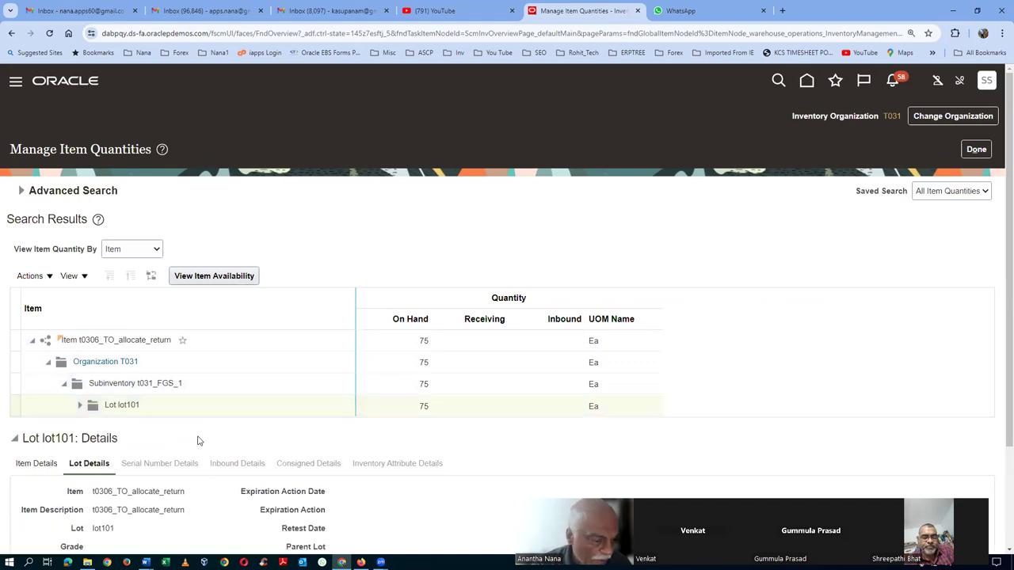
pyautogui.scroll(-1, 198, 441)
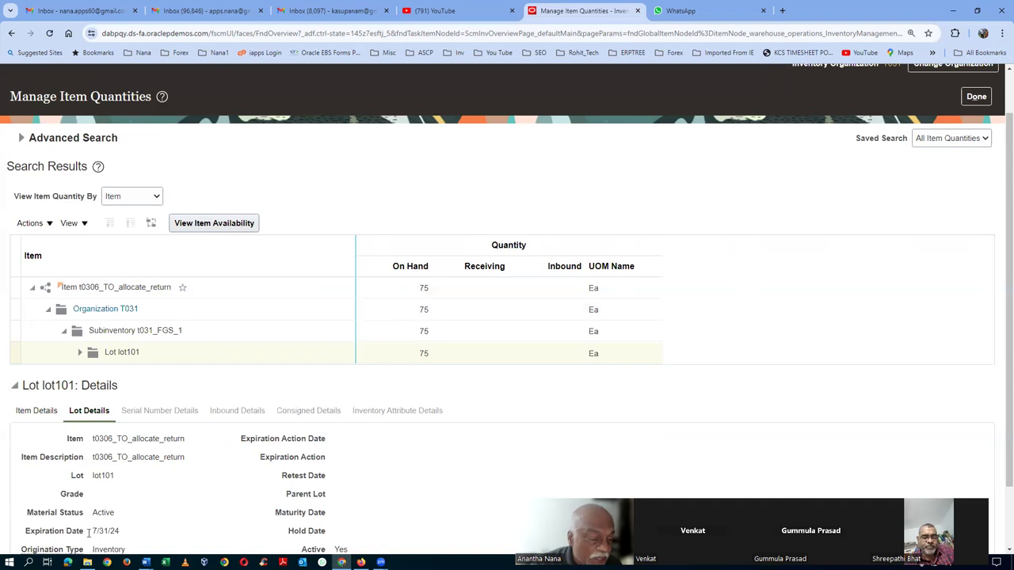
pyautogui.moveTo(95, 530); pyautogui.dragTo(120, 530)
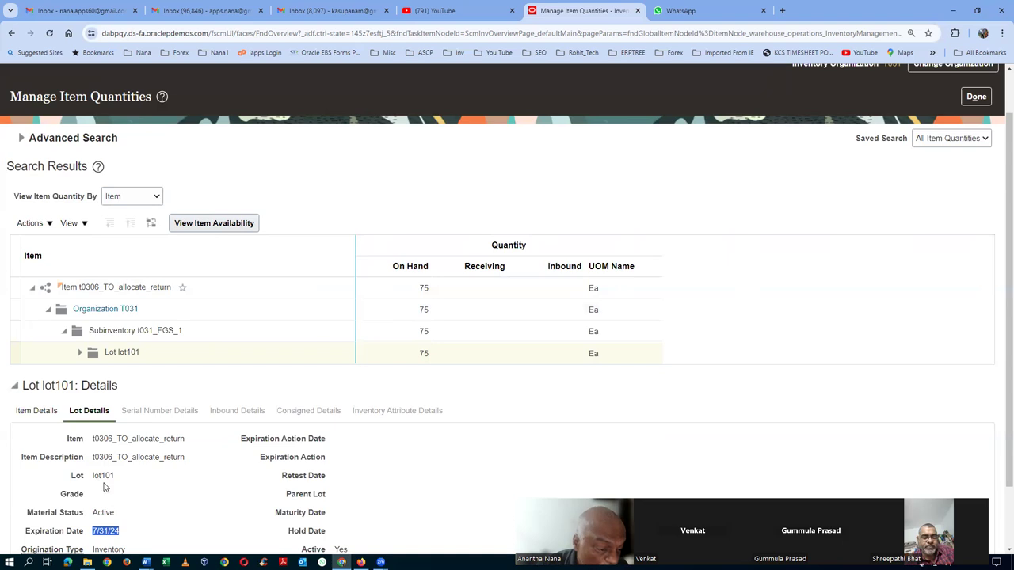
pyautogui.rightClick(590, 6)
pyautogui.click(625, 101)
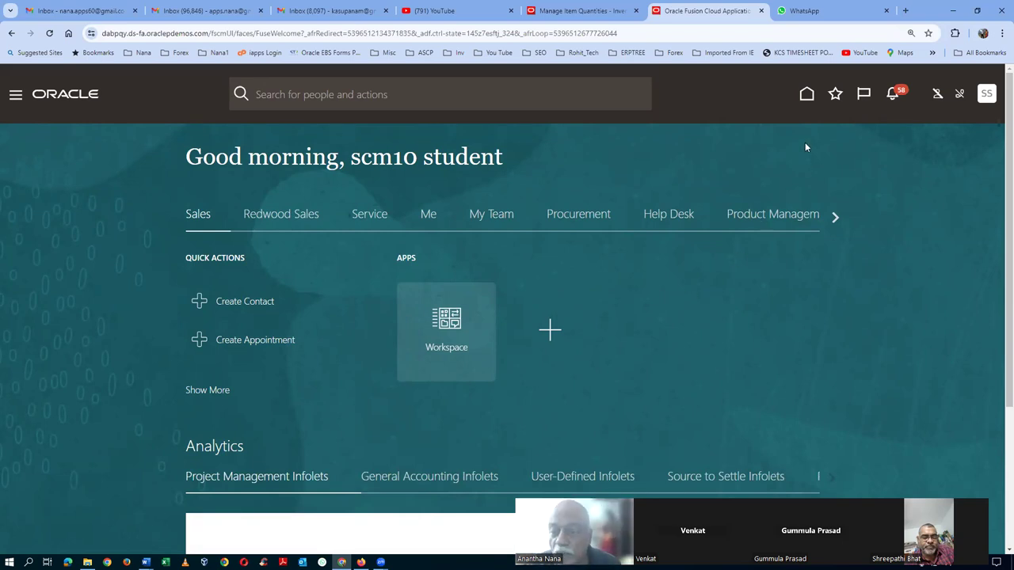
# - Start a new miscellaneous transaction from the INV Overview page
pyautogui.click(835, 94)
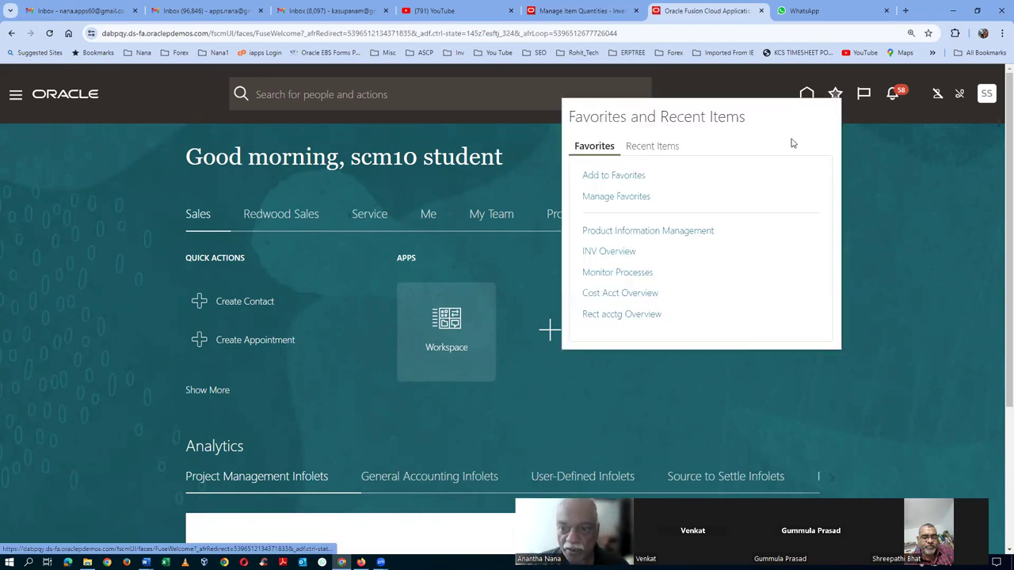
pyautogui.click(609, 251)
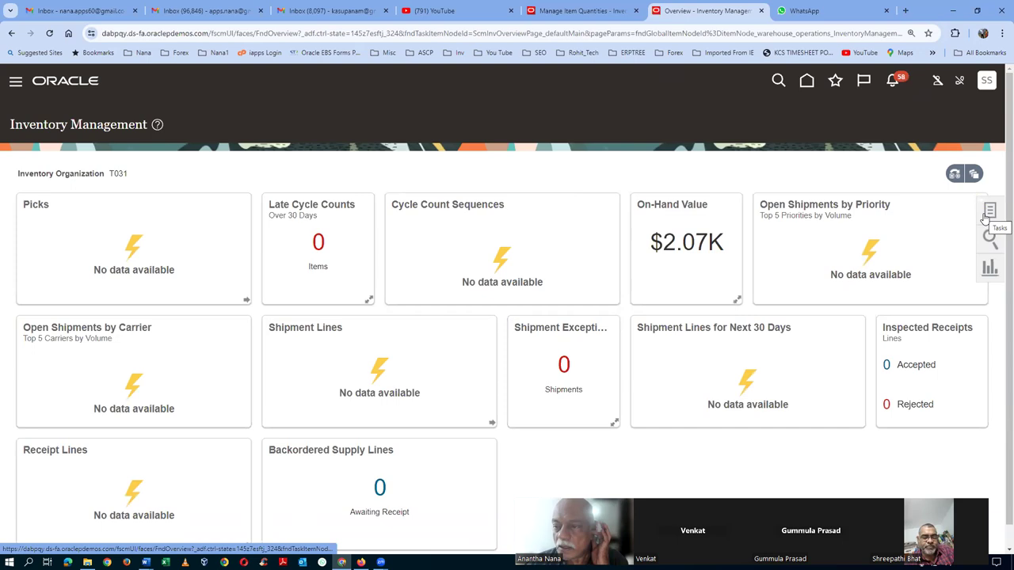
pyautogui.click(990, 212)
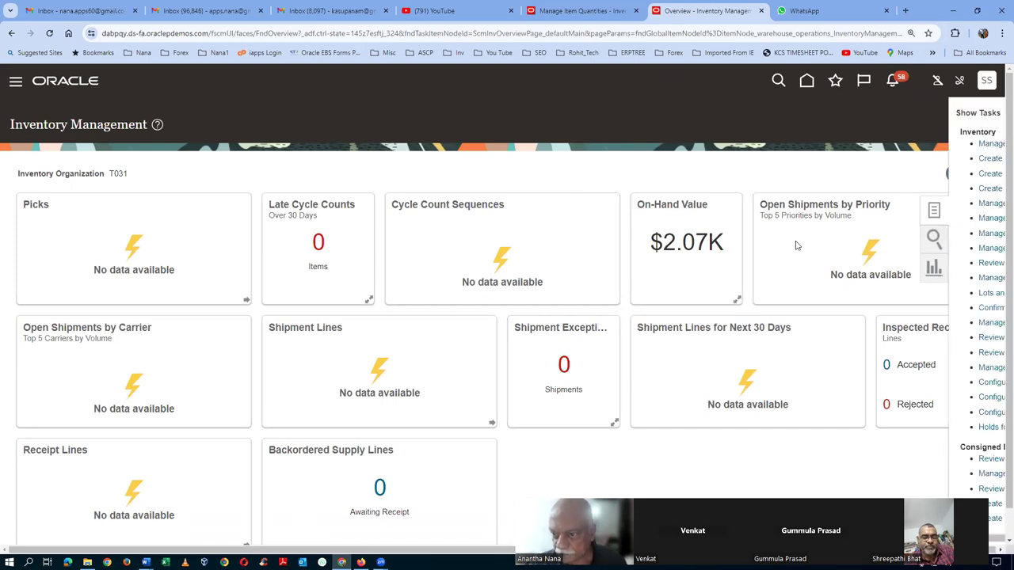
pyautogui.click(879, 159)
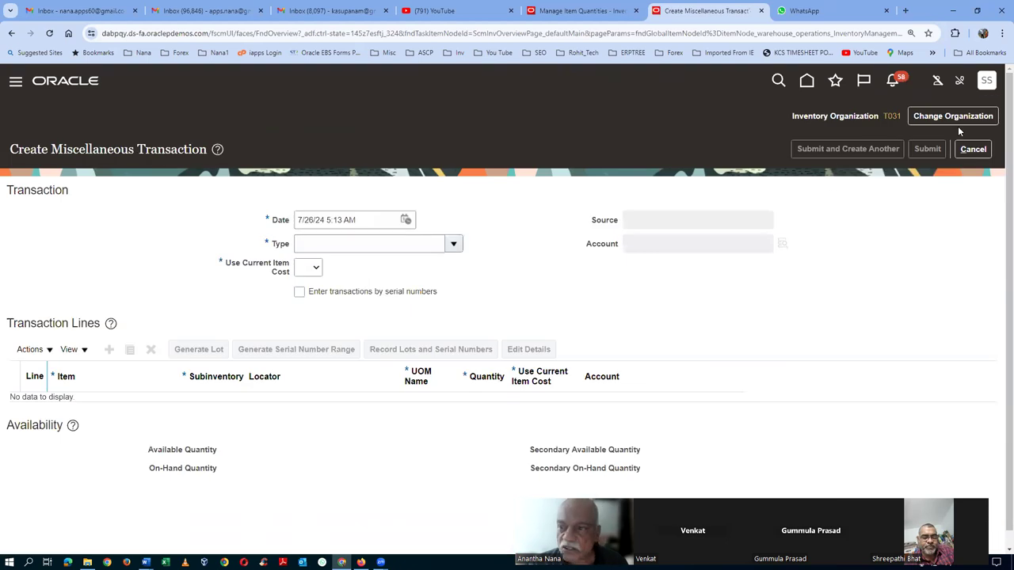
pyautogui.click(453, 245)
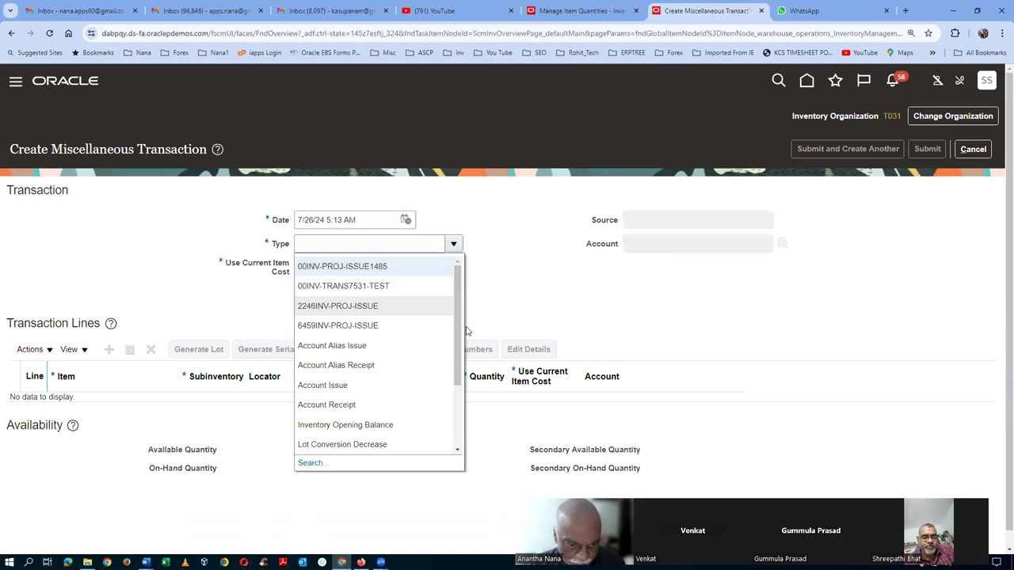
pyautogui.moveTo(460, 339); pyautogui.dragTo(460, 388)
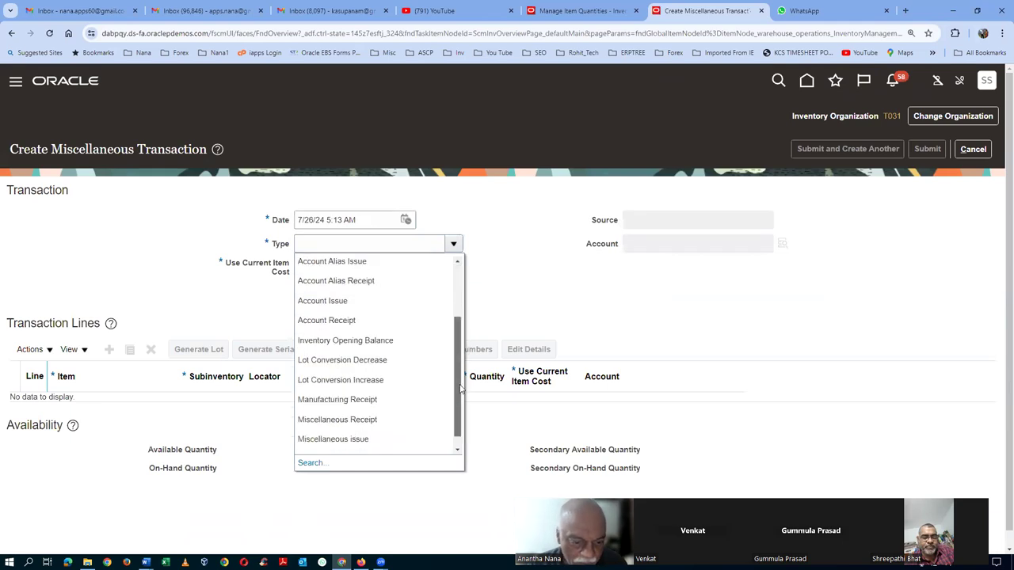
pyautogui.click(410, 418)
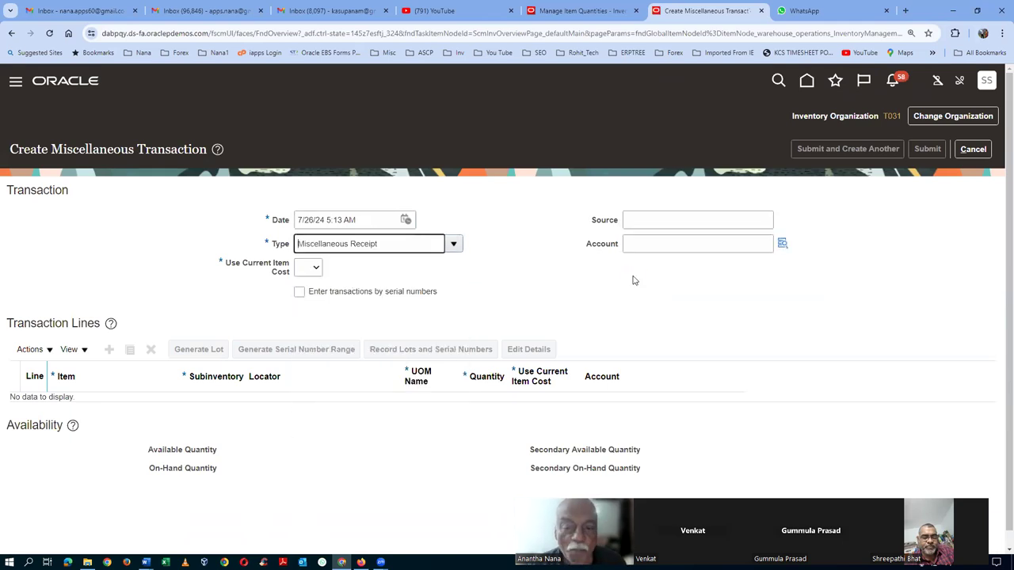
pyautogui.click(658, 243)
pyautogui.click(781, 243)
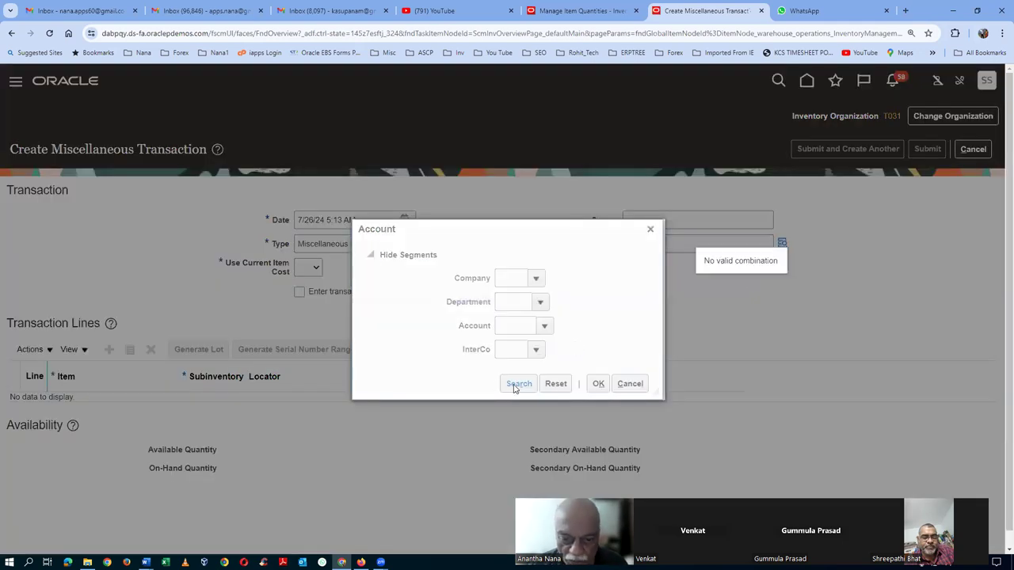
pyautogui.click(514, 386)
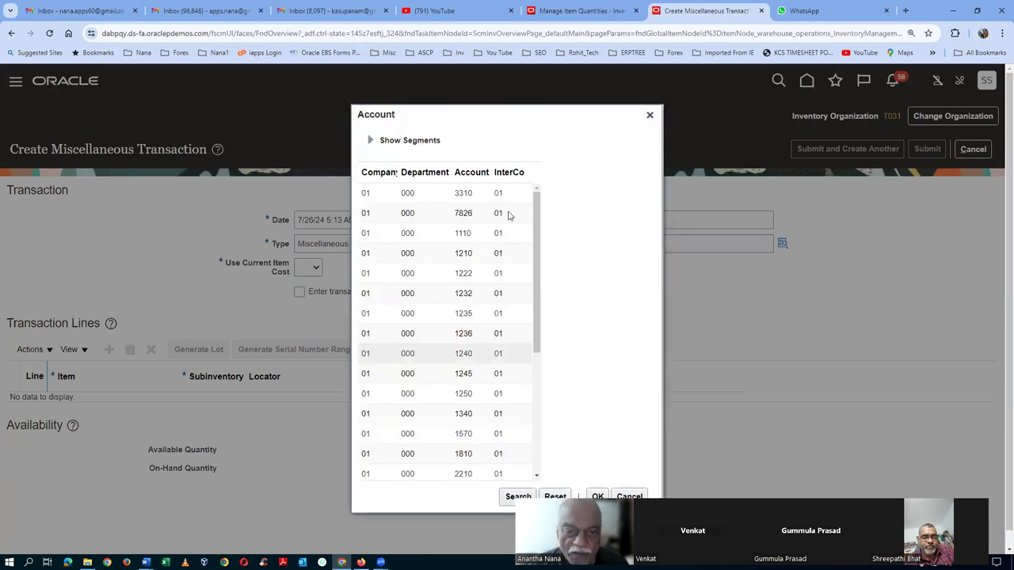
pyautogui.click(486, 212)
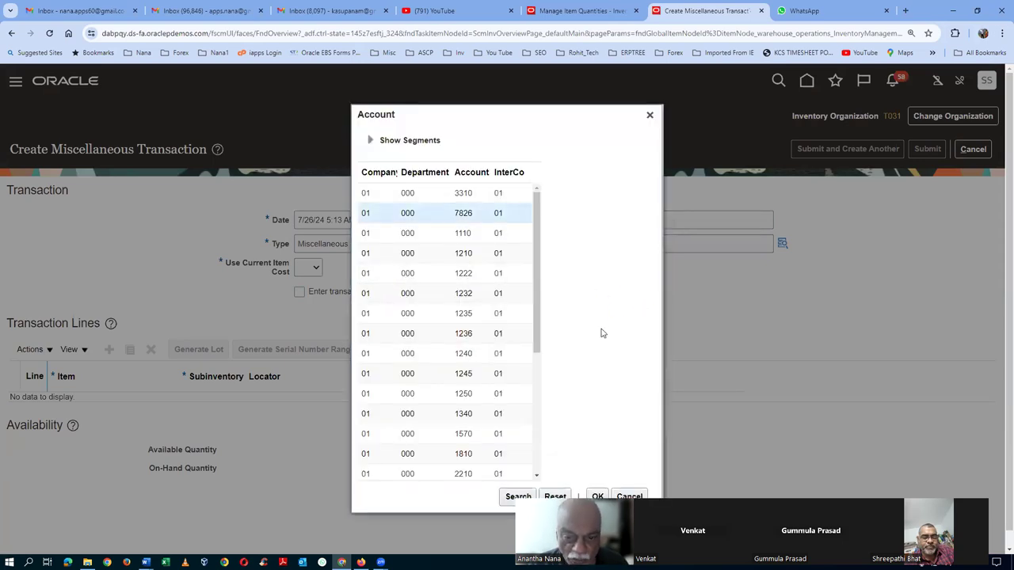
pyautogui.scroll(-1, 604, 331)
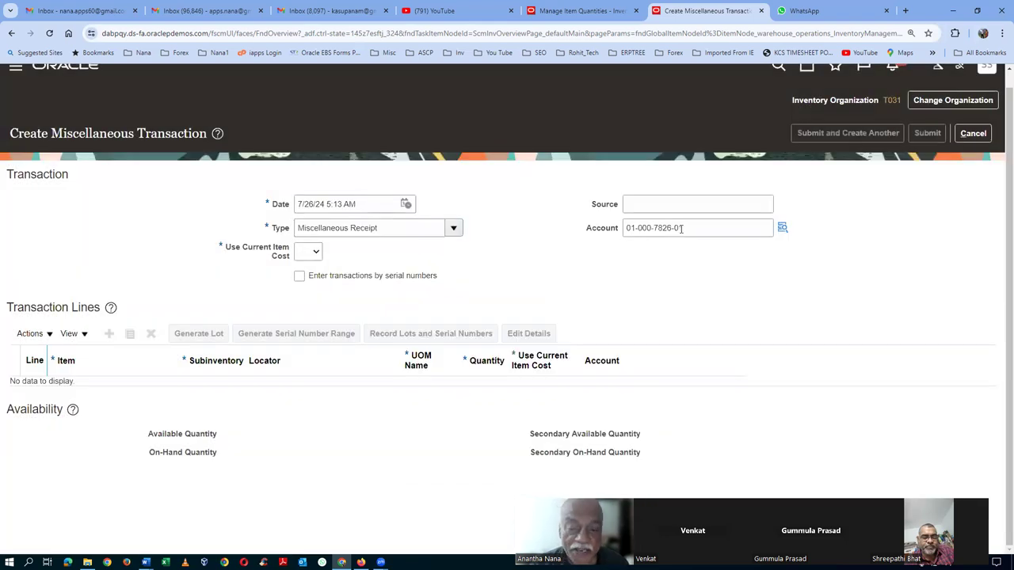
pyautogui.click(308, 252)
pyautogui.click(306, 285)
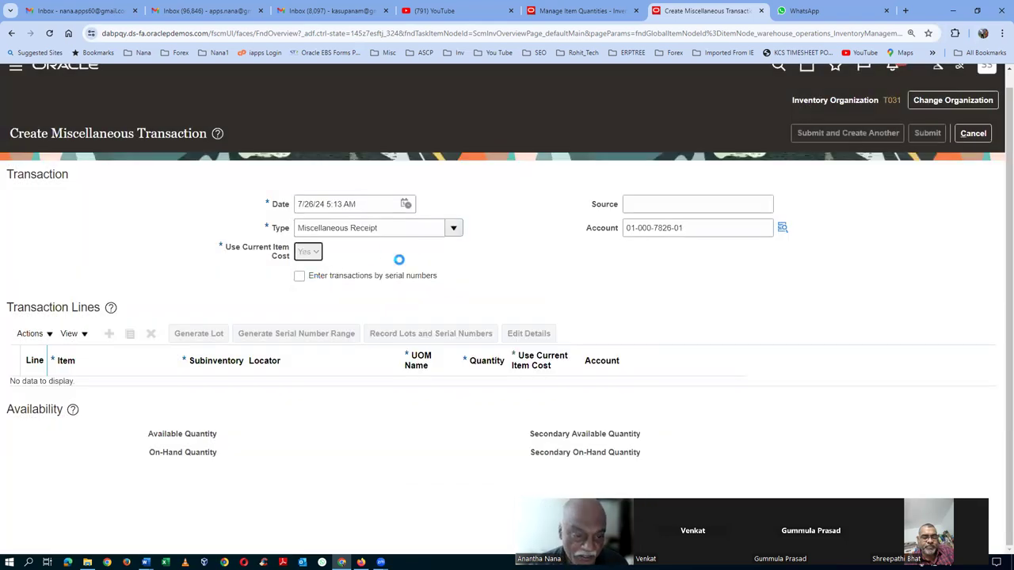
pyautogui.click(110, 335)
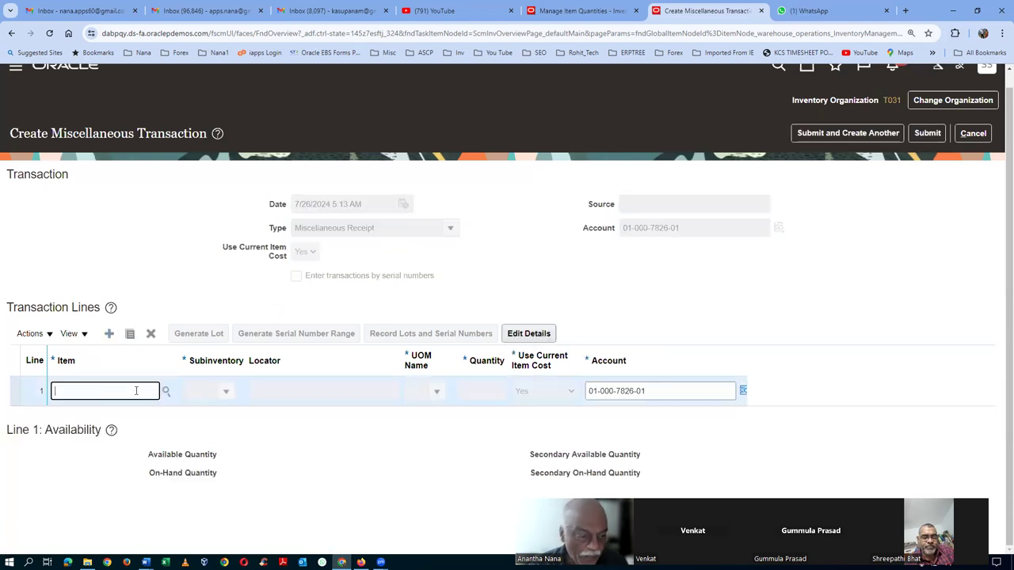
# - Fill line 1 with item t0306_TO_allocate_return, subinventory t031_FGS_1 and quantity 10
pyautogui.write('t03')
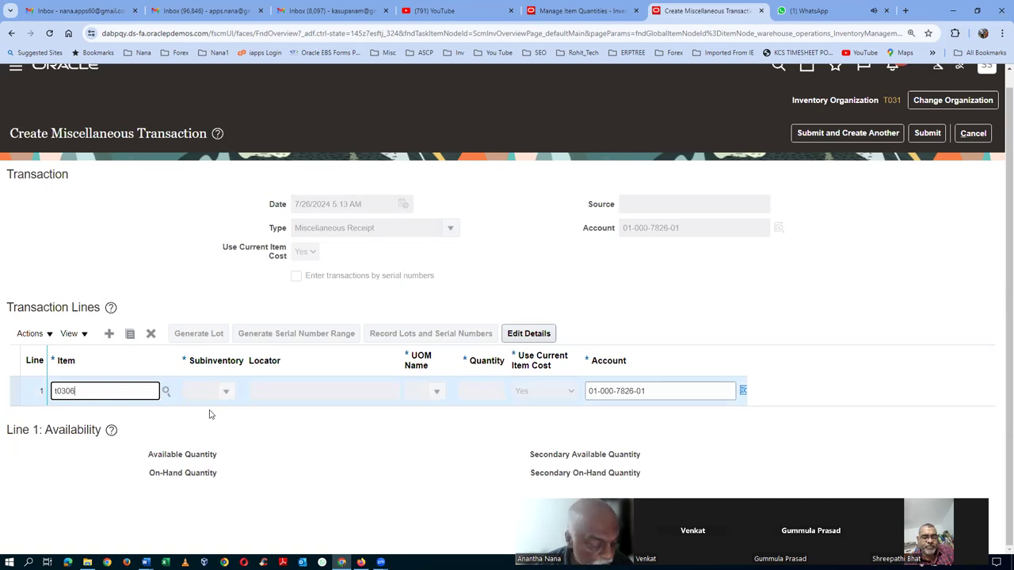
pyautogui.write('06')
pyautogui.click(208, 390)
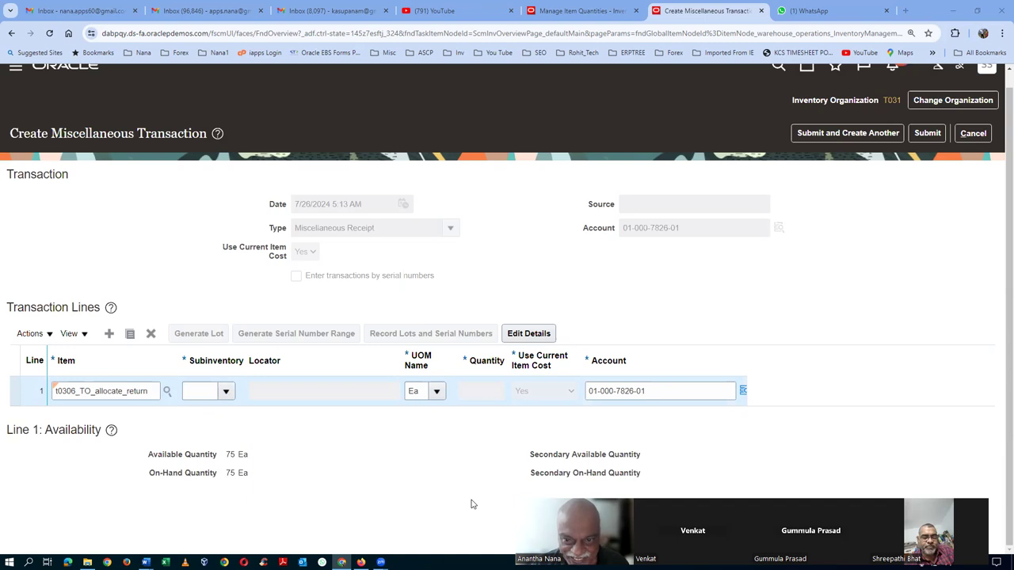
pyautogui.click(226, 392)
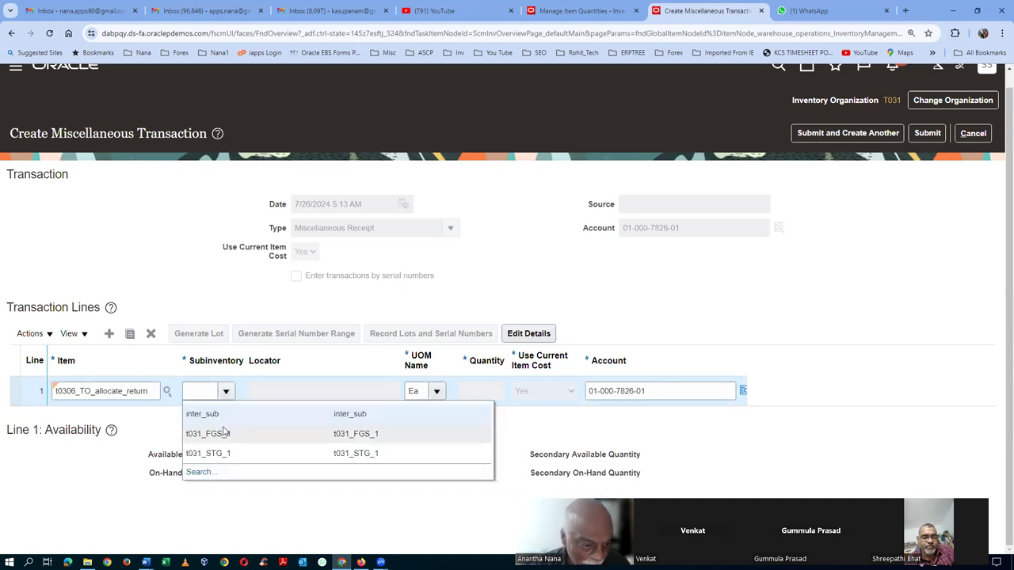
pyautogui.click(226, 434)
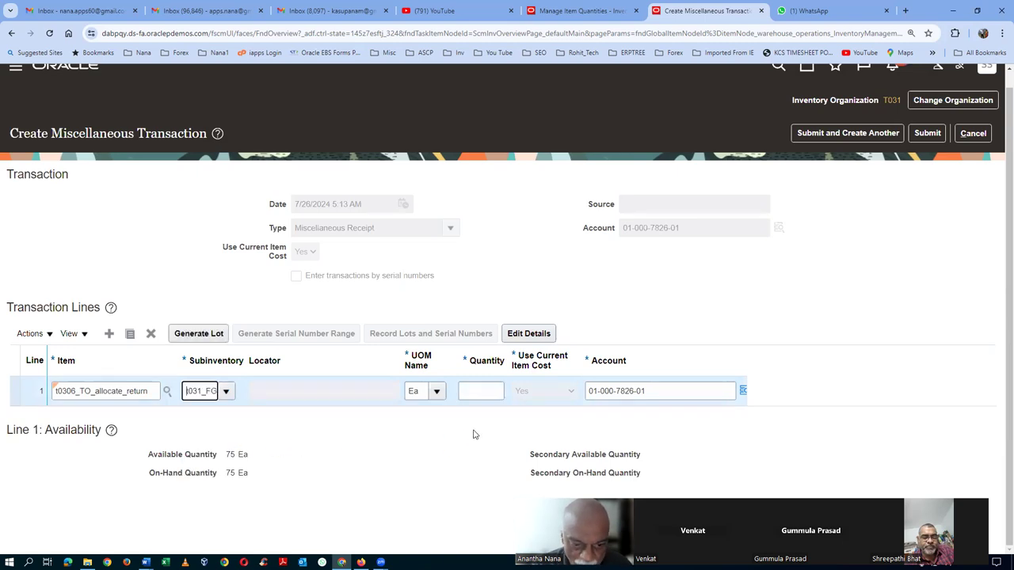
pyautogui.click(479, 394)
pyautogui.write('1')
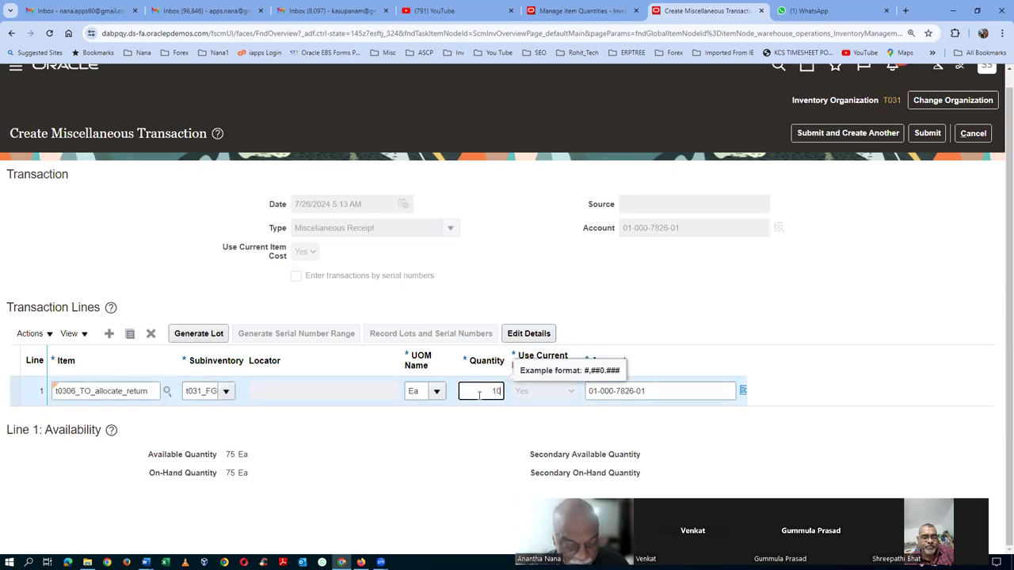
pyautogui.write('0')
pyautogui.press('Tab')
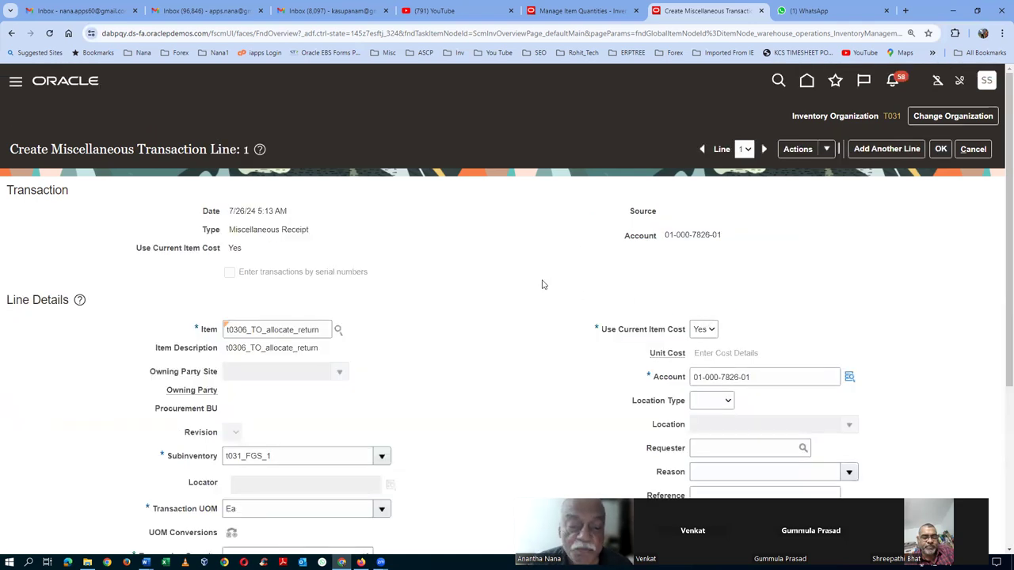
pyautogui.scroll(-3, 542, 285)
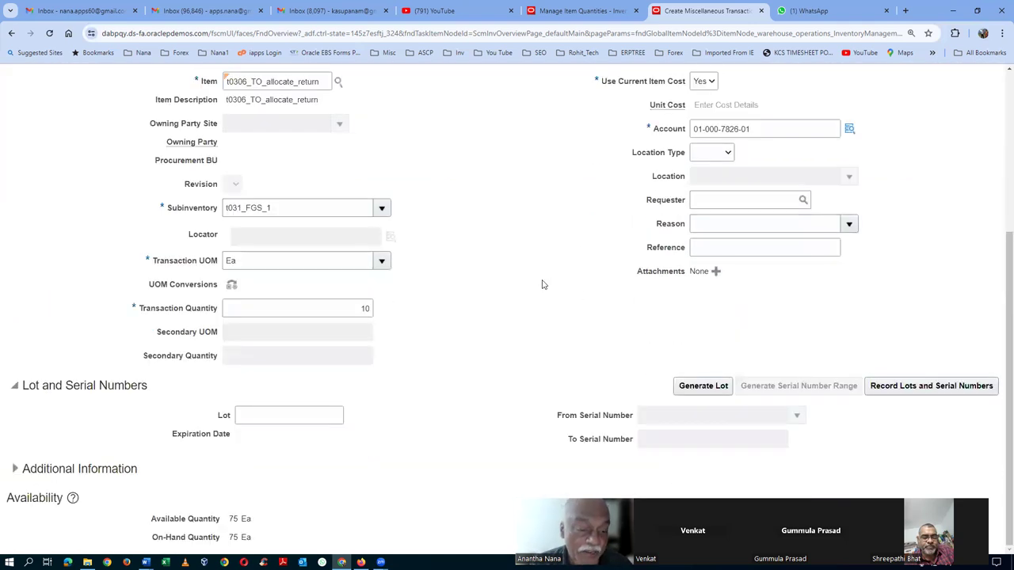
# - Assign new lot lot102 with transaction quantity 10 to the receipt line
pyautogui.click(256, 417)
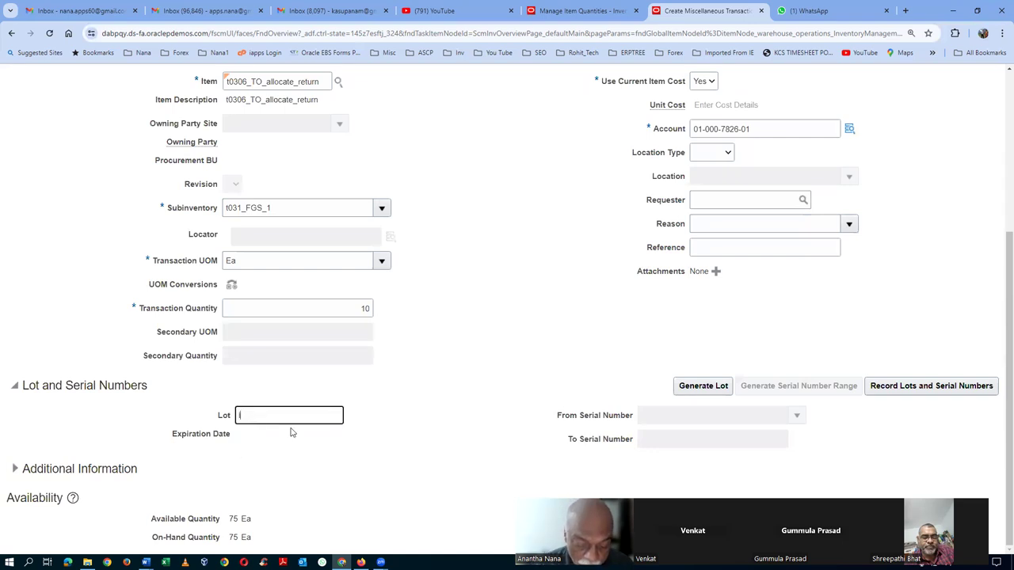
pyautogui.press('Tab')
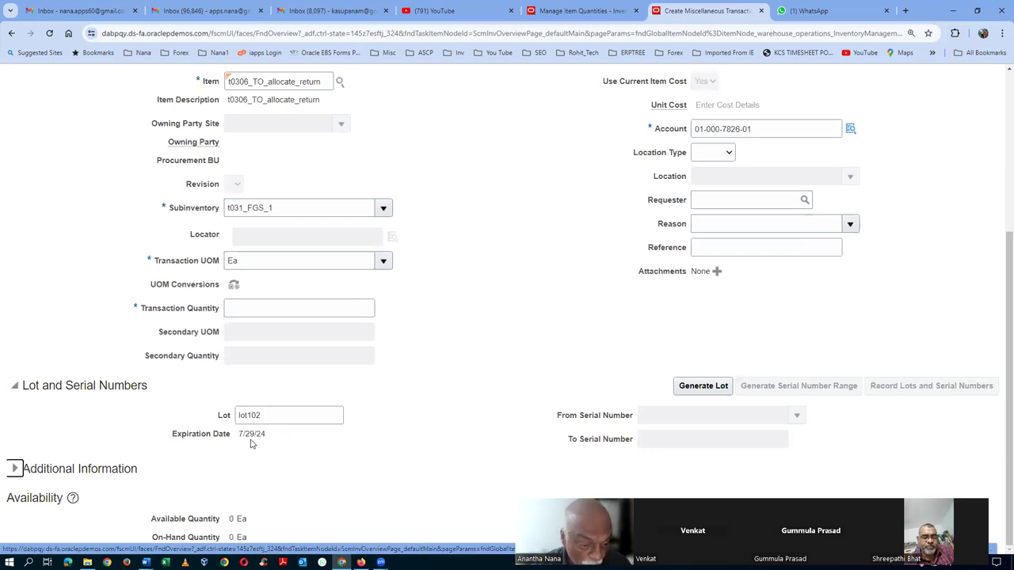
pyautogui.moveTo(239, 415); pyautogui.dragTo(263, 415)
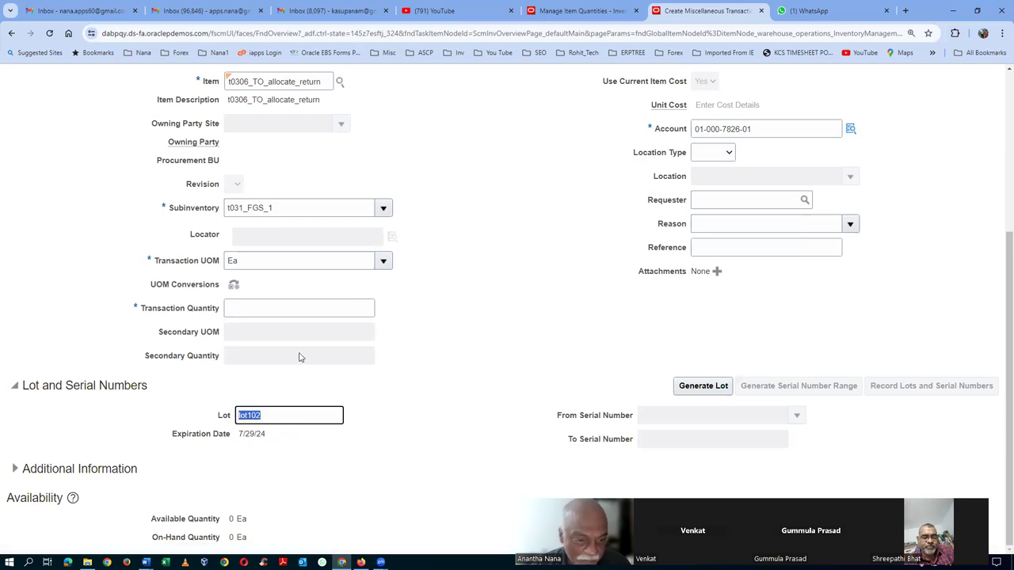
pyautogui.click(292, 310)
pyautogui.write('1')
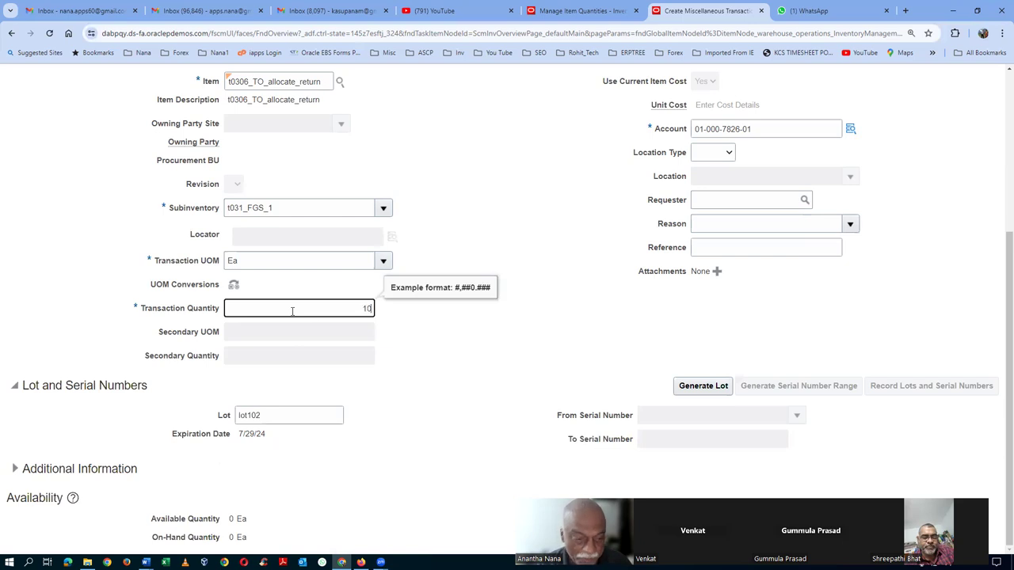
pyautogui.write('0')
pyautogui.press('Tab')
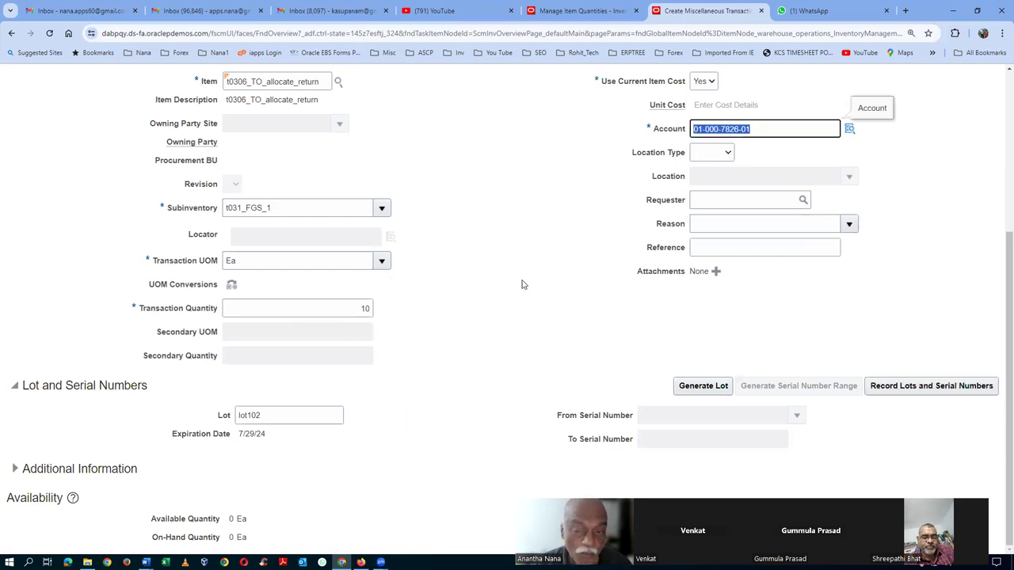
pyautogui.click(338, 460)
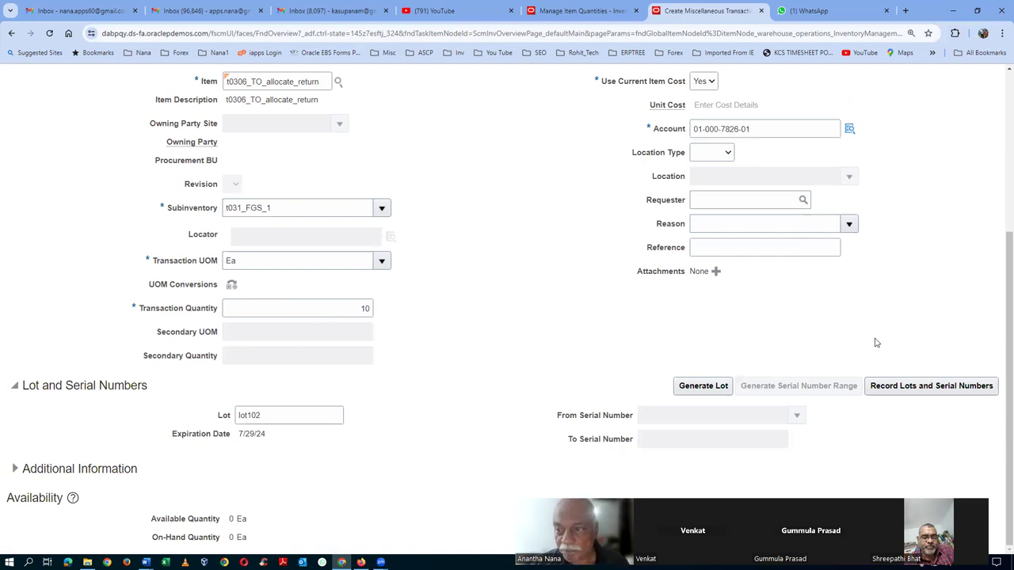
# - Save the line and submit the miscellaneous receipt
pyautogui.scroll(3, 878, 343)
pyautogui.click(941, 113)
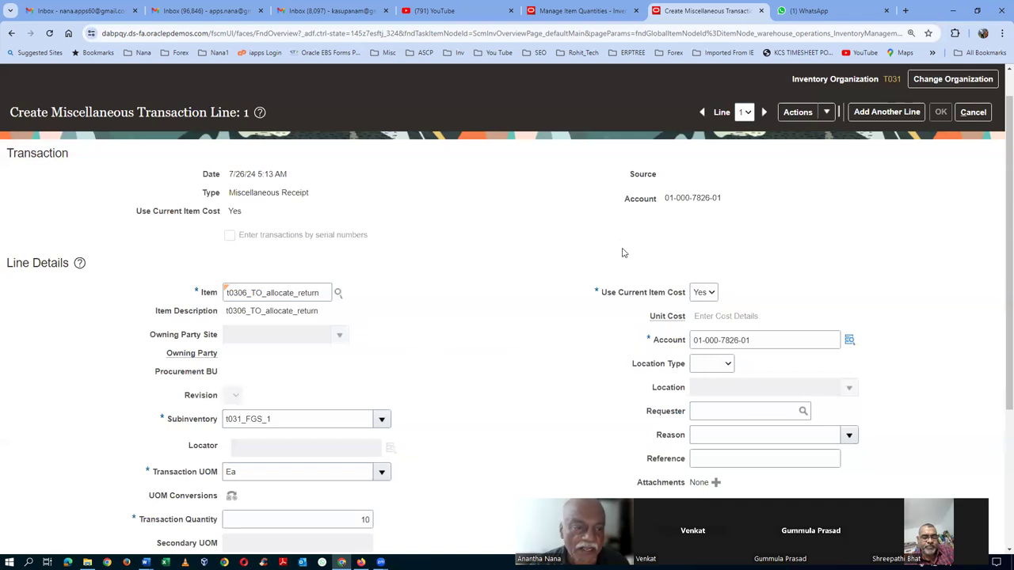
pyautogui.click(936, 153)
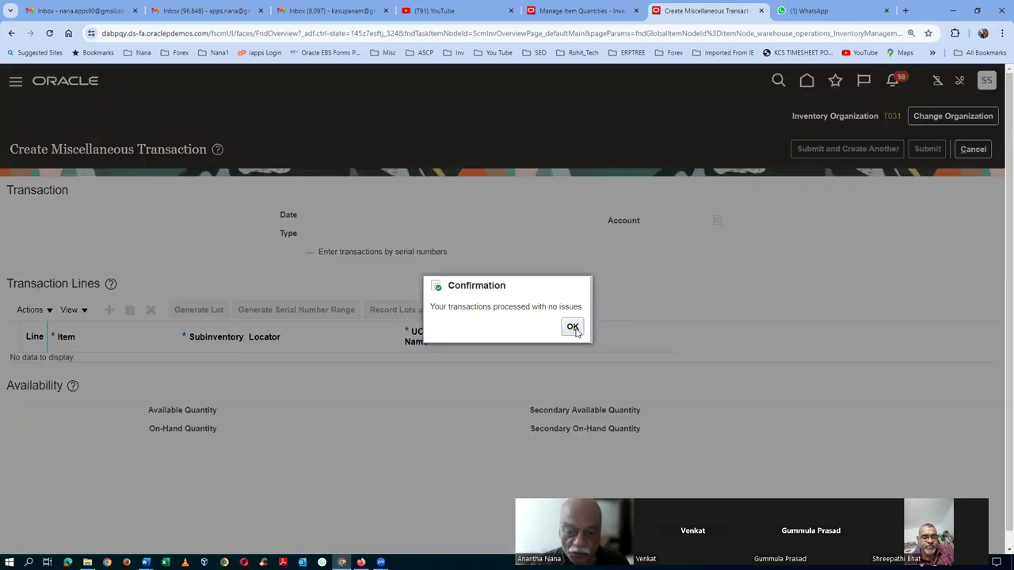
# - Acknowledge the processed receipt and rerun the Manage Item Quantities search
pyautogui.click(572, 325)
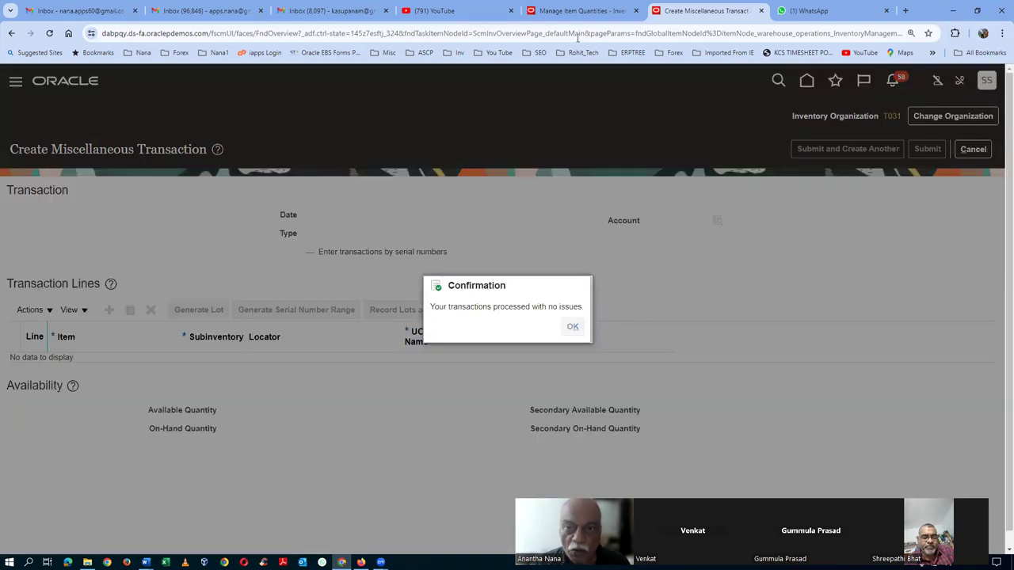
pyautogui.hotkey('ctrl', 'pageup')
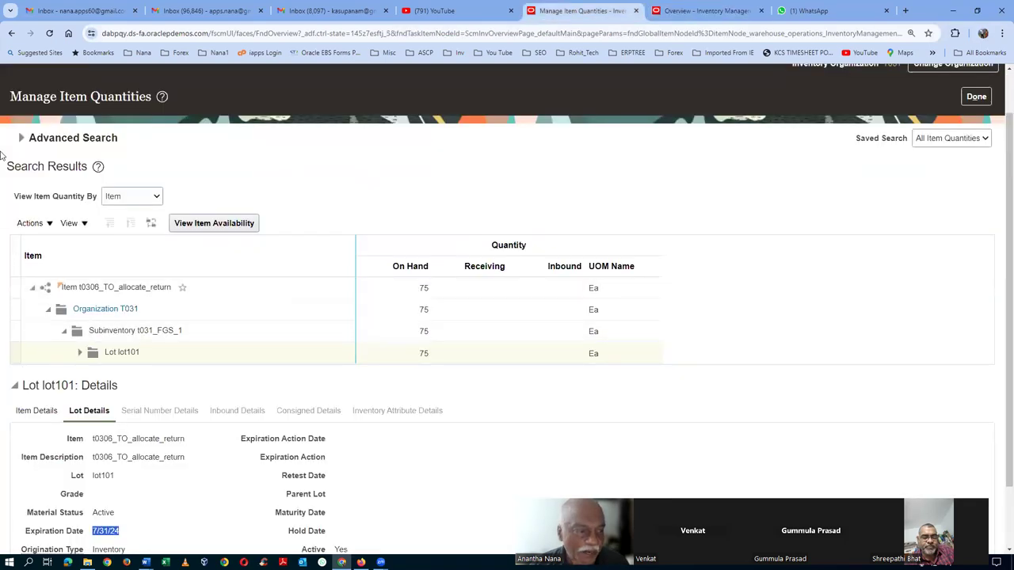
pyautogui.click(21, 139)
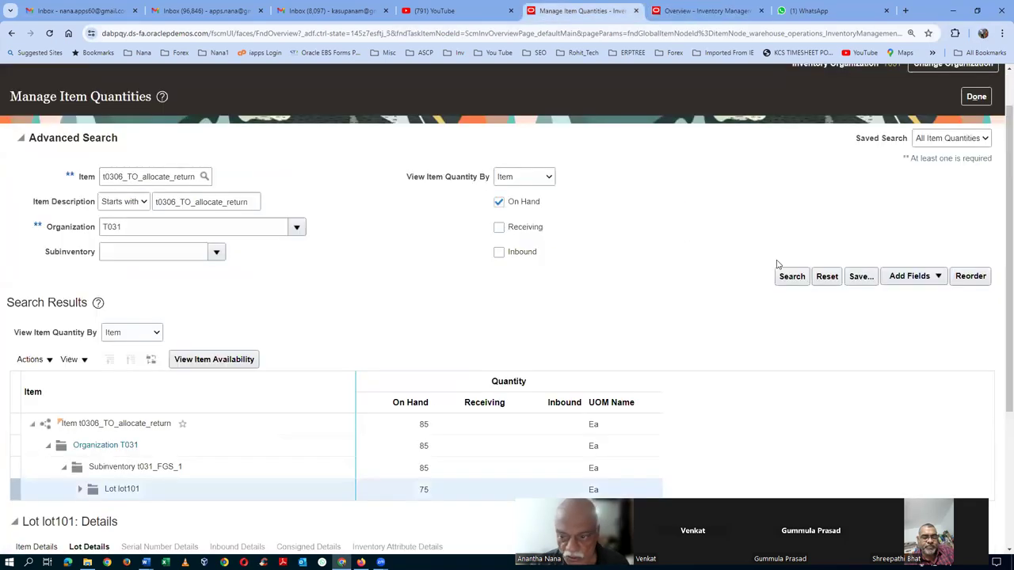
pyautogui.click(793, 276)
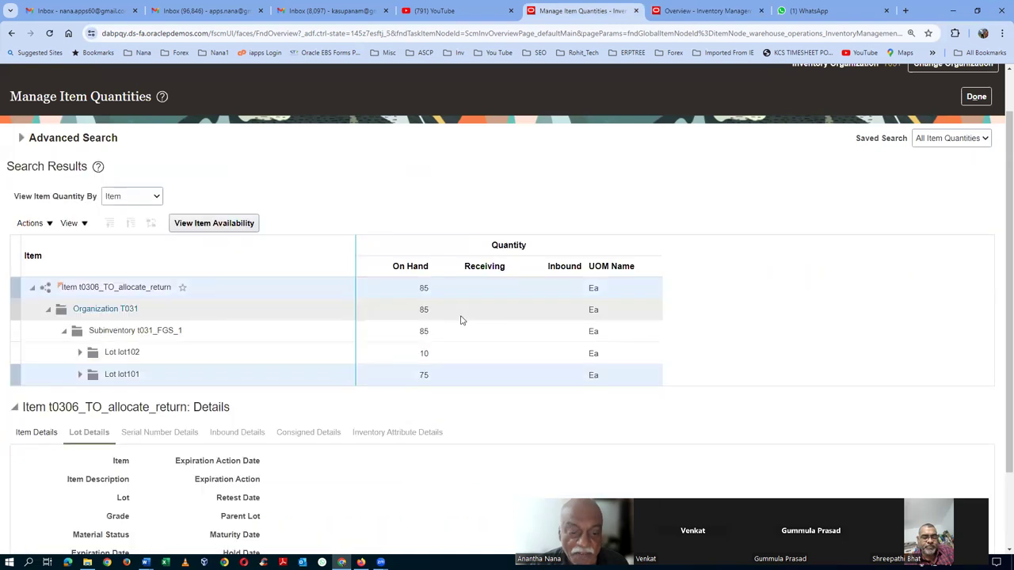
# - Compare lot101 with new lot lot102, which now holds 10 Ea
pyautogui.click(166, 374)
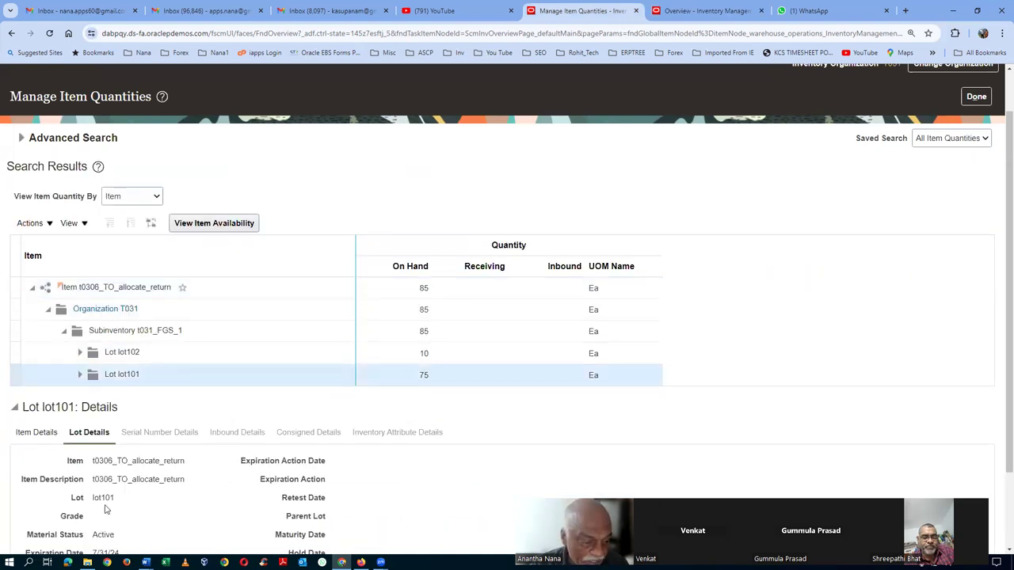
pyautogui.scroll(-1, 123, 532)
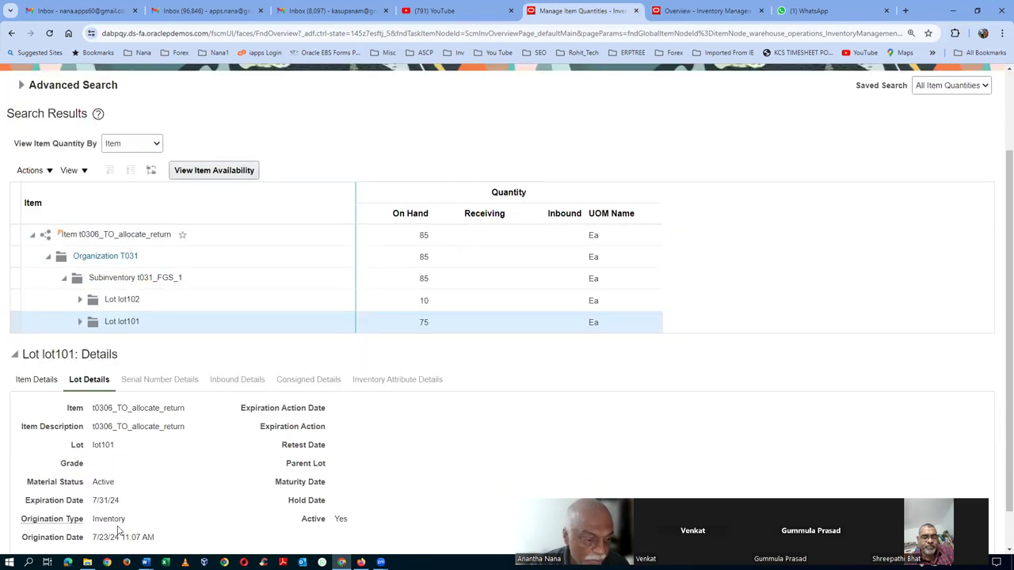
pyautogui.click(147, 302)
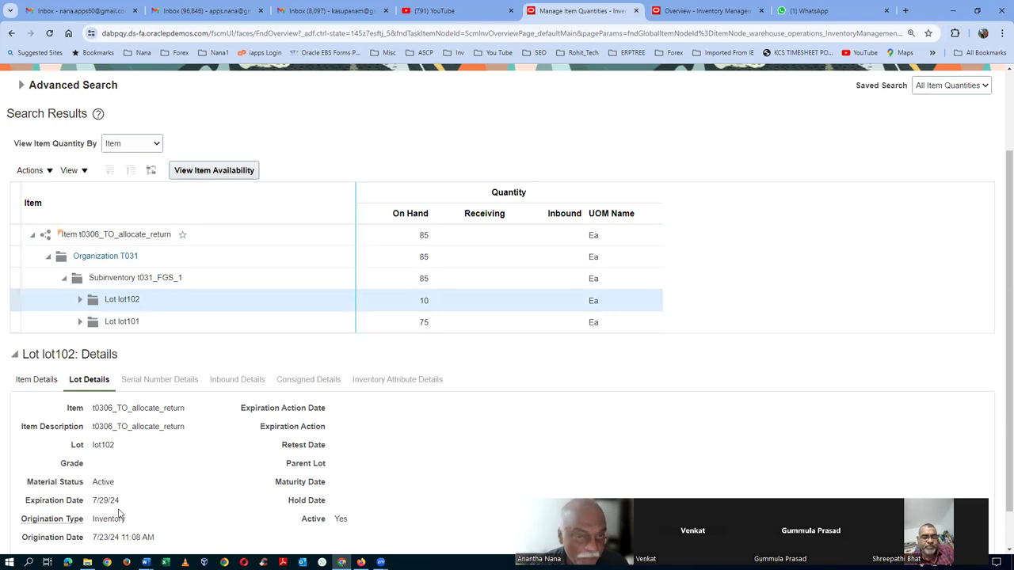
pyautogui.click(680, 11)
# - Duplicate the overview tab and open the Setup and Maintenance task search there
pyautogui.rightClick(681, 12)
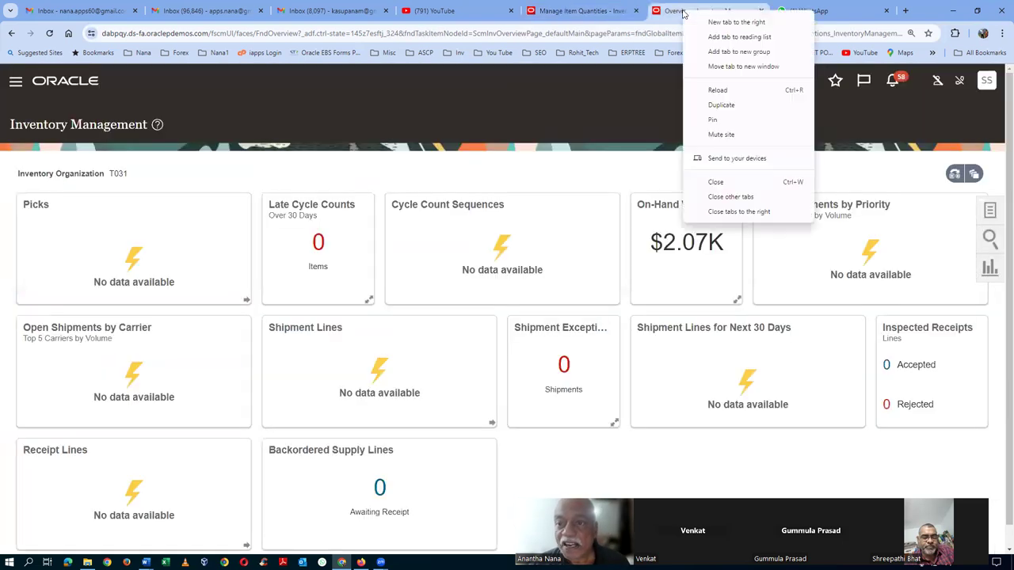
pyautogui.click(713, 105)
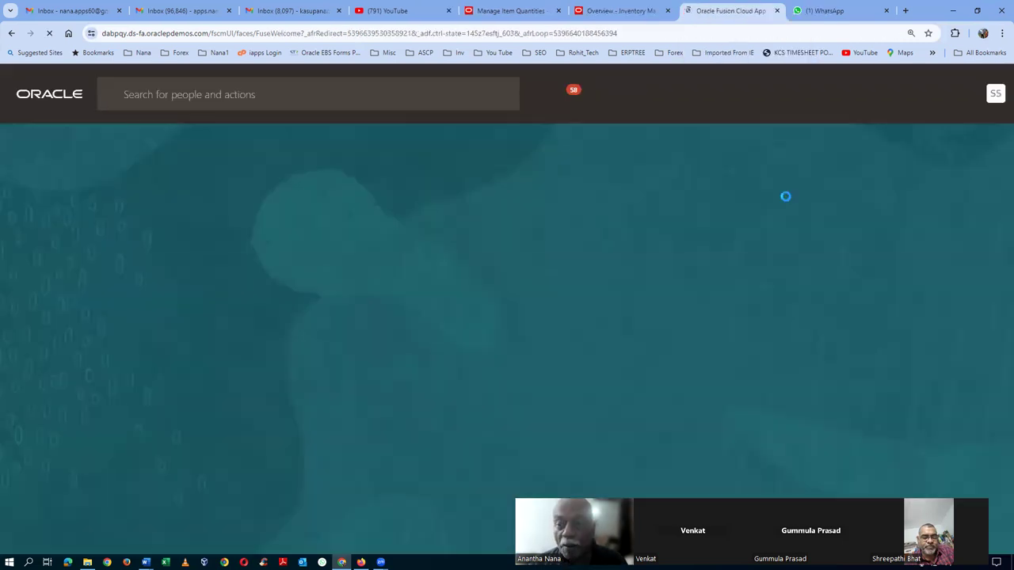
pyautogui.click(987, 95)
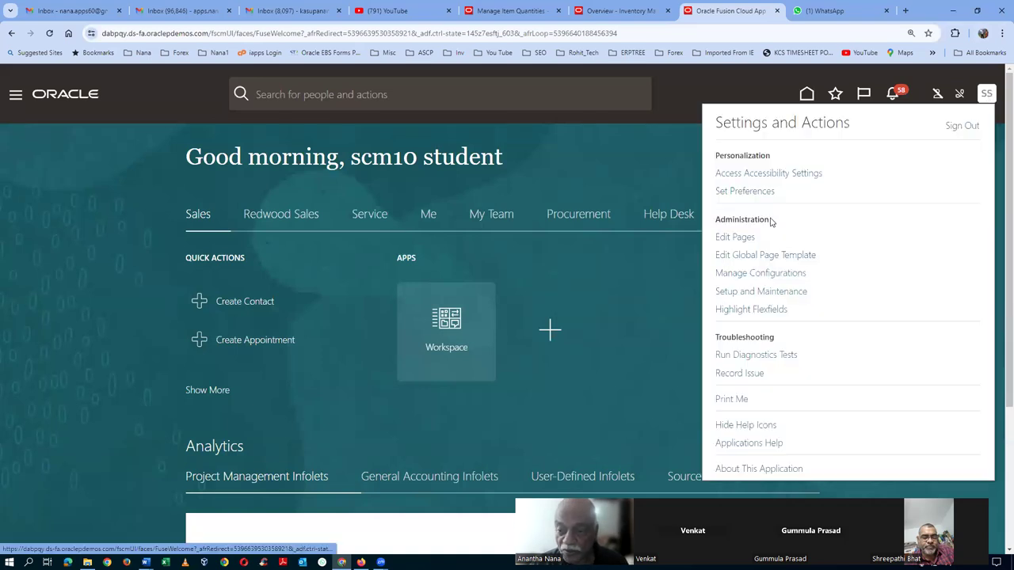
pyautogui.click(774, 299)
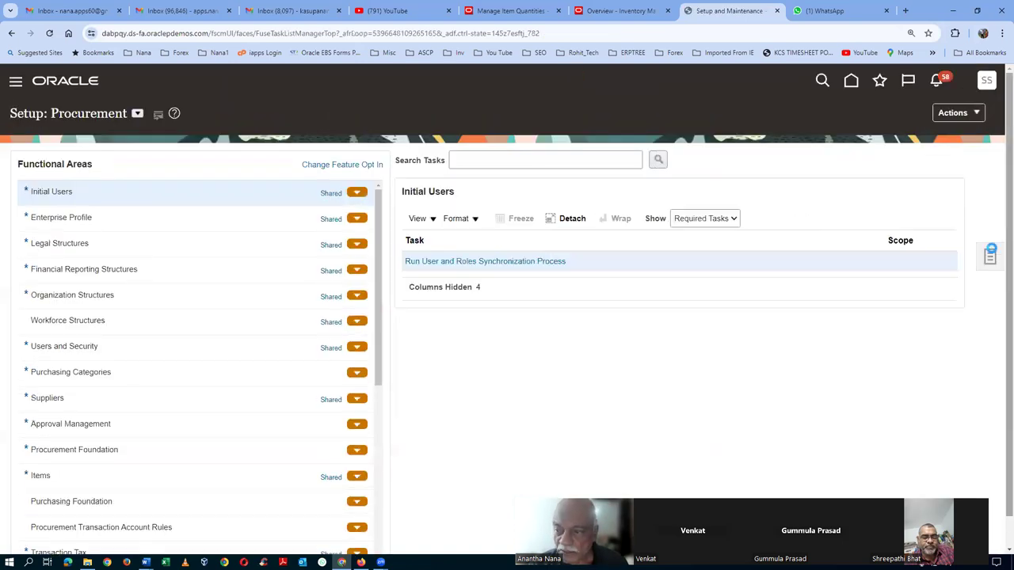
pyautogui.click(989, 257)
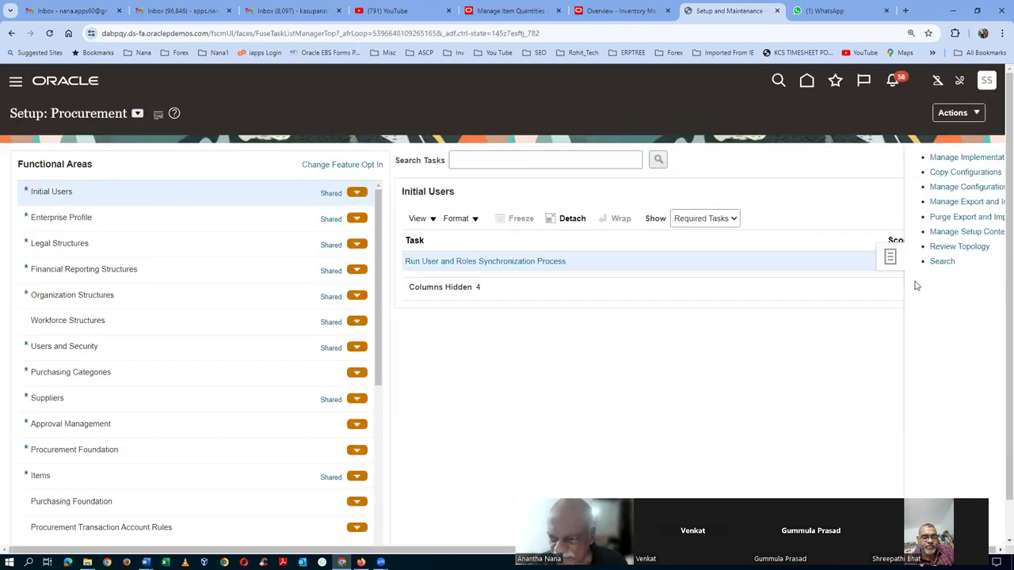
pyautogui.click(872, 261)
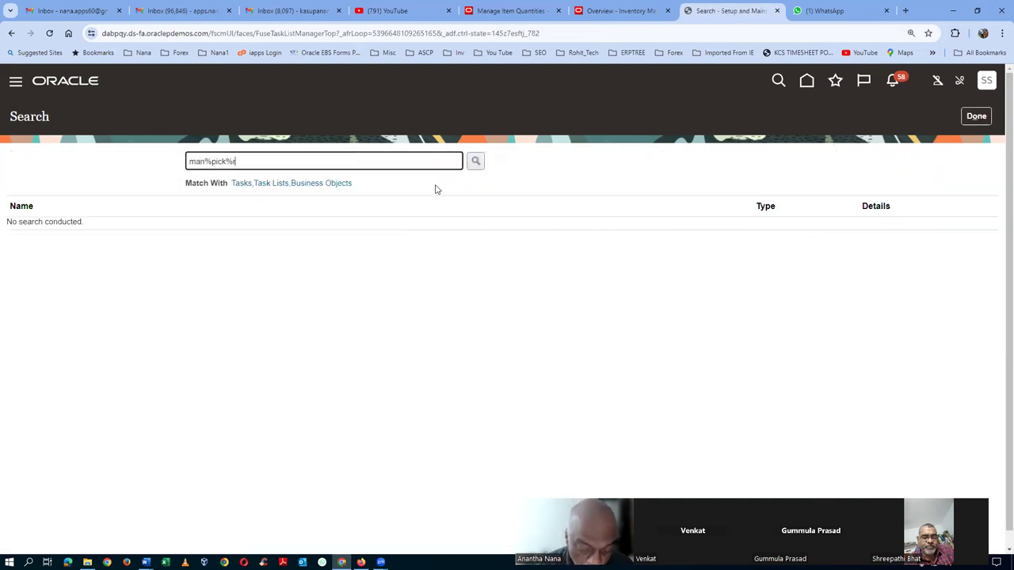
# - Search tasks for man%pick%rule% and open Manage Picking Rules
pyautogui.write('man%pick%rule%')
pyautogui.press('Return')
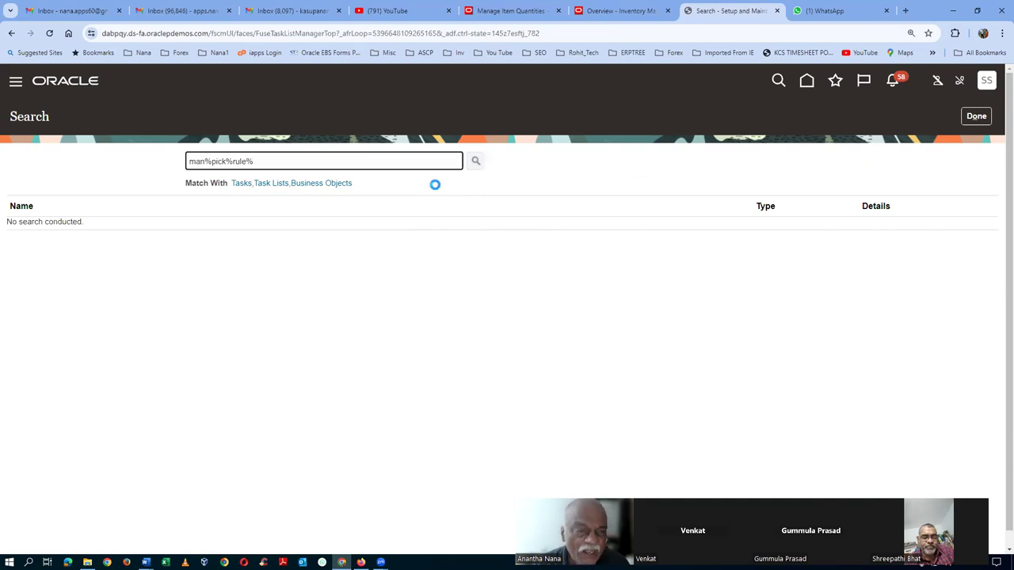
pyautogui.click(31, 287)
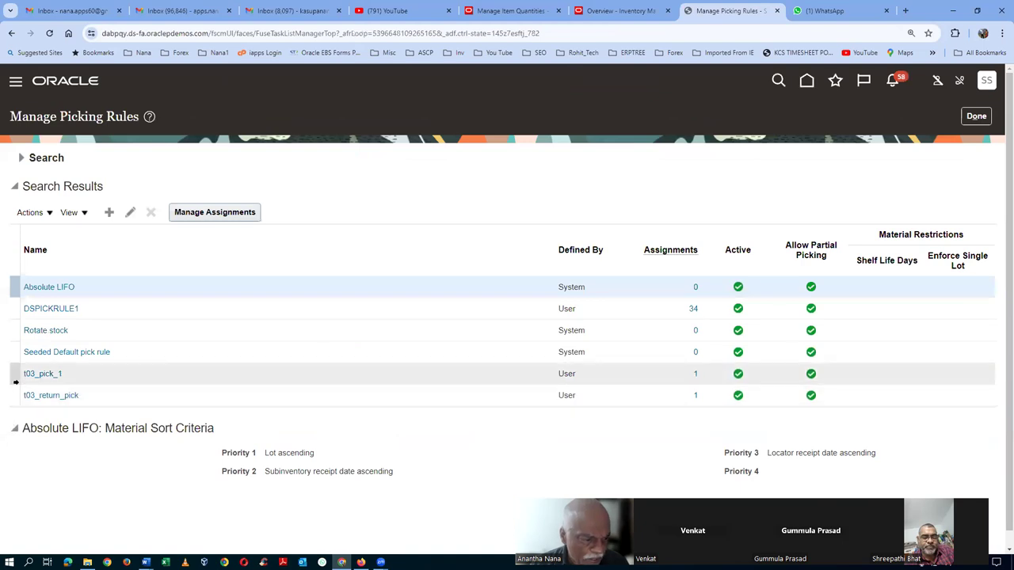
# - Inspect rule t03_pick_1's Lot FEFO priority 1 criteria and cancel without changes
pyautogui.click(15, 382)
pyautogui.click(131, 214)
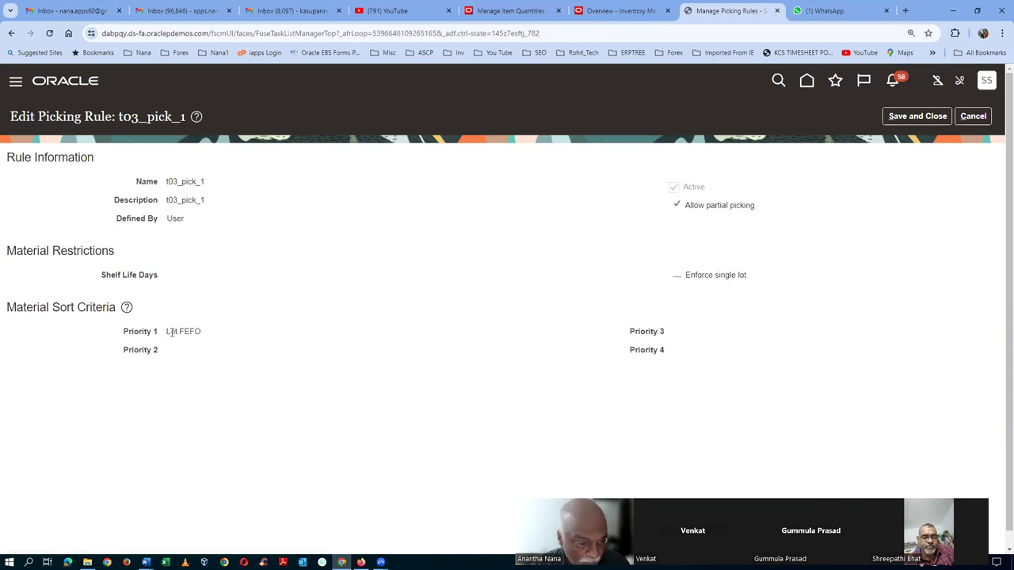
pyautogui.moveTo(173, 332); pyautogui.dragTo(194, 334)
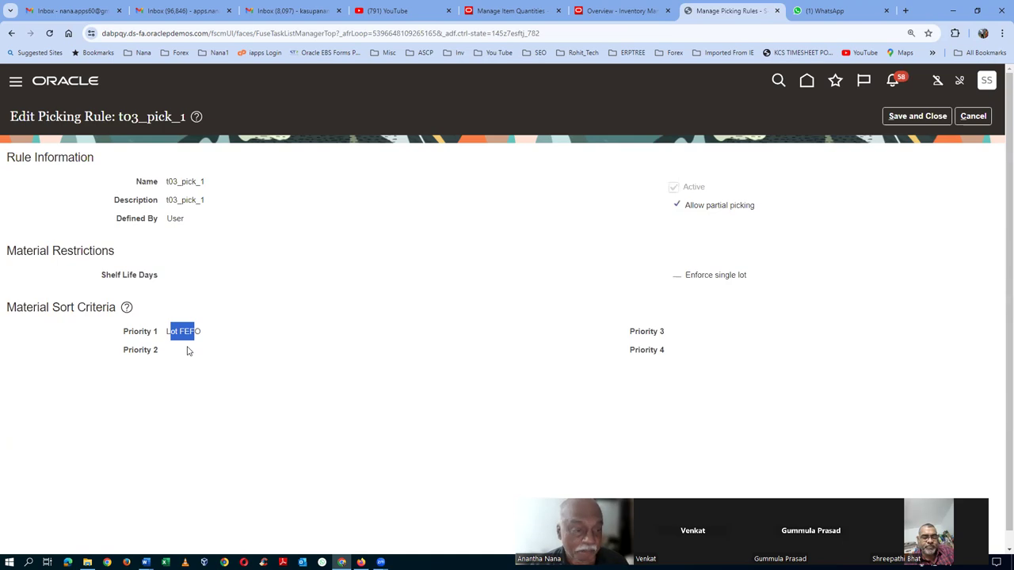
pyautogui.click(973, 116)
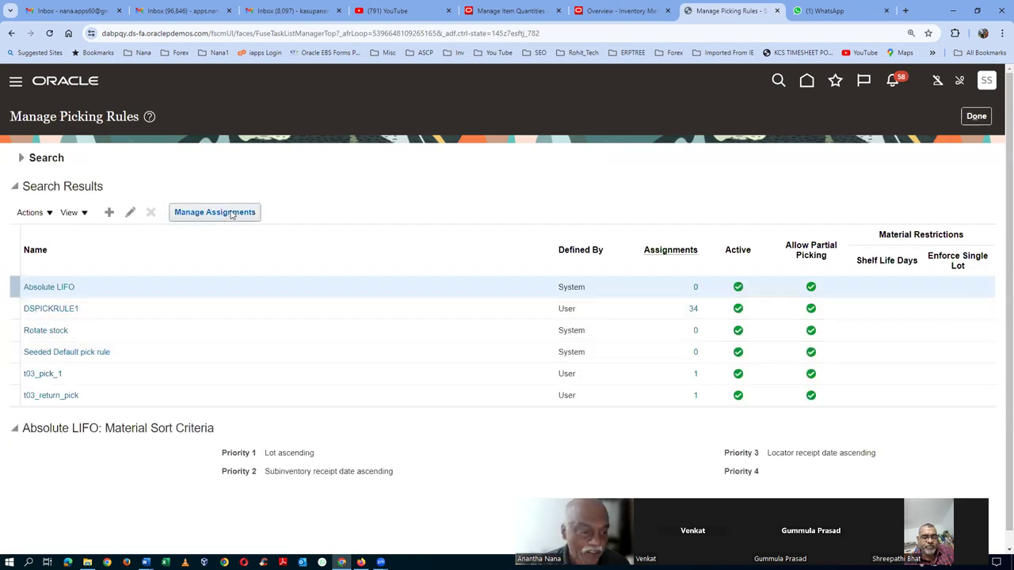
pyautogui.click(12, 375)
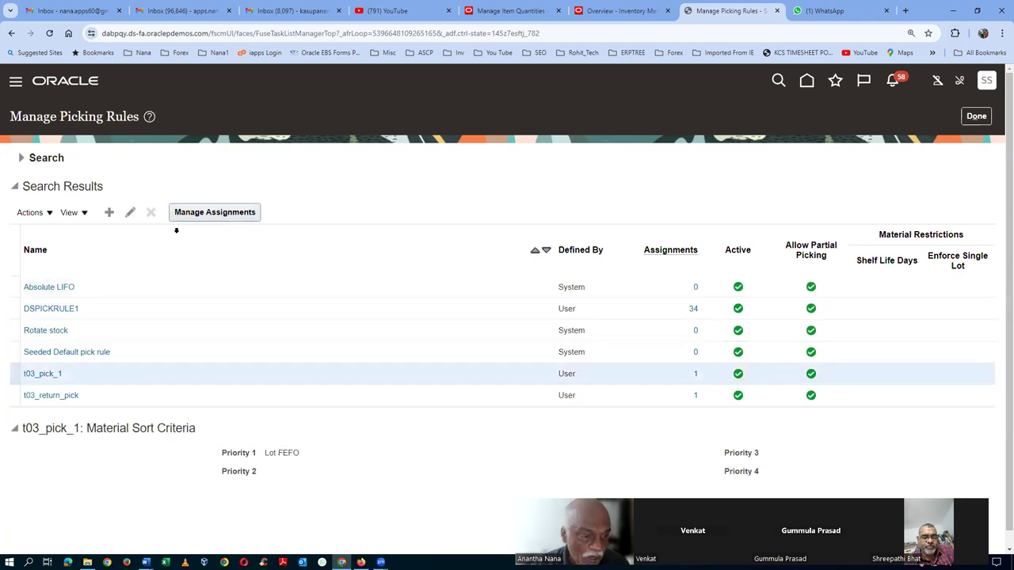
pyautogui.click(210, 212)
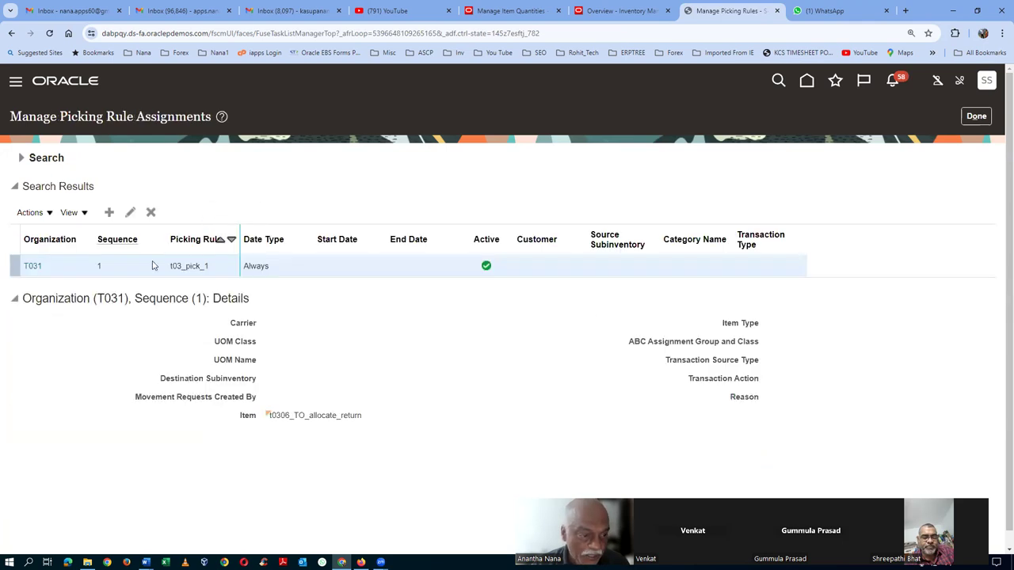
pyautogui.click(133, 211)
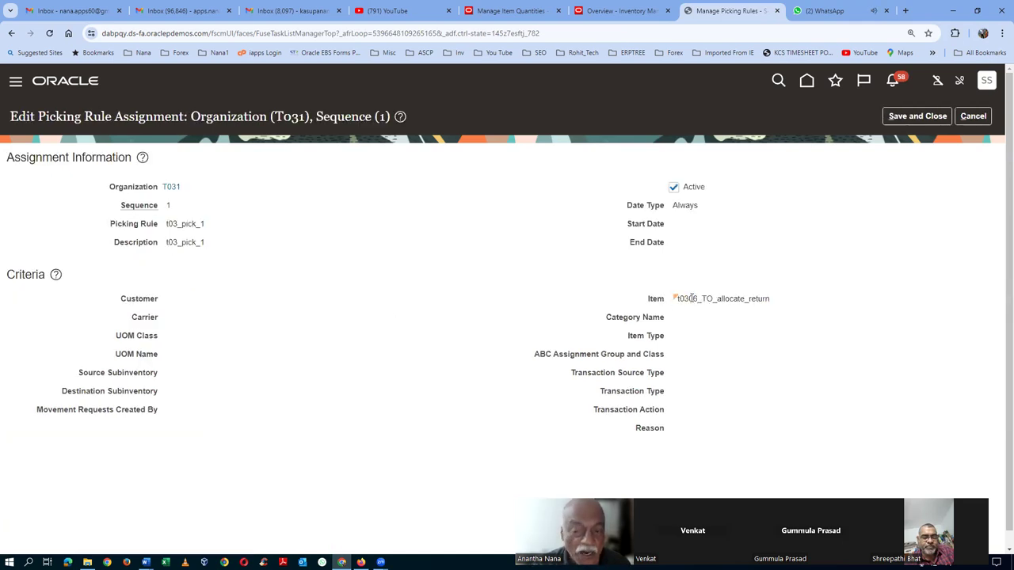
pyautogui.moveTo(713, 299); pyautogui.dragTo(757, 301)
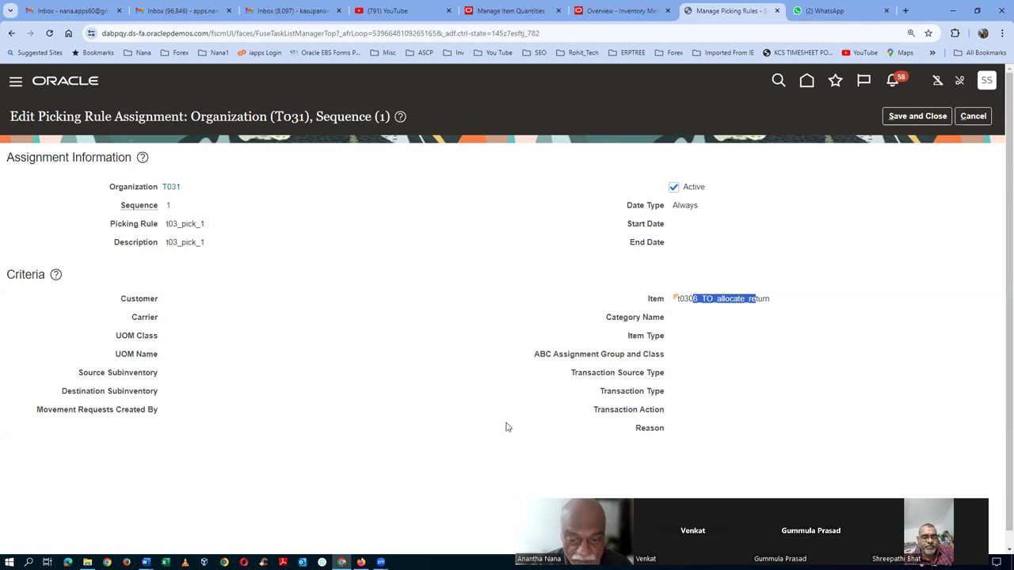
pyautogui.click(378, 423)
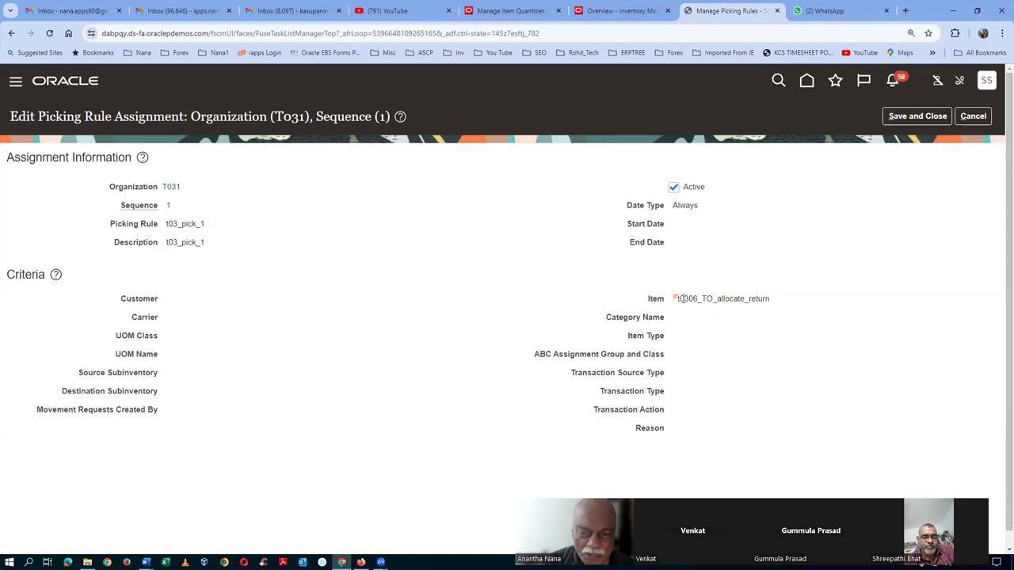
pyautogui.moveTo(684, 298); pyautogui.dragTo(764, 308)
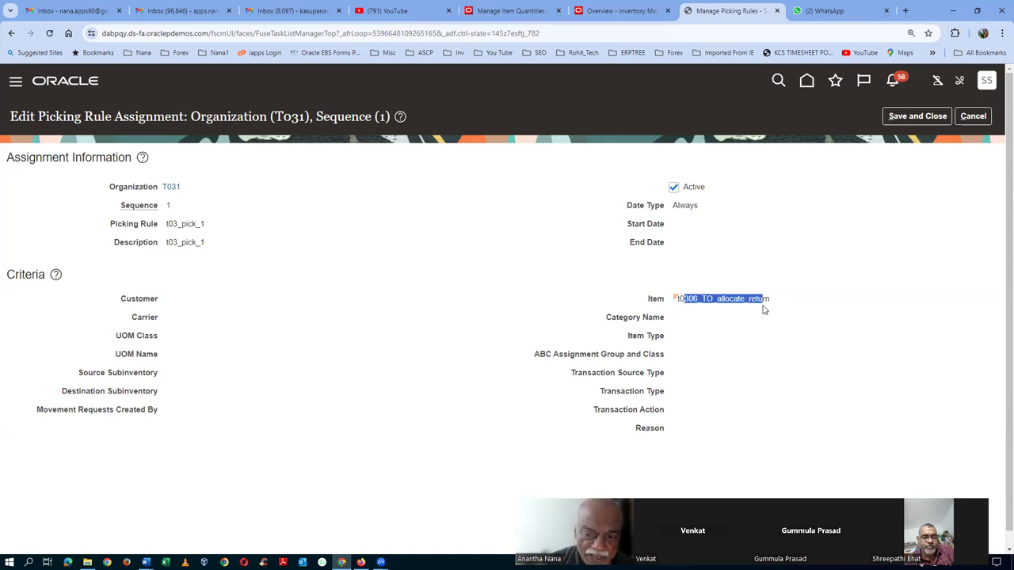
pyautogui.click(973, 116)
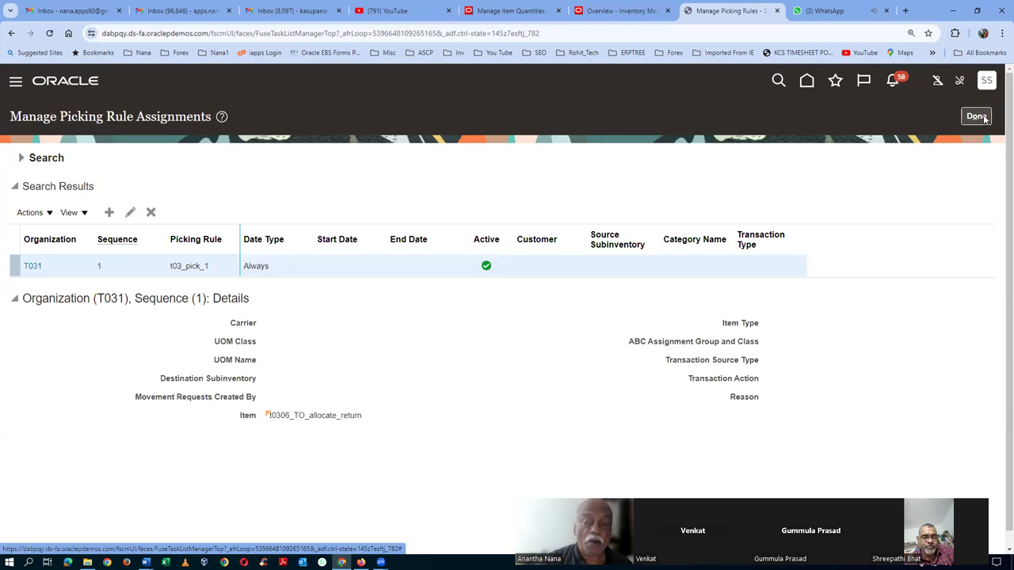
pyautogui.click(981, 116)
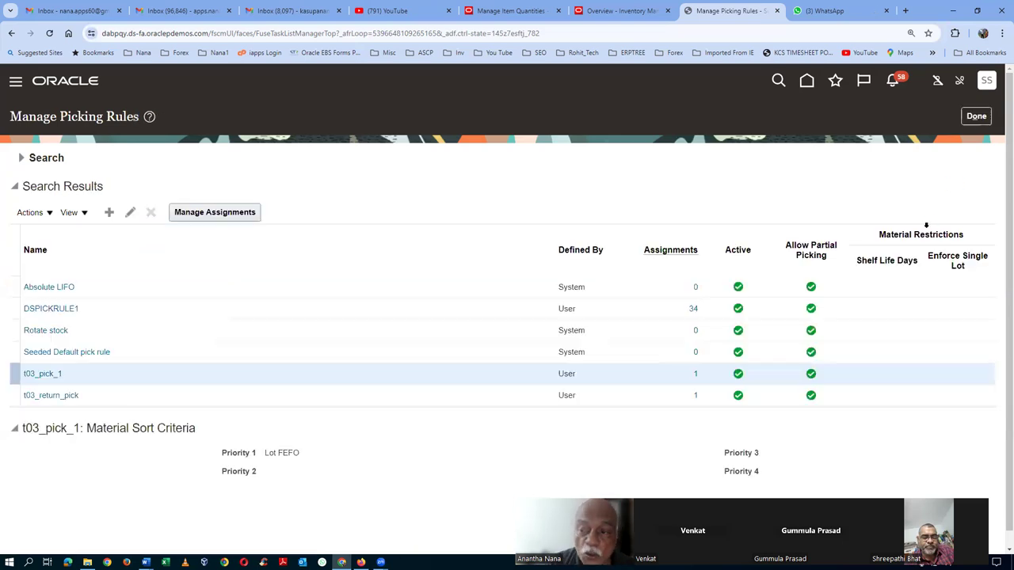
pyautogui.click(626, 11)
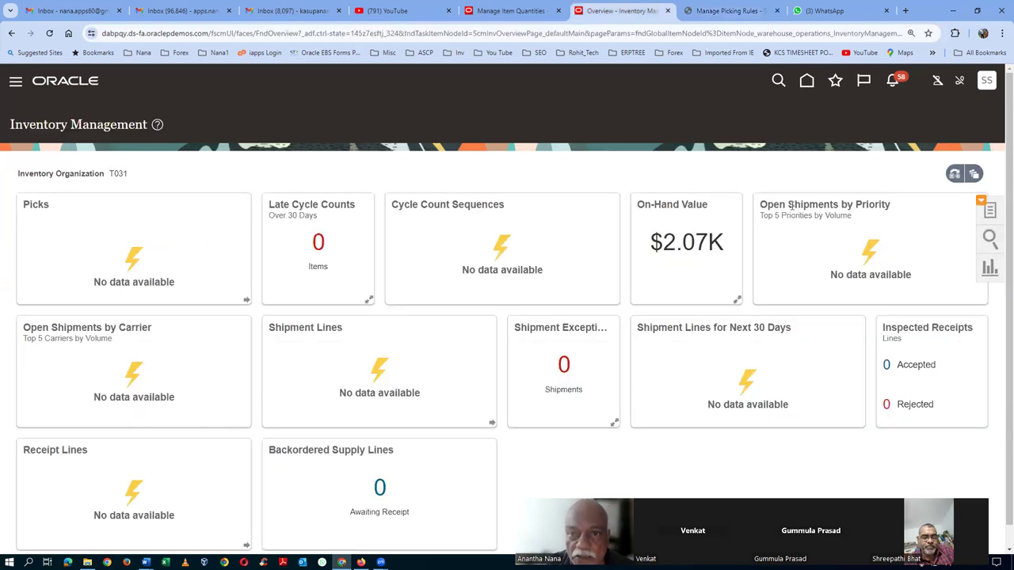
# - Compare lot101 and lot102 details on the item quantities page, including lot102's expiration date
pyautogui.click(514, 11)
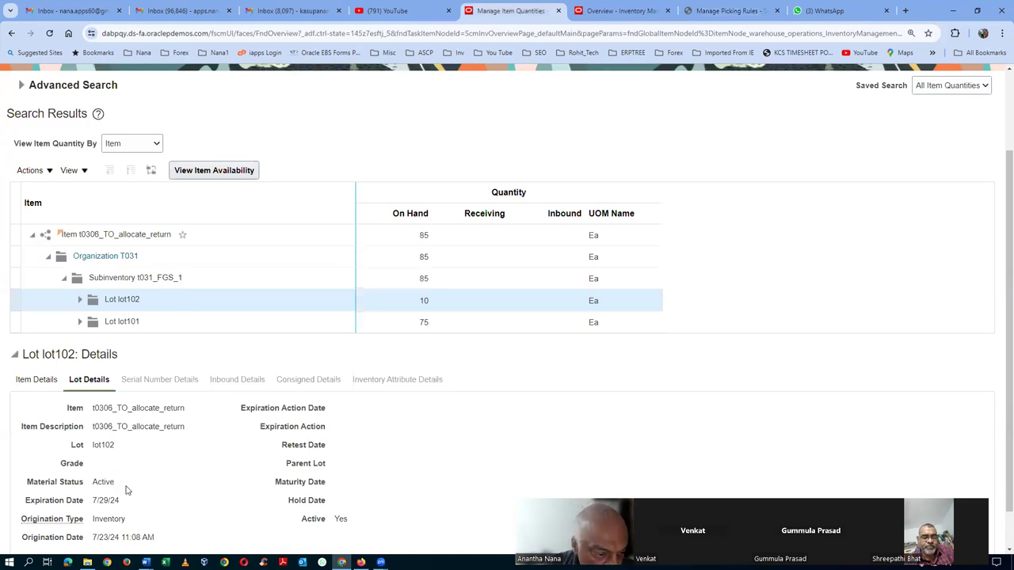
pyautogui.moveTo(99, 499); pyautogui.dragTo(110, 501)
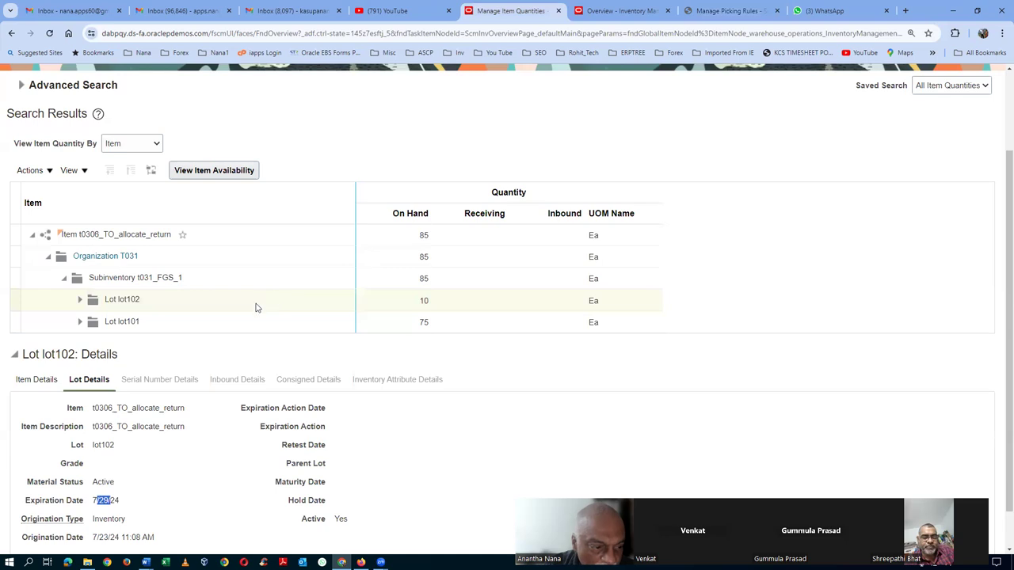
pyautogui.click(183, 330)
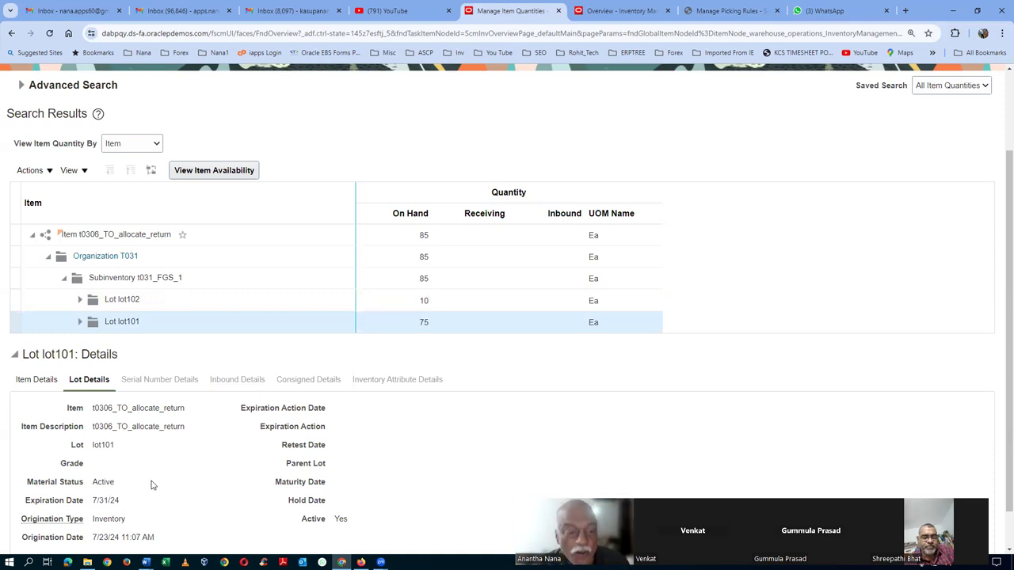
pyautogui.click(188, 305)
pyautogui.click(192, 324)
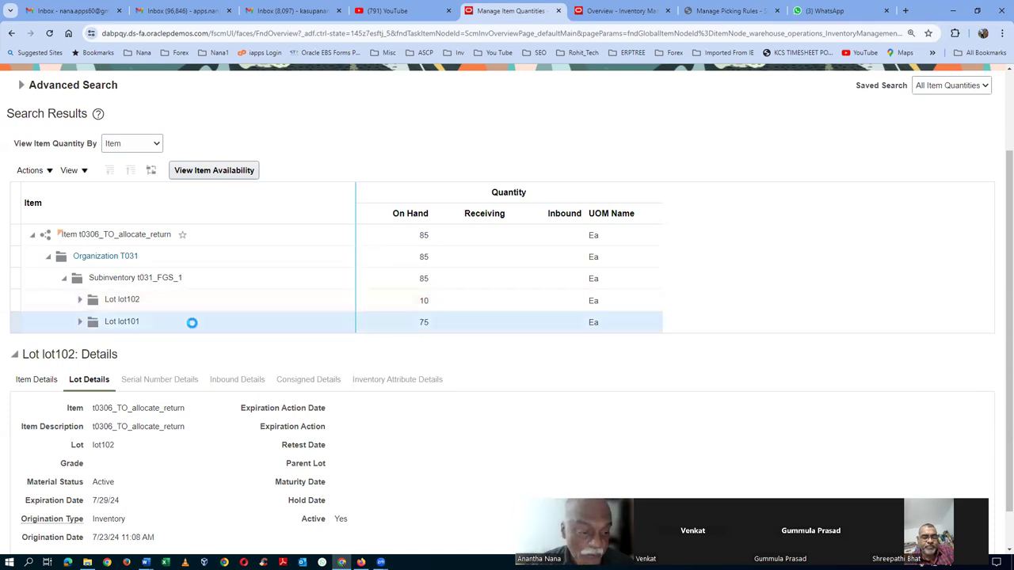
pyautogui.click(193, 308)
pyautogui.click(195, 321)
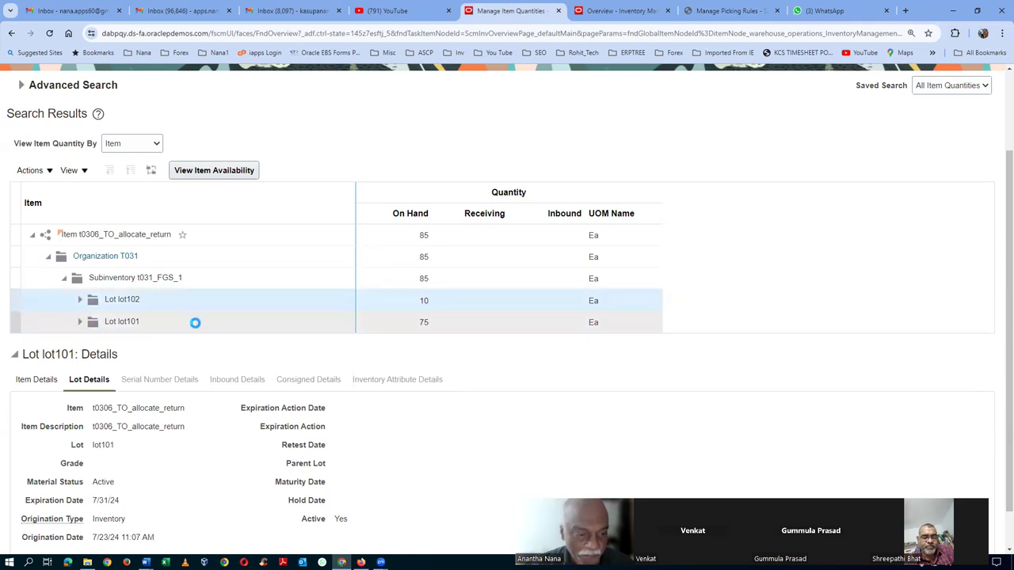
pyautogui.click(204, 309)
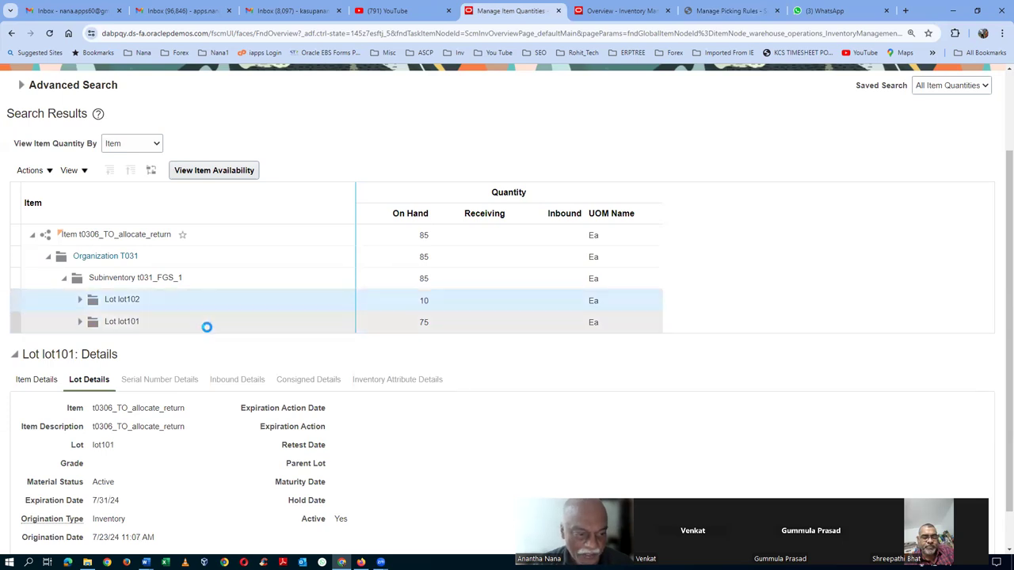
pyautogui.click(206, 324)
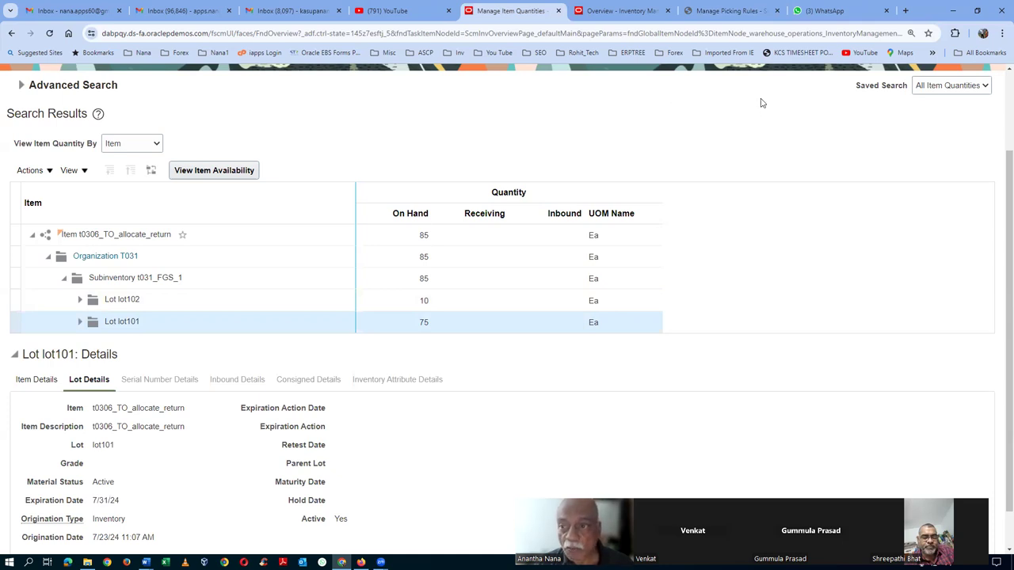
pyautogui.click(736, 11)
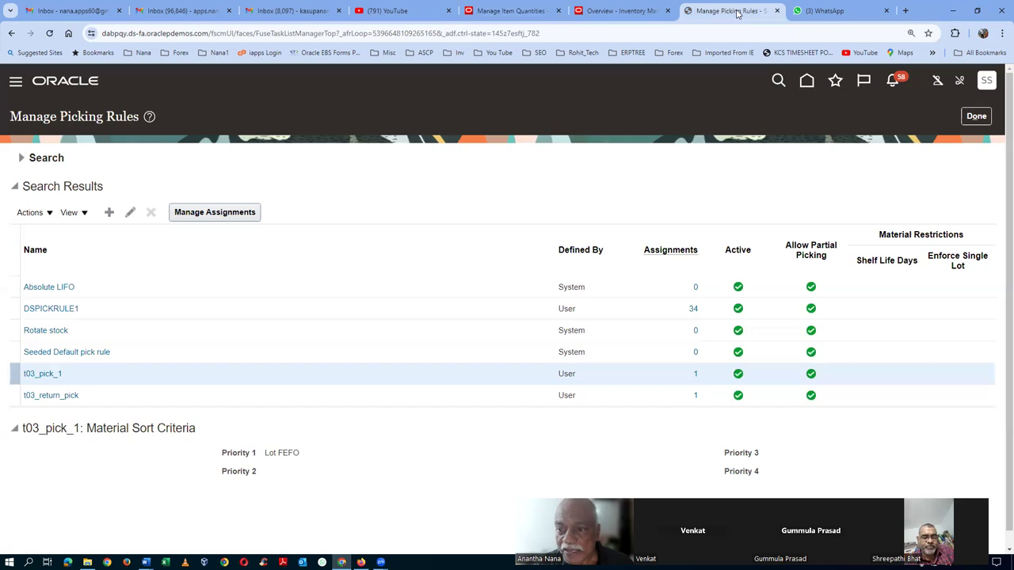
# - Close the picking rules and setup search pages and return home
pyautogui.click(982, 119)
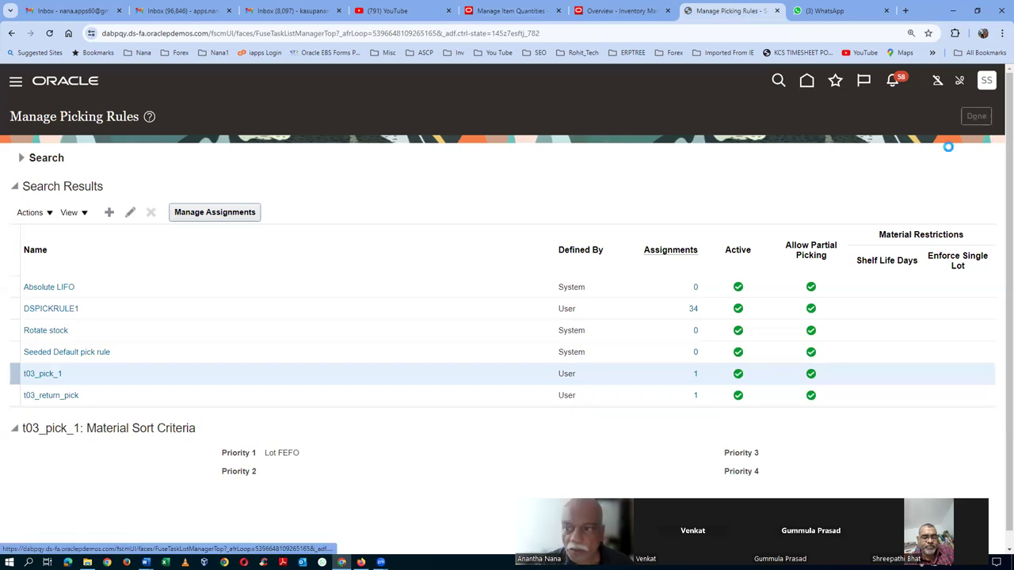
pyautogui.click(976, 117)
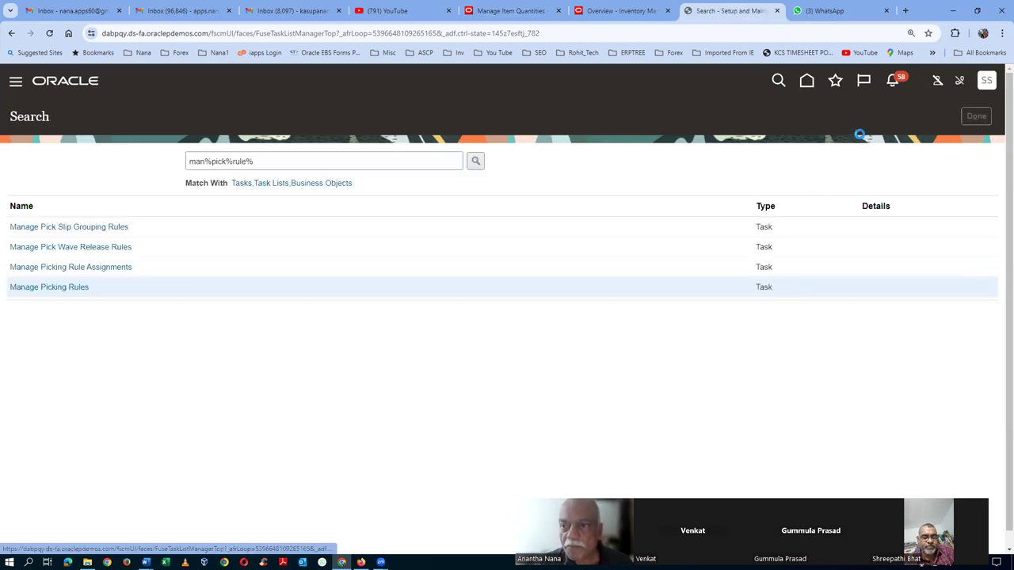
pyautogui.click(805, 81)
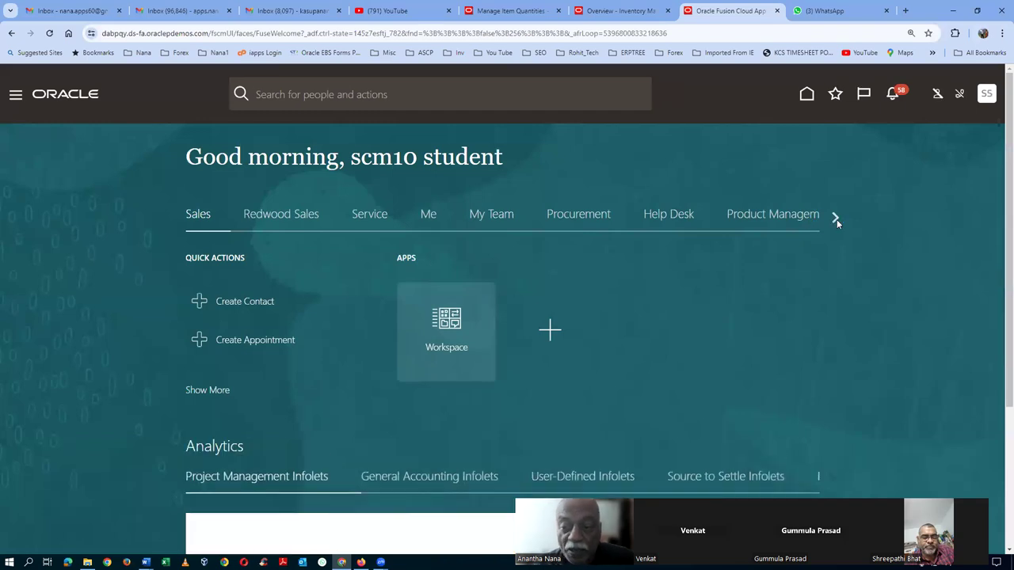
# - Open the Security Console from the Tools group and go to its User Accounts list
pyautogui.click(835, 218)
pyautogui.click(835, 218)
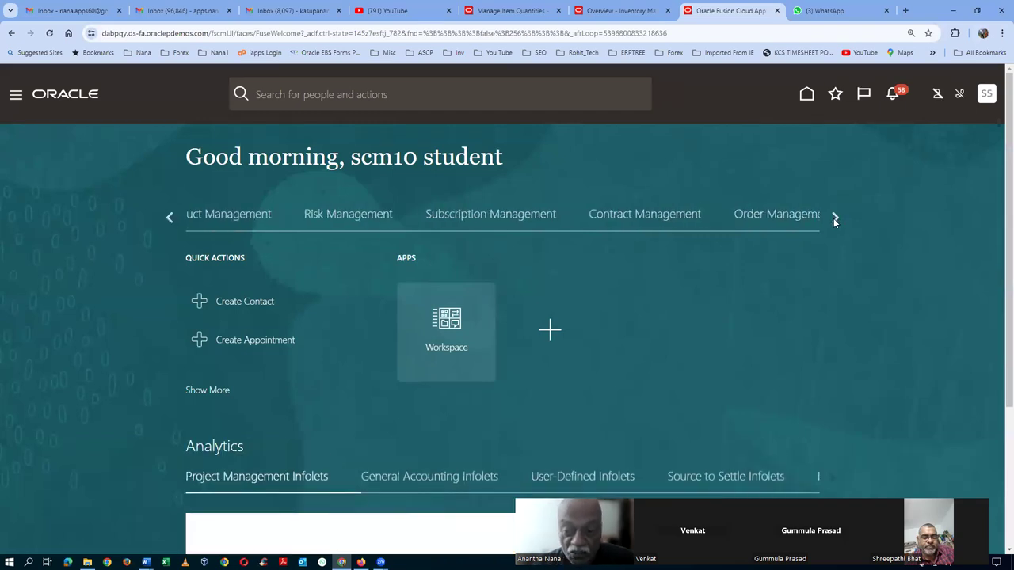
pyautogui.click(834, 217)
pyautogui.click(834, 218)
pyautogui.click(834, 218)
pyautogui.click(834, 218)
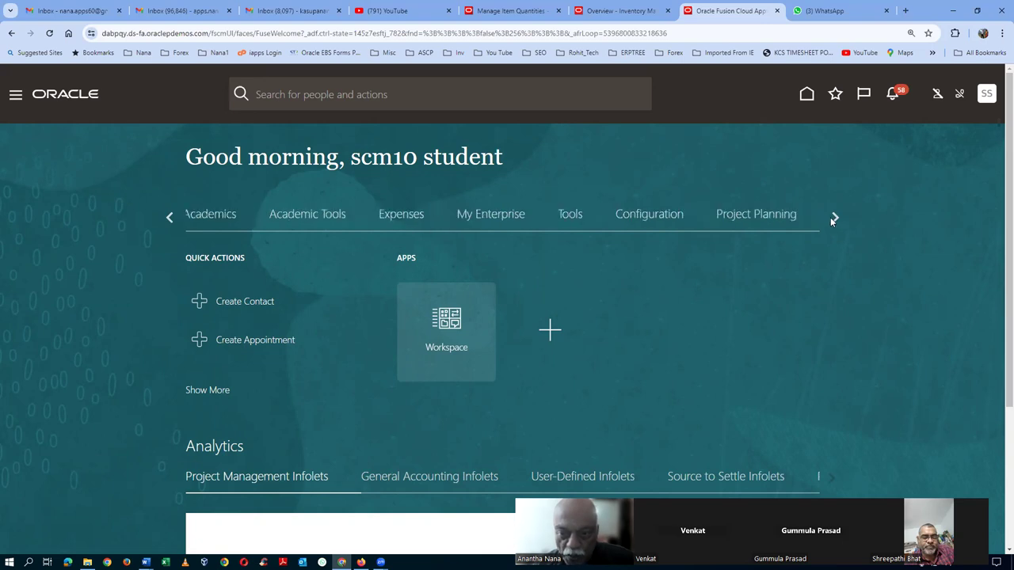
pyautogui.click(578, 215)
pyautogui.scroll(-1, 624, 295)
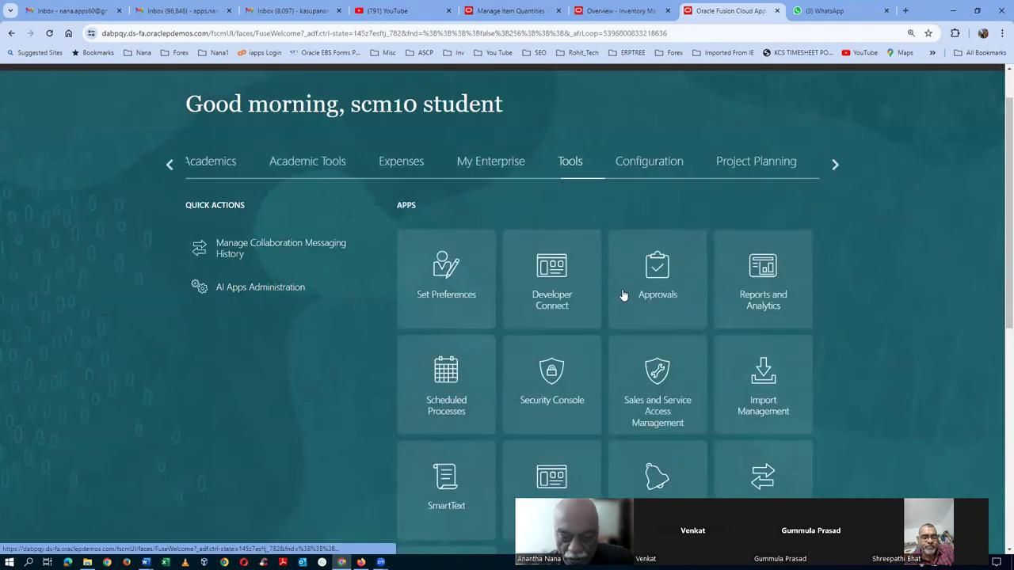
pyautogui.scroll(-1, 623, 295)
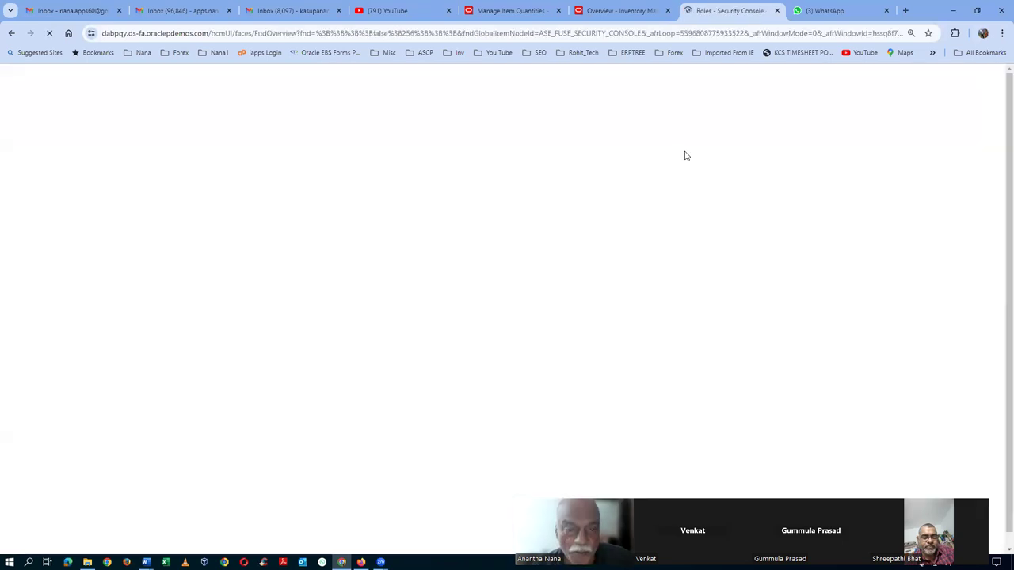
pyautogui.click(42, 240)
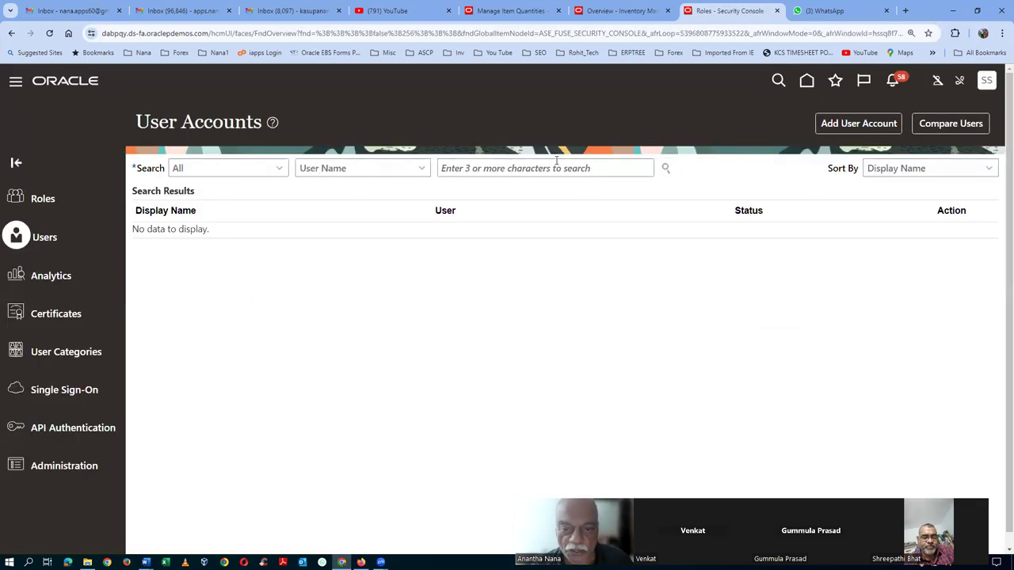
# - Search User Accounts for the student user and open its account details
pyautogui.write('scm10')
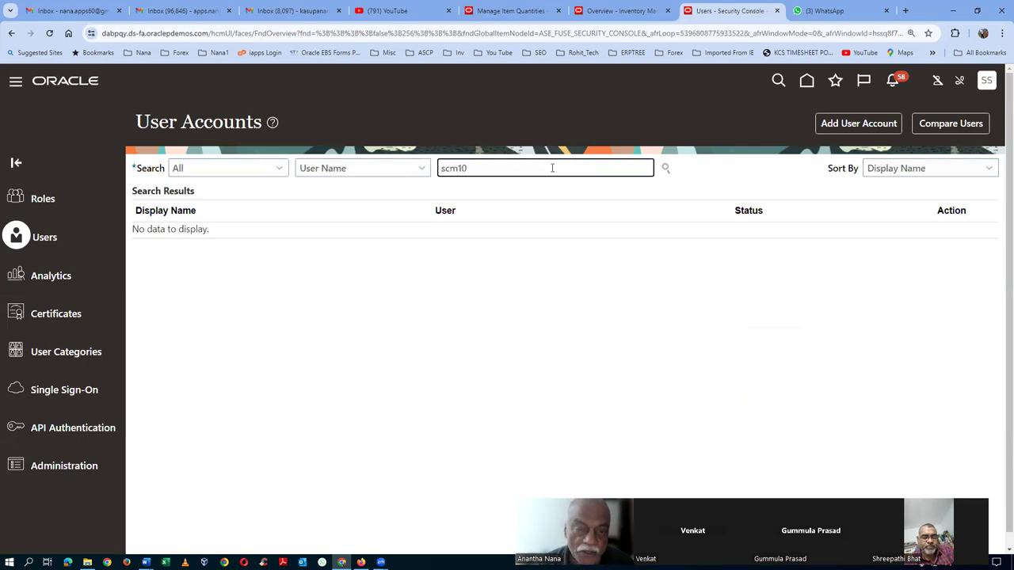
pyautogui.press('Return')
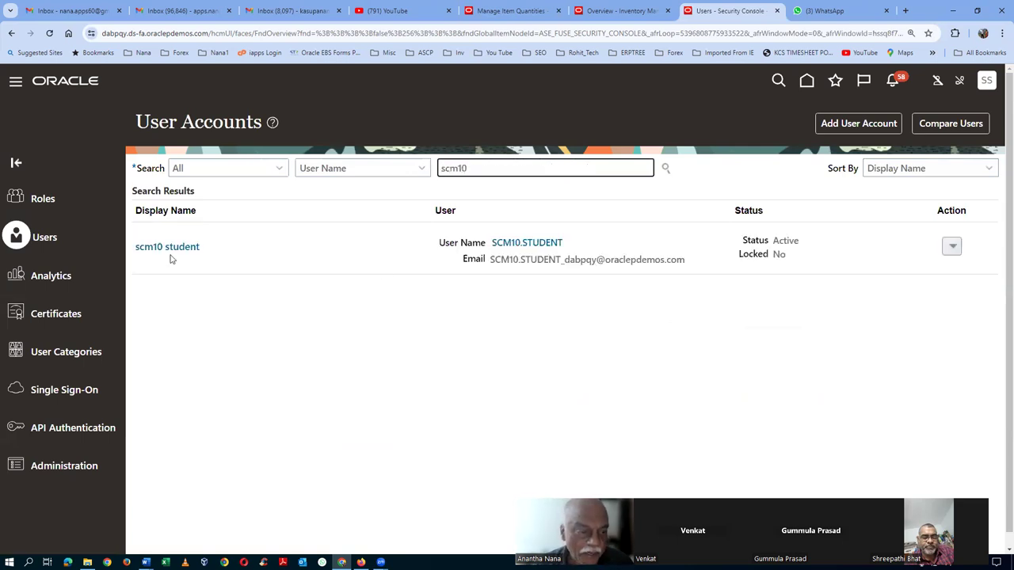
pyautogui.click(168, 247)
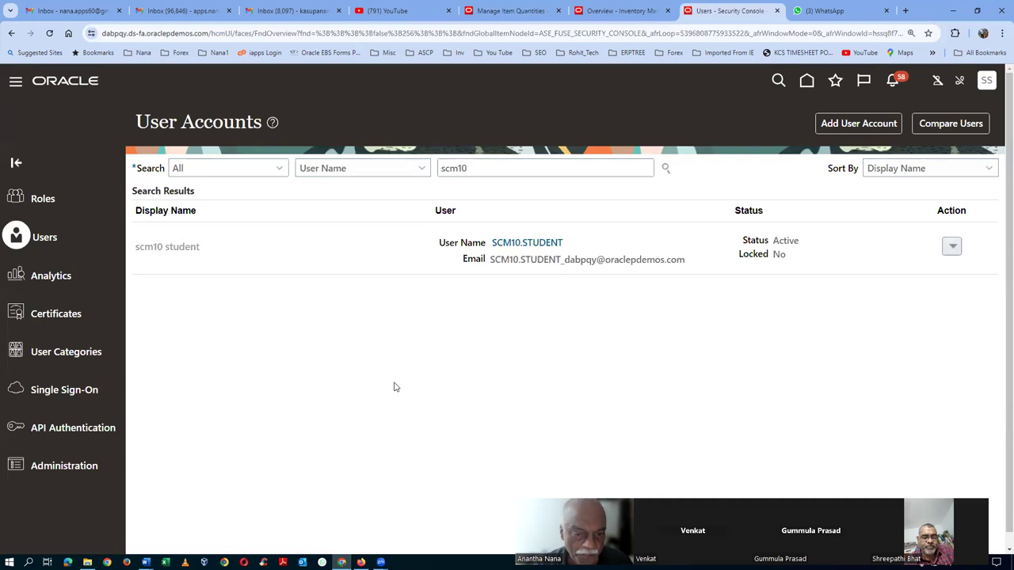
# - Review the student user's roles, including Global Order Promising Administrator, then close the details
pyautogui.scroll(-1, 394, 389)
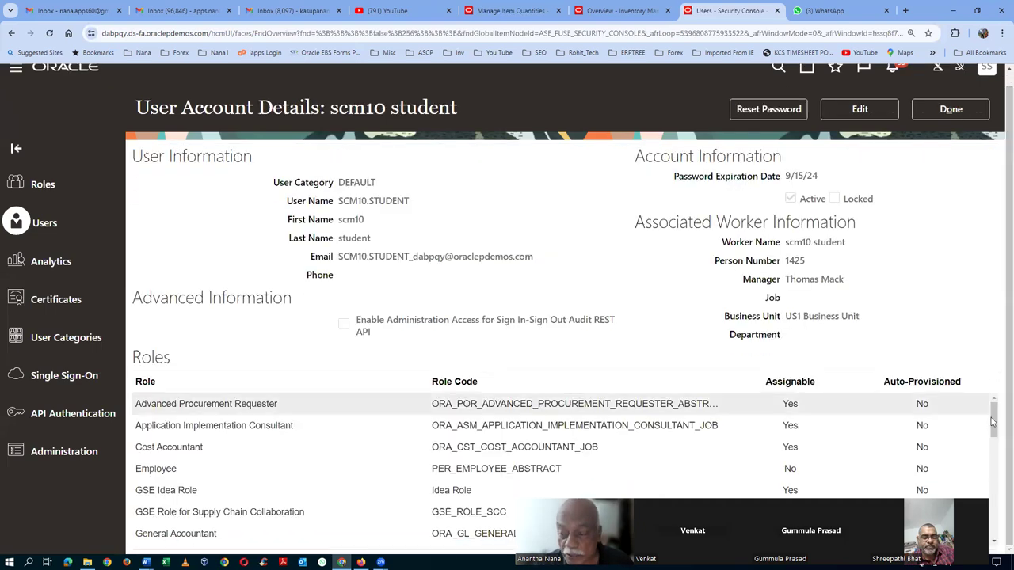
pyautogui.moveTo(994, 419); pyautogui.dragTo(999, 450)
pyautogui.scroll(-1, 999, 450)
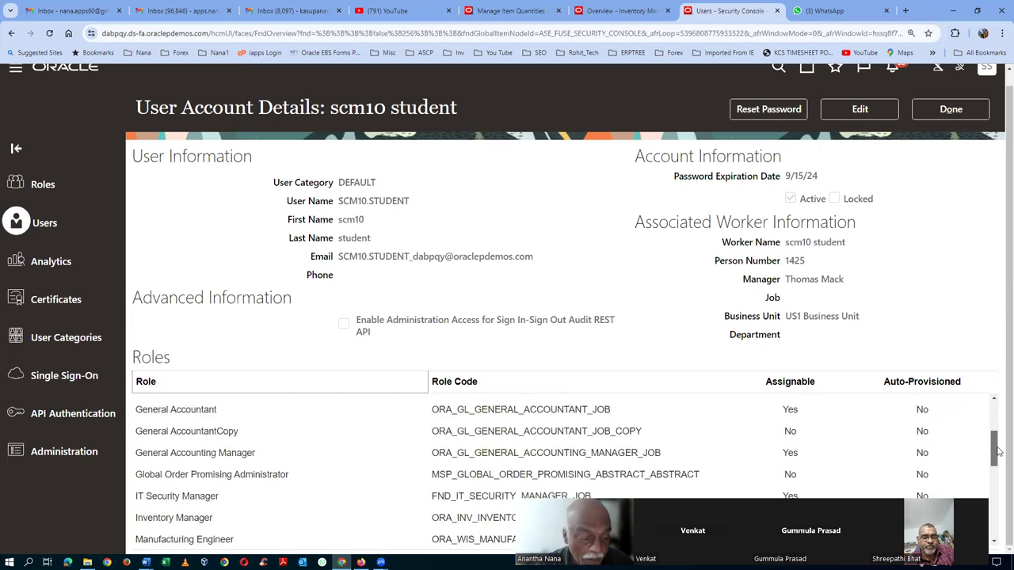
pyautogui.click(171, 474)
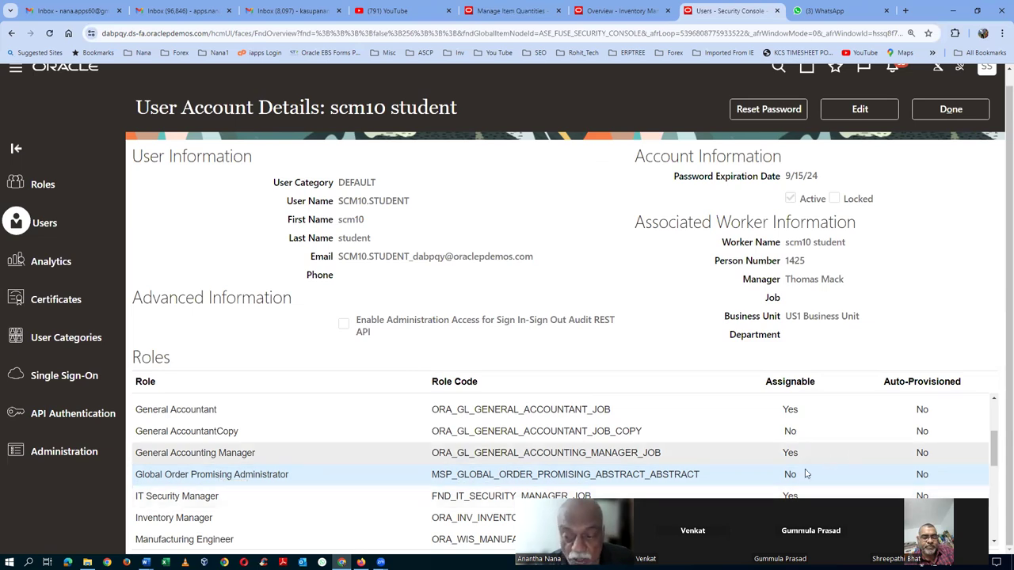
pyautogui.moveTo(997, 452); pyautogui.dragTo(998, 517)
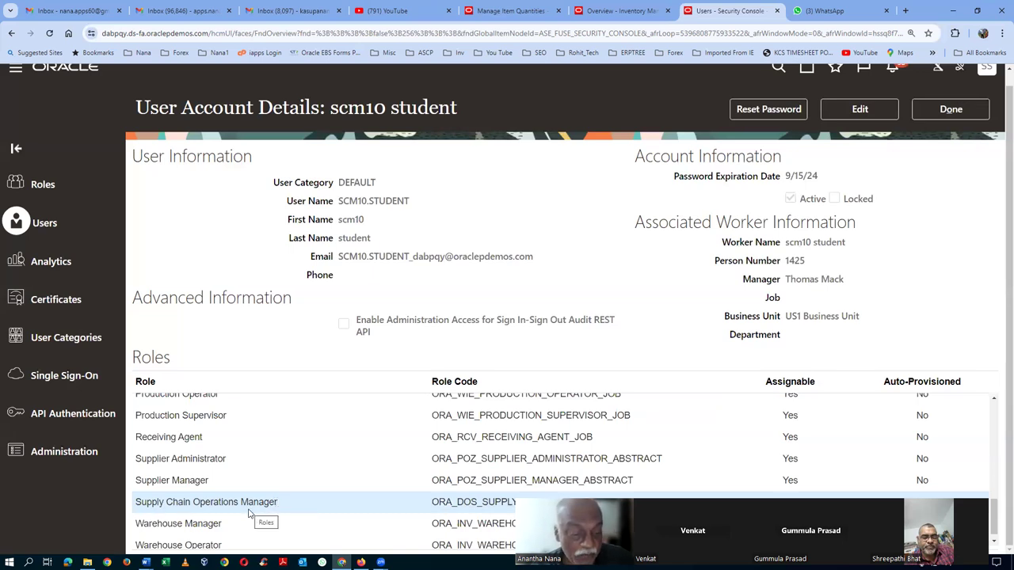
pyautogui.scroll(3, 251, 514)
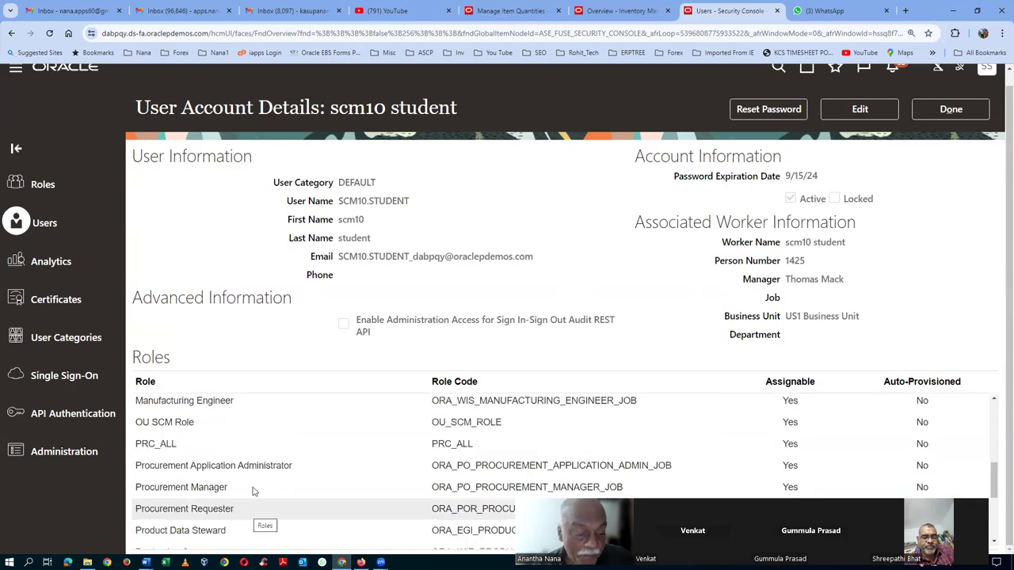
pyautogui.scroll(1, 256, 473)
pyautogui.scroll(-2, 257, 475)
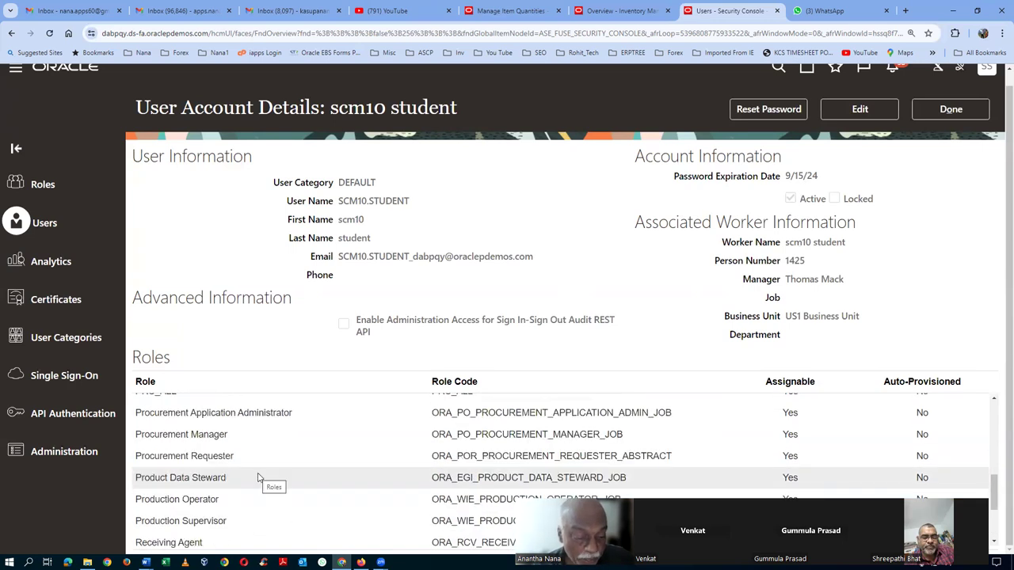
pyautogui.scroll(-2, 256, 479)
pyautogui.scroll(10, 256, 479)
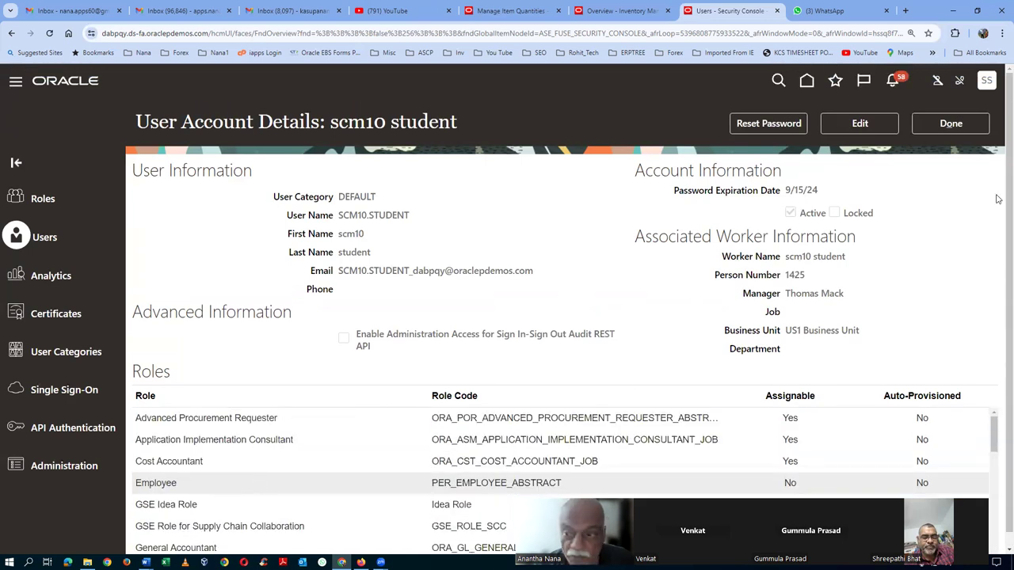
pyautogui.click(951, 124)
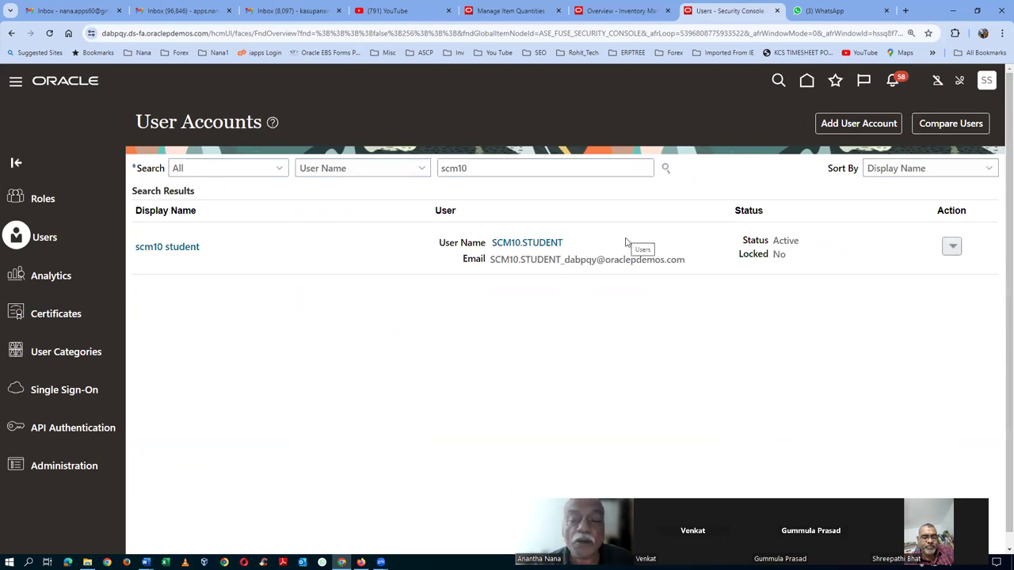
# - Return to the home page and page back through the groupings to Order Management
pyautogui.click(807, 82)
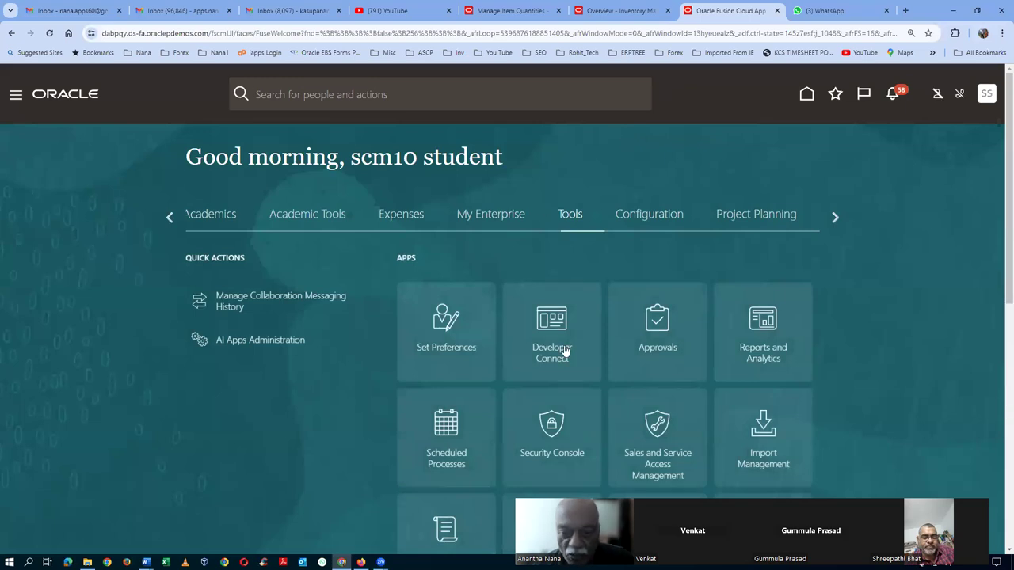
pyautogui.click(835, 219)
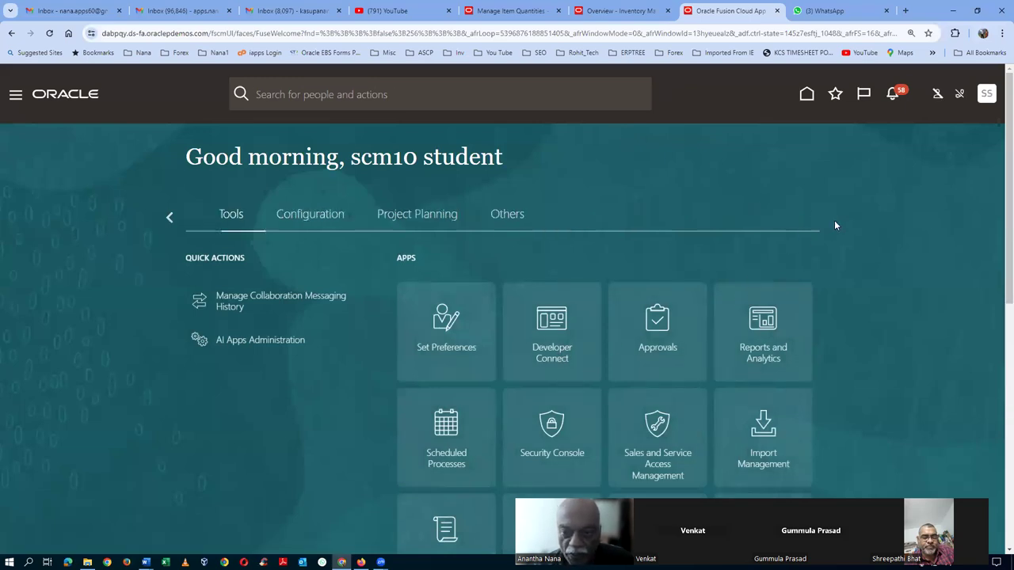
pyautogui.click(168, 220)
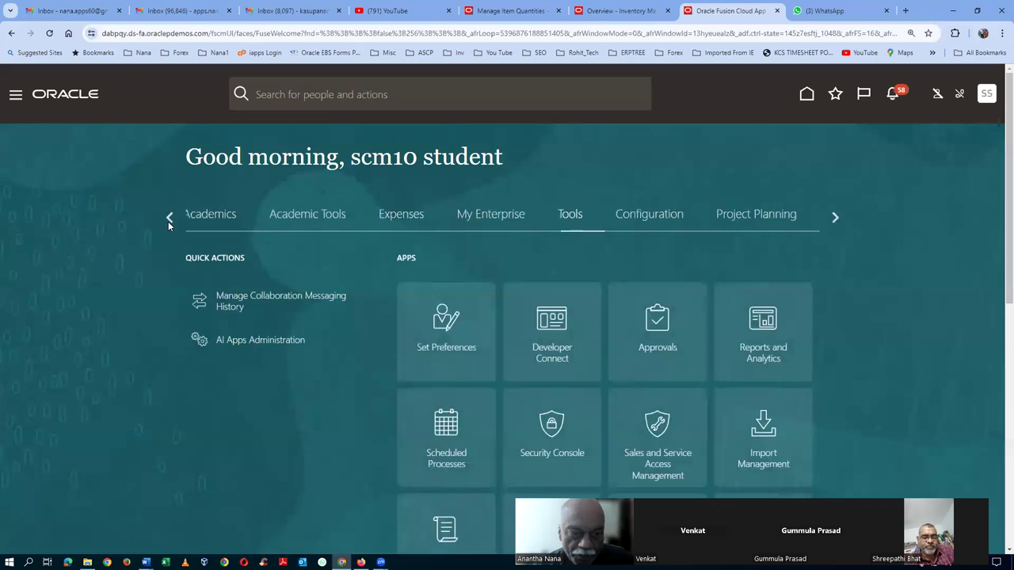
pyautogui.click(168, 221)
pyautogui.click(168, 219)
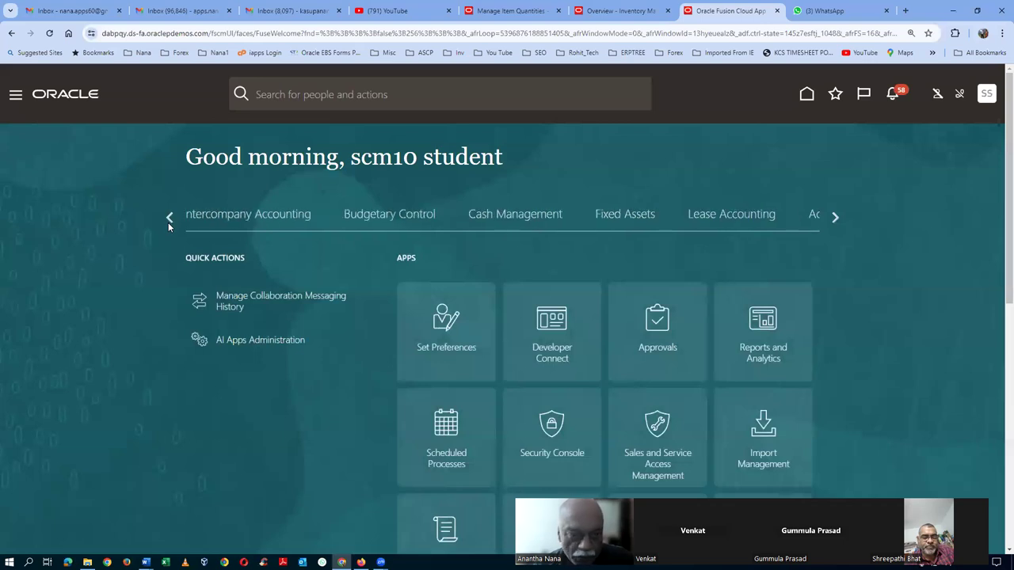
pyautogui.click(168, 219)
pyautogui.click(168, 219)
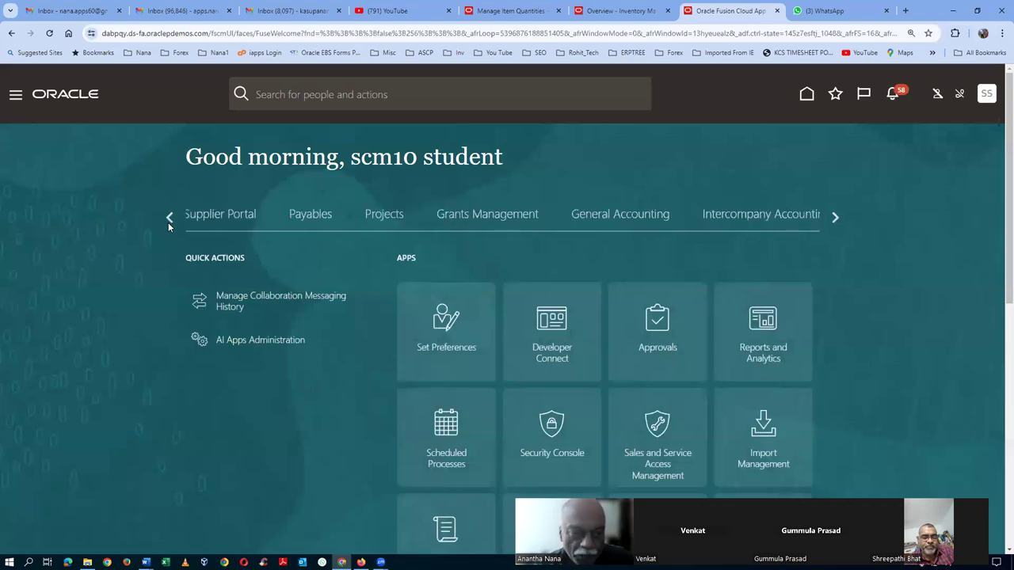
pyautogui.click(168, 221)
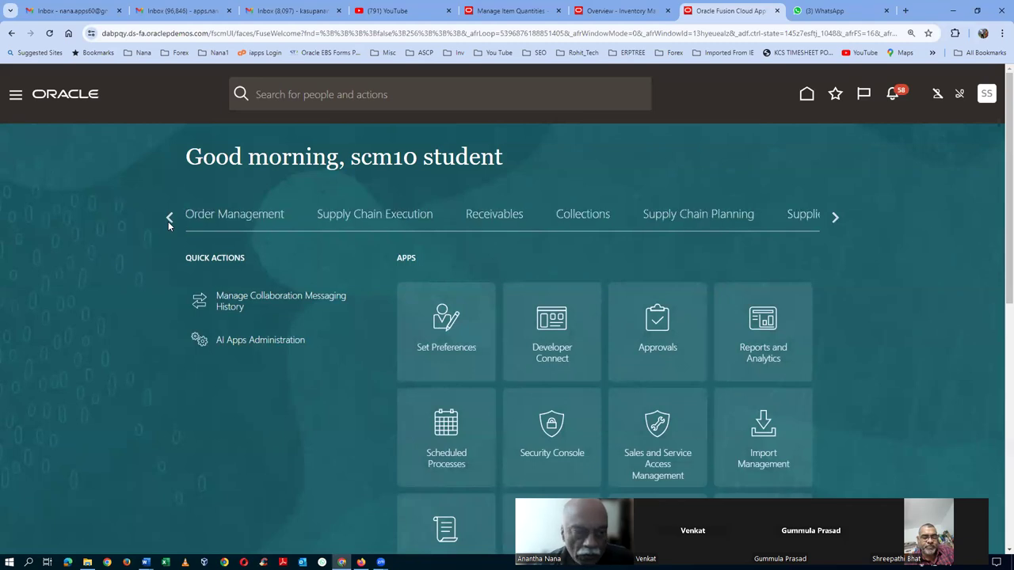
# - Open the order promising tasks on Global Order Promising and choose Manage ATP Rules
pyautogui.click(223, 217)
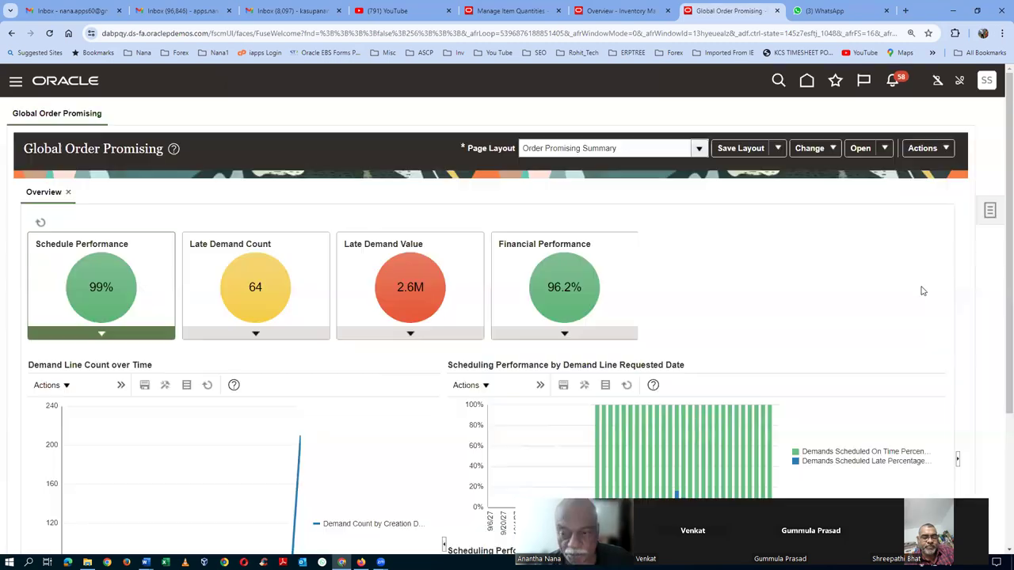
pyautogui.click(991, 212)
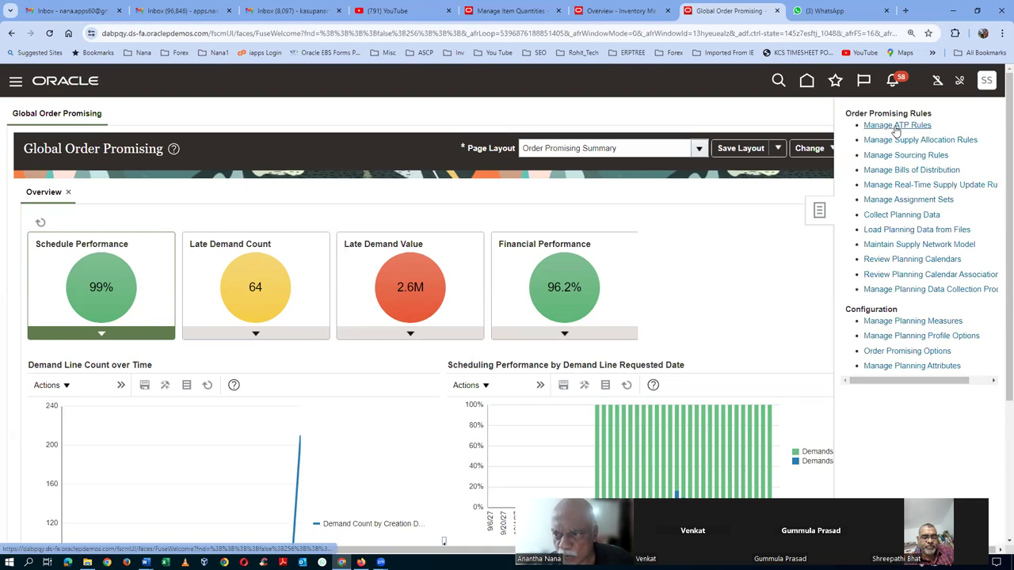
pyautogui.click(896, 127)
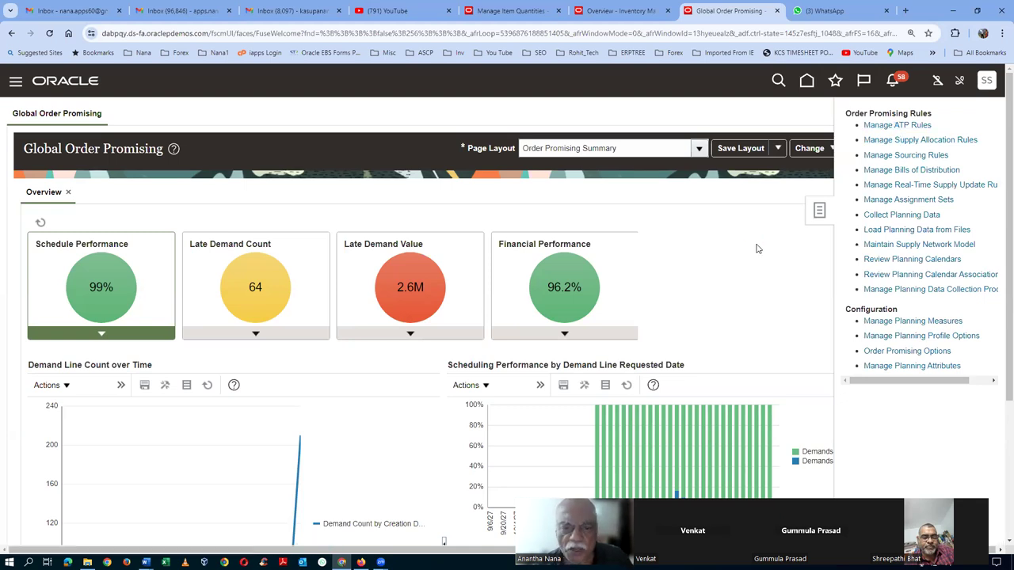
# - Search the ATP rules by the name IR
pyautogui.click(264, 216)
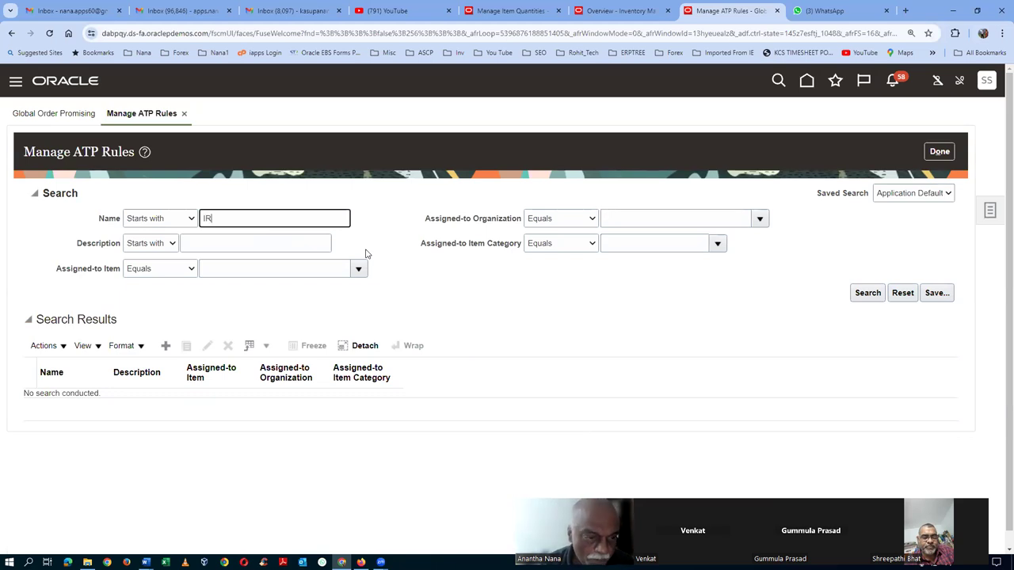
pyautogui.write('IR')
pyautogui.click(868, 295)
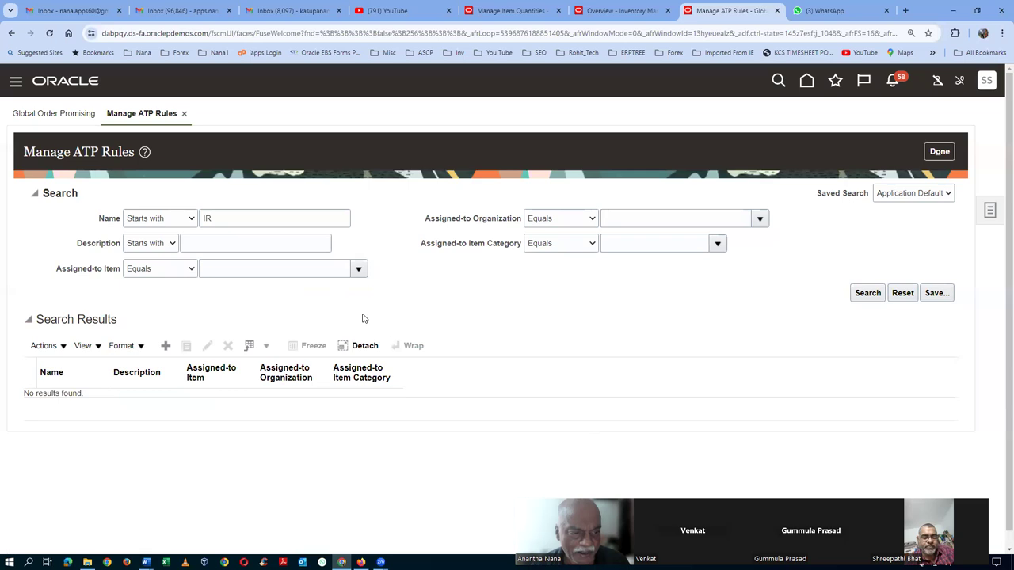
pyautogui.click(861, 296)
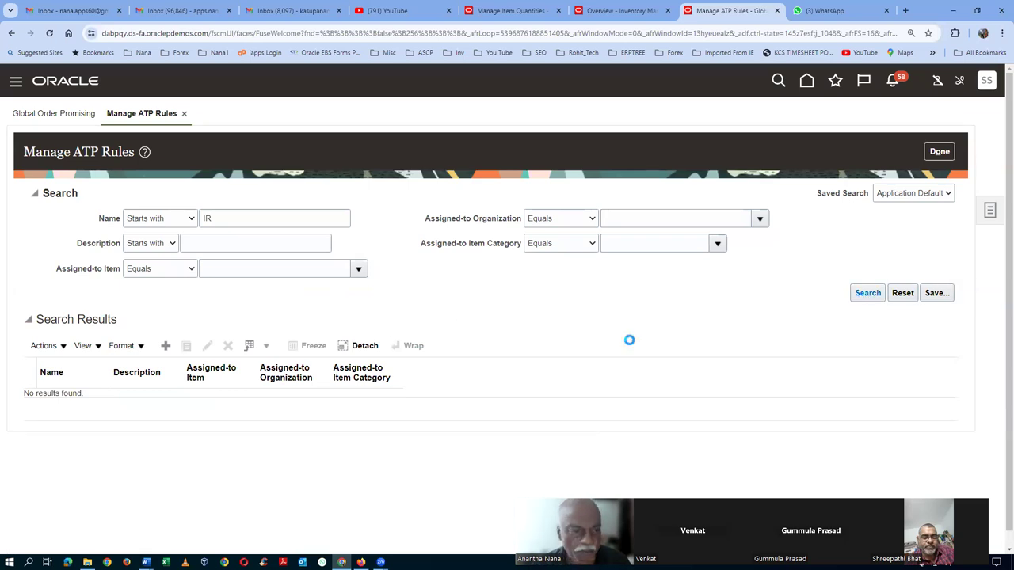
# - Search again for rule names starting with t0 and open the first t03_IR_TO_rule
pyautogui.doubleClick(220, 219)
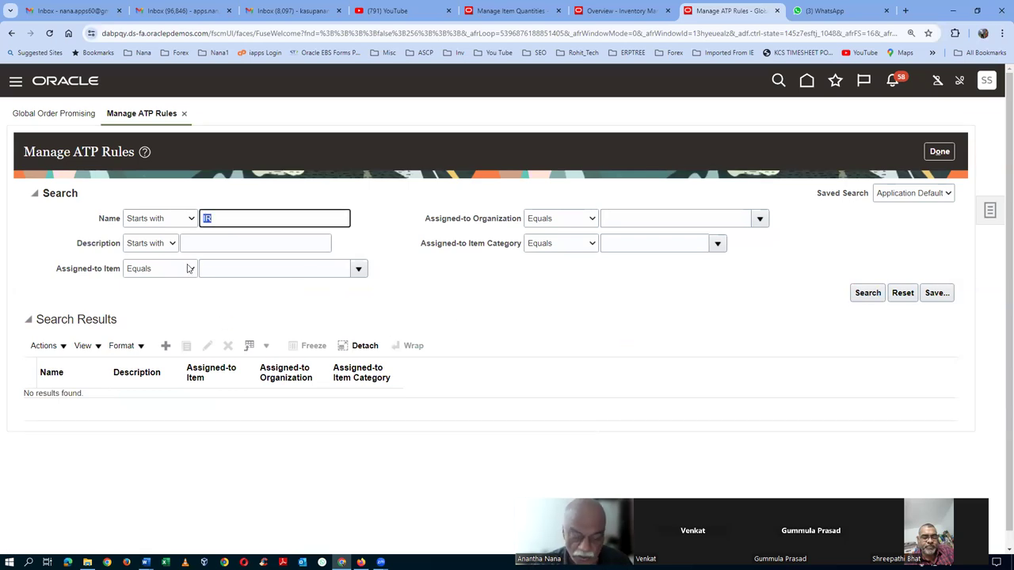
pyautogui.write('t03')
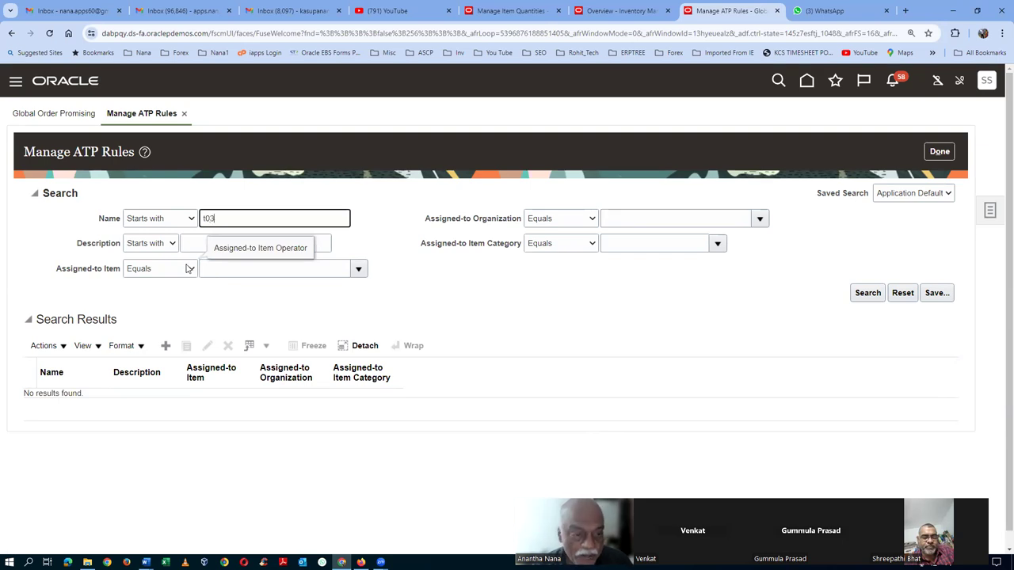
pyautogui.click(869, 293)
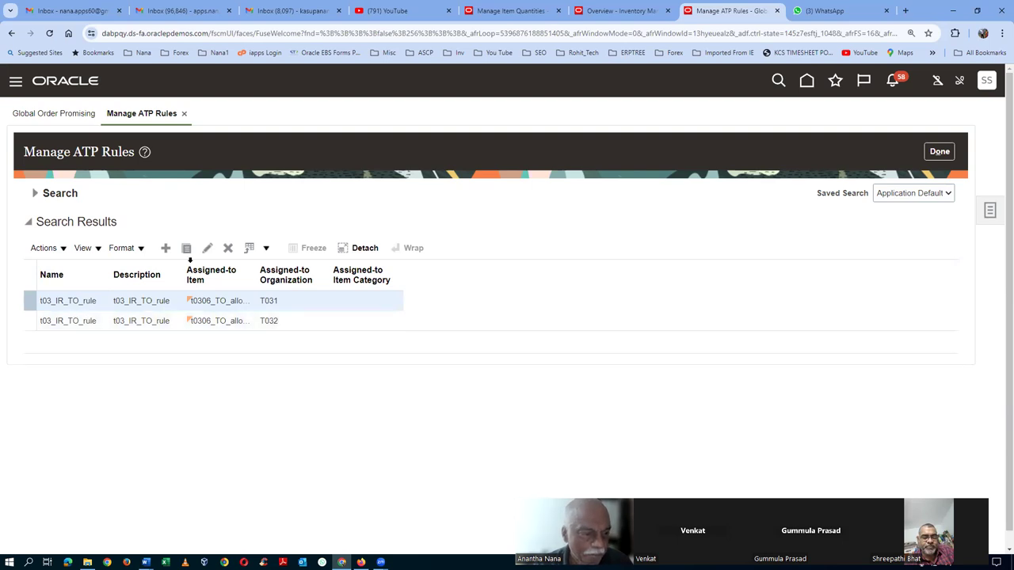
pyautogui.click(205, 252)
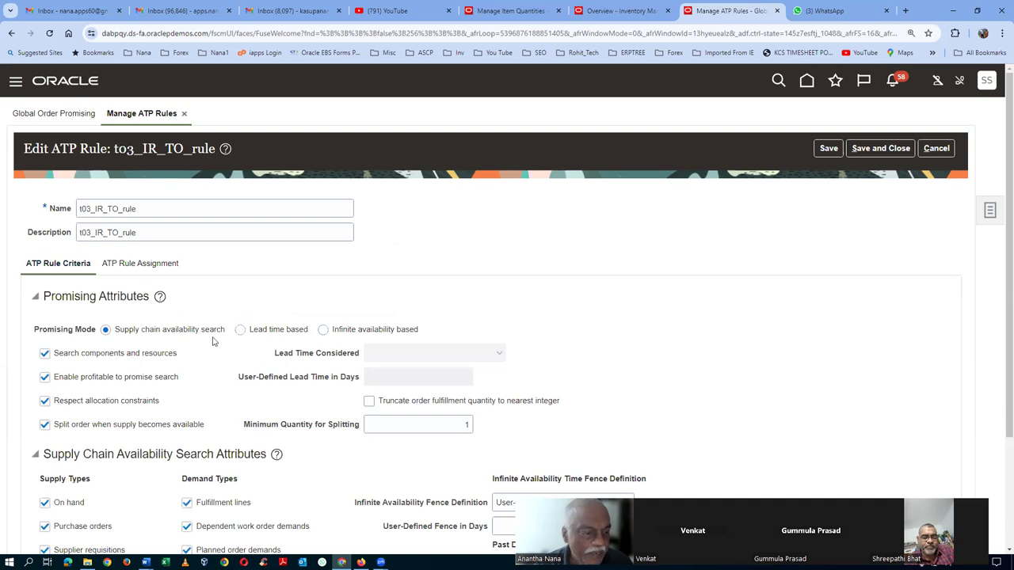
# - Review t03_IR_TO_rule's promising and supply search criteria, then view its ATP Rule Assignment rows
pyautogui.scroll(-2, 130, 288)
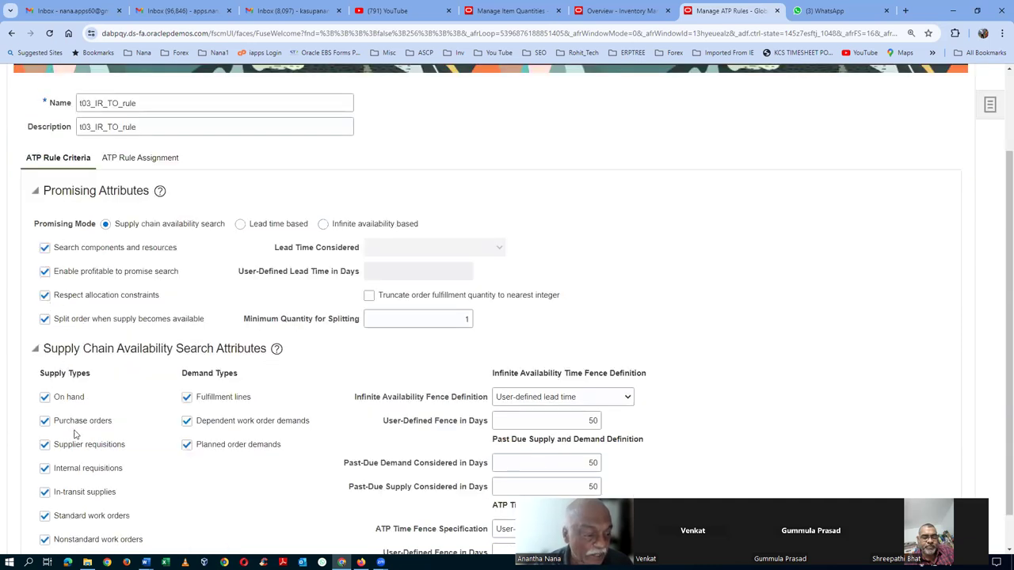
pyautogui.scroll(-1, 77, 411)
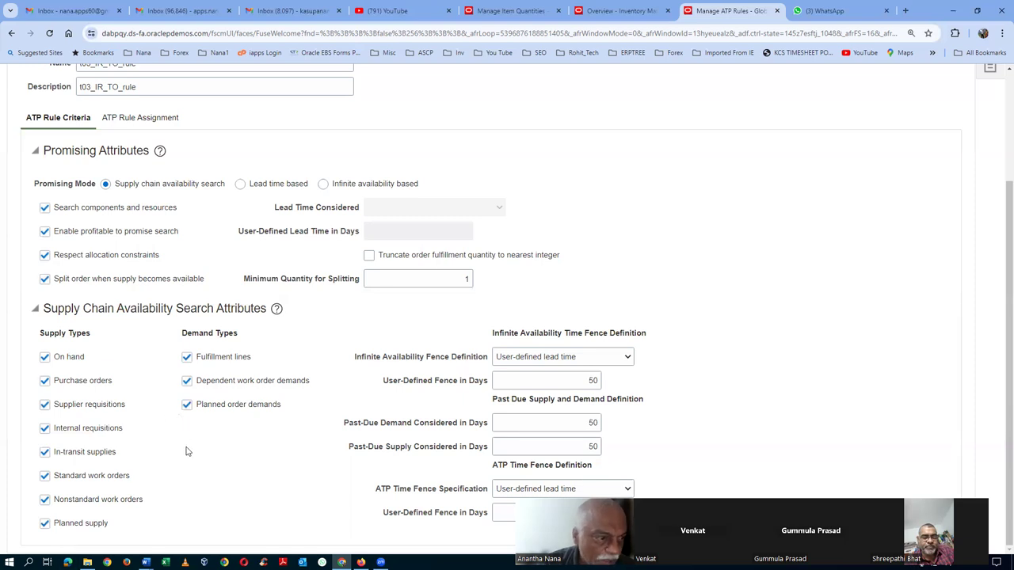
pyautogui.click(145, 118)
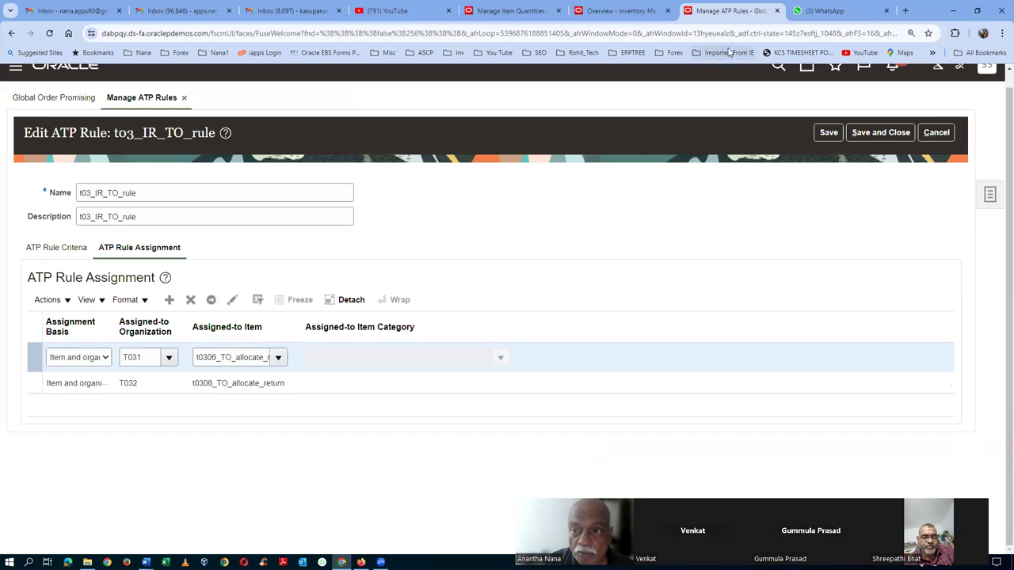
# - Duplicate the current browser tab
pyautogui.rightClick(717, 15)
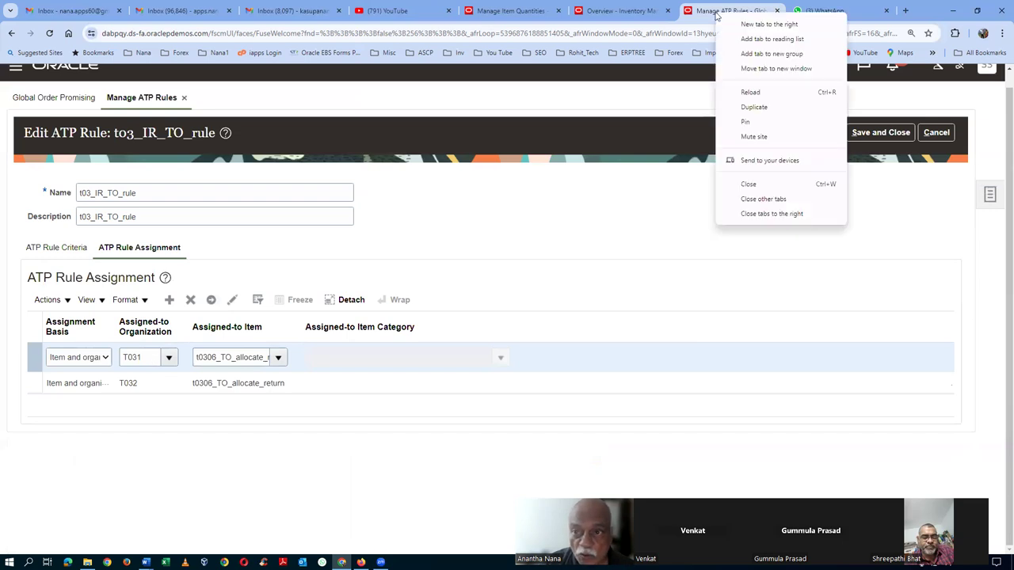
pyautogui.click(745, 111)
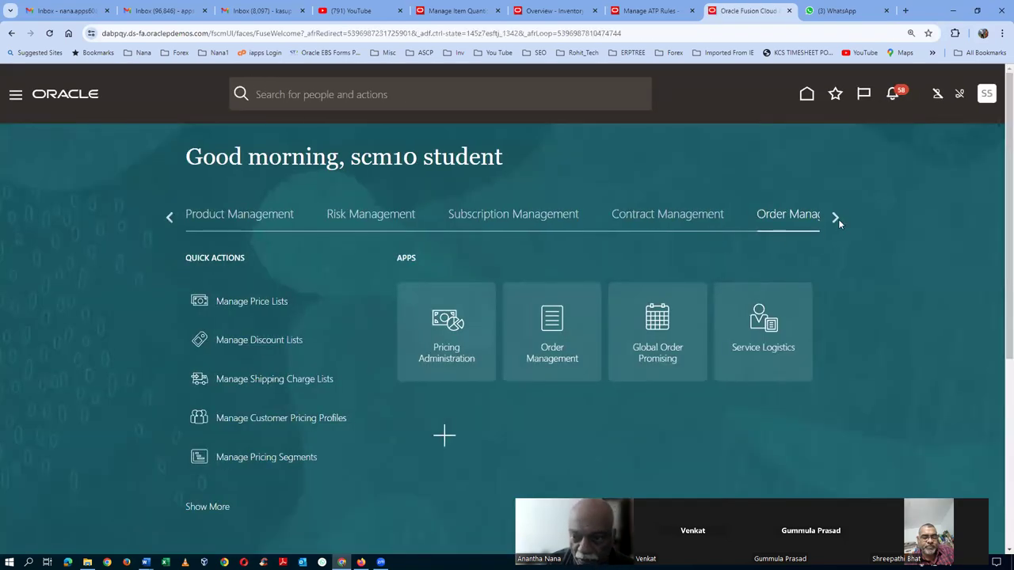
# - Go to Supply Chain Planning Plan Inputs, open Manage Planning Source Systems, and select OPS
pyautogui.click(834, 219)
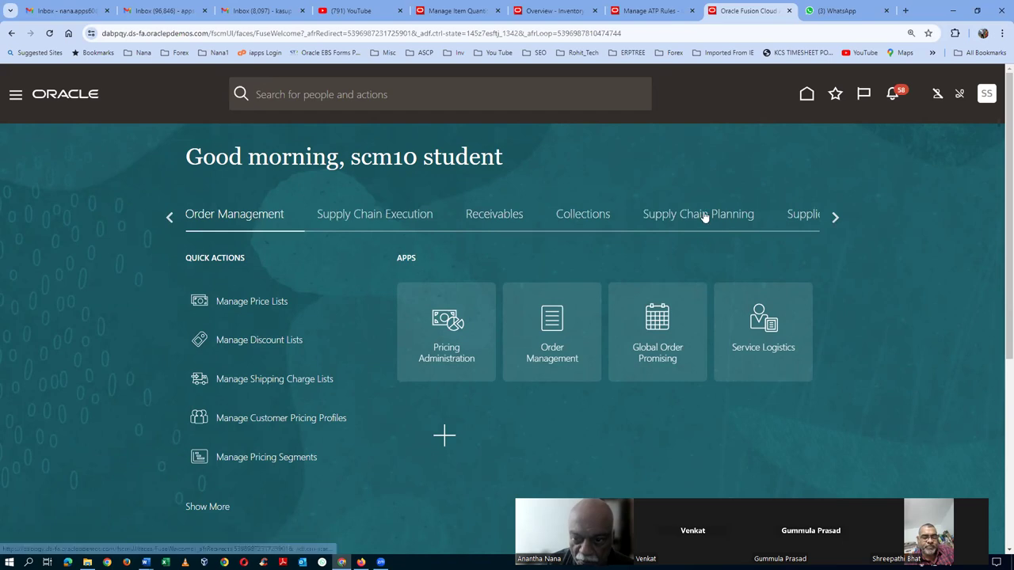
pyautogui.click(704, 217)
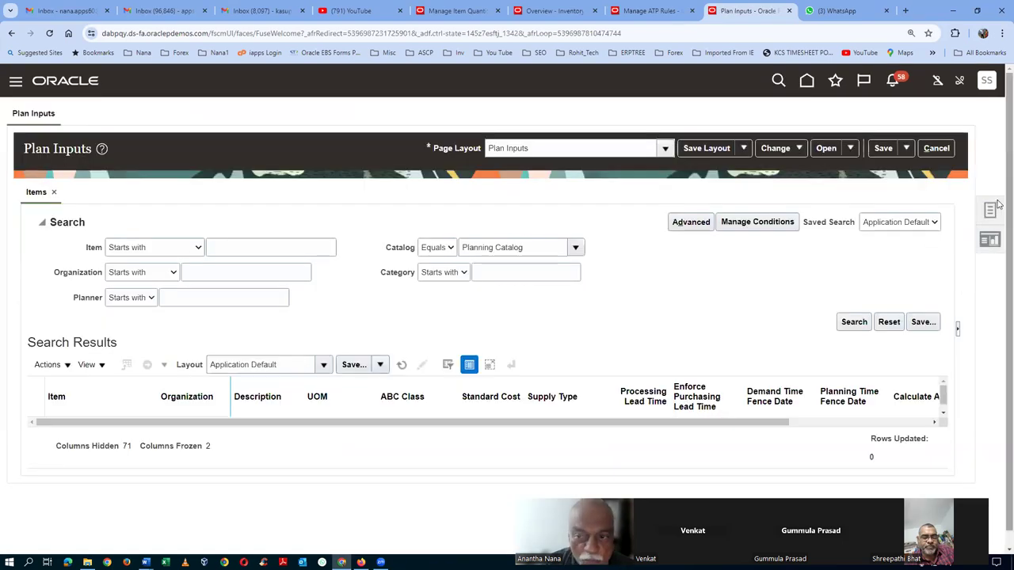
pyautogui.click(990, 212)
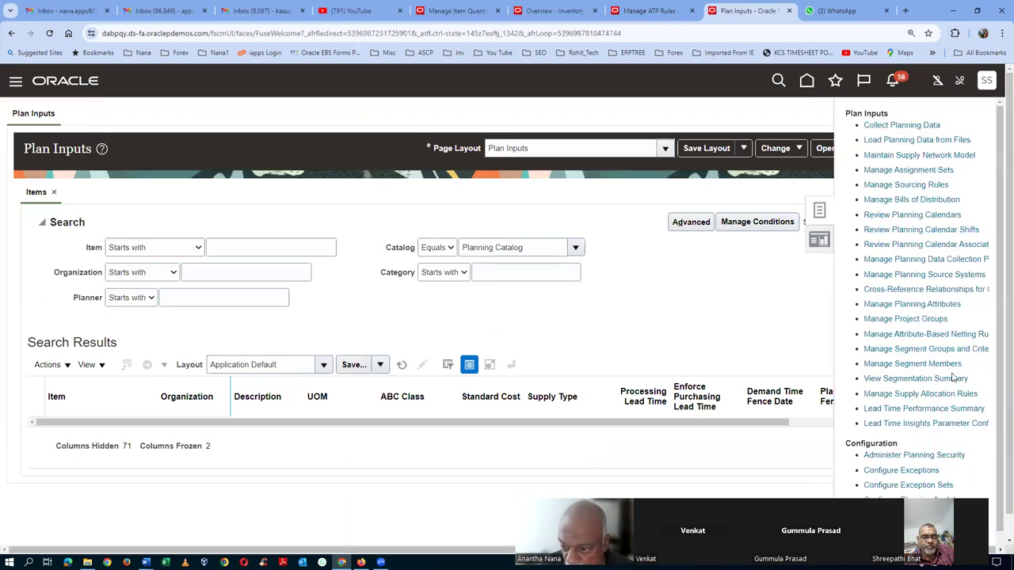
pyautogui.click(907, 274)
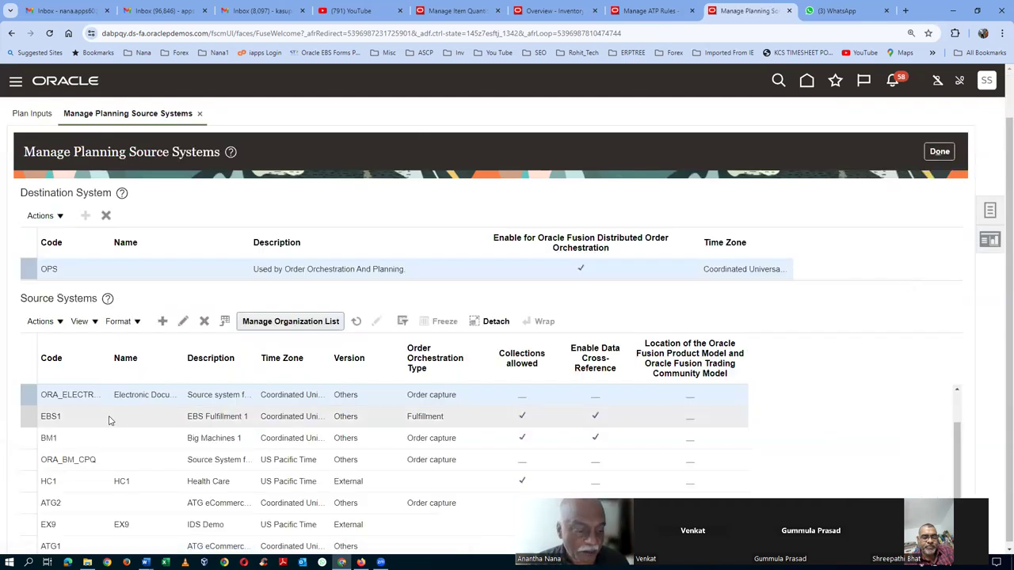
pyautogui.scroll(-5, 35, 529)
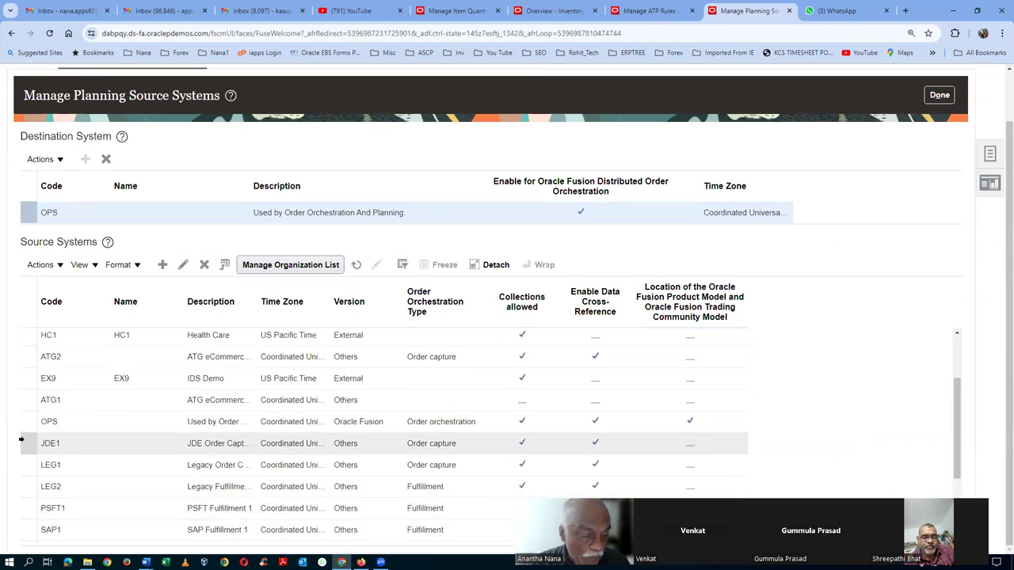
pyautogui.click(28, 424)
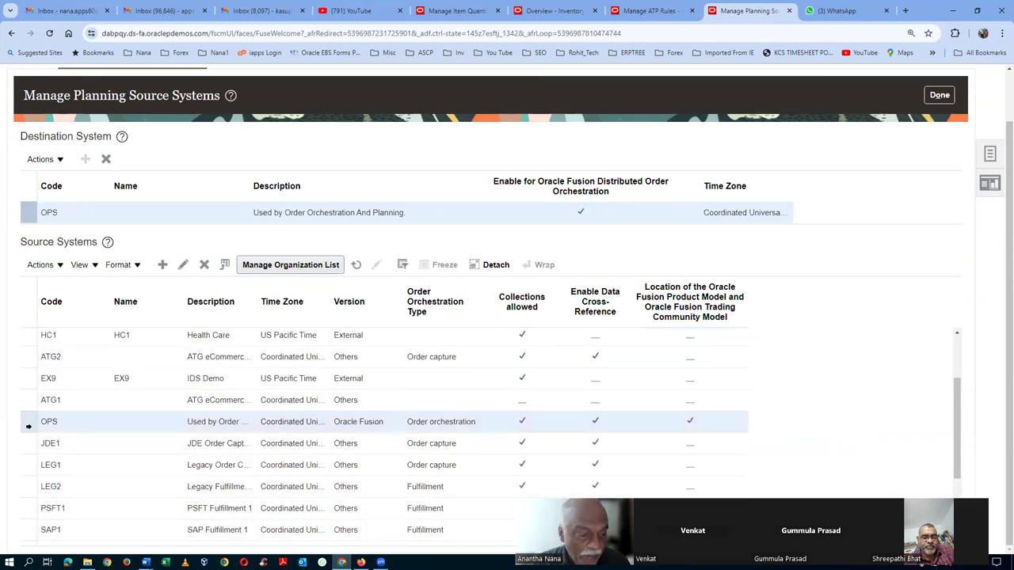
pyautogui.click(466, 215)
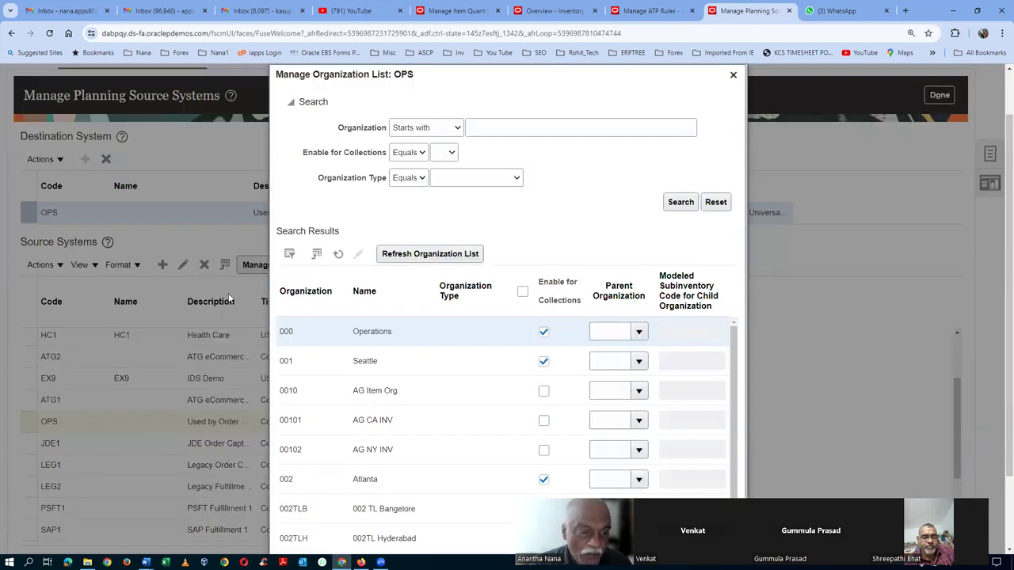
pyautogui.click(457, 254)
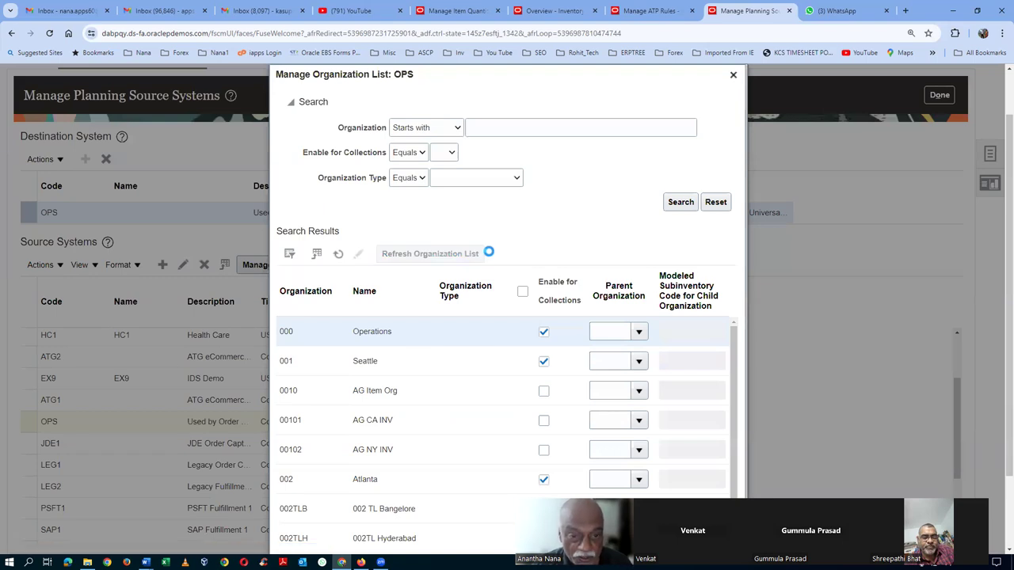
pyautogui.click(509, 129)
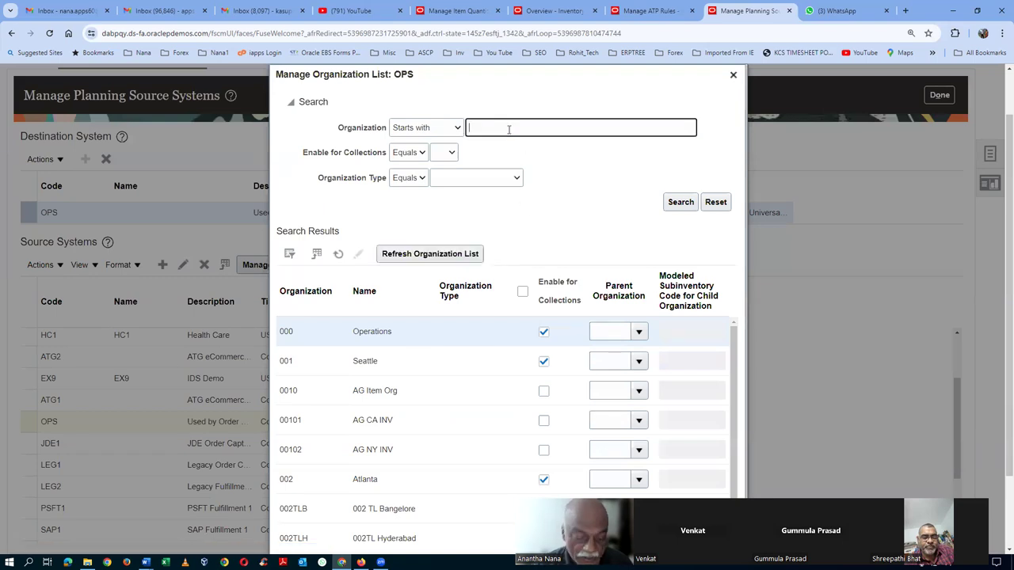
pyautogui.write('t03')
pyautogui.click(682, 202)
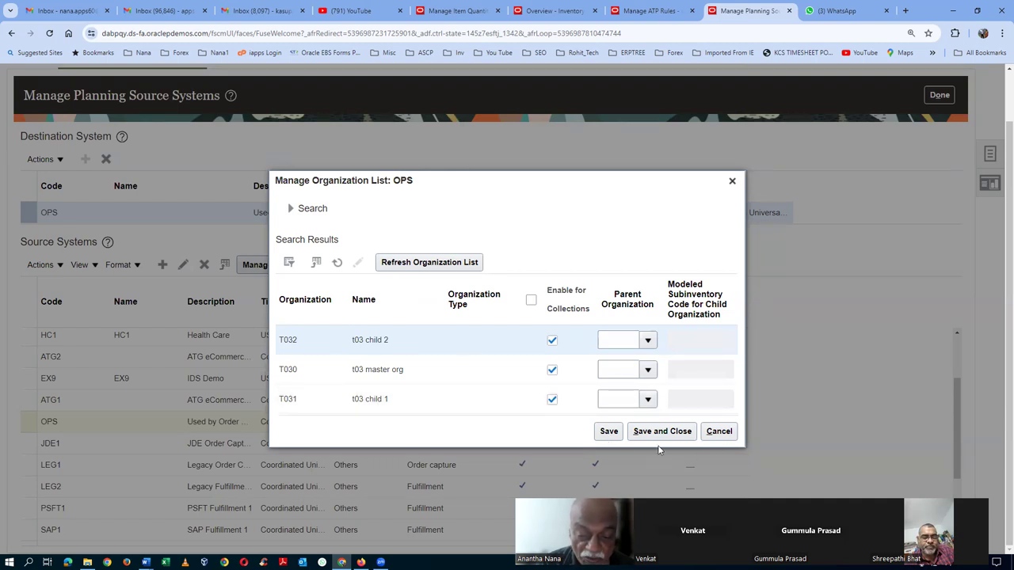
pyautogui.click(720, 431)
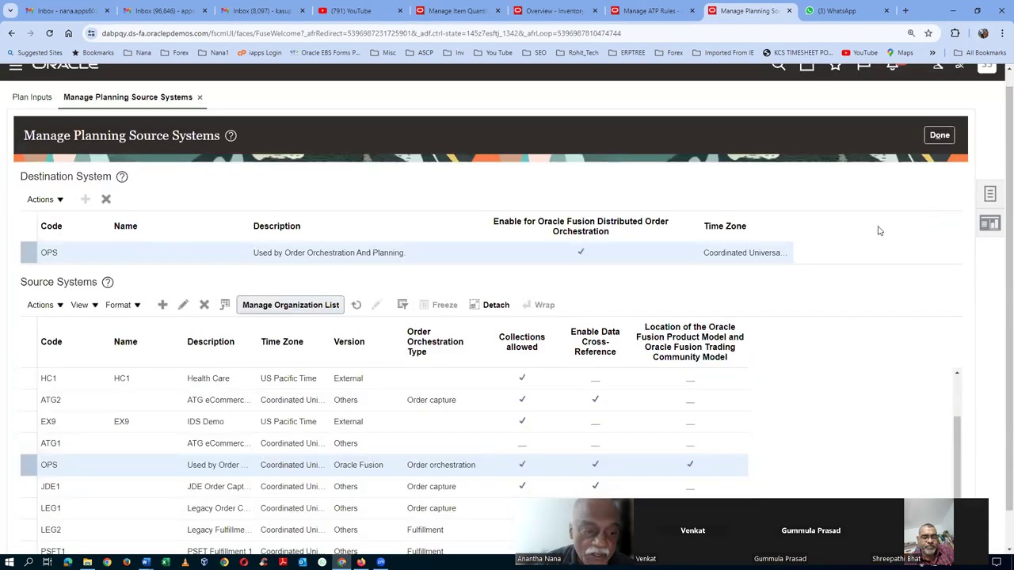
# - Start Collect Planning Data with source system OPS and collection type Targeted
pyautogui.click(990, 196)
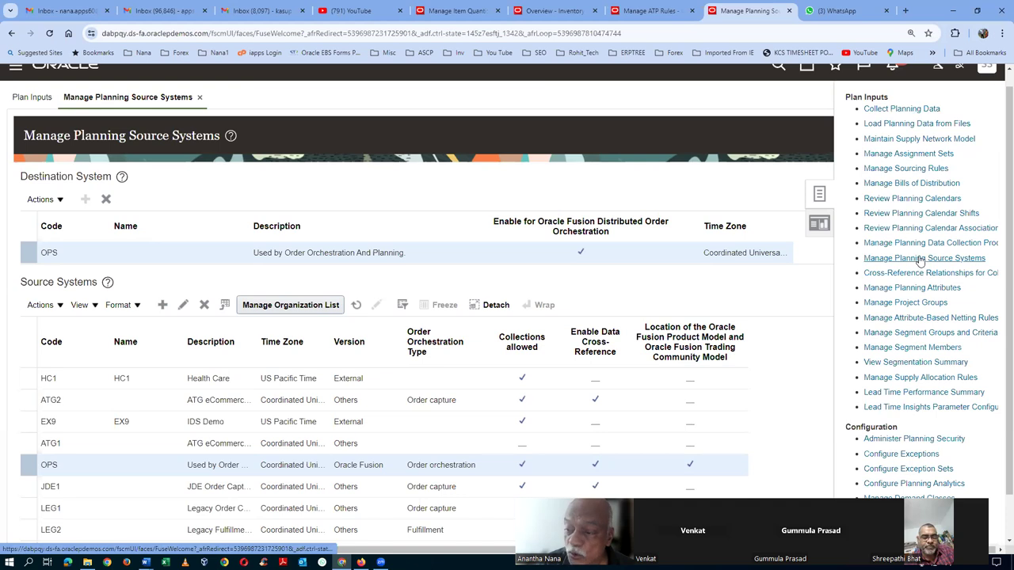
pyautogui.click(901, 109)
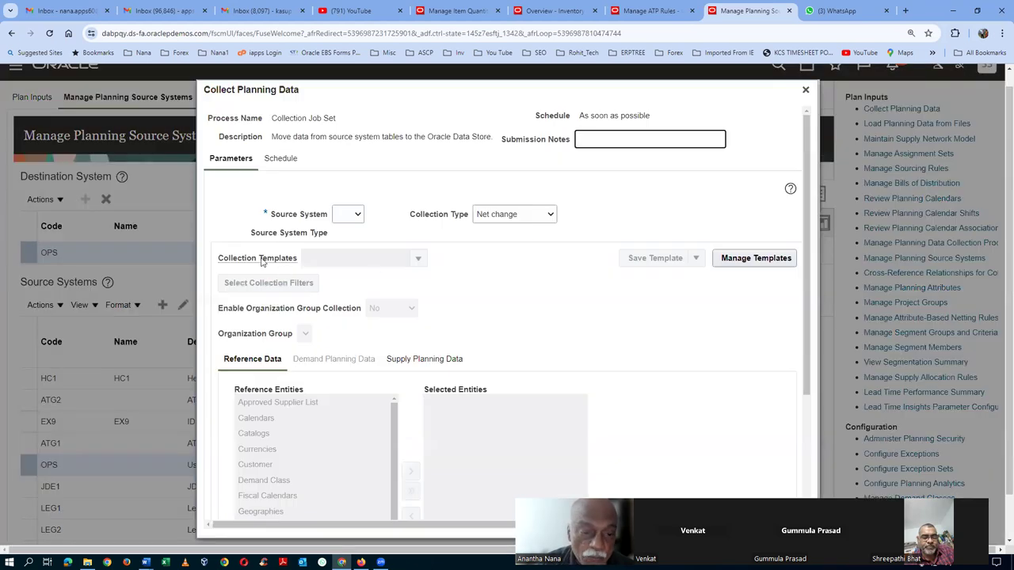
pyautogui.click(341, 214)
pyautogui.click(346, 240)
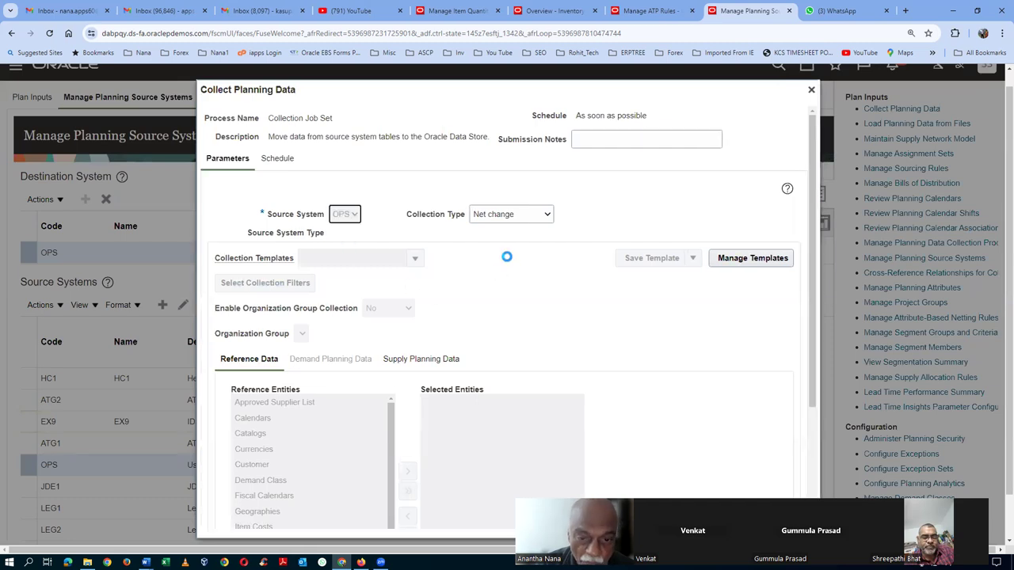
pyautogui.click(511, 213)
pyautogui.click(509, 228)
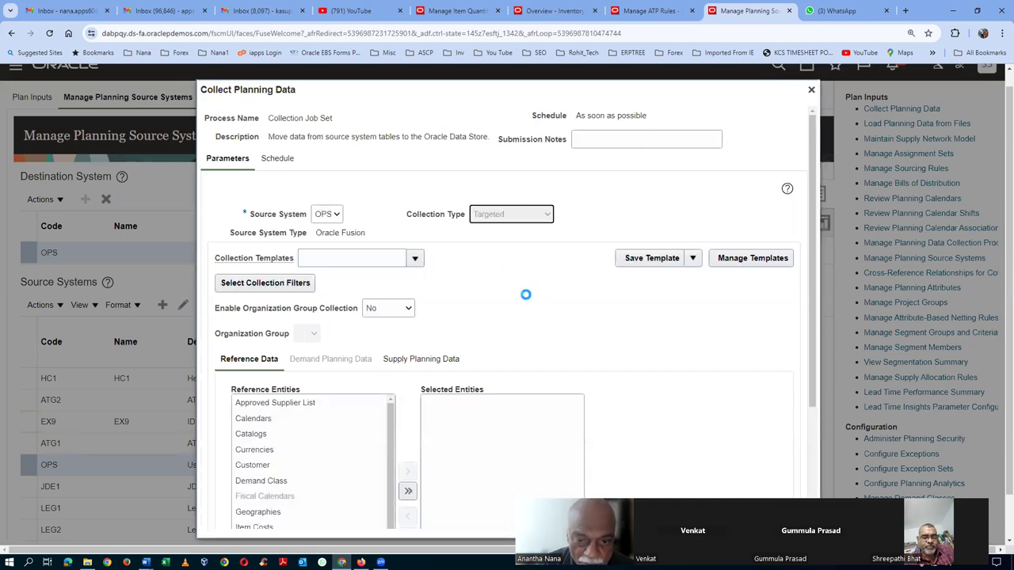
# - Select all reference and supply planning entities, then scroll the dialog to the collect options
pyautogui.scroll(-3, 527, 300)
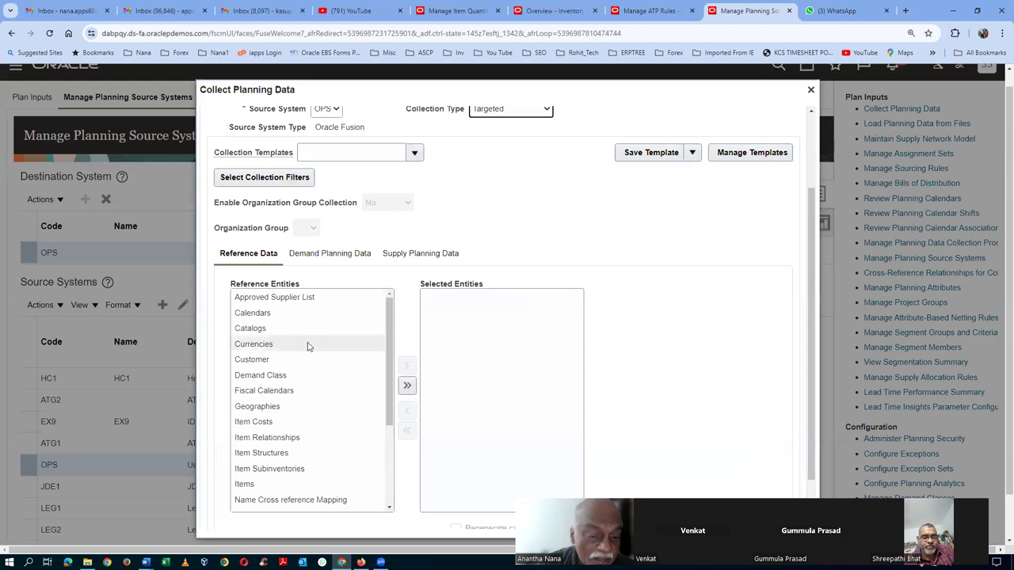
pyautogui.click(406, 386)
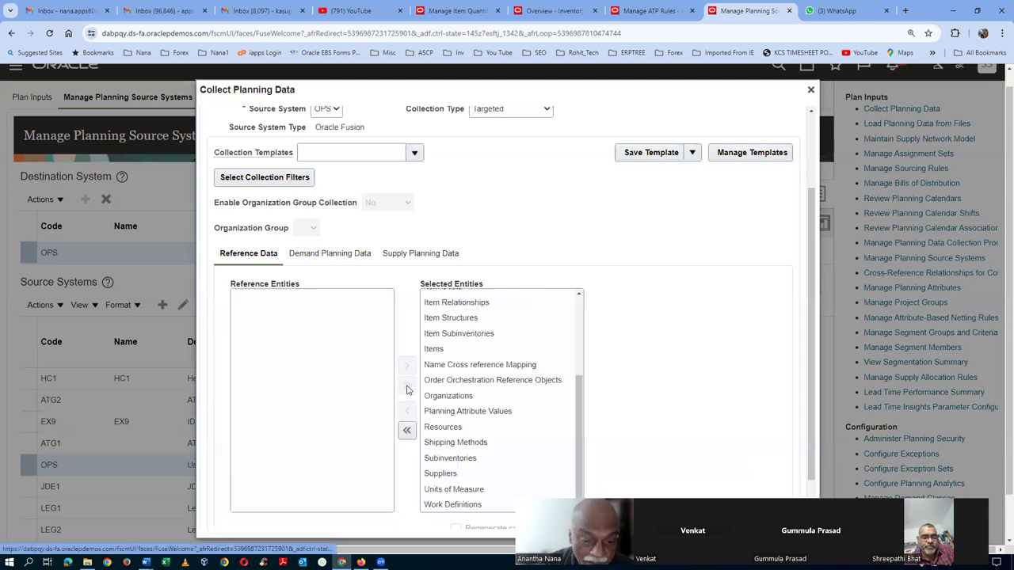
pyautogui.click(444, 254)
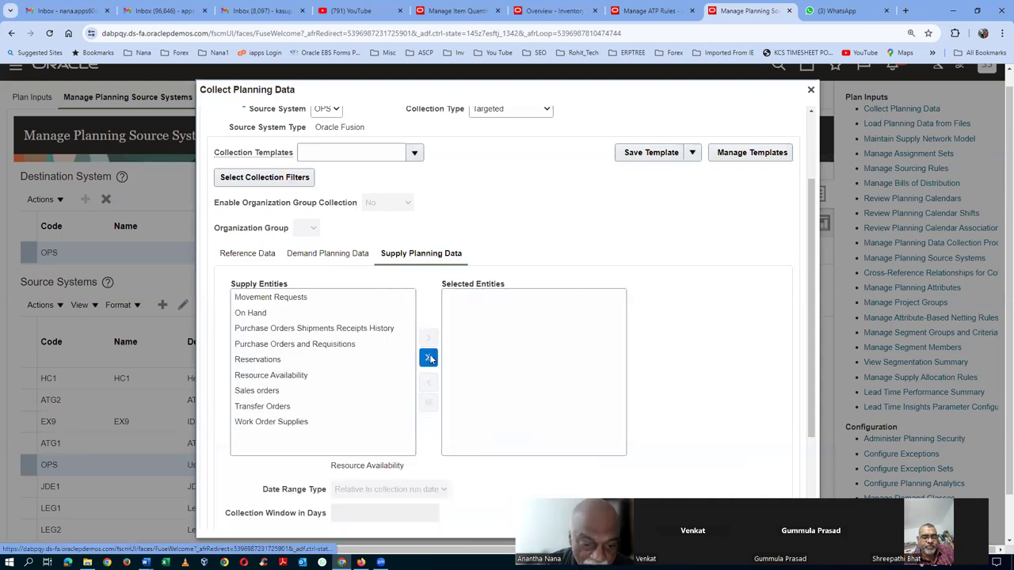
pyautogui.click(429, 358)
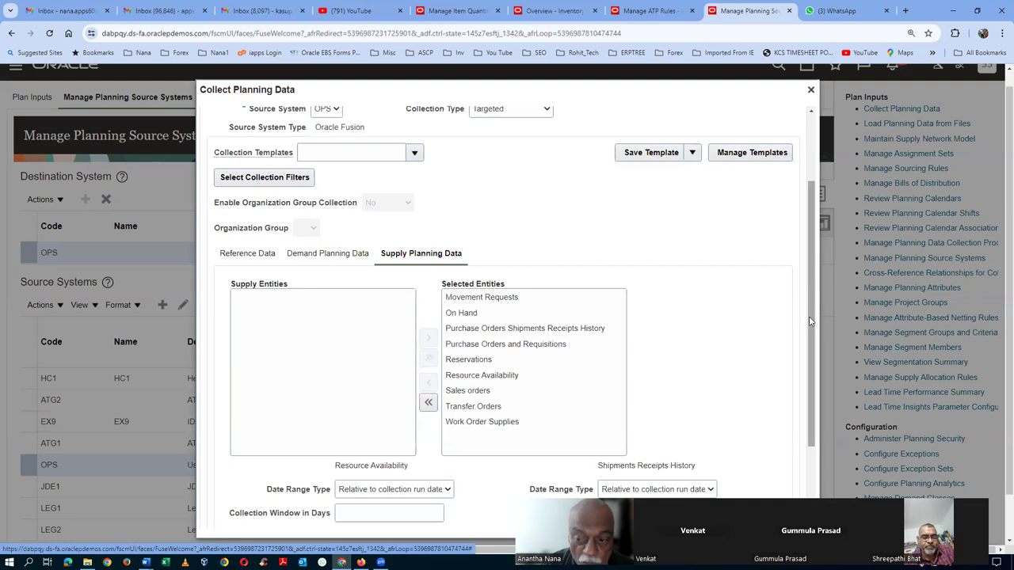
pyautogui.moveTo(812, 324); pyautogui.dragTo(825, 421)
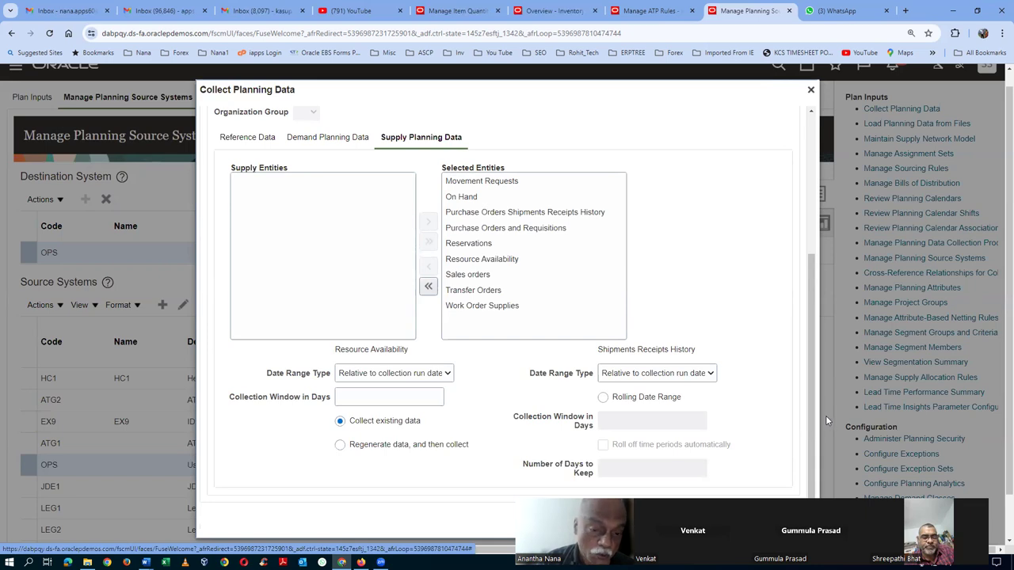
# - Clear all selected entities, then add Organizations and Items under Reference Data
pyautogui.click(426, 290)
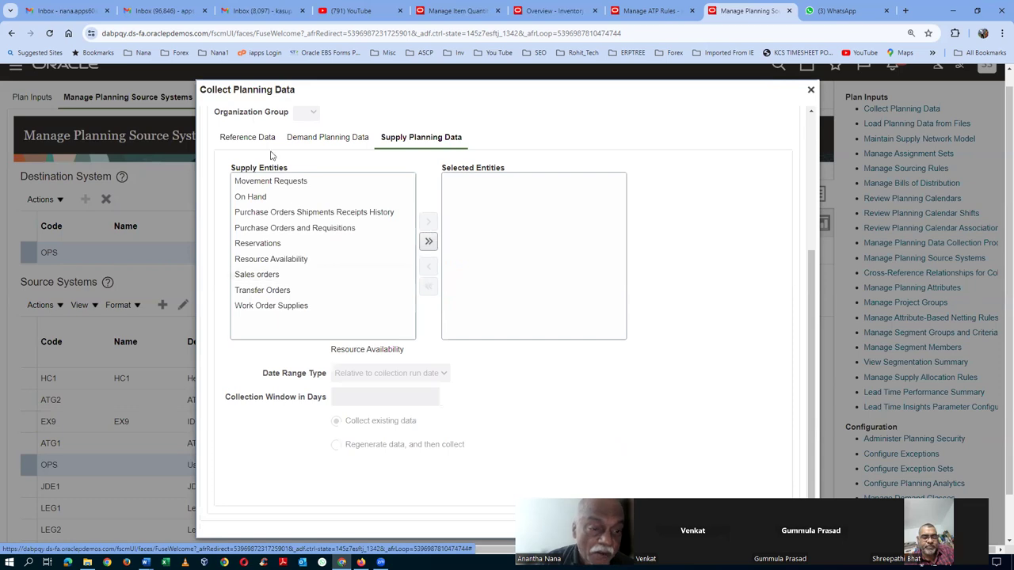
pyautogui.click(241, 137)
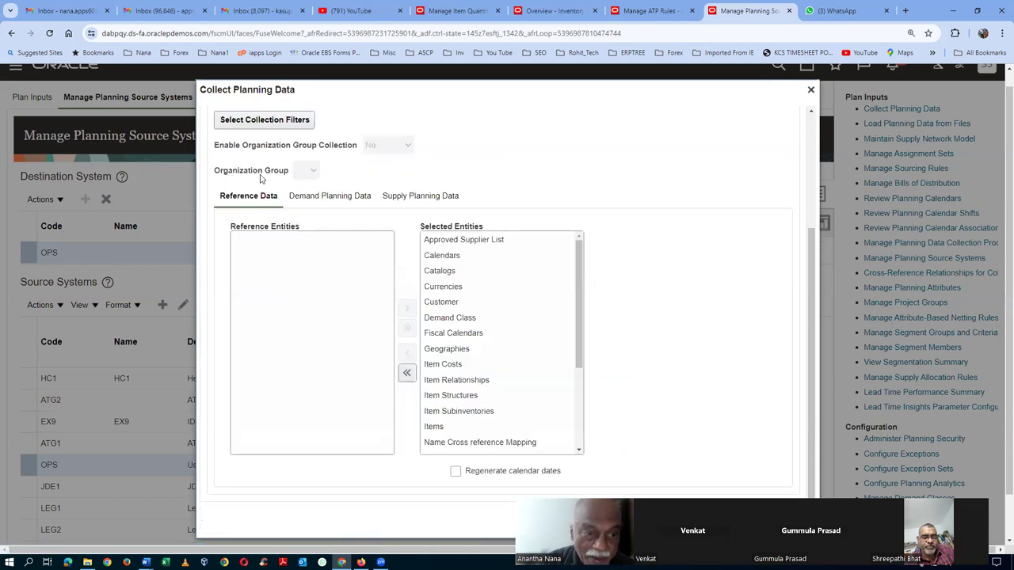
pyautogui.click(406, 373)
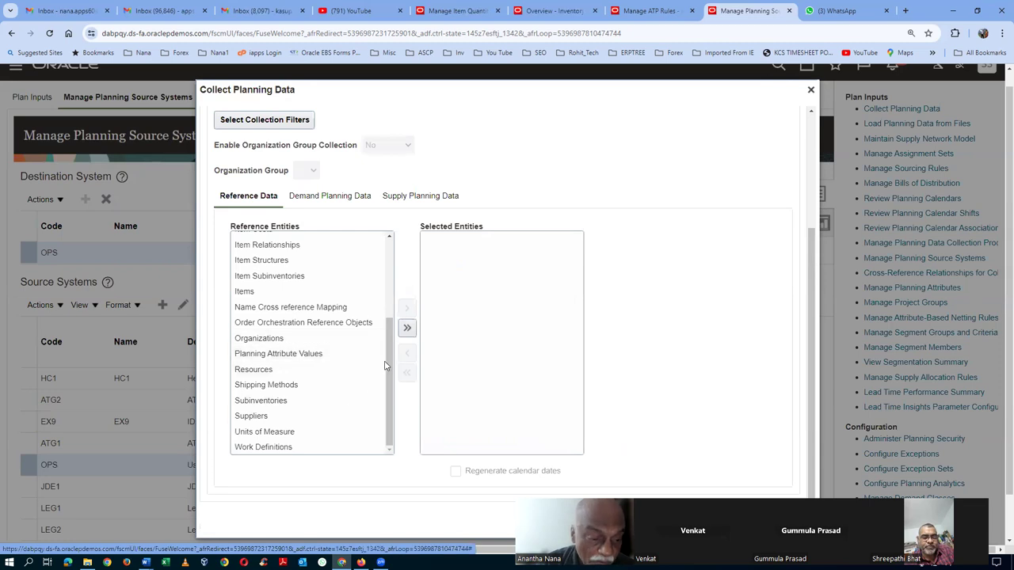
pyautogui.click(259, 338)
pyautogui.click(407, 308)
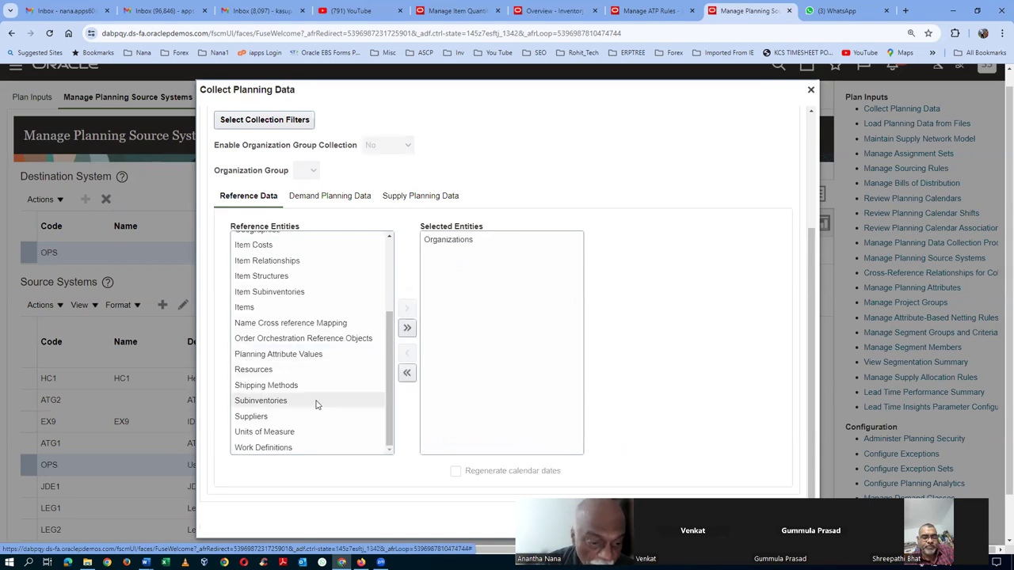
pyautogui.scroll(5, 315, 404)
pyautogui.click(271, 428)
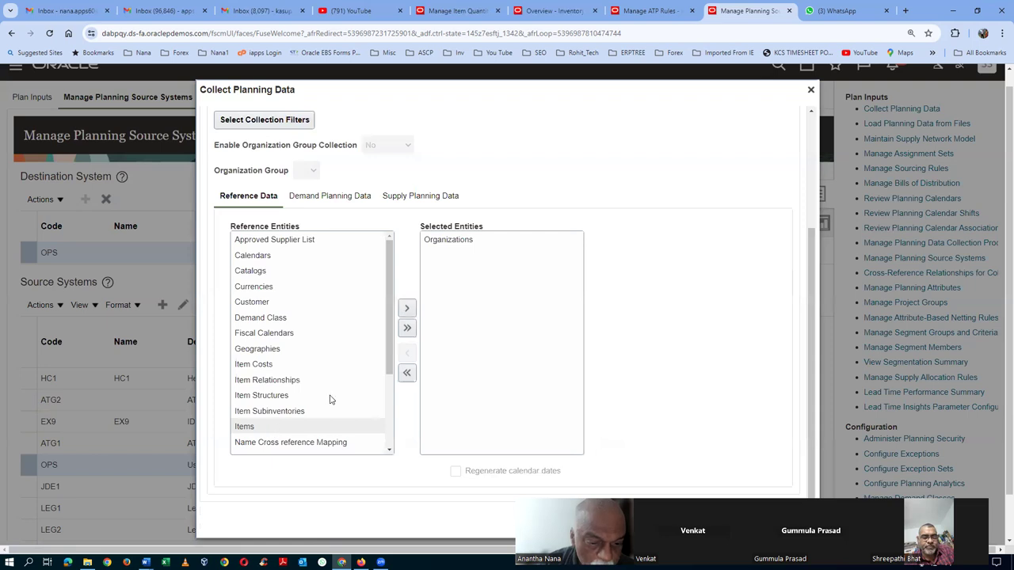
pyautogui.click(407, 308)
# - Add On Hand as the only selected Supply Planning Data entity
pyautogui.scroll(2, 577, 298)
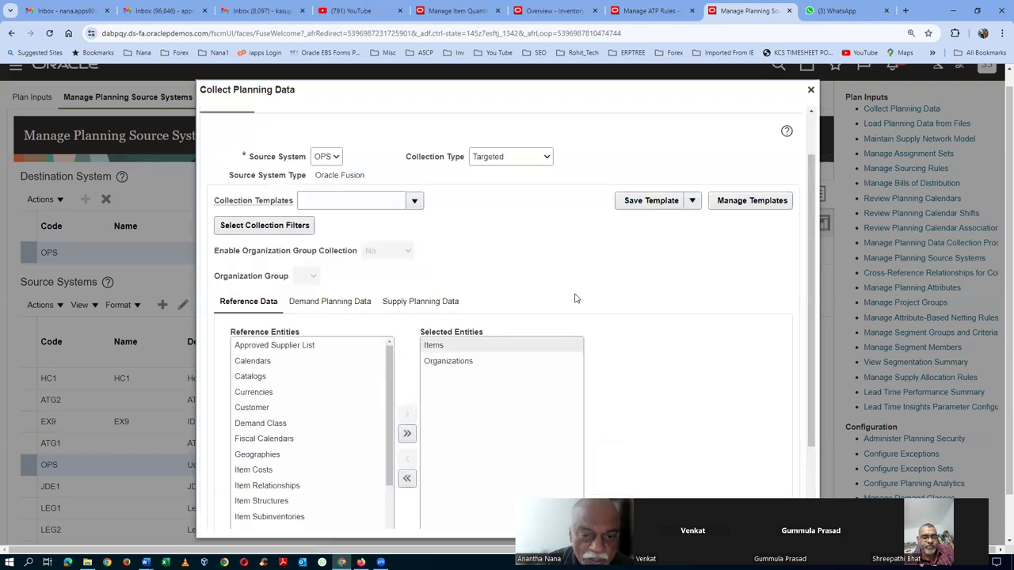
pyautogui.scroll(1, 577, 299)
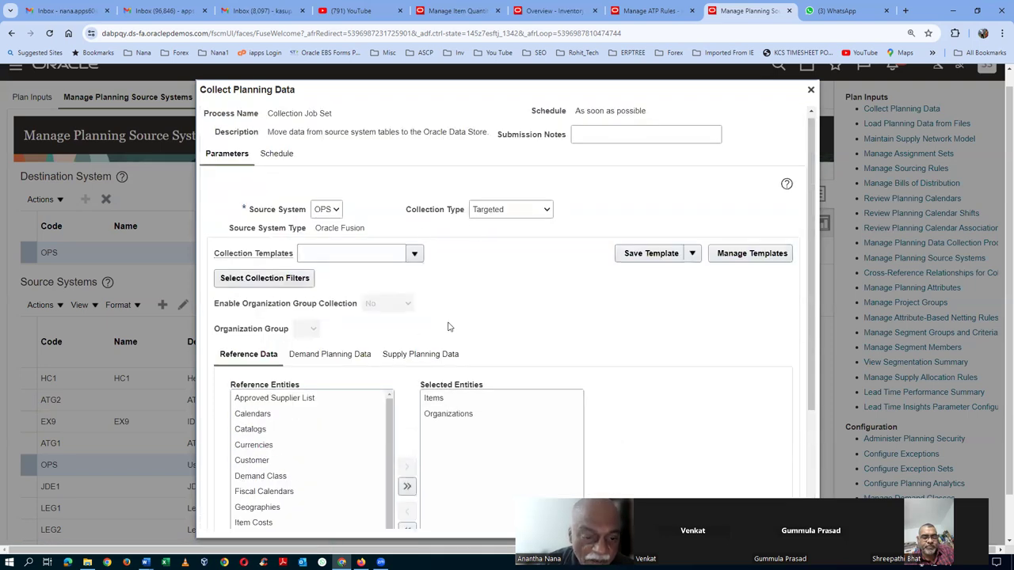
pyautogui.click(420, 356)
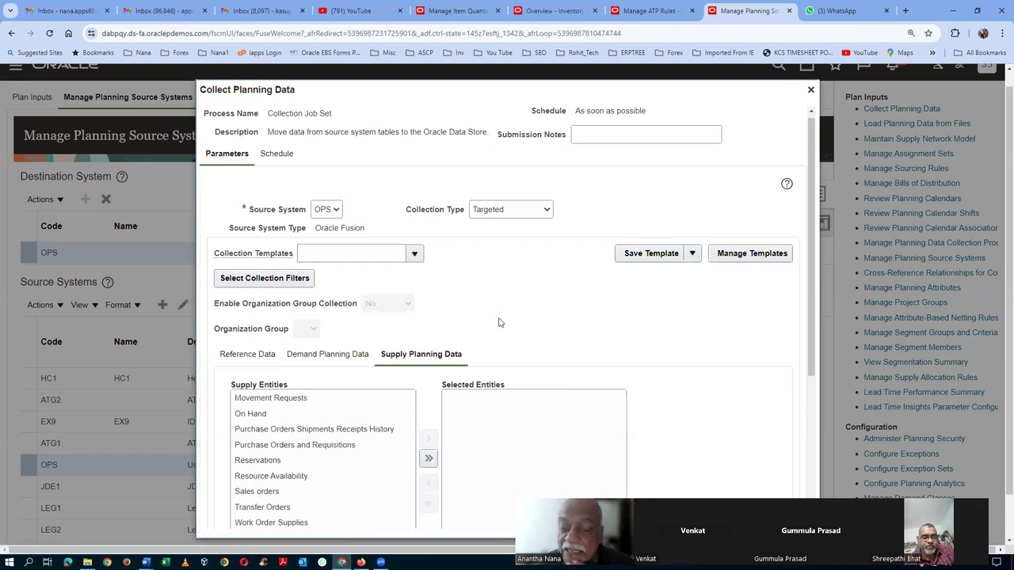
pyautogui.click(251, 413)
pyautogui.click(428, 439)
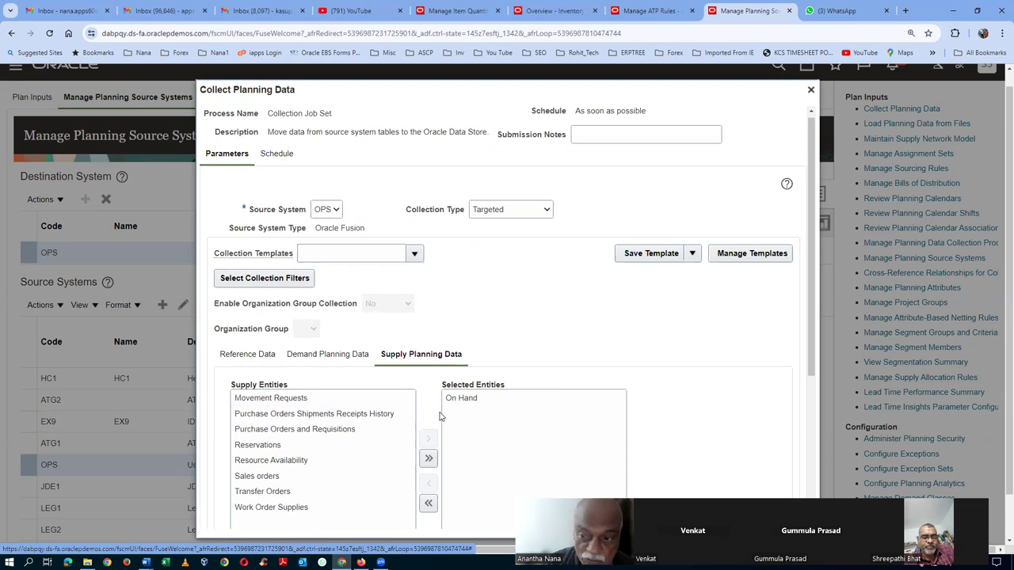
# - Close Collect Planning Data and return to t03_IR_TO_rule's T031 assignment
pyautogui.click(810, 89)
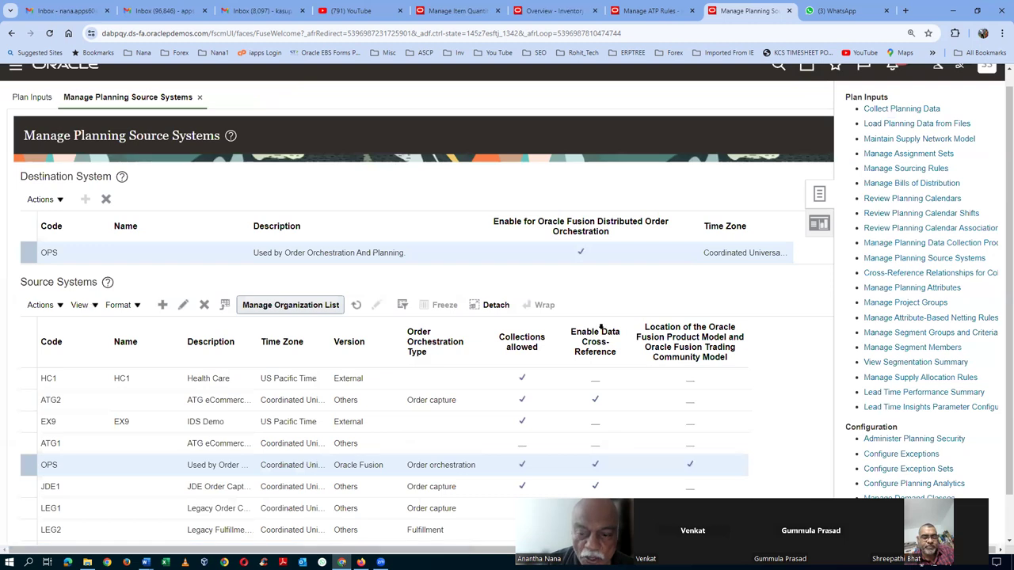
pyautogui.click(646, 10)
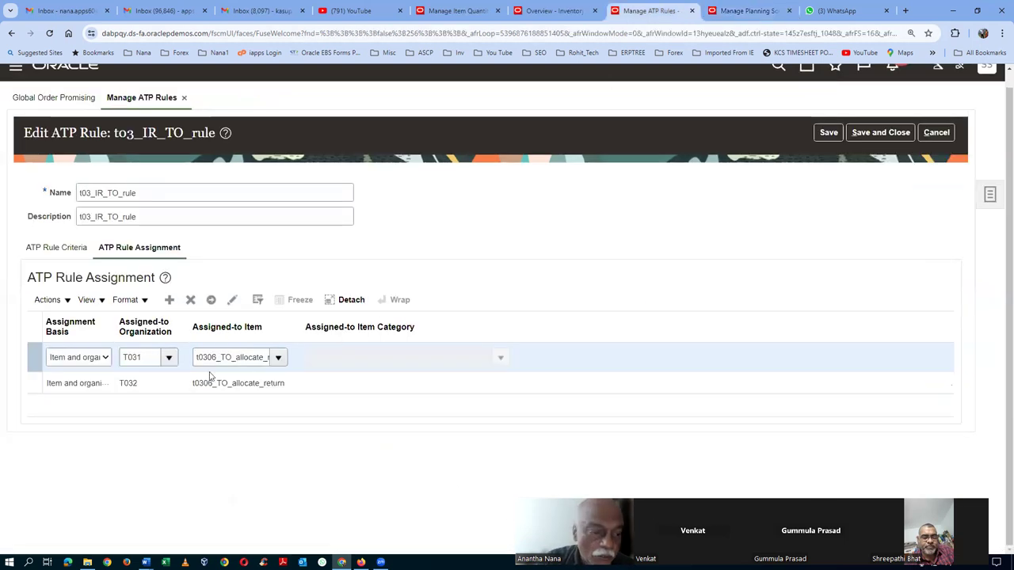
pyautogui.click(134, 357)
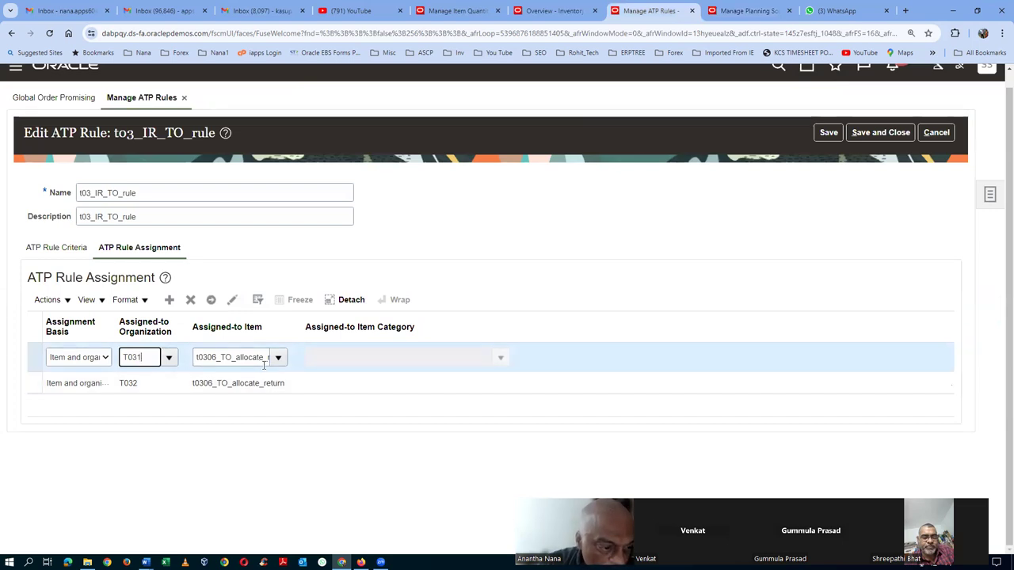
# - Keep Item and organization as the T031 assignment basis and cancel the ATP rule edit
pyautogui.click(88, 362)
pyautogui.click(88, 362)
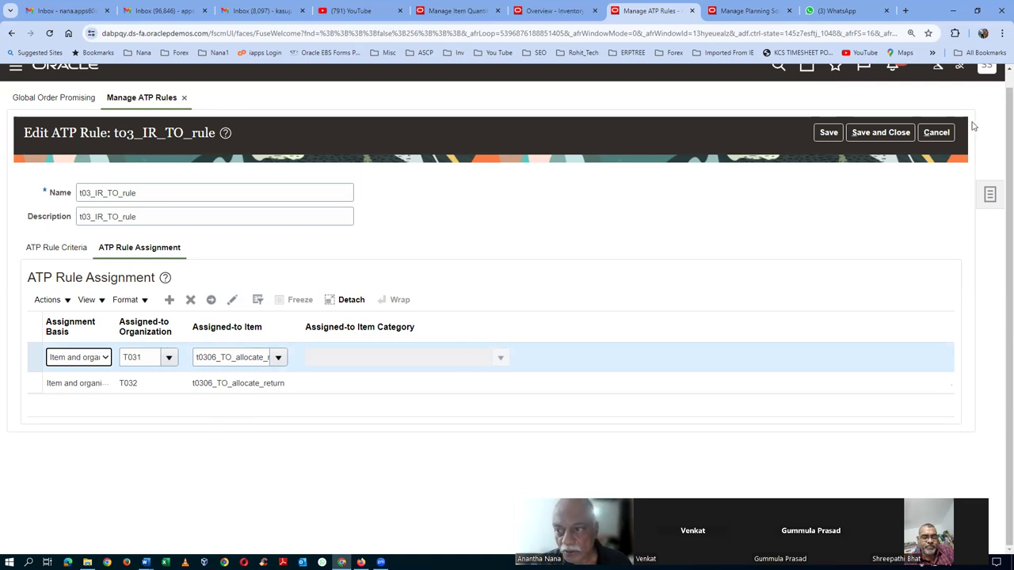
pyautogui.click(938, 135)
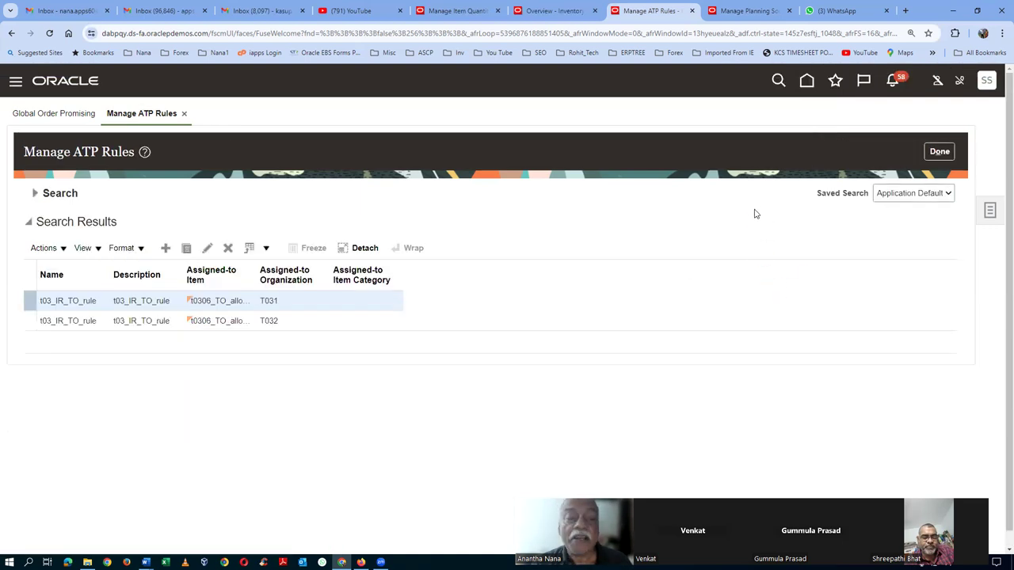
pyautogui.click(992, 212)
# - In Manage Sourcing Rules, search for name t03, then clear it and list all rules
pyautogui.click(906, 156)
pyautogui.click(298, 222)
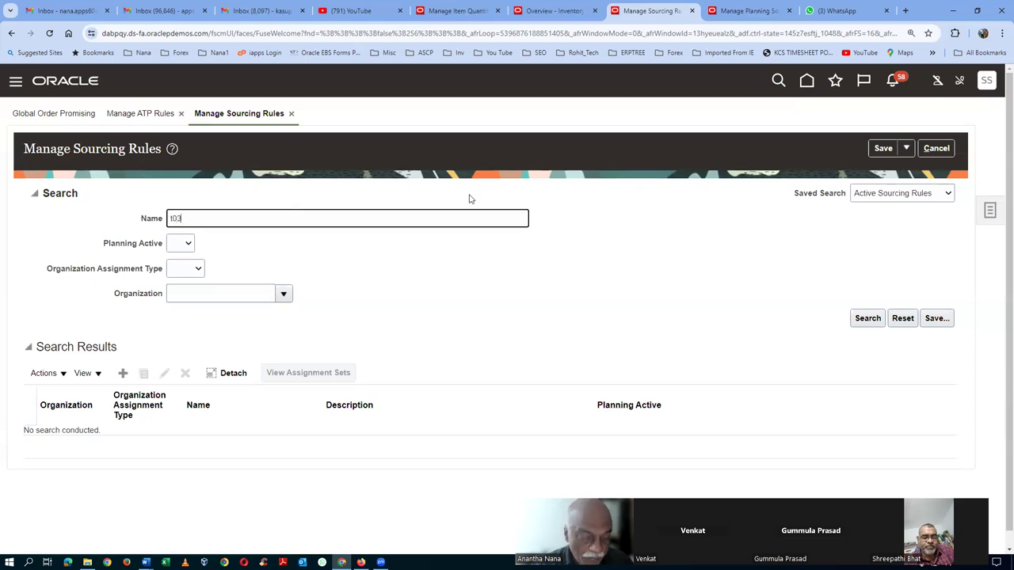
pyautogui.click(876, 320)
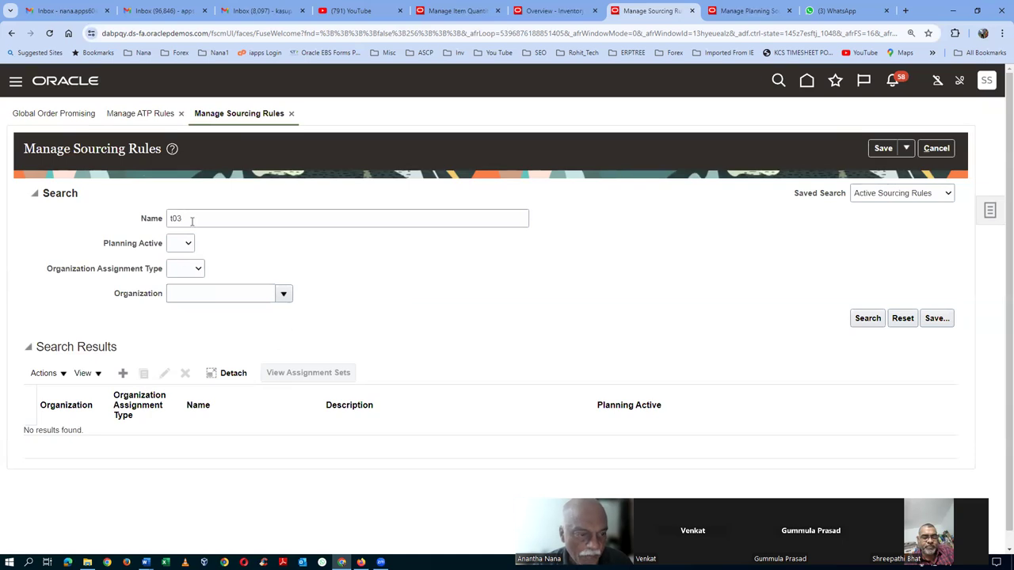
pyautogui.click(168, 225)
pyautogui.hotkey('ctrl', 'a')
pyautogui.press('BackSpace')
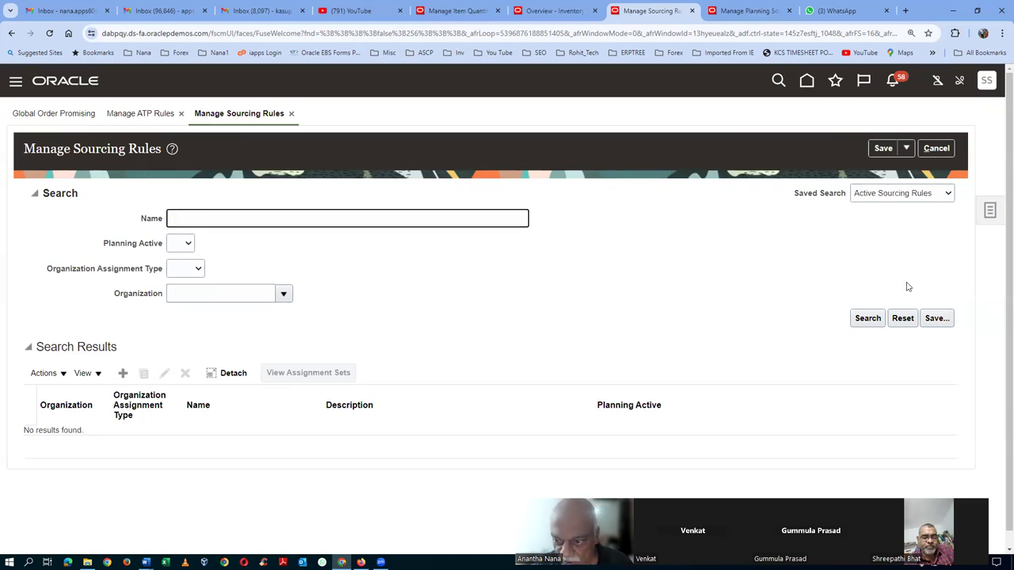
pyautogui.click(869, 322)
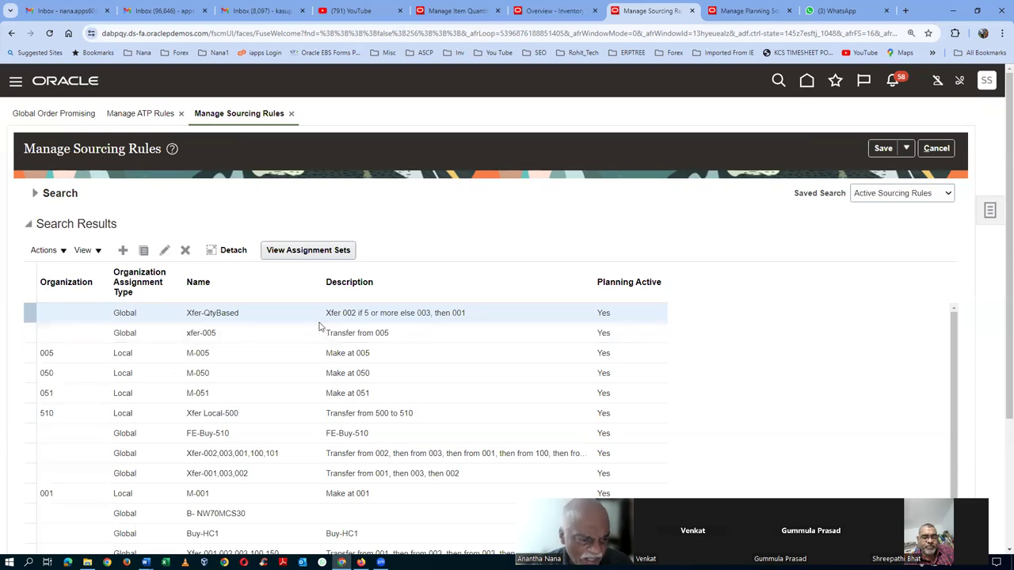
# - Browse the results, then search for sourcing rules with name %IR%
pyautogui.scroll(-4, 319, 327)
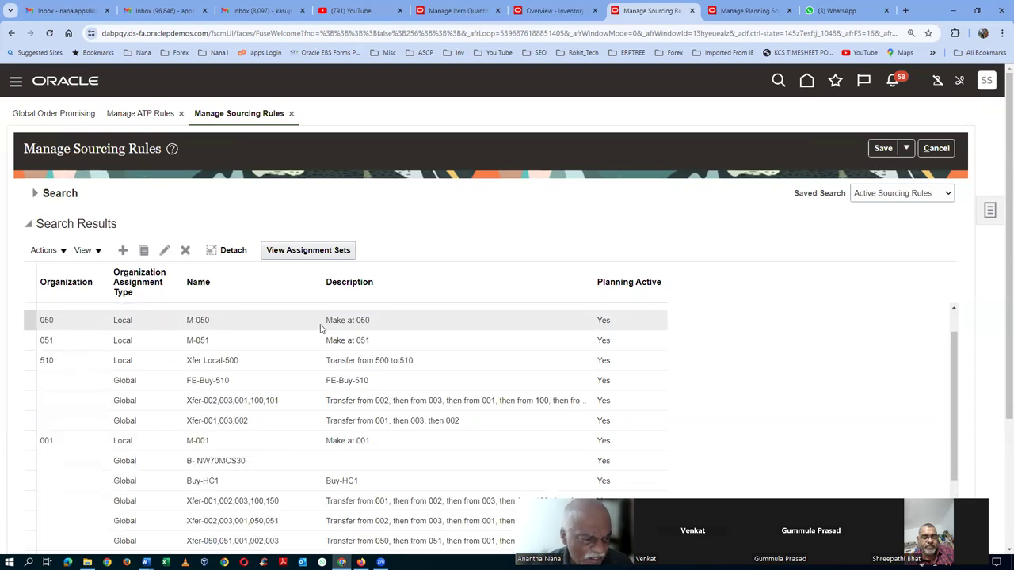
pyautogui.scroll(4, 321, 329)
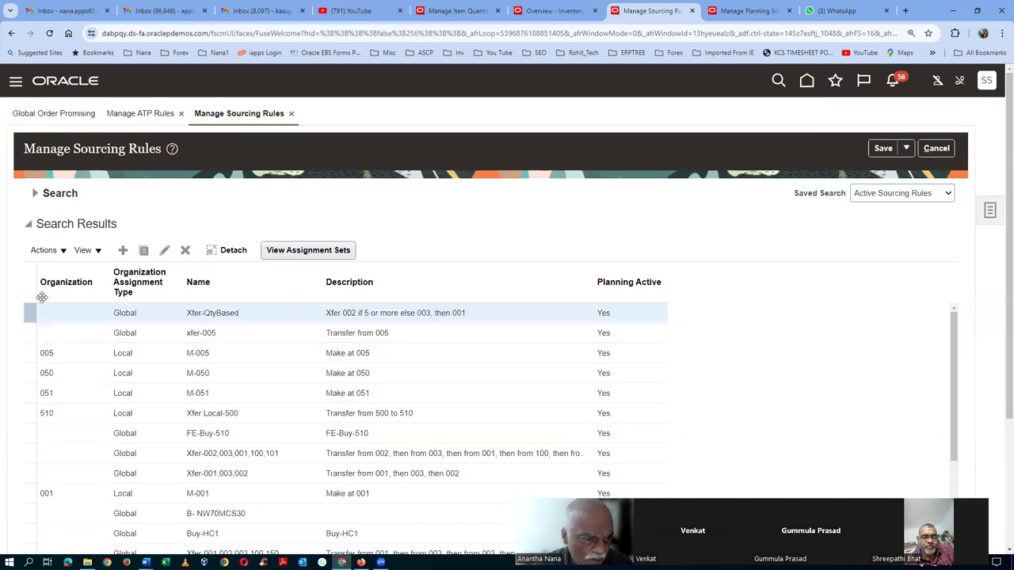
pyautogui.scroll(-3, 246, 406)
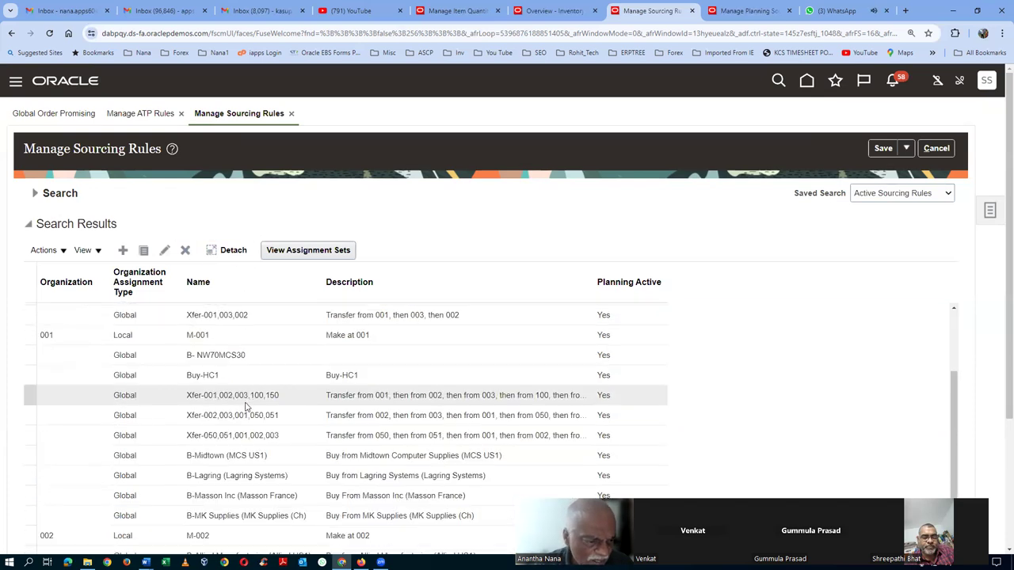
pyautogui.scroll(-9, 245, 407)
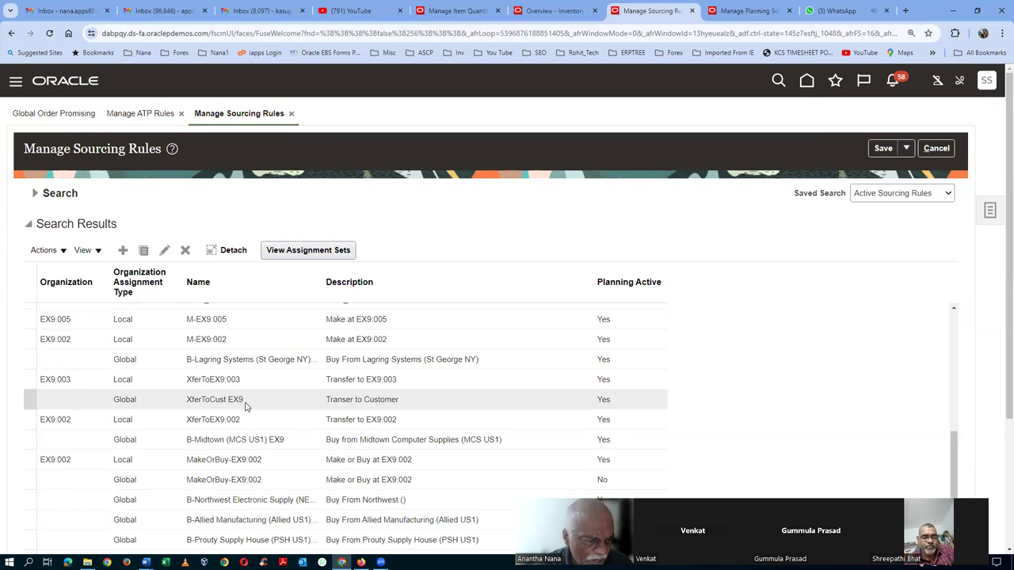
pyautogui.scroll(-6, 247, 405)
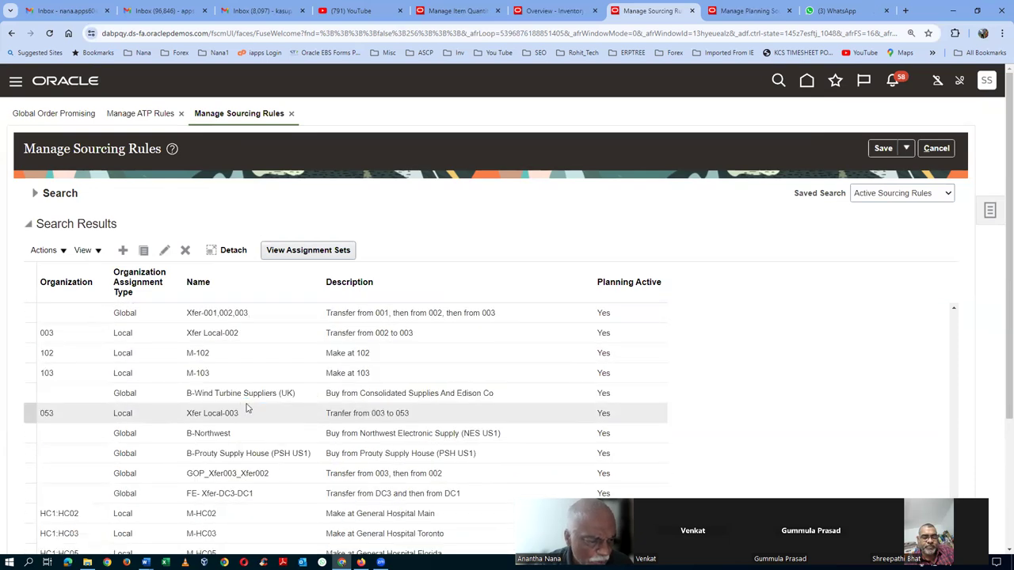
pyautogui.scroll(-3, 247, 407)
pyautogui.scroll(-6, 246, 407)
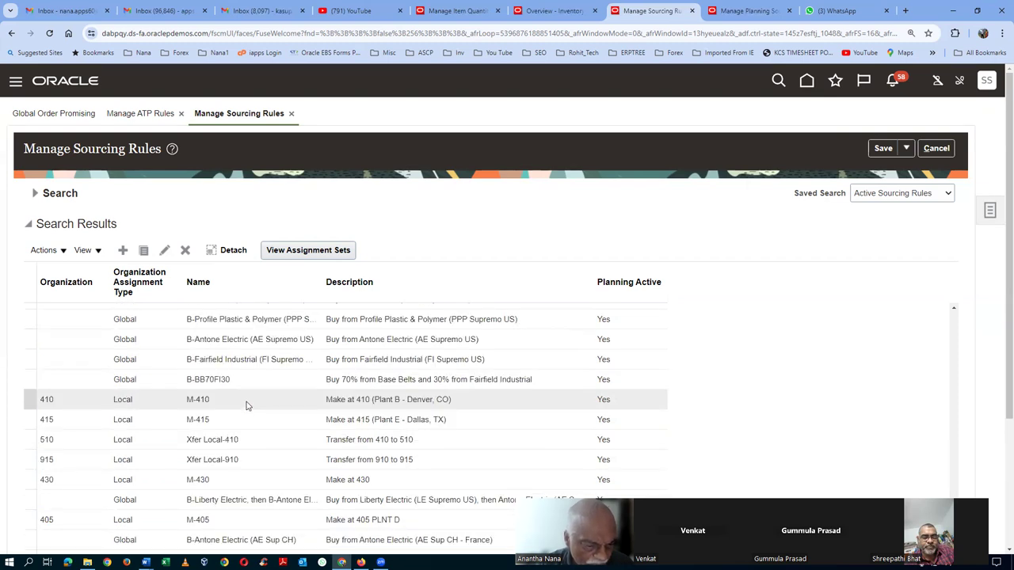
pyautogui.scroll(6, 246, 406)
pyautogui.click(35, 194)
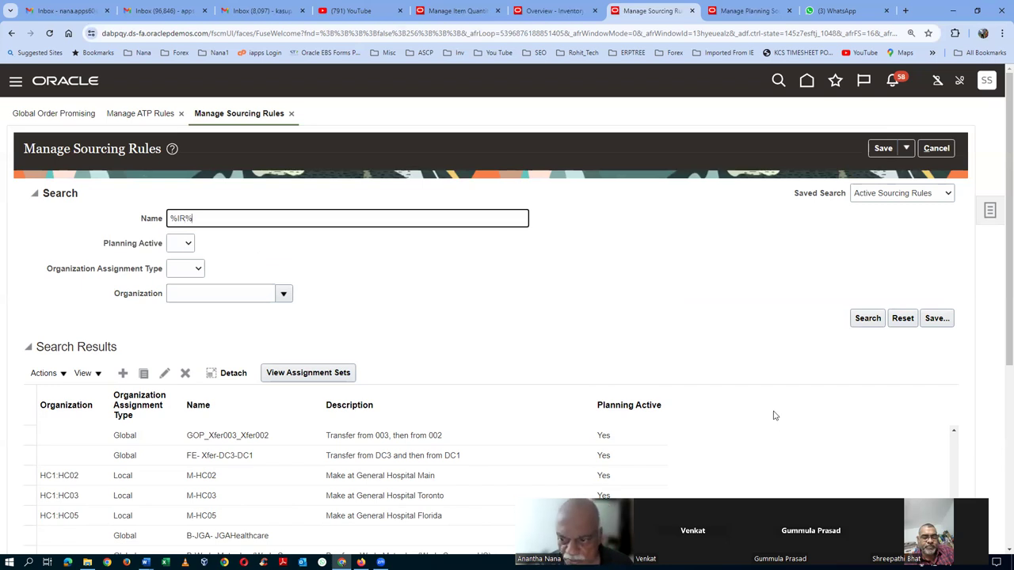
pyautogui.click(867, 319)
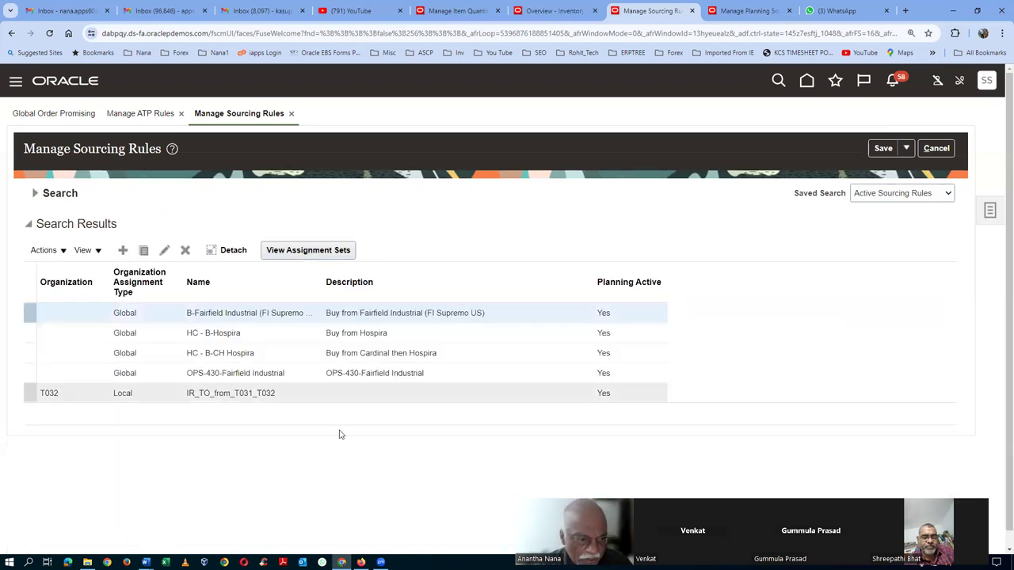
# - Open IR_TO_from_T031_T032 for T032 and highlight its name and organization
pyautogui.click(79, 399)
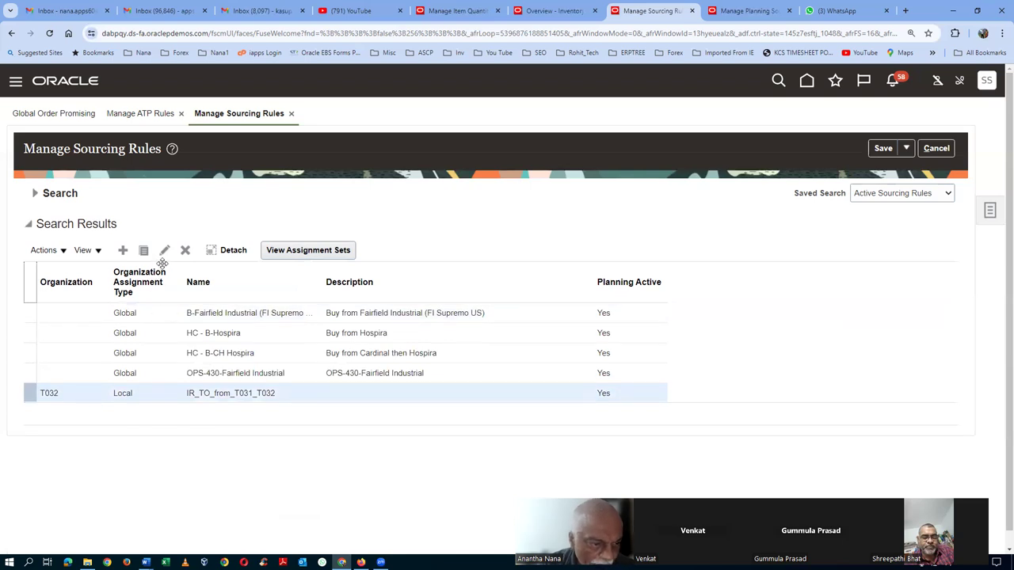
pyautogui.click(164, 249)
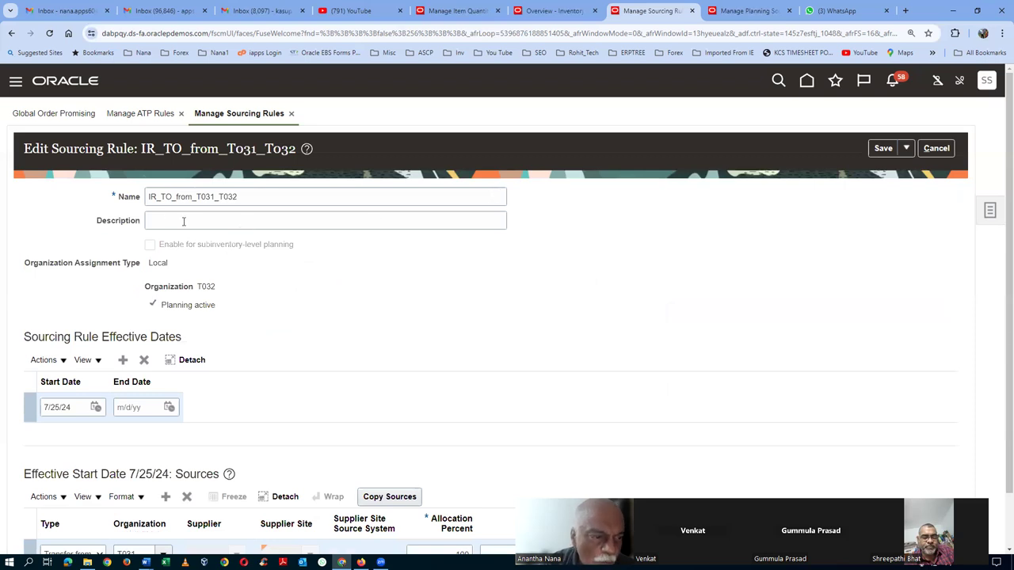
pyautogui.moveTo(148, 198); pyautogui.dragTo(242, 194)
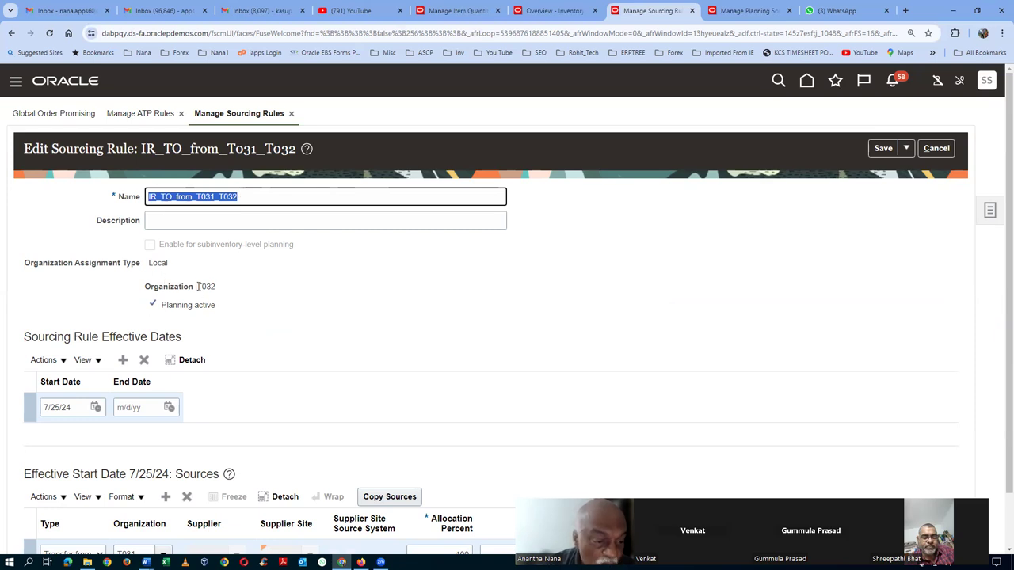
pyautogui.moveTo(199, 286); pyautogui.dragTo(217, 291)
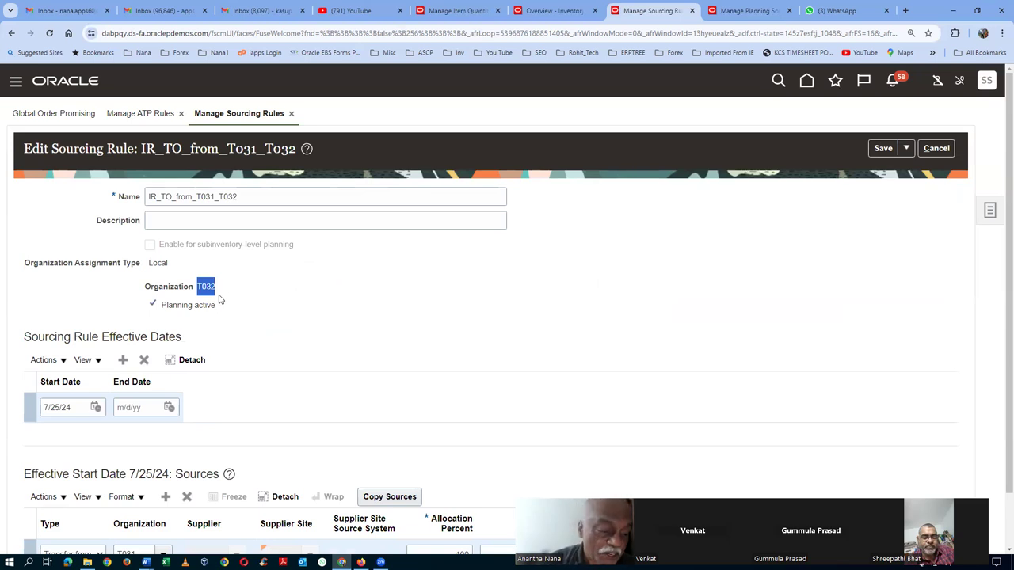
# - Review its T031 transfer source at 100%, rank 1, and cancel without saving
pyautogui.scroll(-1, 218, 294)
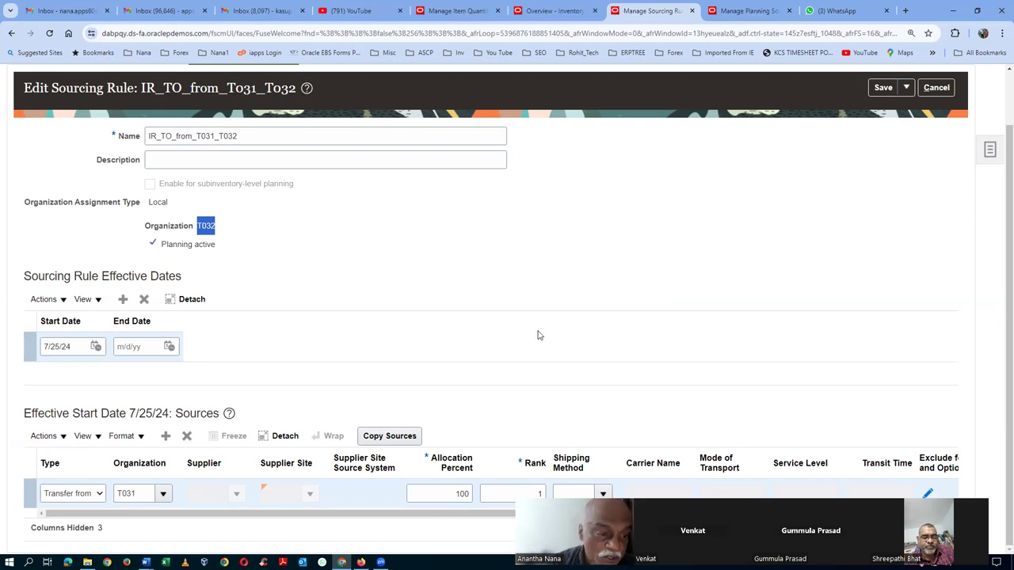
pyautogui.click(287, 230)
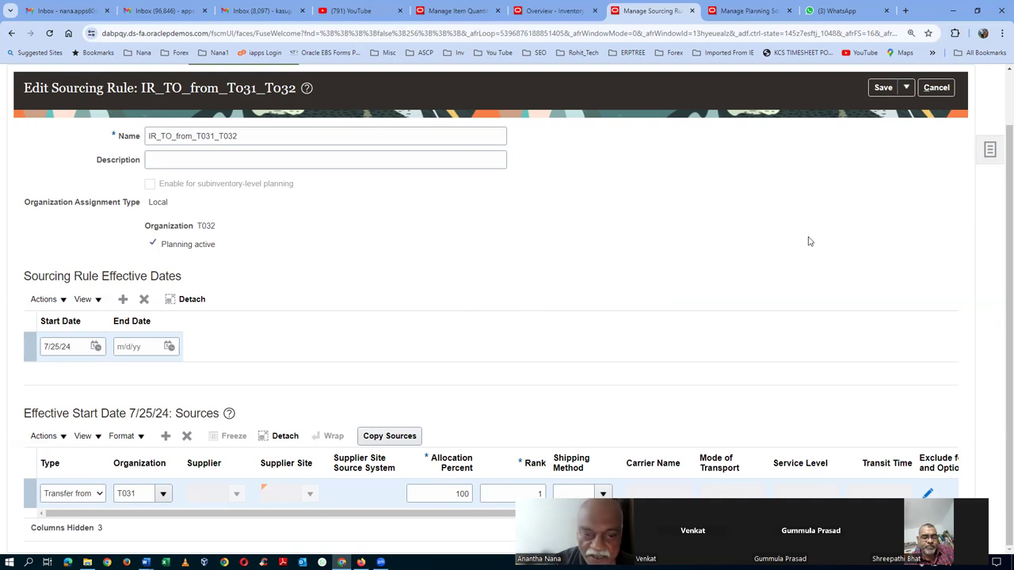
pyautogui.scroll(2, 808, 242)
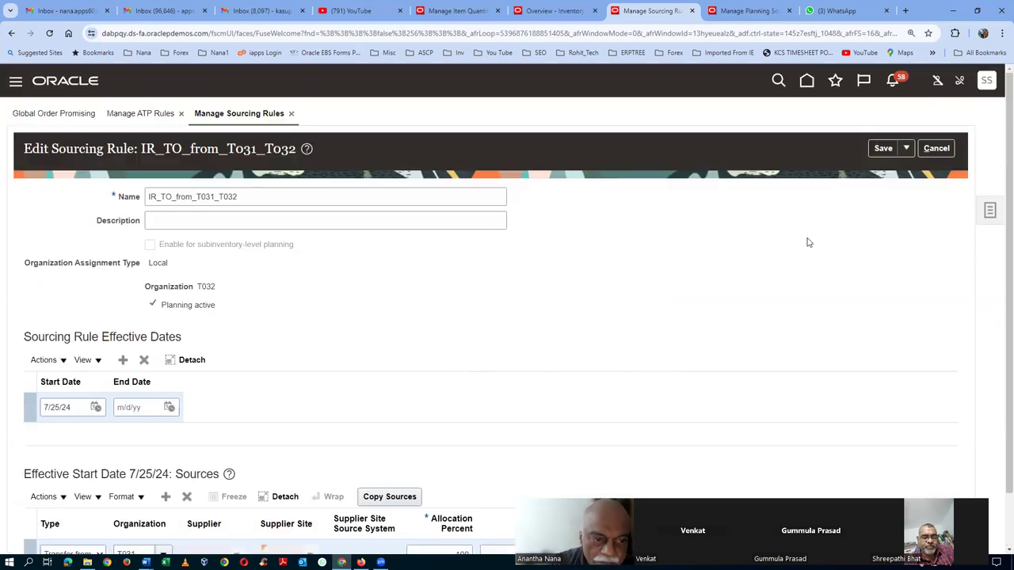
pyautogui.click(936, 149)
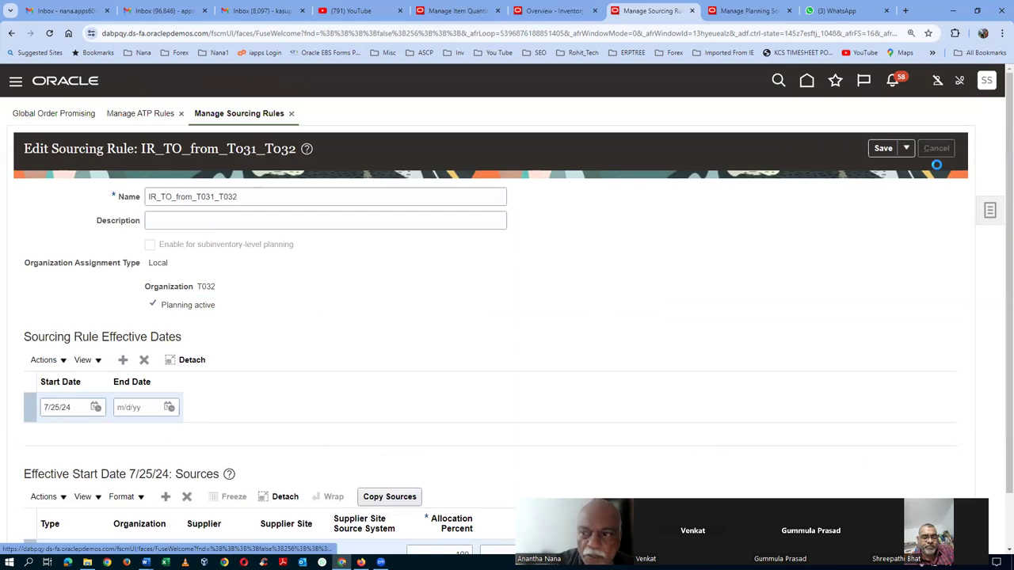
# - Leave the order promising pages for the Setup and Maintenance work area
pyautogui.click(991, 212)
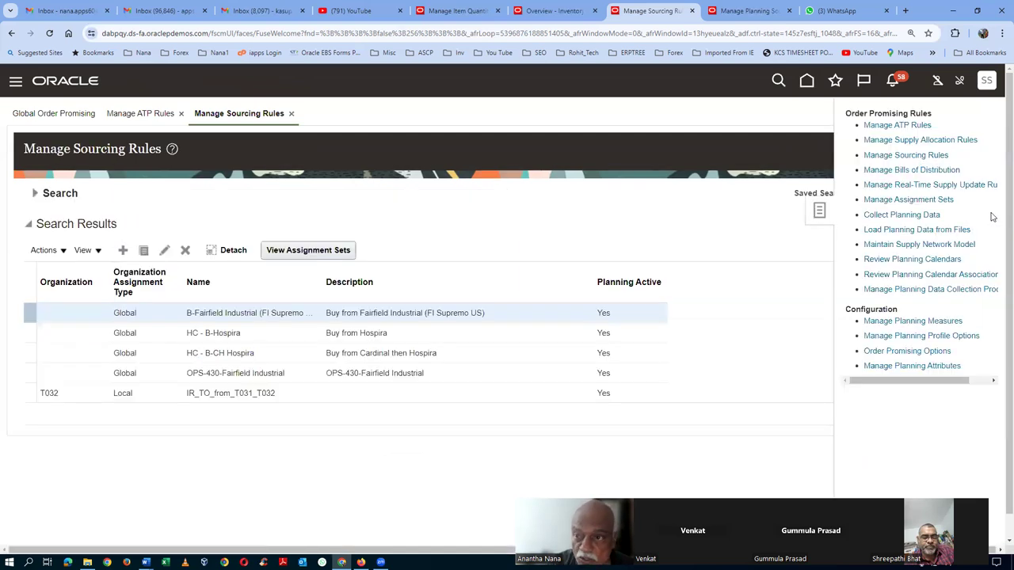
pyautogui.click(760, 11)
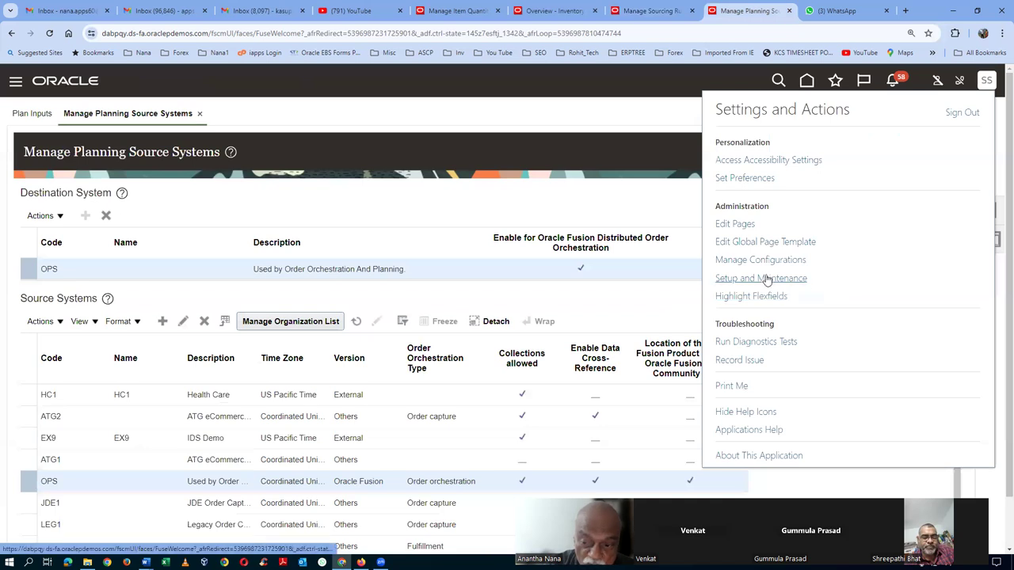
pyautogui.click(767, 280)
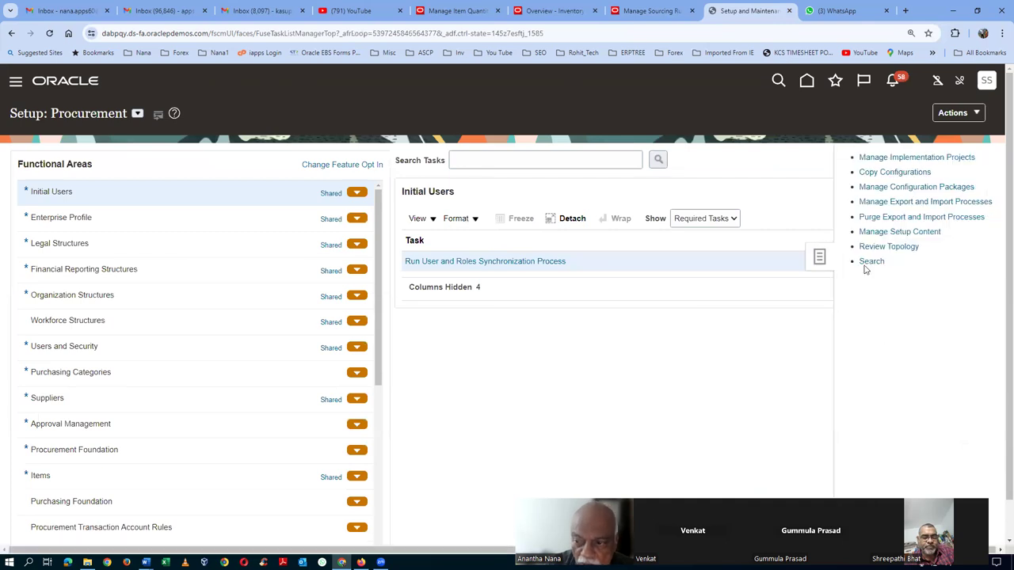
# - Search setup tasks for man%admin%pro% and open Manage Administrator Profile Values
pyautogui.click(871, 266)
pyautogui.click(355, 158)
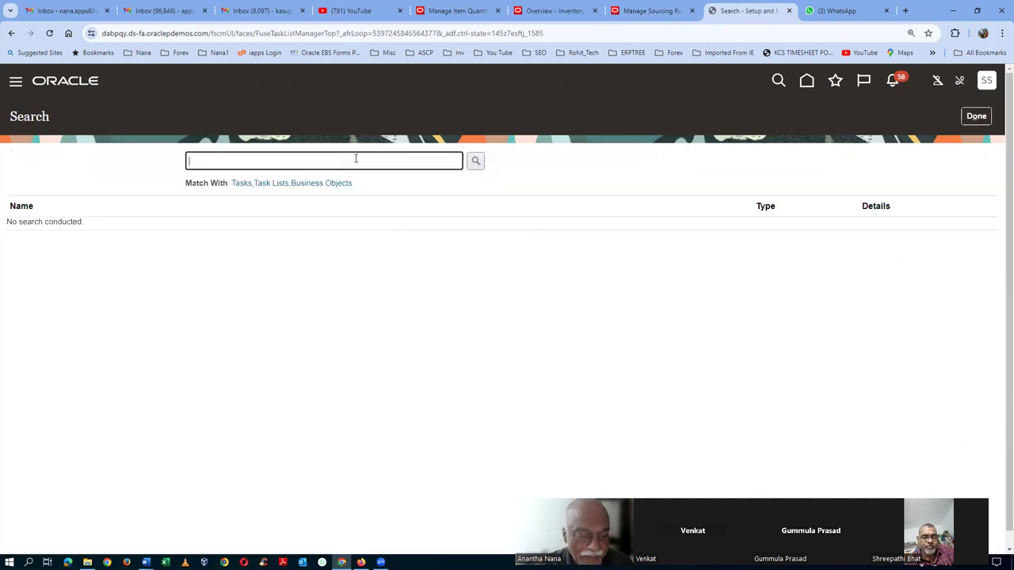
pyautogui.write('man%admin%pro')
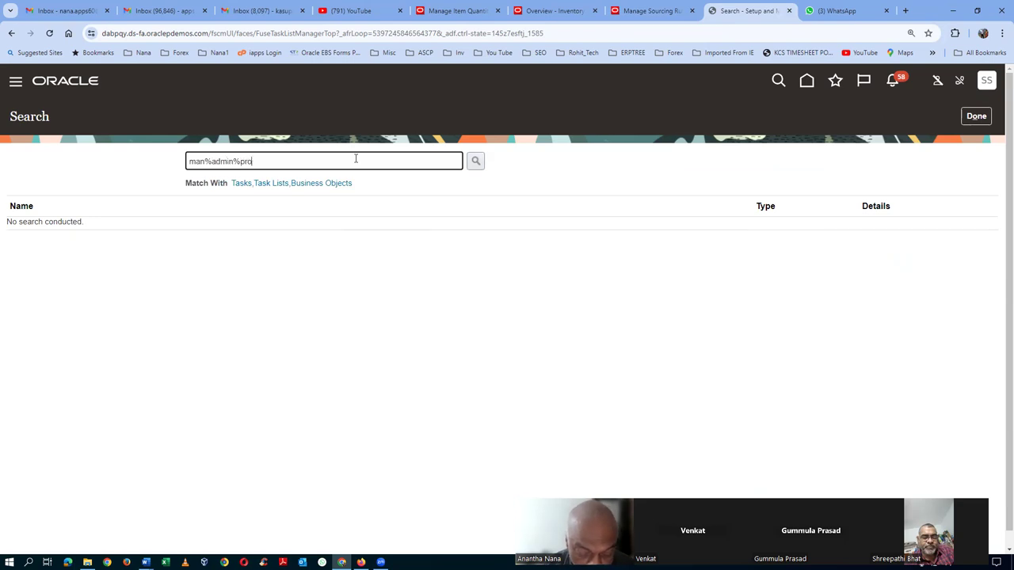
pyautogui.write('%')
pyautogui.press('Return')
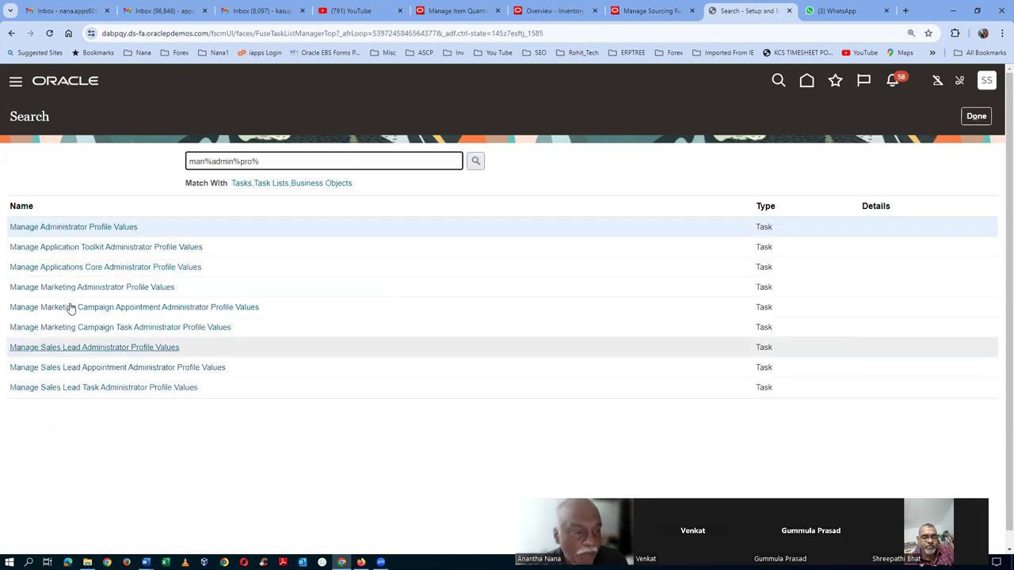
pyautogui.click(55, 228)
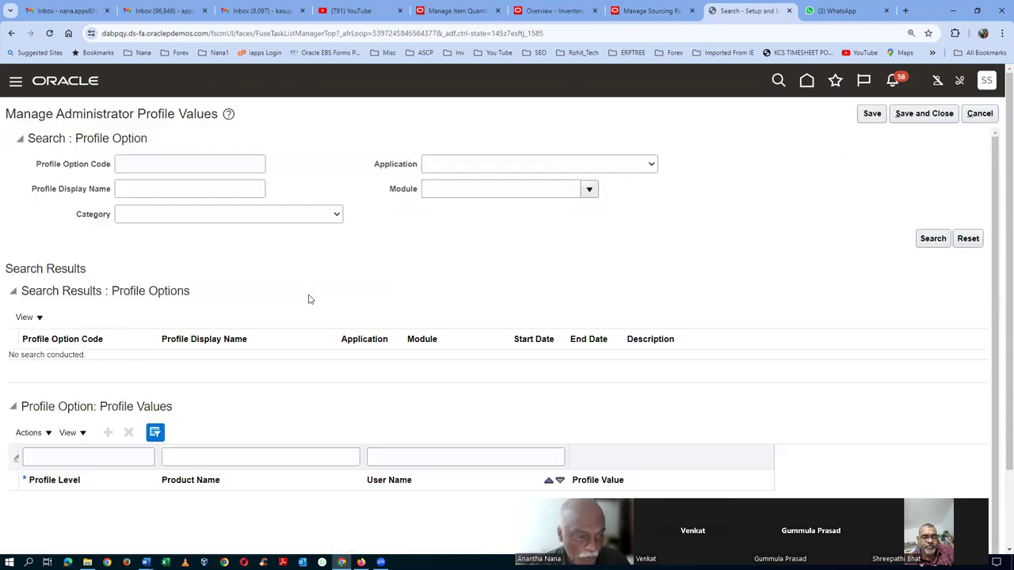
# - Look up profile code MSP%DEF%, confirm Site value GlobalOrderPromising, then cancel back to the task search
pyautogui.click(182, 165)
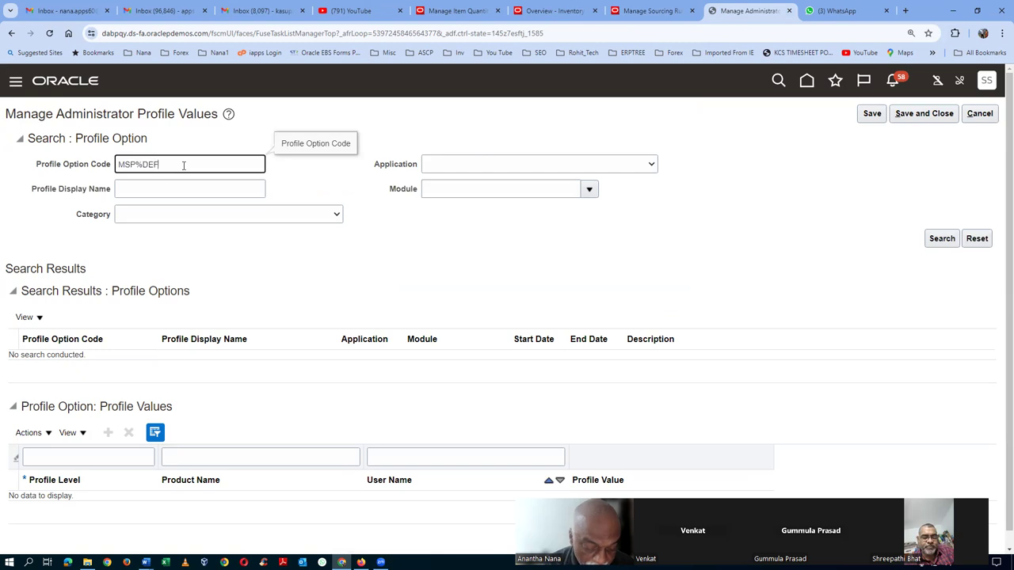
pyautogui.press('Return')
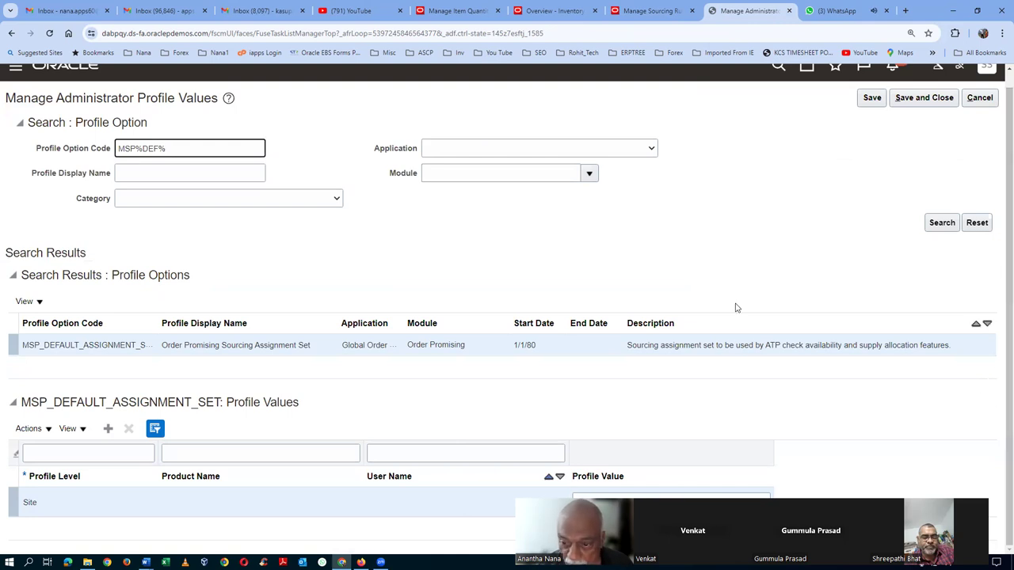
pyautogui.hotkey('ctrl', '0')
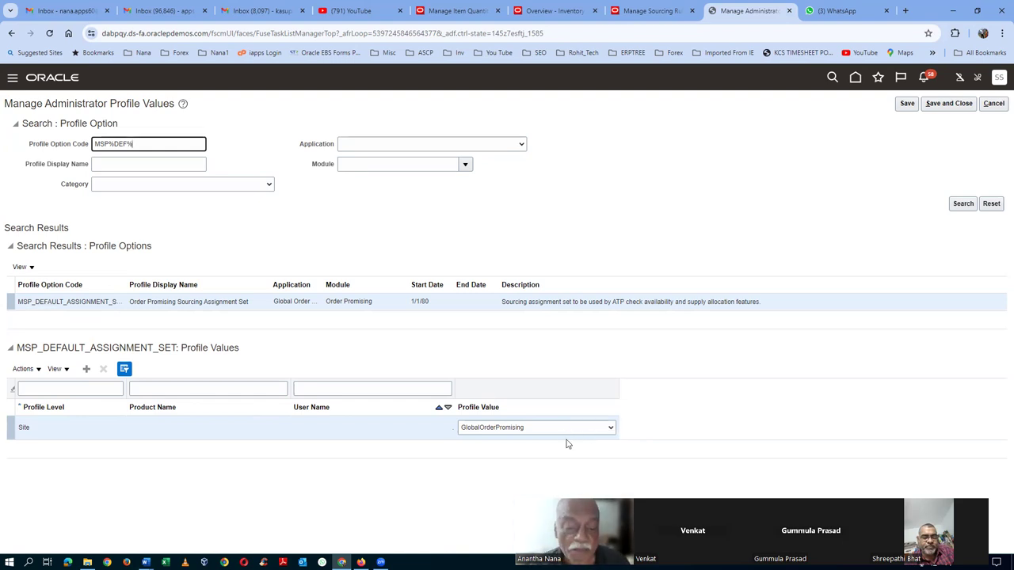
pyautogui.click(994, 103)
pyautogui.hotkey('ctrl', '+')
pyautogui.hotkey('ctrl', '+')
pyautogui.hotkey('ctrl', '+')
pyautogui.hotkey('ctrl', '+')
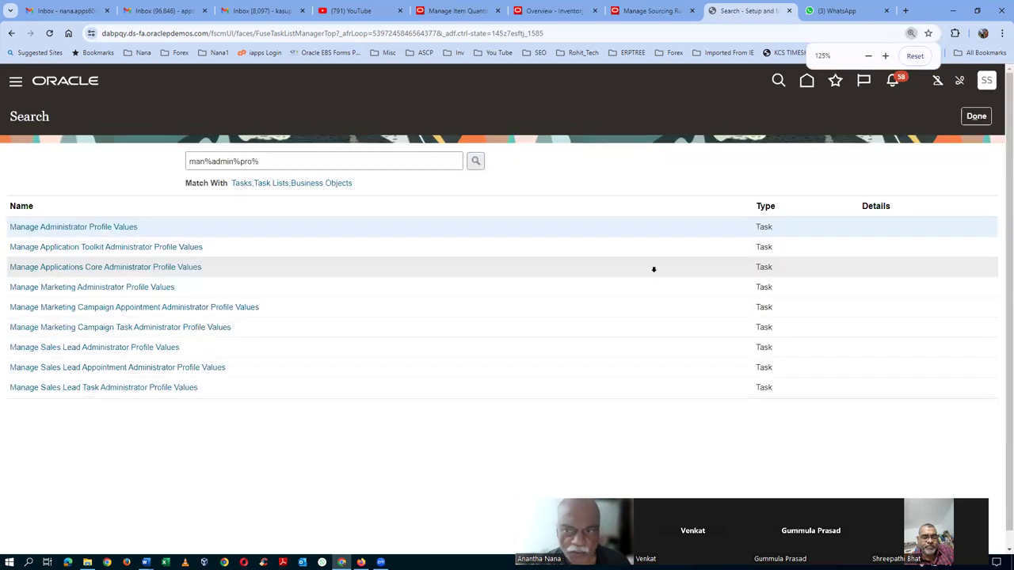
pyautogui.click(960, 138)
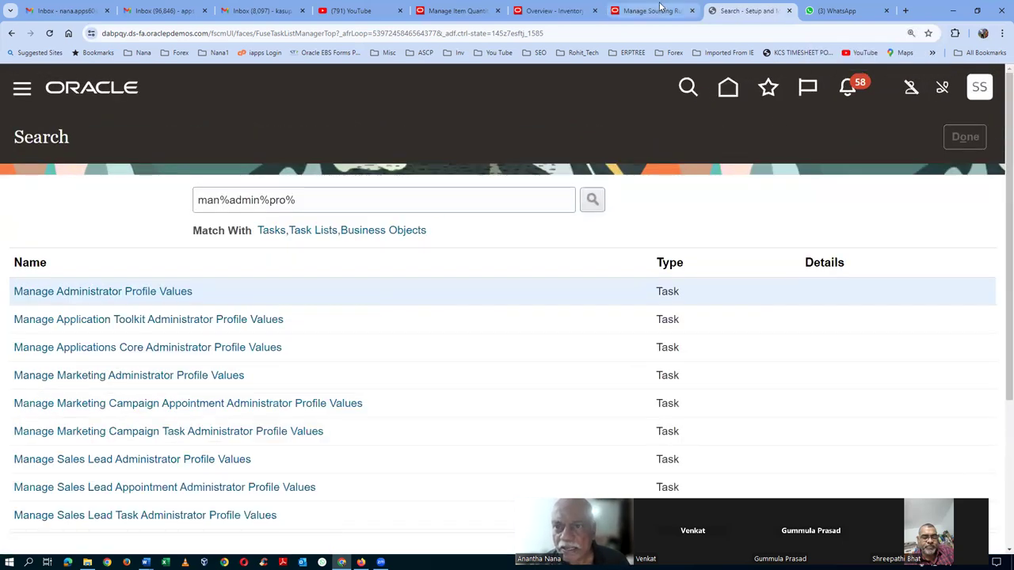
# - Return to the order promising overview and open the assignment sets management page
pyautogui.click(649, 10)
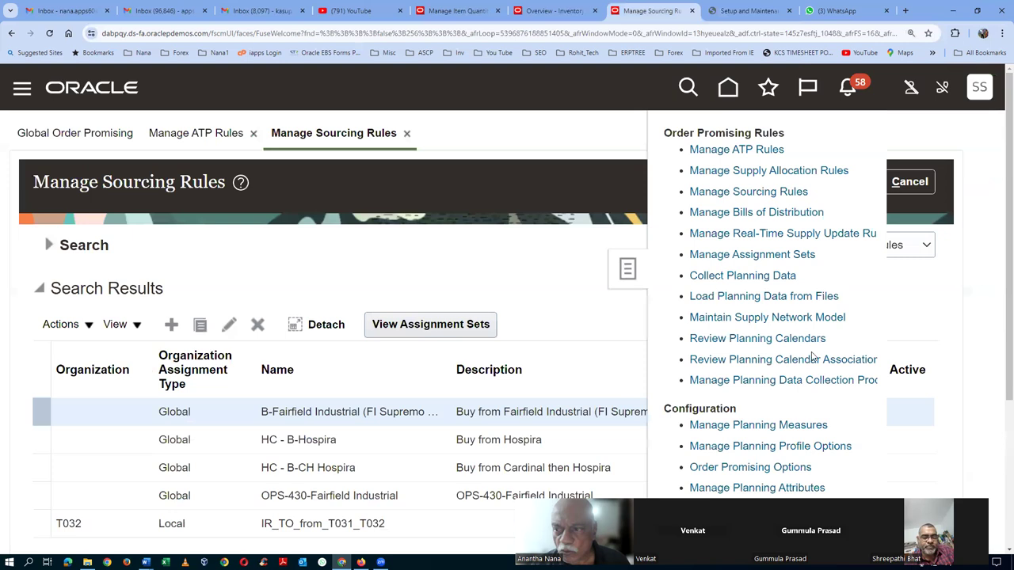
pyautogui.click(510, 129)
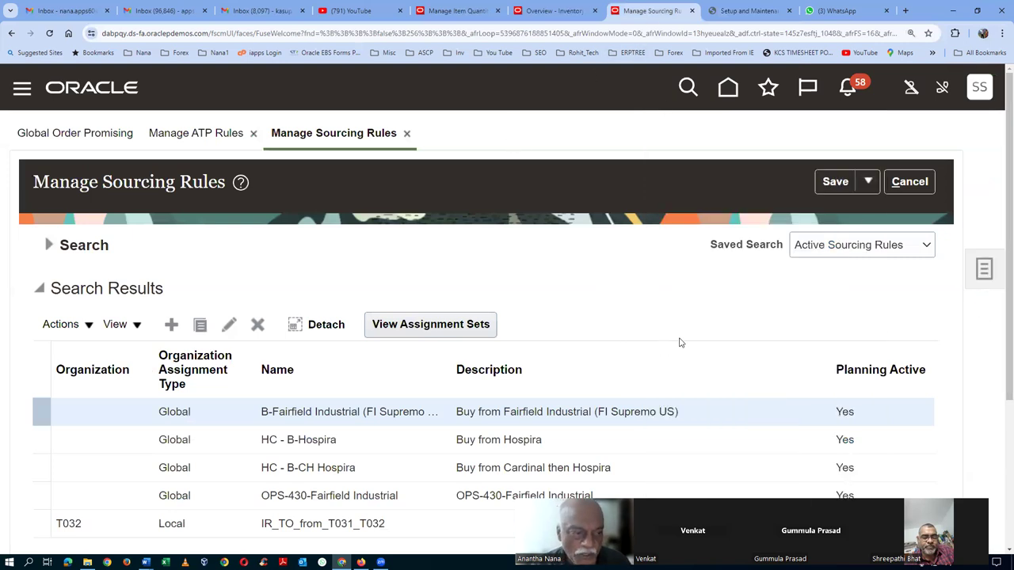
pyautogui.click(909, 181)
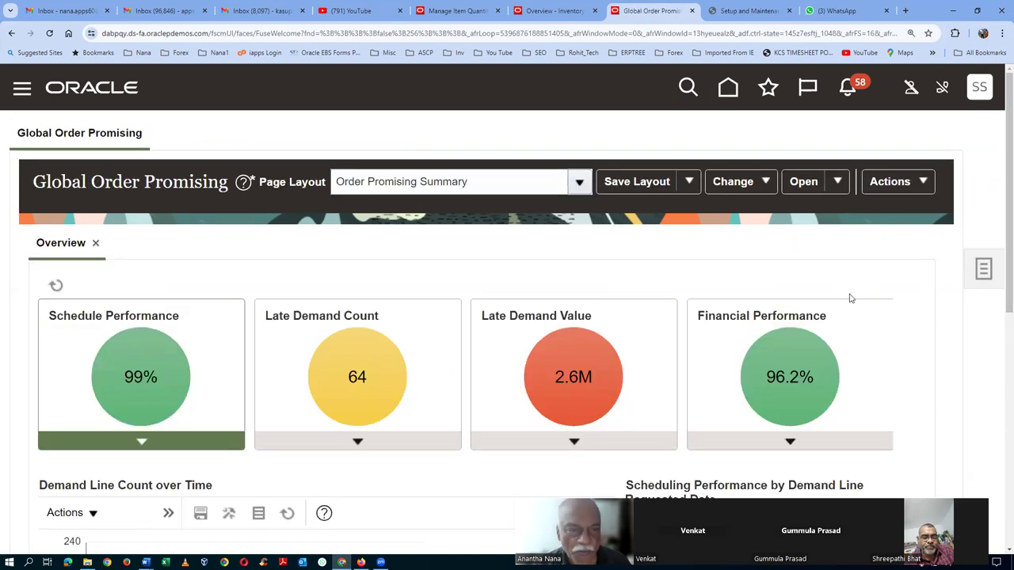
pyautogui.click(984, 270)
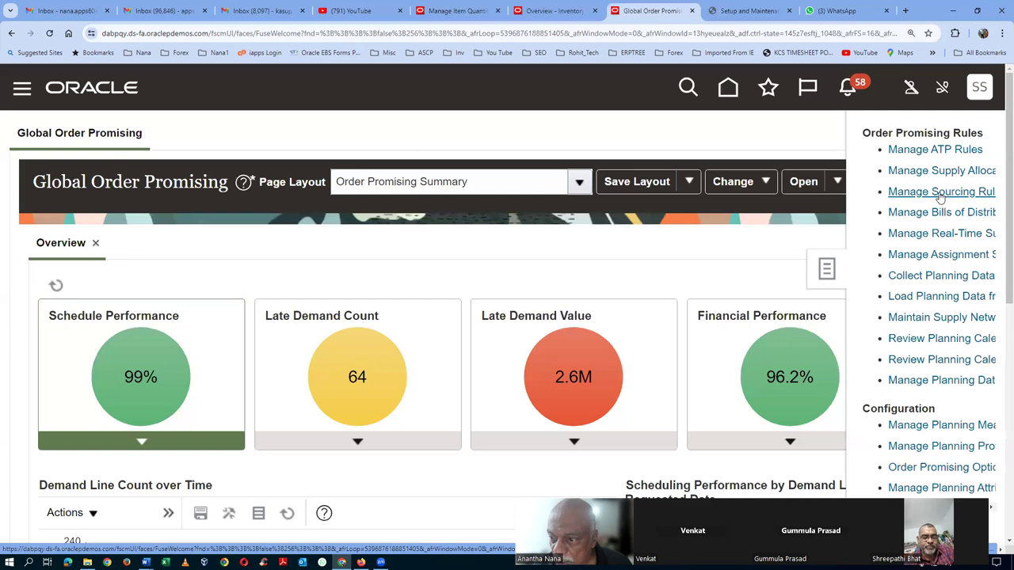
pyautogui.click(941, 255)
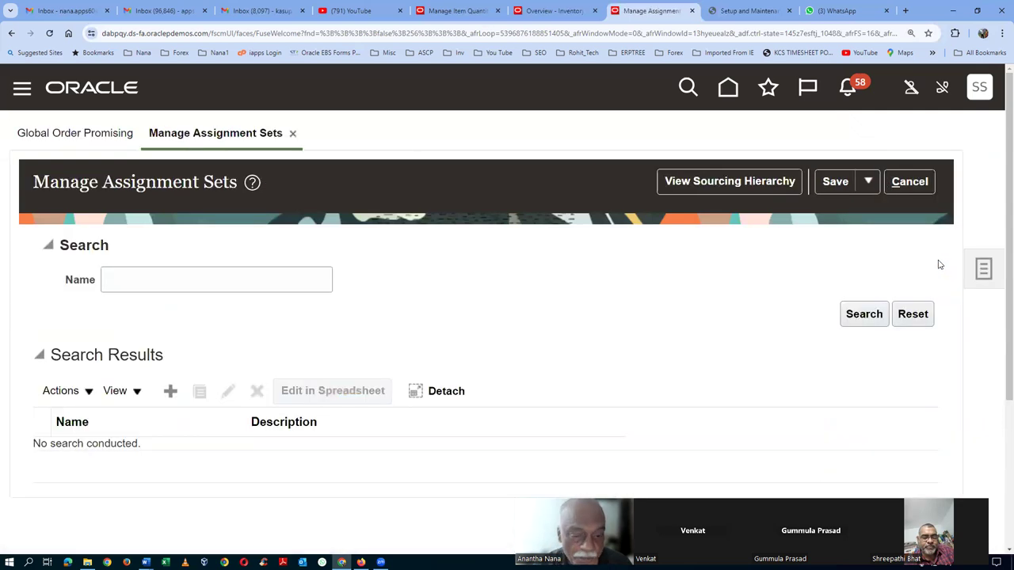
# - Search assignment sets for 'Global' and edit GlobalOrderPromising
pyautogui.click(203, 280)
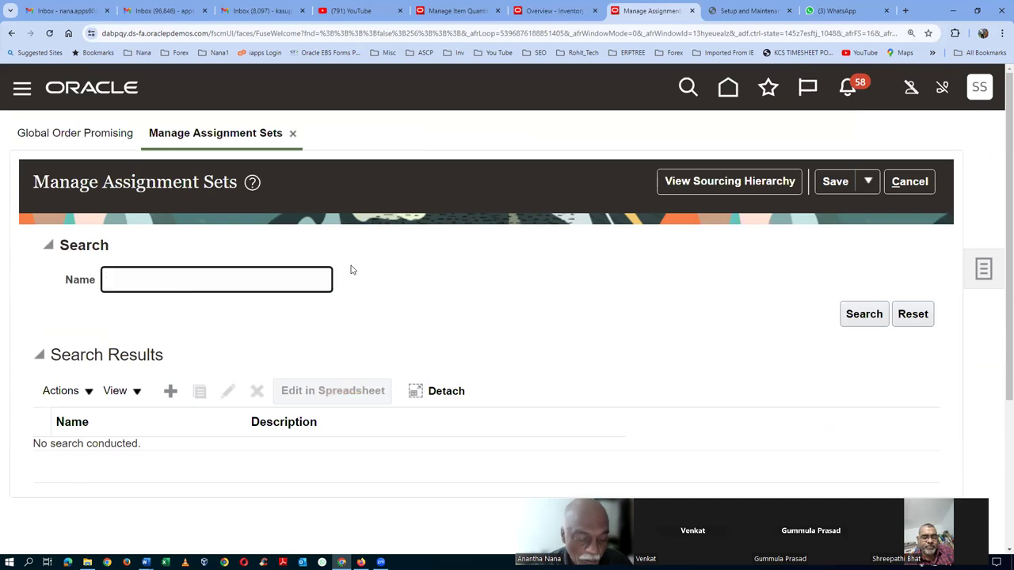
pyautogui.write('Global')
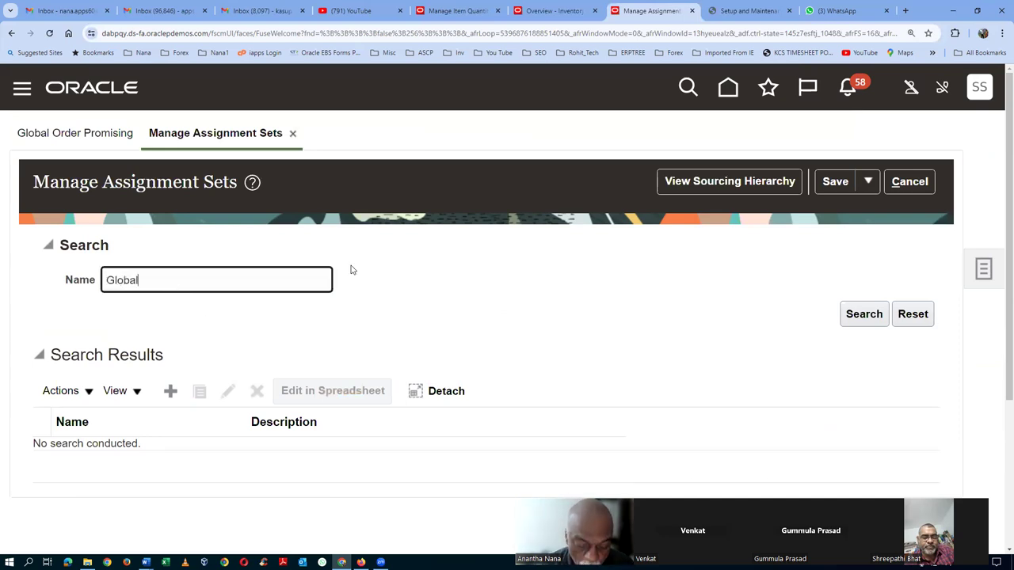
pyautogui.press('Return')
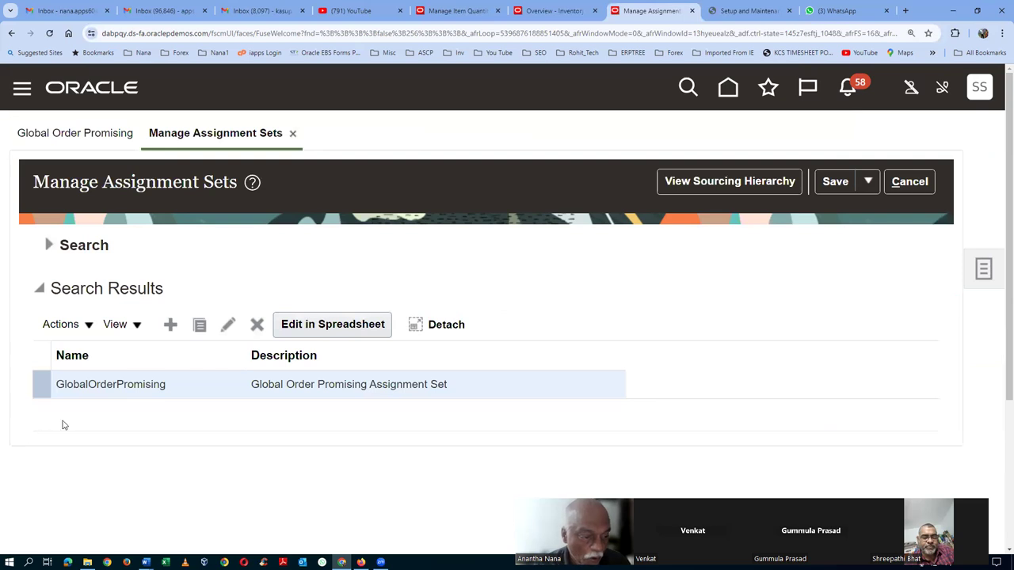
pyautogui.click(229, 326)
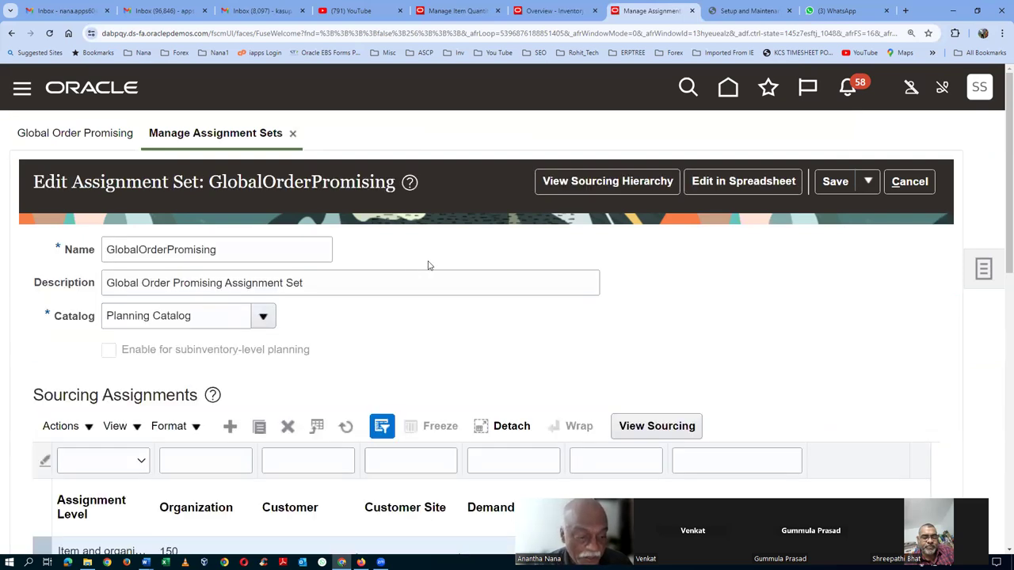
# - Filter assignments to organization T03, review the T032 entry, and cancel without saving
pyautogui.scroll(-2, 427, 266)
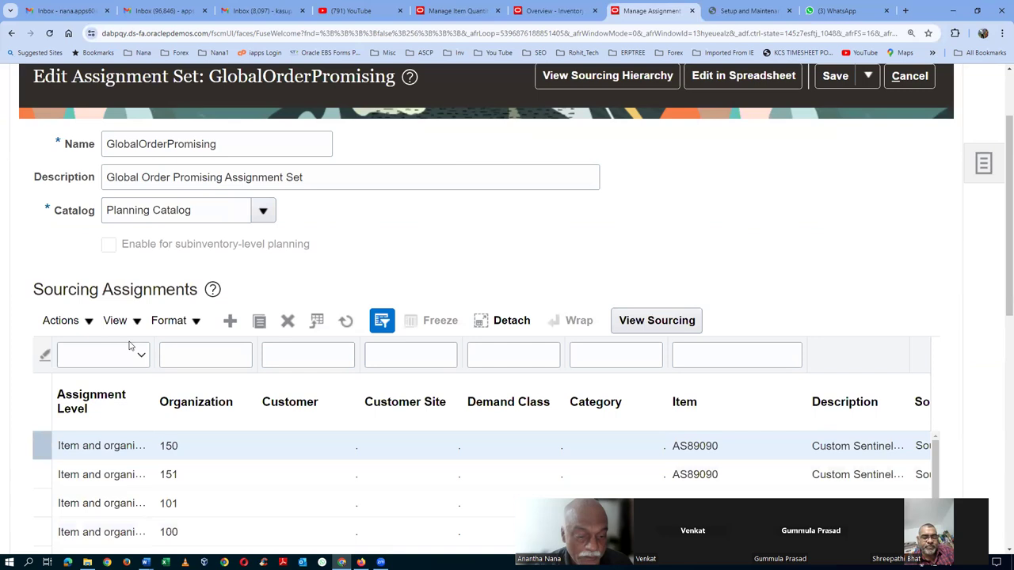
pyautogui.click(219, 355)
pyautogui.write('T032')
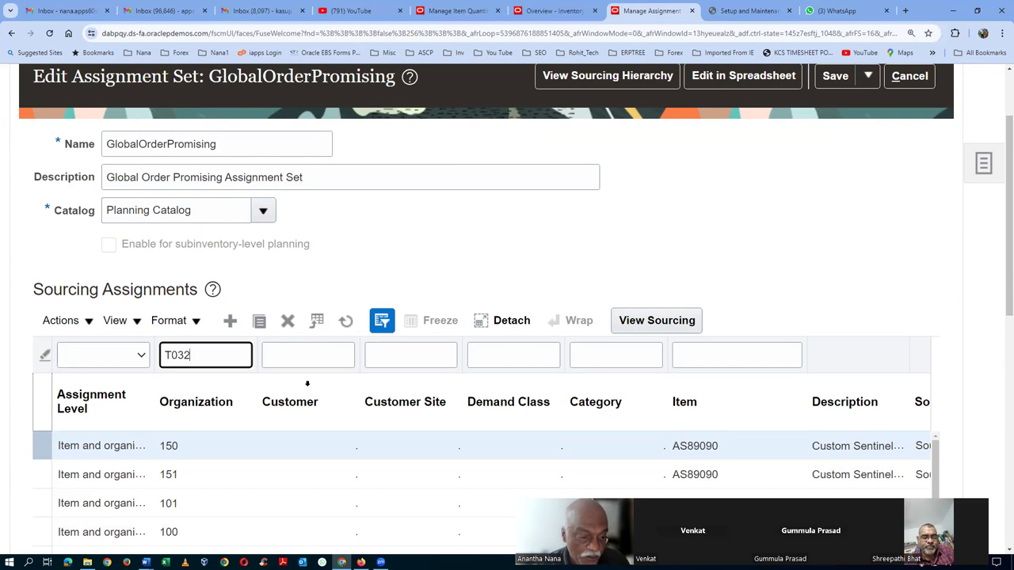
pyautogui.press('Return')
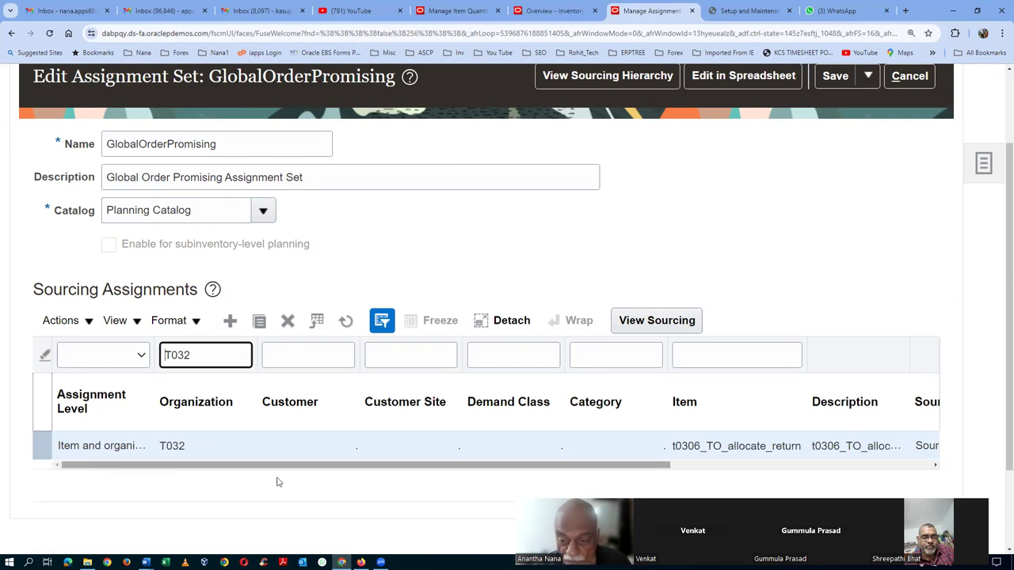
pyautogui.moveTo(513, 467); pyautogui.dragTo(640, 483)
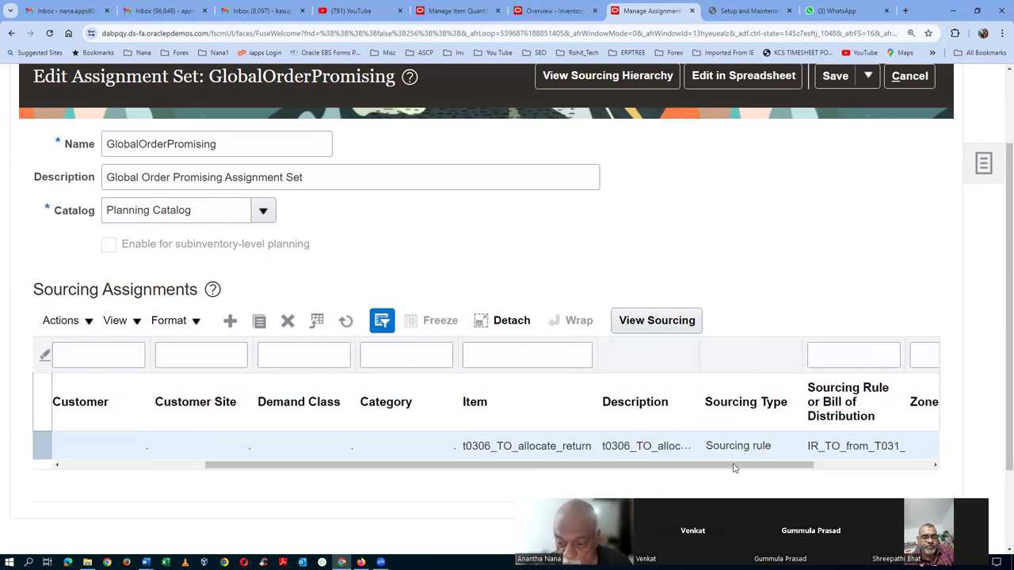
pyautogui.moveTo(739, 466); pyautogui.dragTo(788, 464)
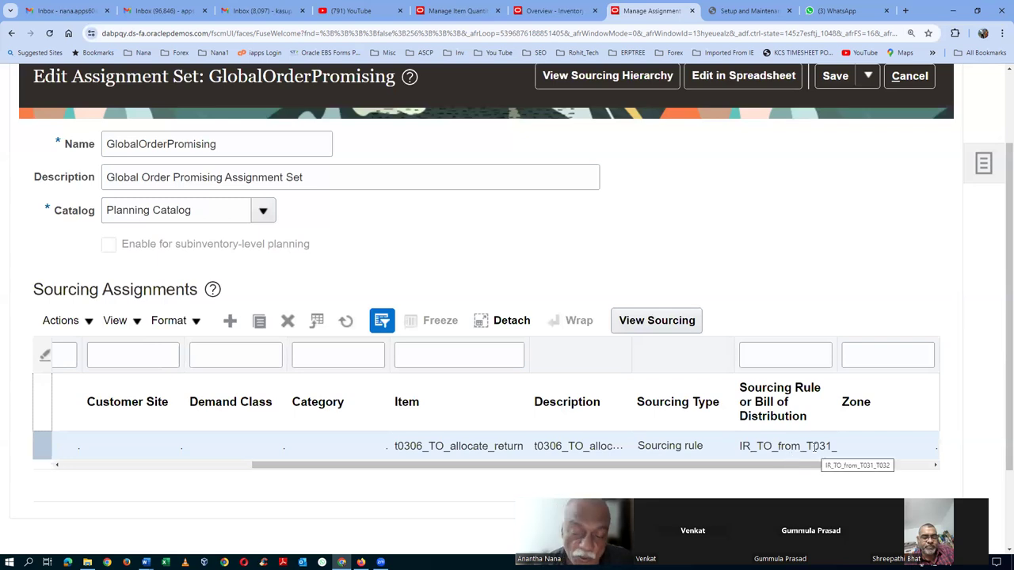
pyautogui.moveTo(631, 466); pyautogui.dragTo(256, 493)
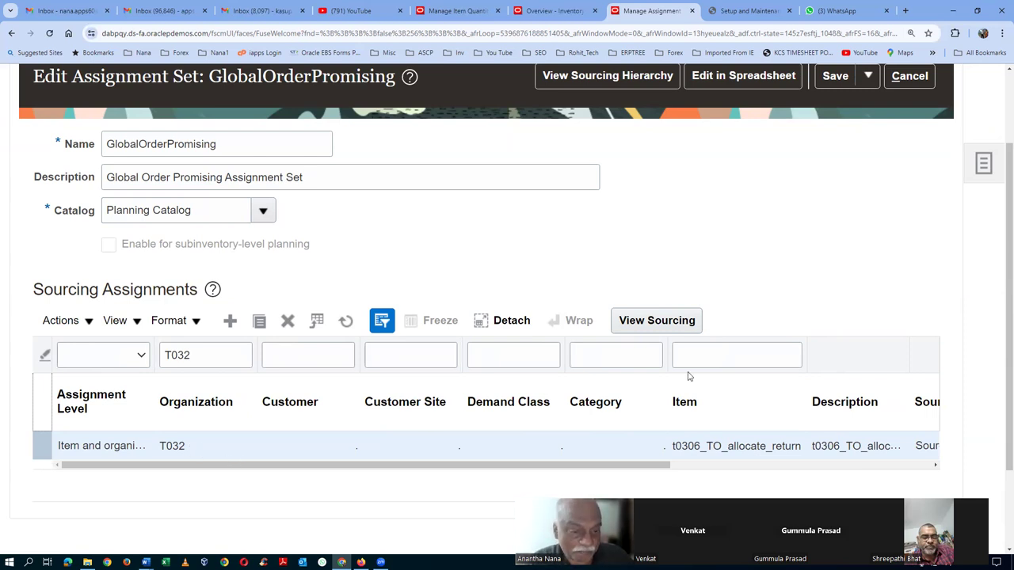
pyautogui.scroll(2, 762, 252)
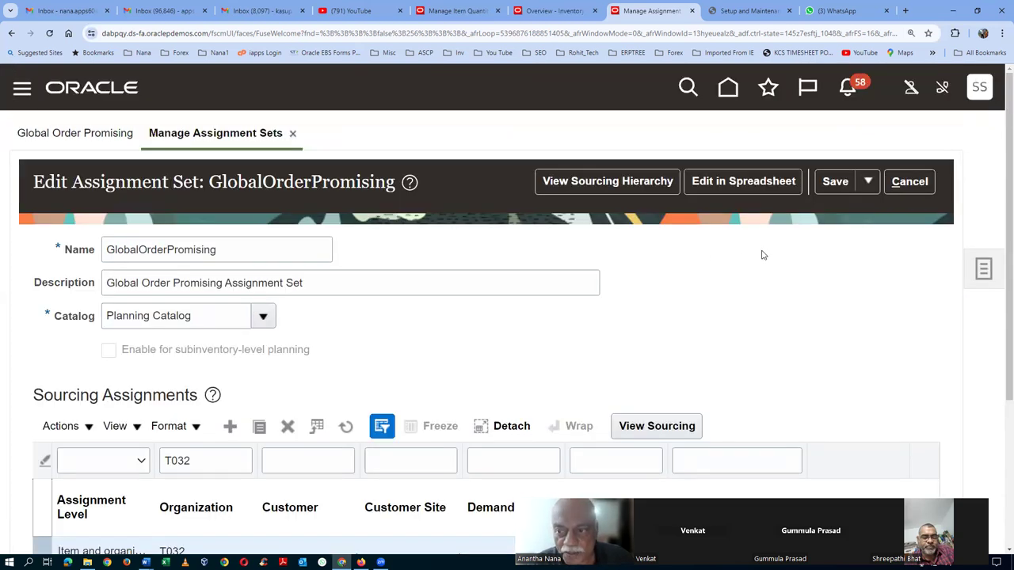
pyautogui.click(918, 190)
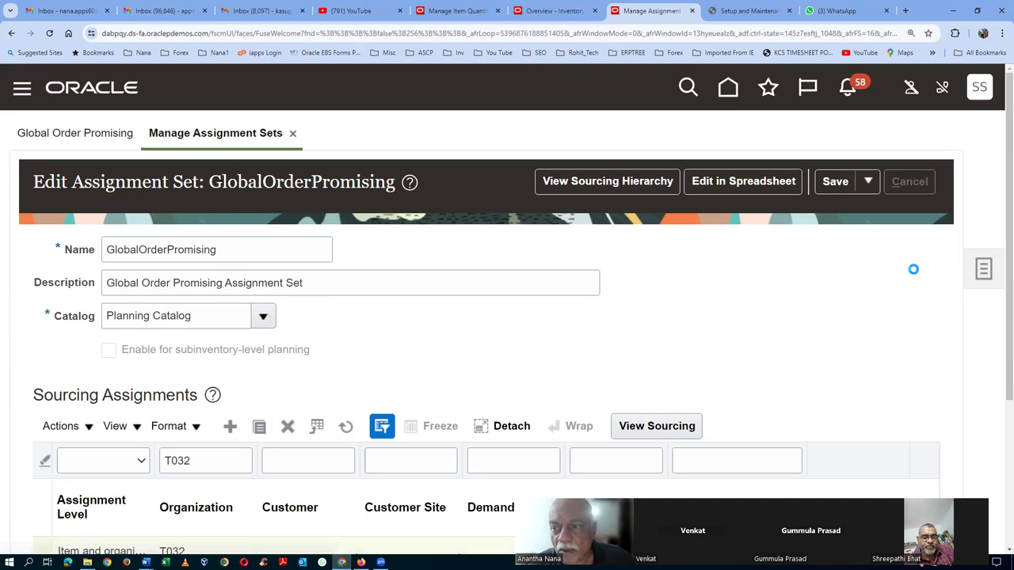
# - Cancel back to Global Order Promising and open Setup and Maintenance's Setup: Procurement page
pyautogui.click(919, 183)
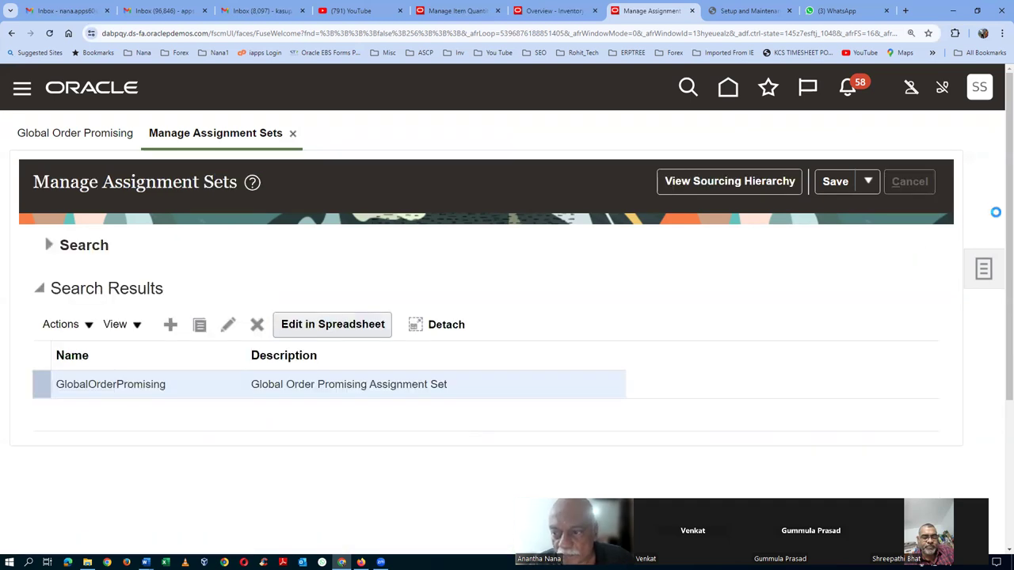
pyautogui.click(979, 90)
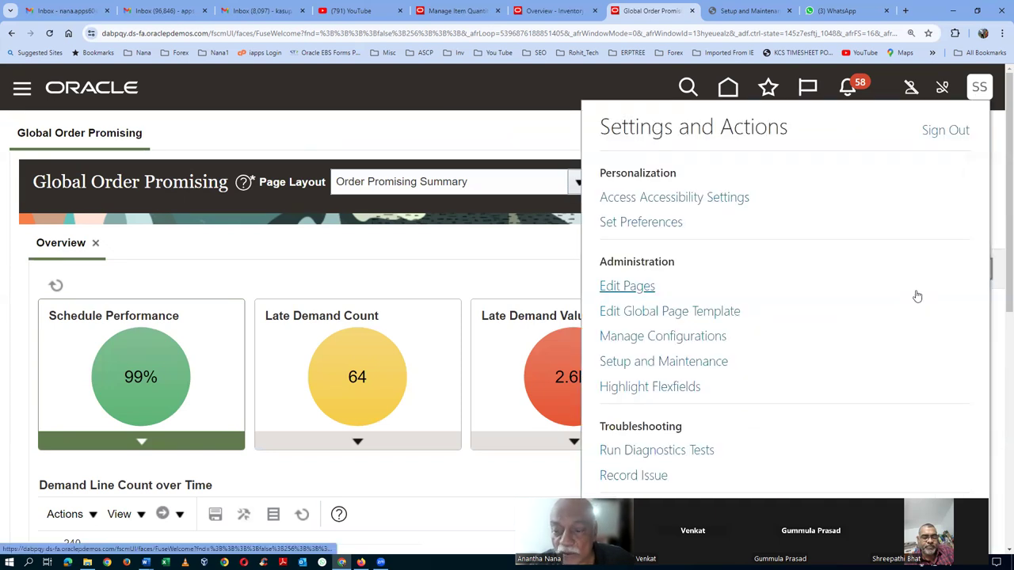
pyautogui.click(683, 363)
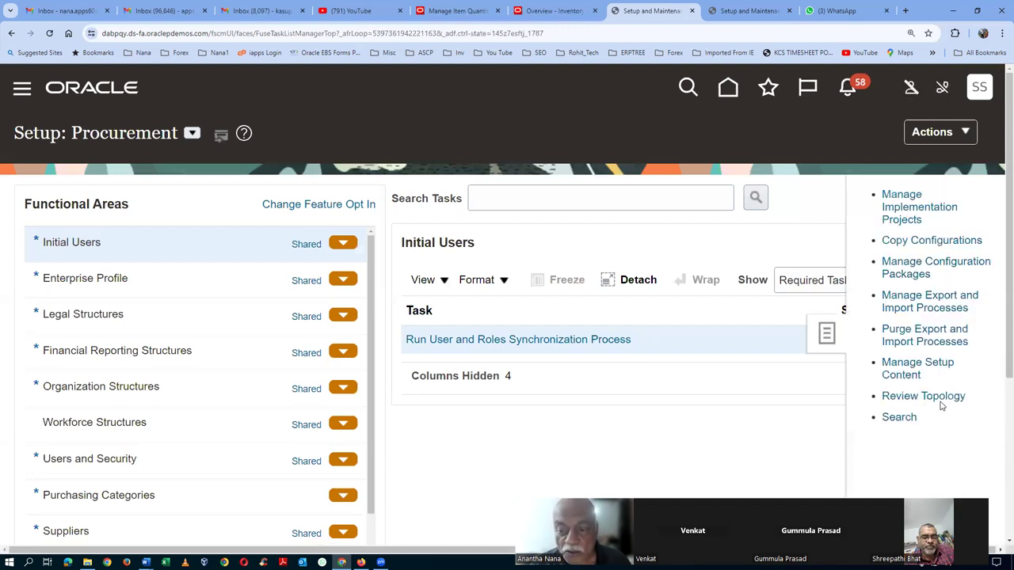
pyautogui.tripleClick(488, 114)
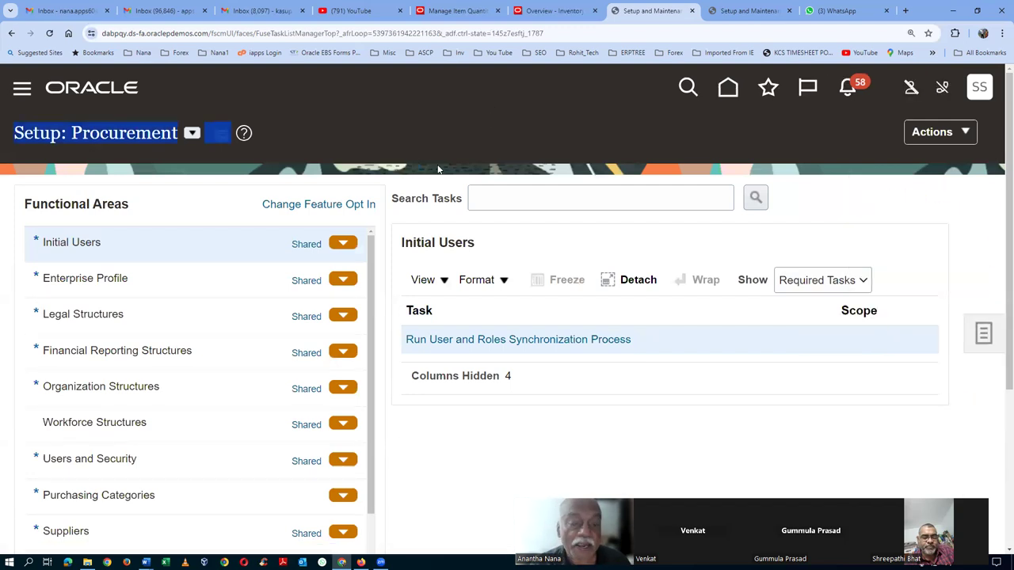
# - Check Favorites and Recent Items, then go to the Plan Inputs work area
pyautogui.click(761, 89)
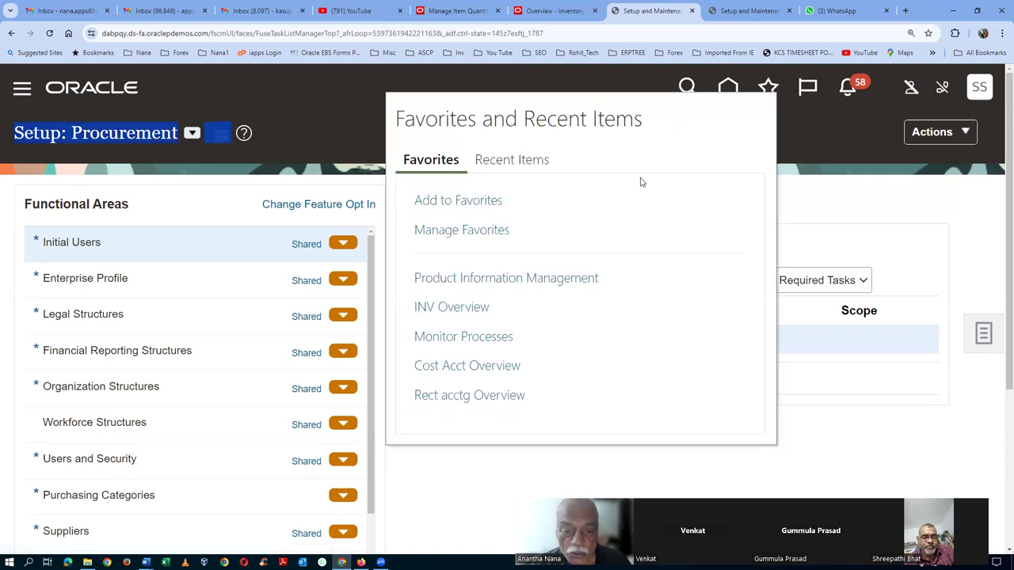
pyautogui.click(313, 109)
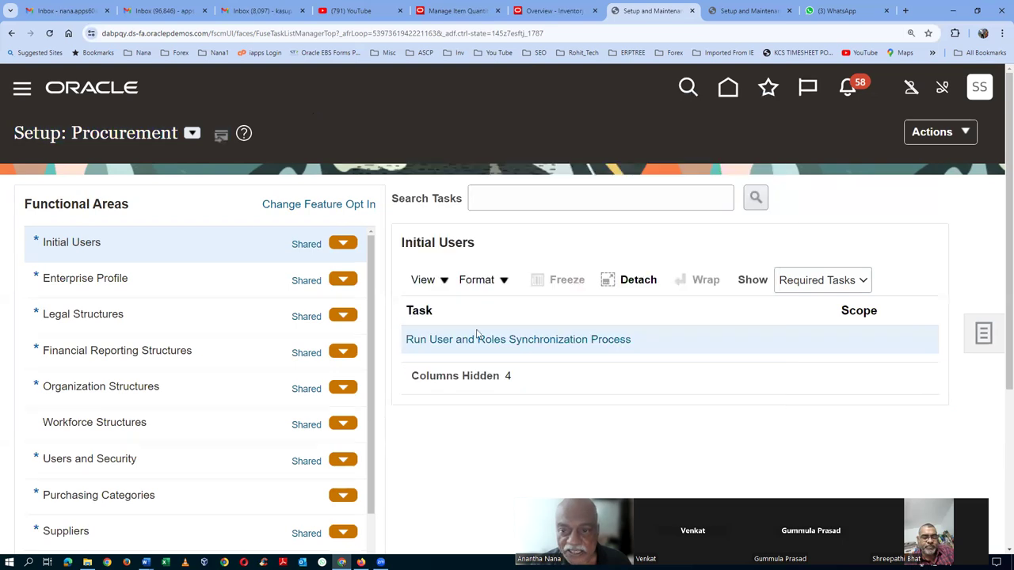
pyautogui.click(723, 94)
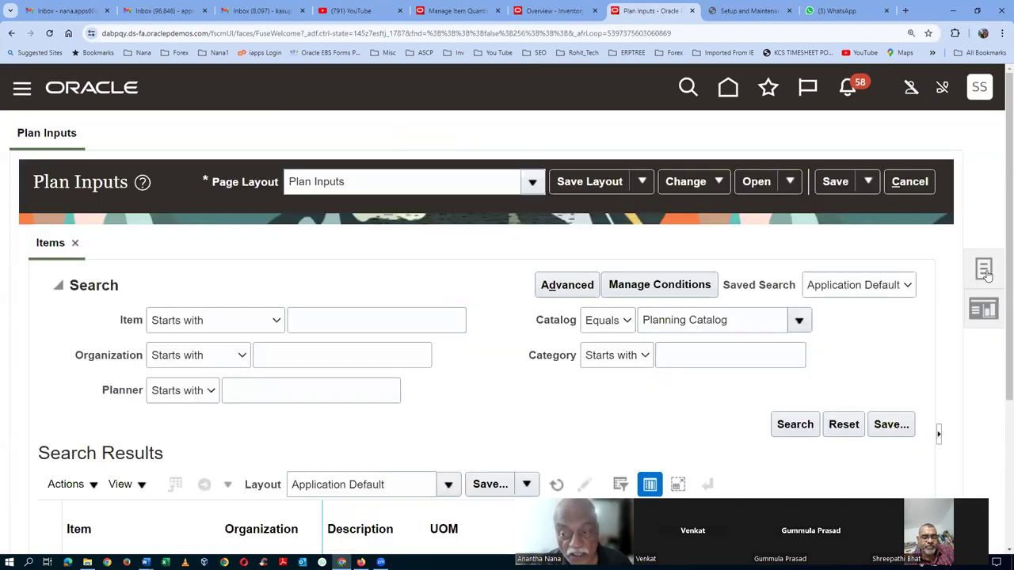
pyautogui.click(984, 271)
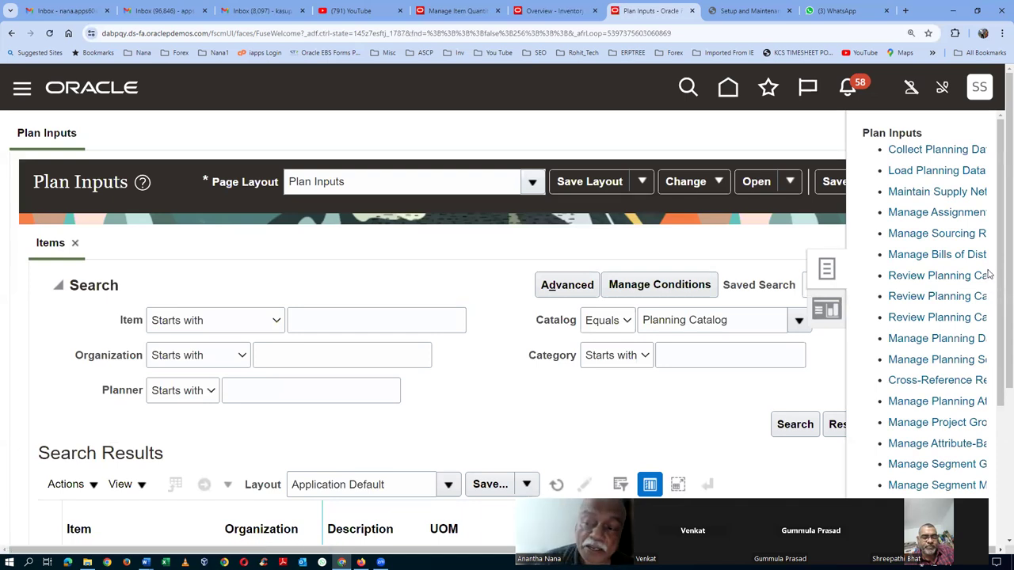
pyautogui.click(910, 150)
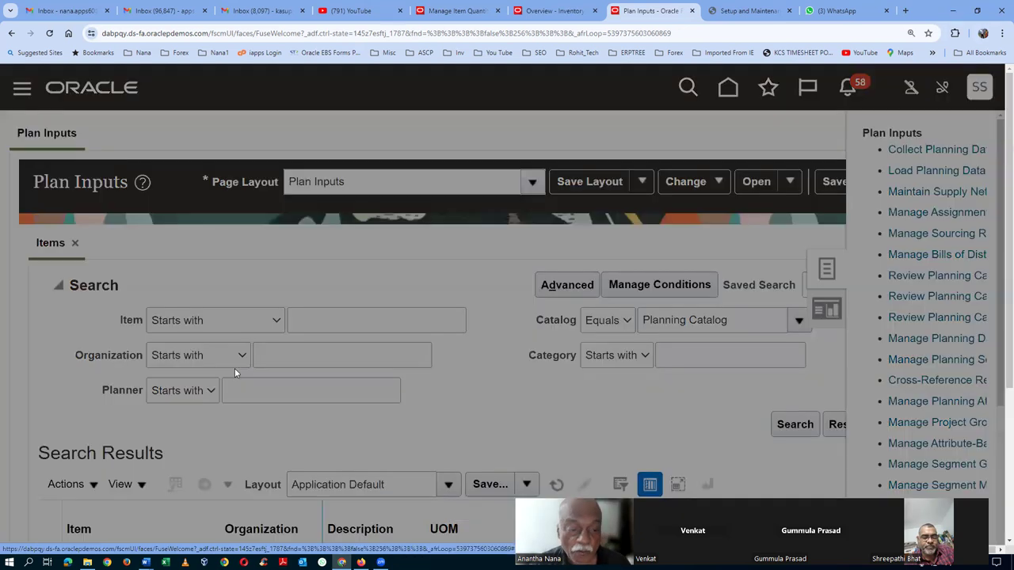
pyautogui.click(293, 273)
pyautogui.click(284, 306)
pyautogui.click(528, 282)
pyautogui.click(480, 292)
pyautogui.scroll(-4, 452, 392)
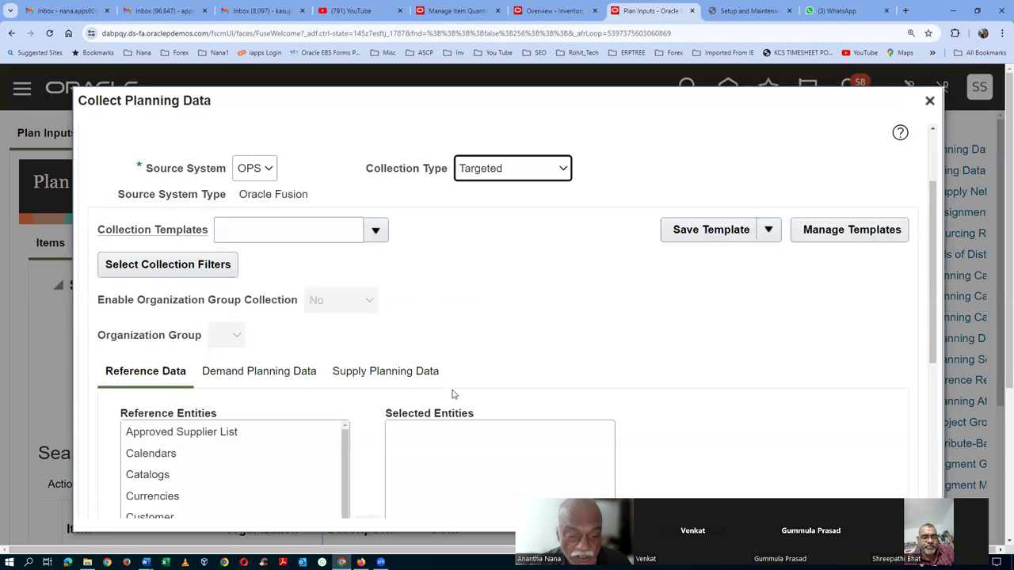
pyautogui.moveTo(344, 380); pyautogui.dragTo(346, 452)
pyautogui.click(308, 461)
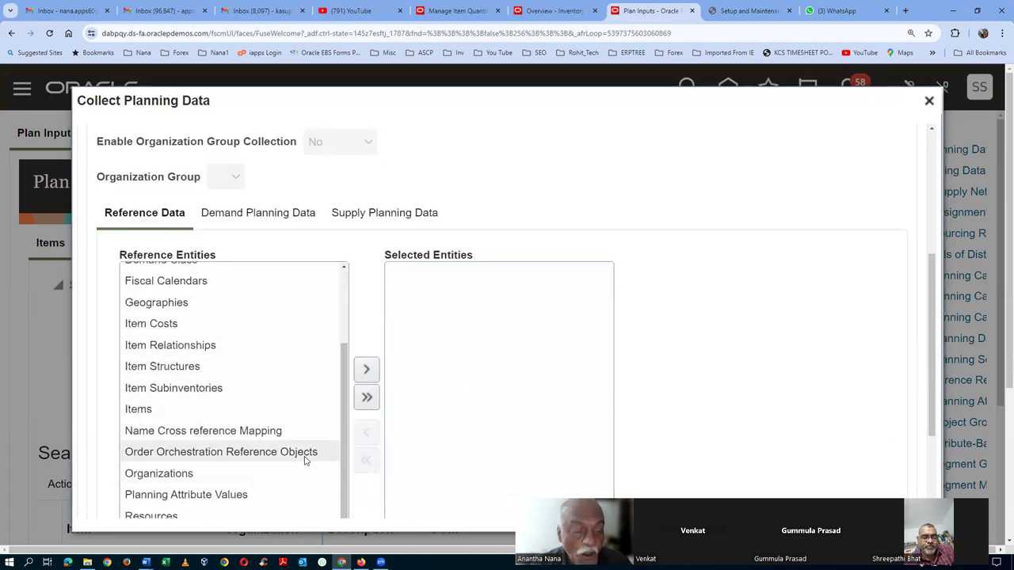
pyautogui.click(364, 370)
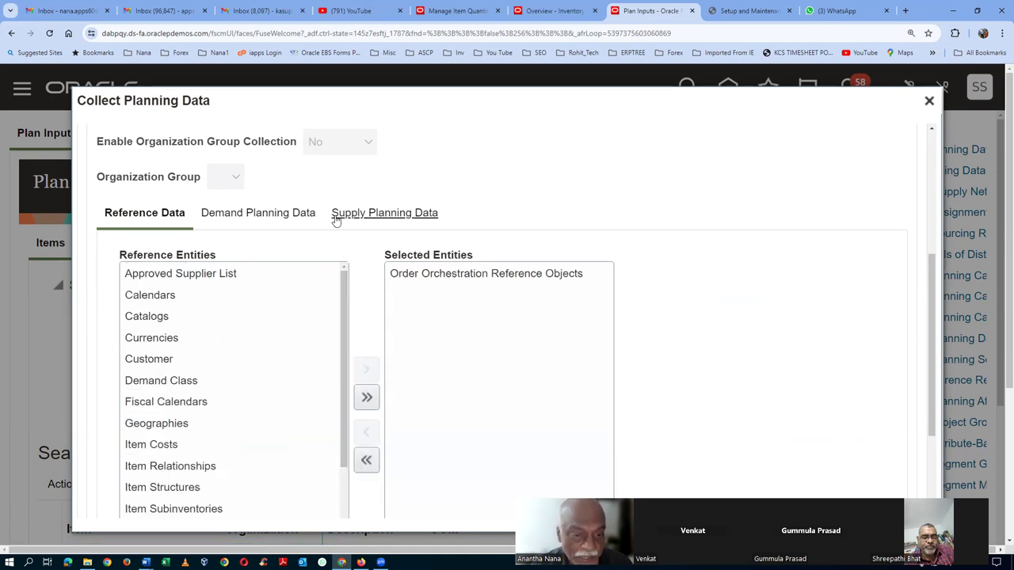
pyautogui.click(384, 214)
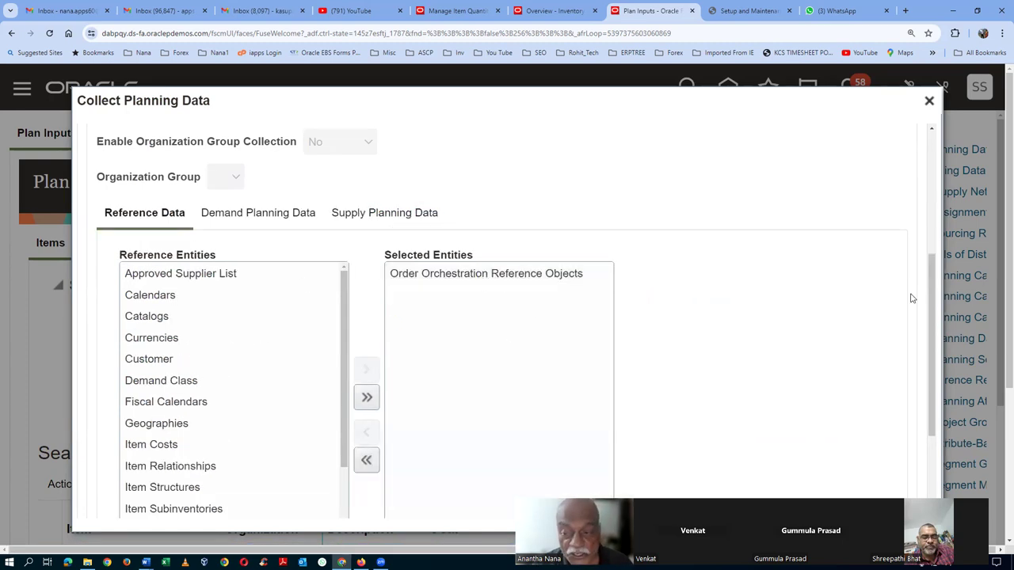
pyautogui.moveTo(931, 317); pyautogui.dragTo(956, 401)
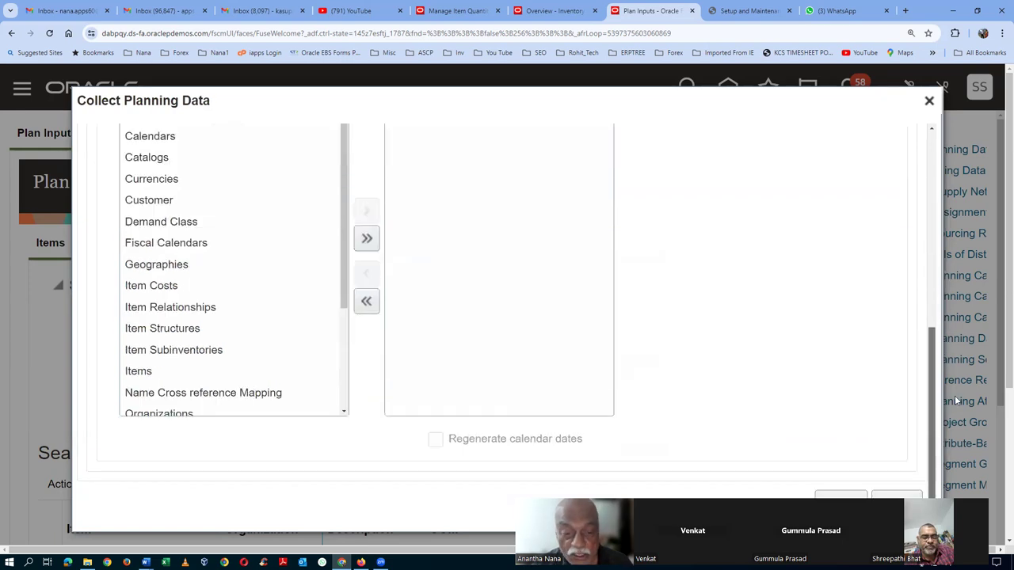
pyautogui.scroll(3, 935, 293)
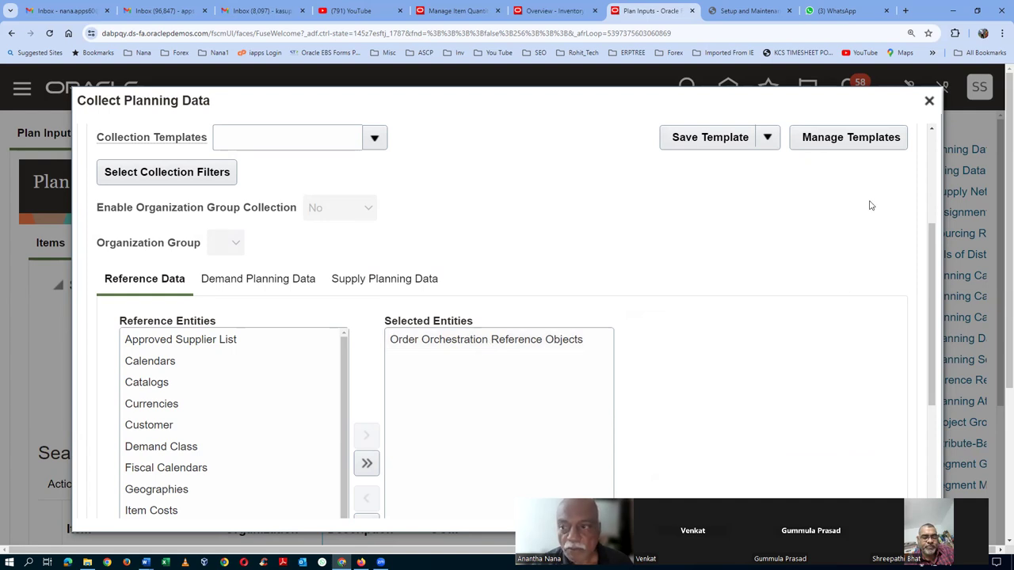
pyautogui.click(928, 102)
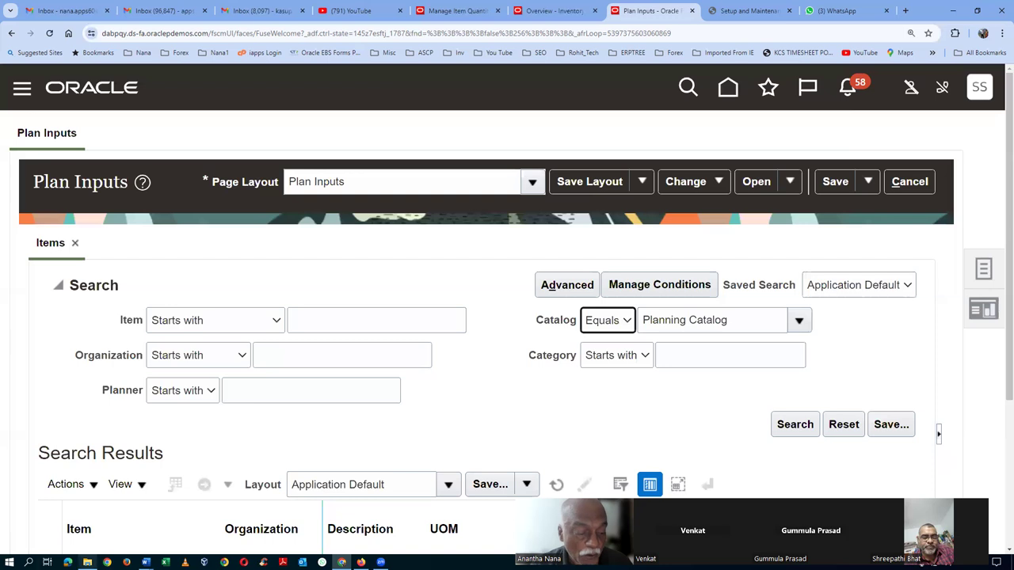
# - Open F:\Fusion_SCM_Basics\Additional_Docs_Records_4\03_Vision_Enterprise_Structure in File Explorer
pyautogui.hotkey('alt', 'Tab')
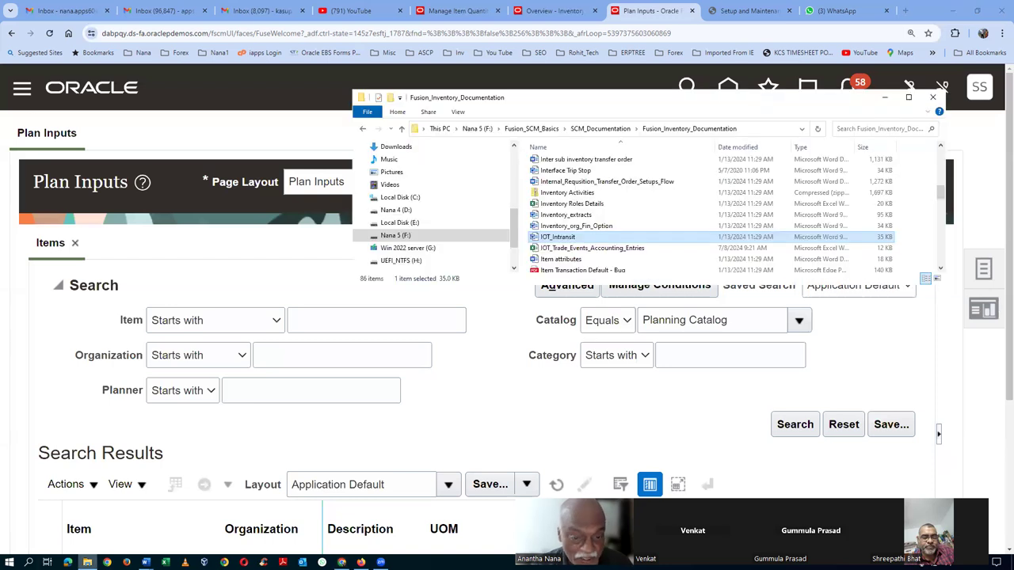
pyautogui.click(394, 235)
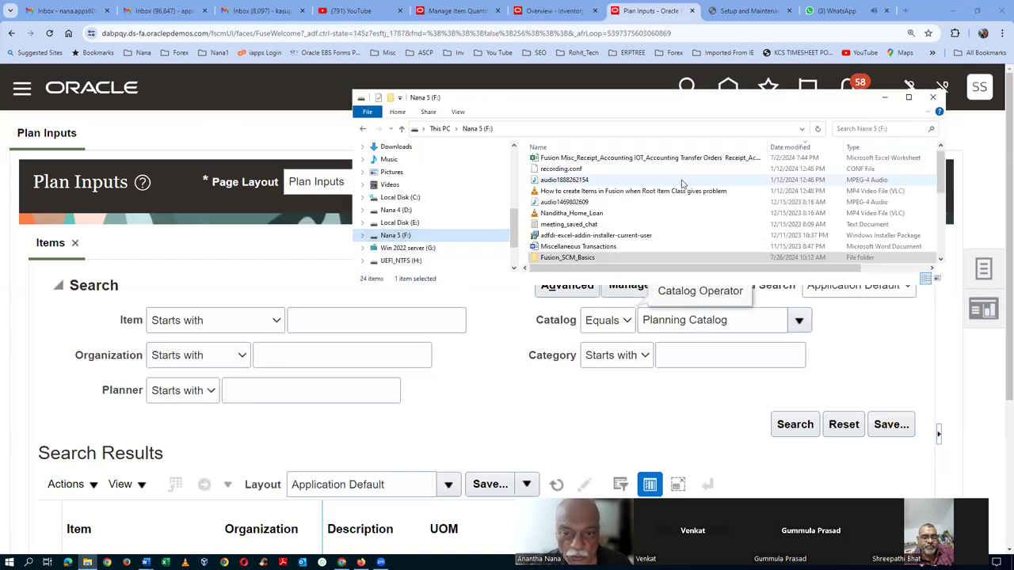
pyautogui.doubleClick(600, 258)
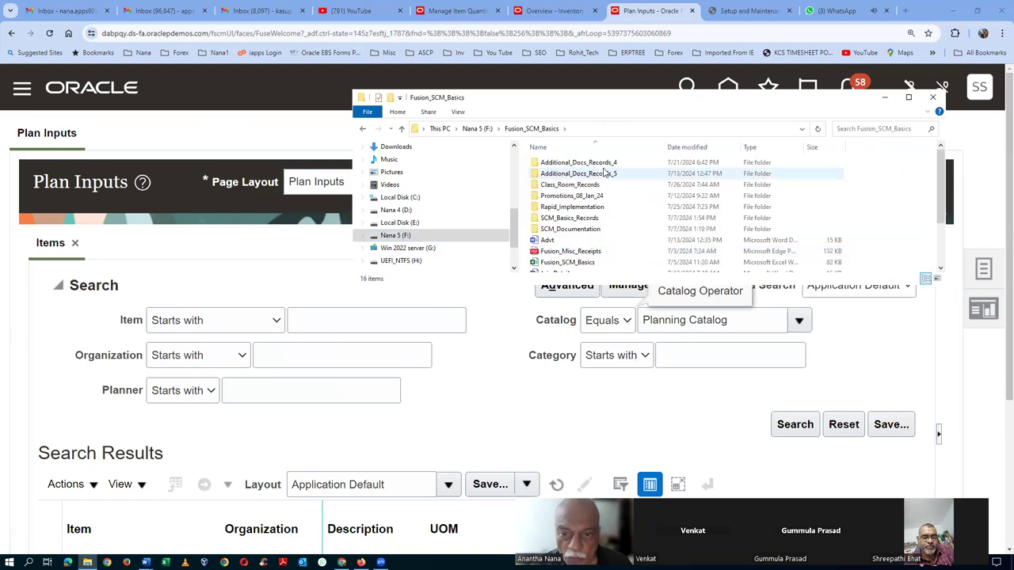
pyautogui.doubleClick(579, 162)
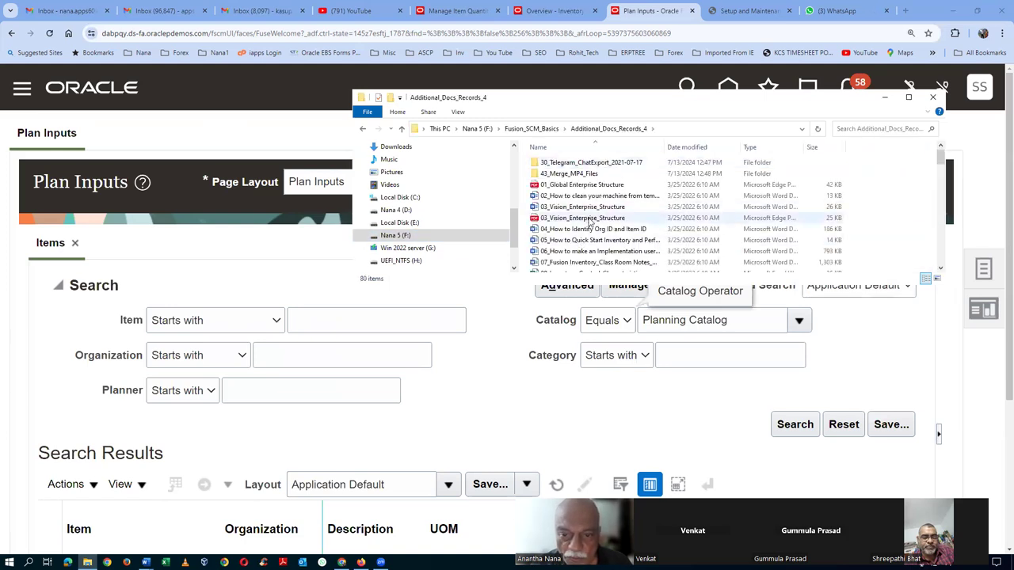
pyautogui.doubleClick(590, 219)
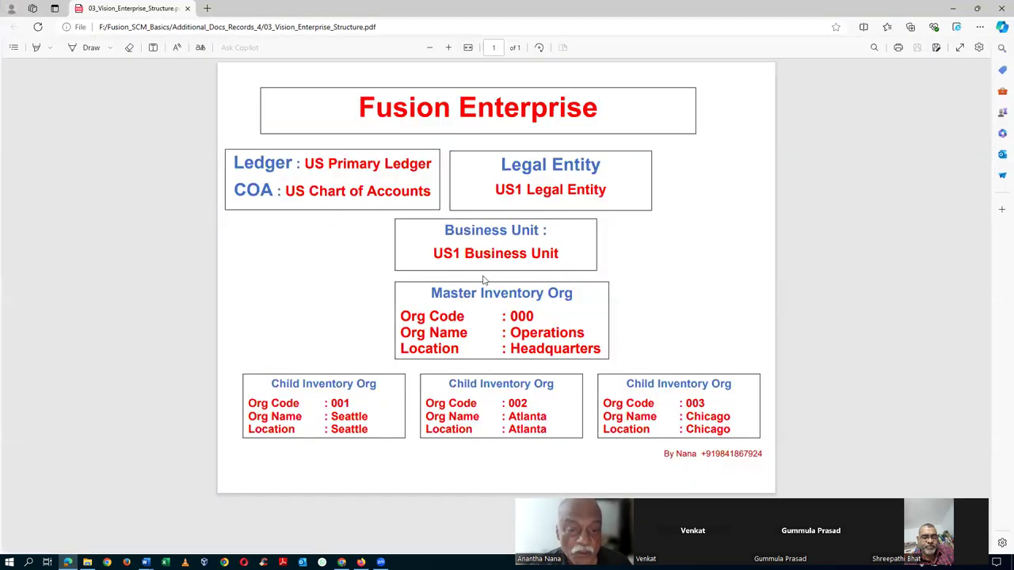
# - Highlight US1 Business Unit in the PDF, then return to Oracle's settings and actions menu
pyautogui.moveTo(435, 253); pyautogui.dragTo(575, 260)
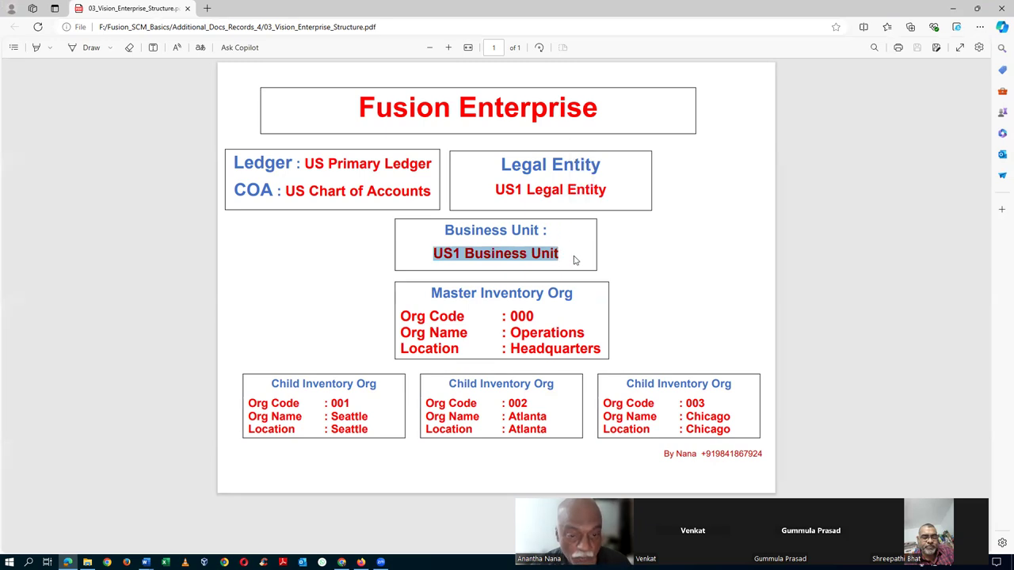
pyautogui.hotkey('alt', 'Tab')
pyautogui.hotkey('alt', 'Tab')
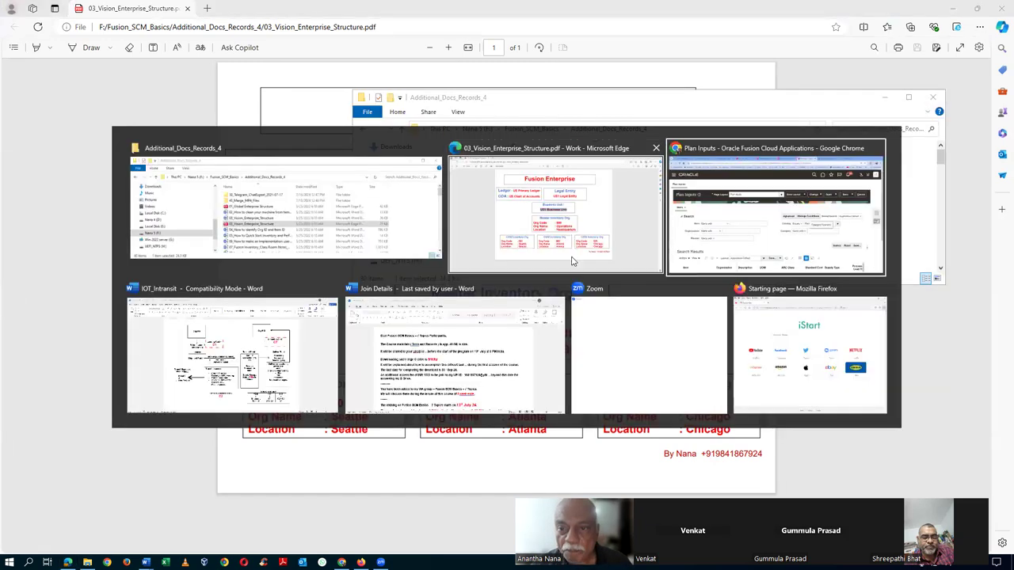
pyautogui.click(978, 89)
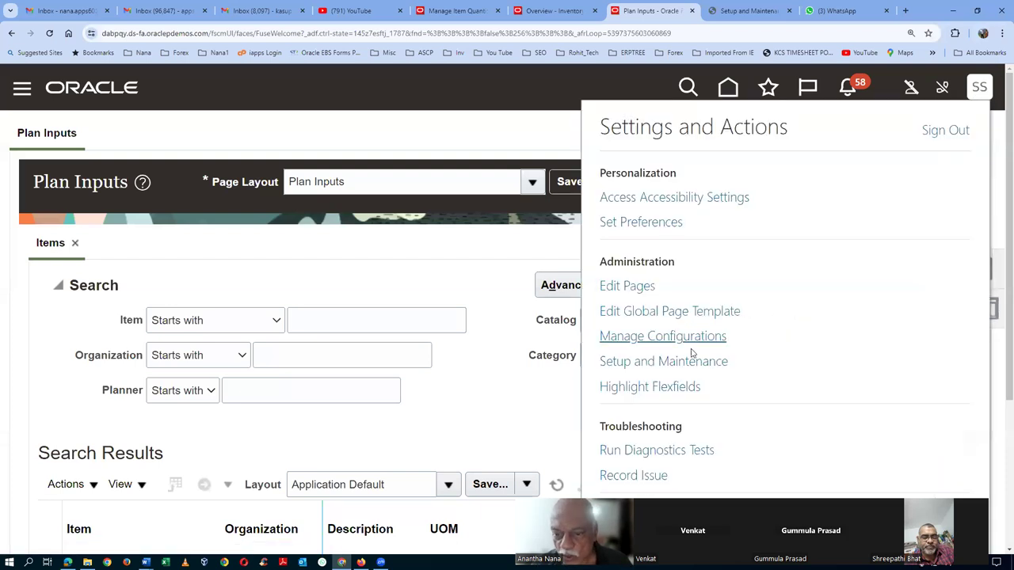
# - From Setup and Maintenance, search tasks for man%us, open Manage Users, and search keyword scm10
pyautogui.click(686, 362)
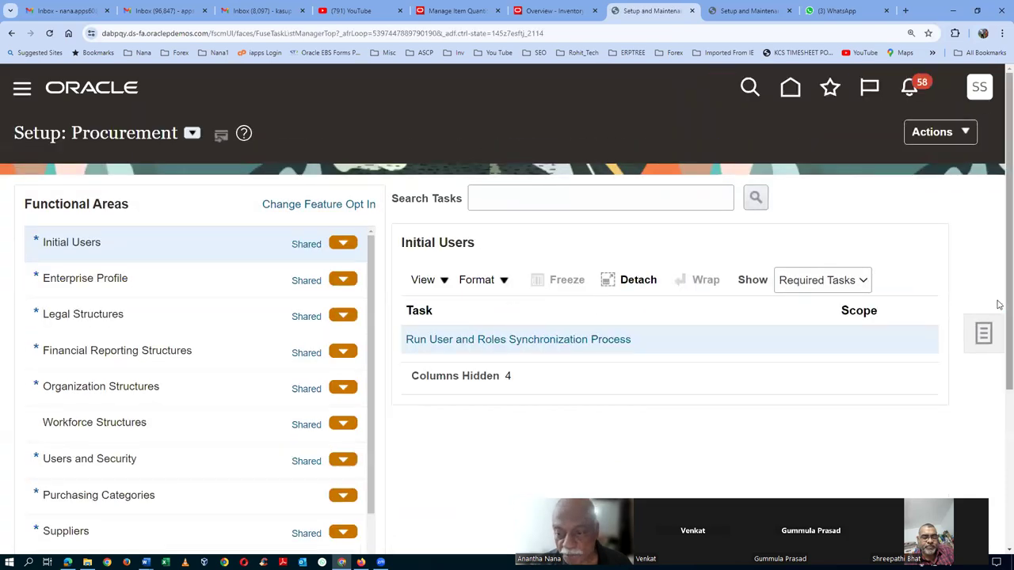
pyautogui.click(982, 337)
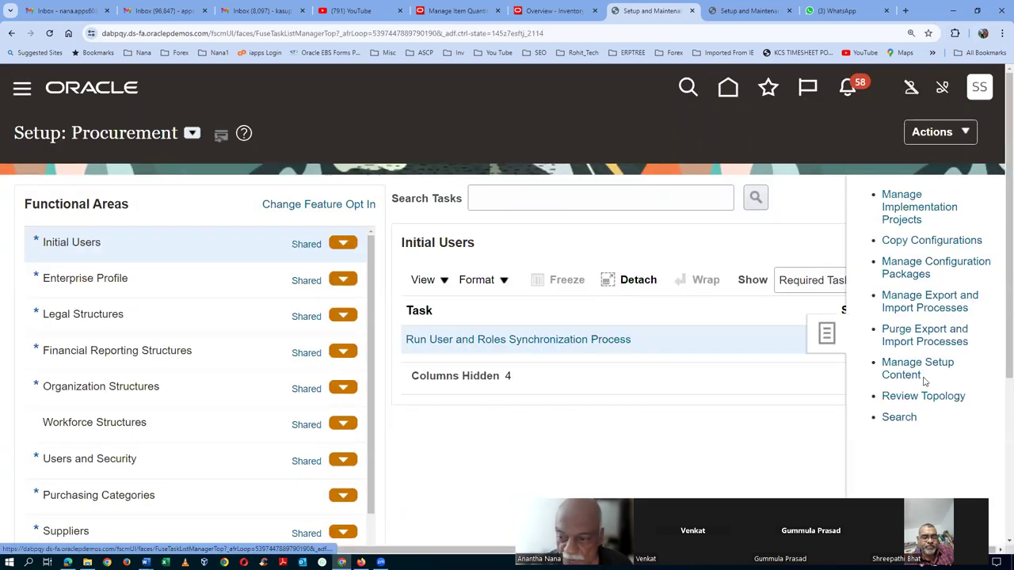
pyautogui.click(901, 417)
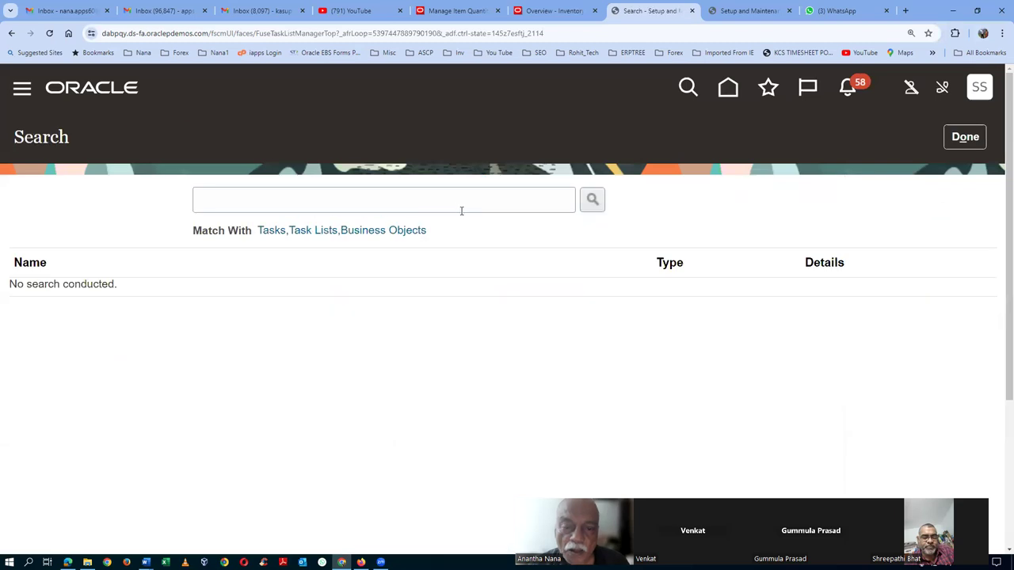
pyautogui.write('man%users')
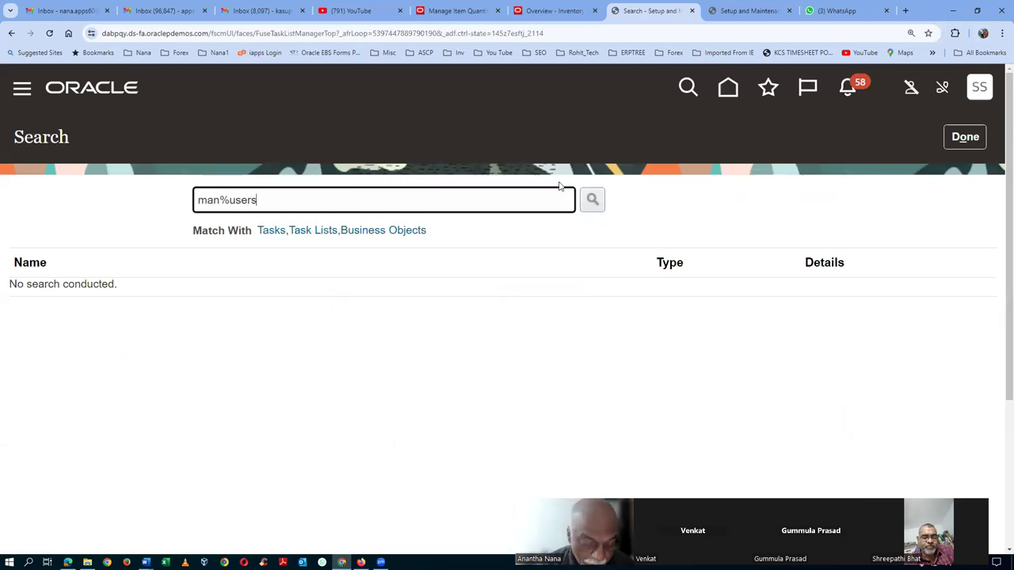
pyautogui.press('Return')
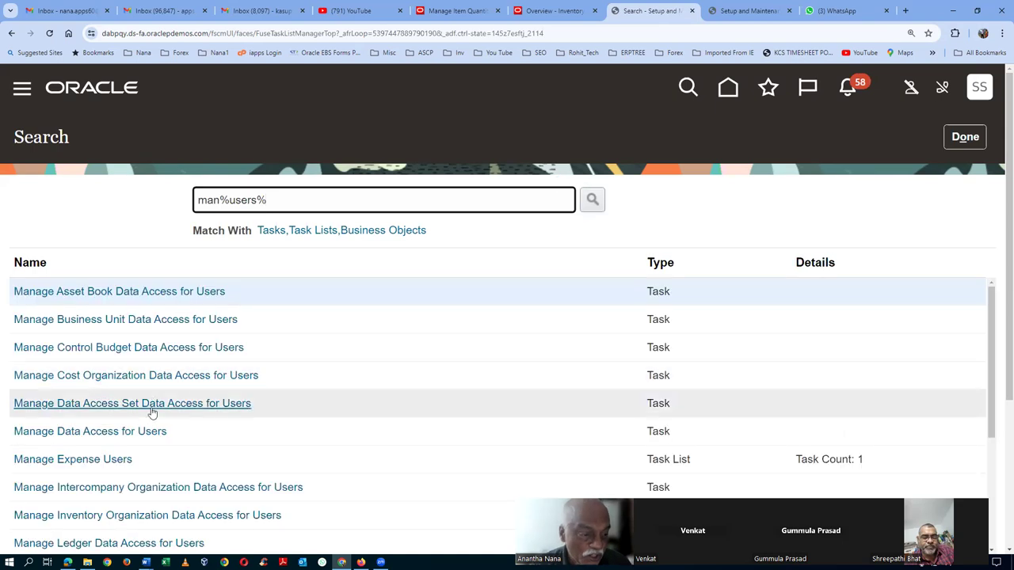
pyautogui.scroll(-3, 151, 408)
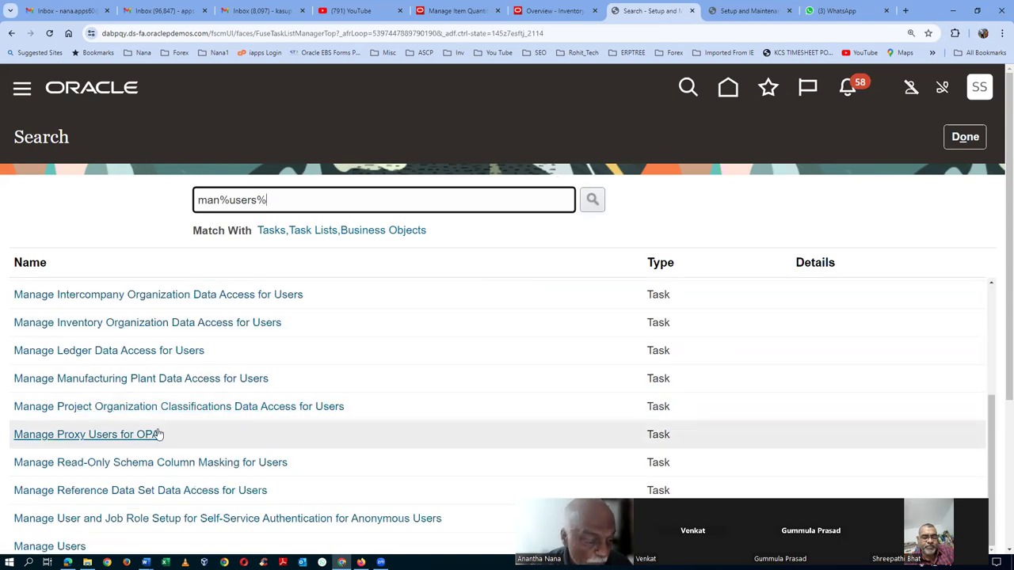
pyautogui.click(79, 550)
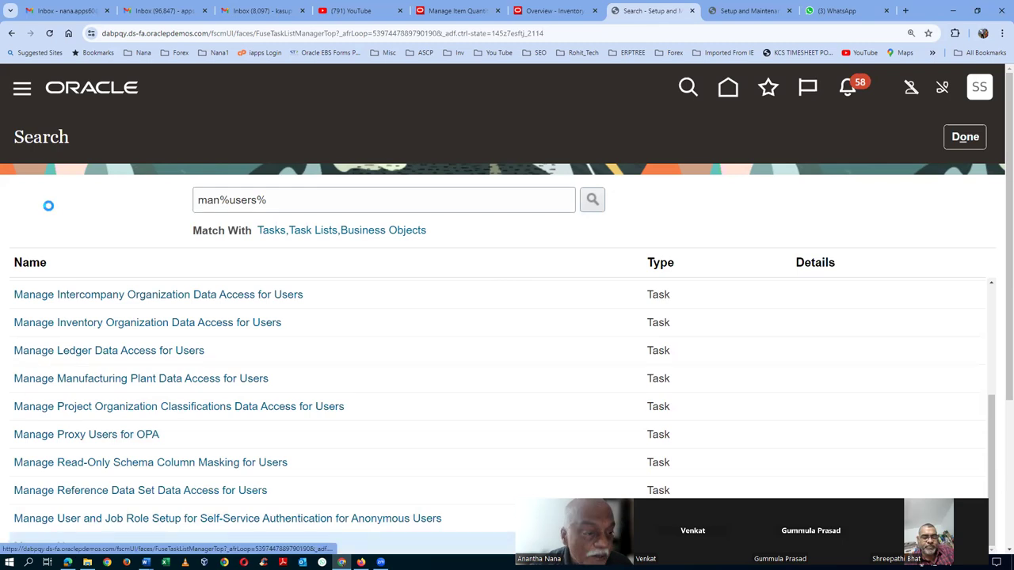
pyautogui.click(69, 178)
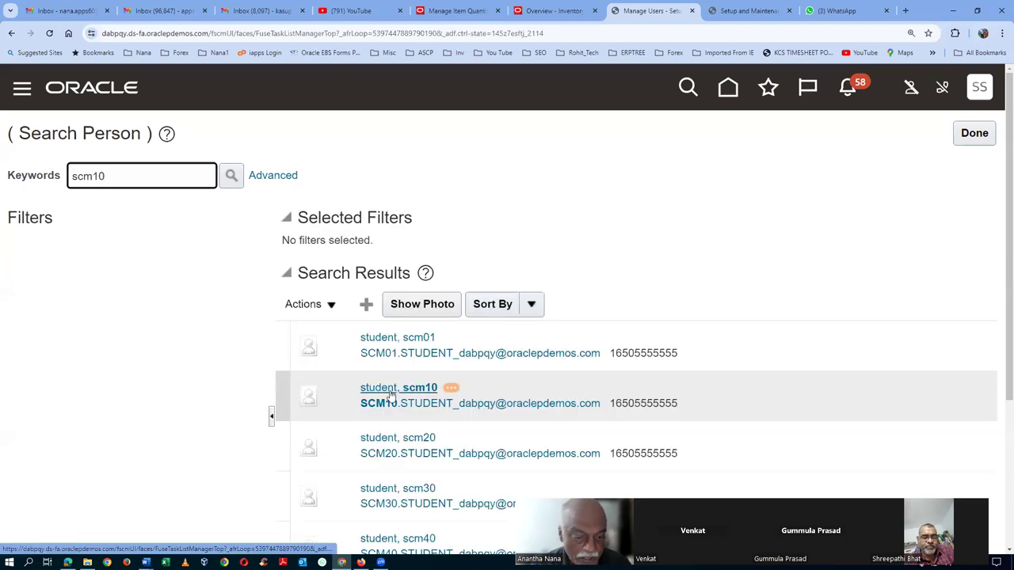
# - Open student scm10's record, highlight Business Unit US1 Business Unit, and switch to the PDF
pyautogui.click(416, 390)
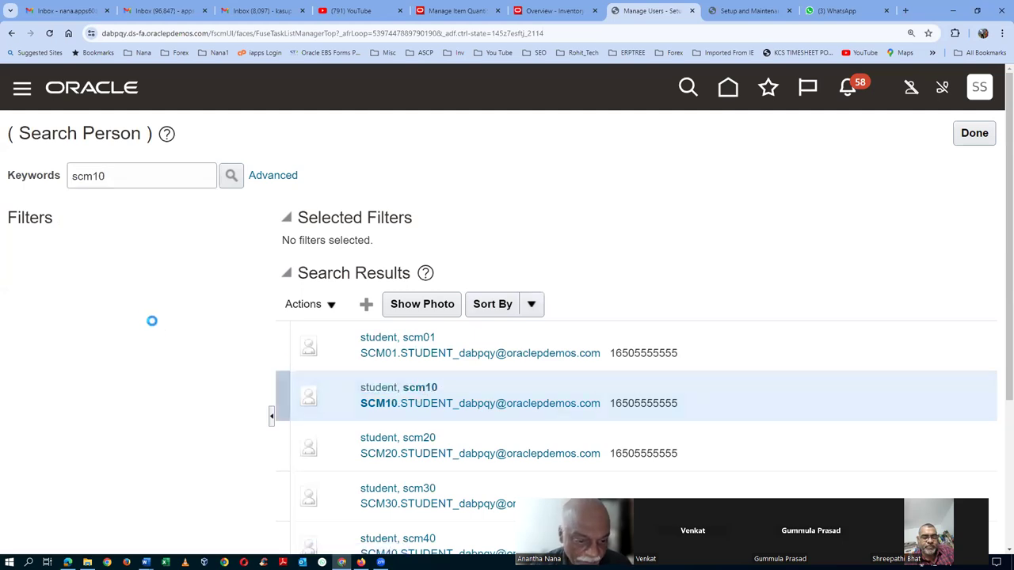
pyautogui.scroll(-5, 152, 321)
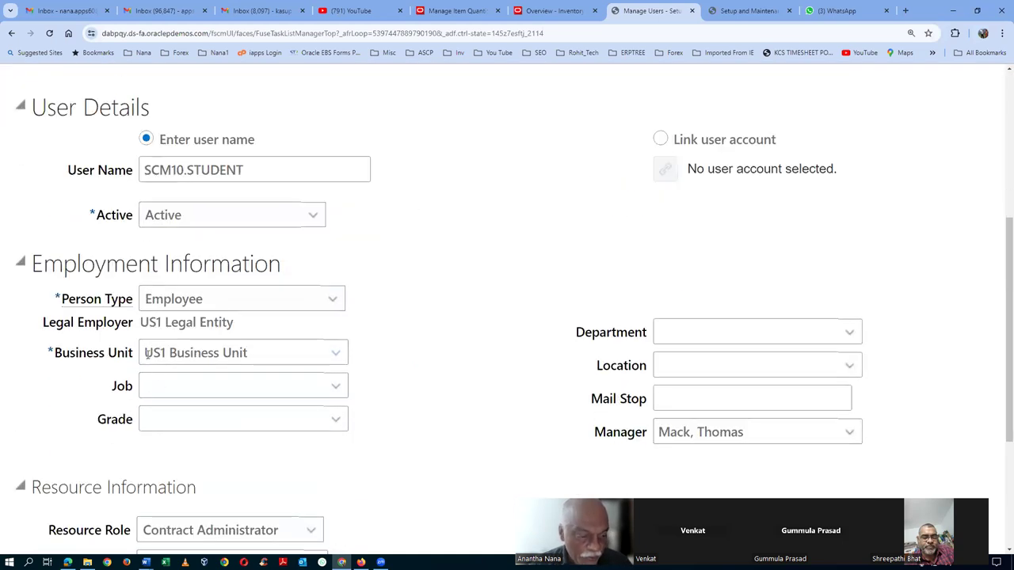
pyautogui.moveTo(146, 353); pyautogui.dragTo(248, 354)
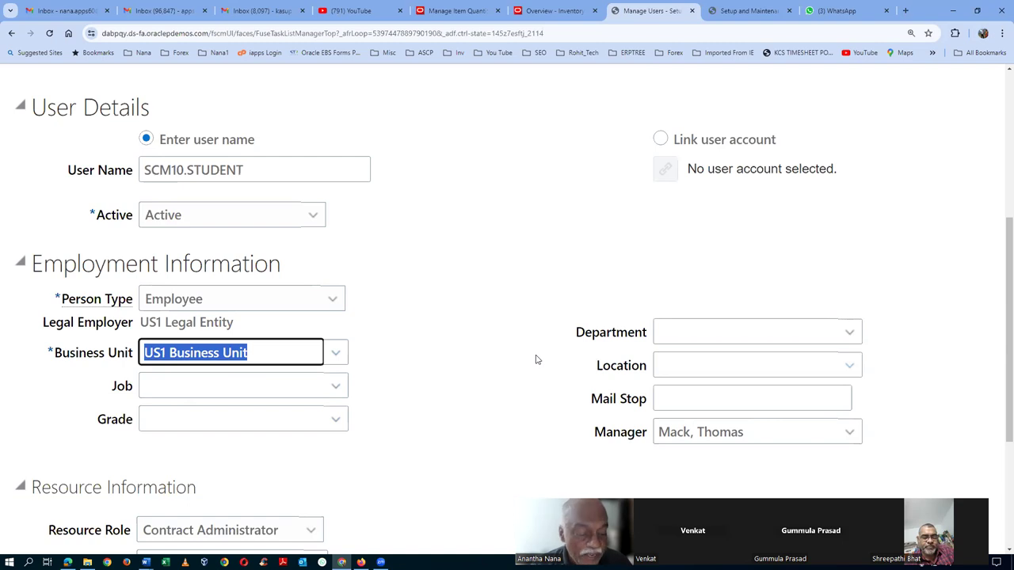
pyautogui.hotkey('alt', 'Tab')
pyautogui.press('Tab')
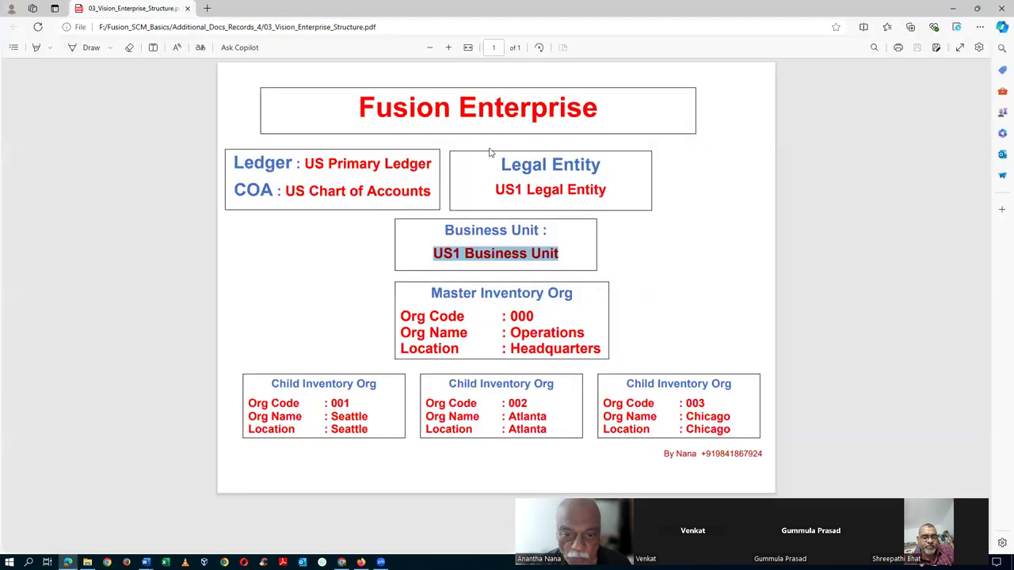
# - Clear the PDF highlight and switch back to scm10's Oracle user record
pyautogui.click(664, 288)
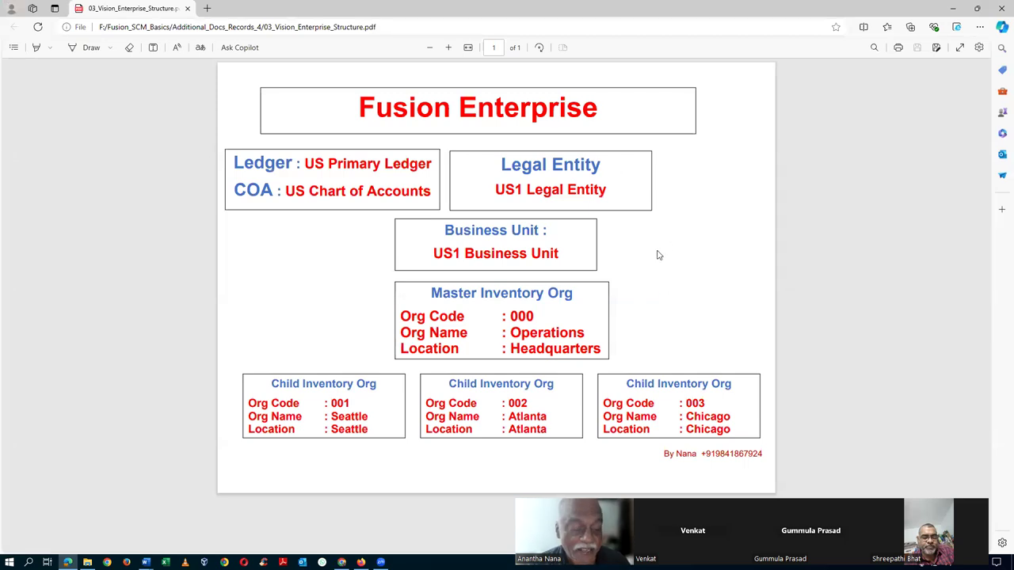
pyautogui.hotkey('alt', 'Tab')
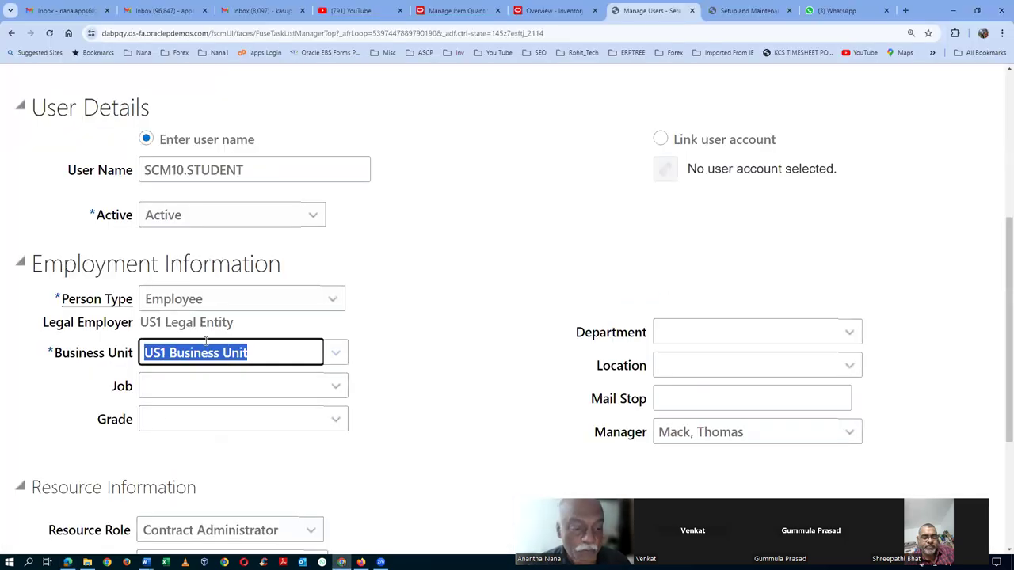
# - Cancel out of scm10's user record and enter man%data%access% as the task search term
pyautogui.click(303, 351)
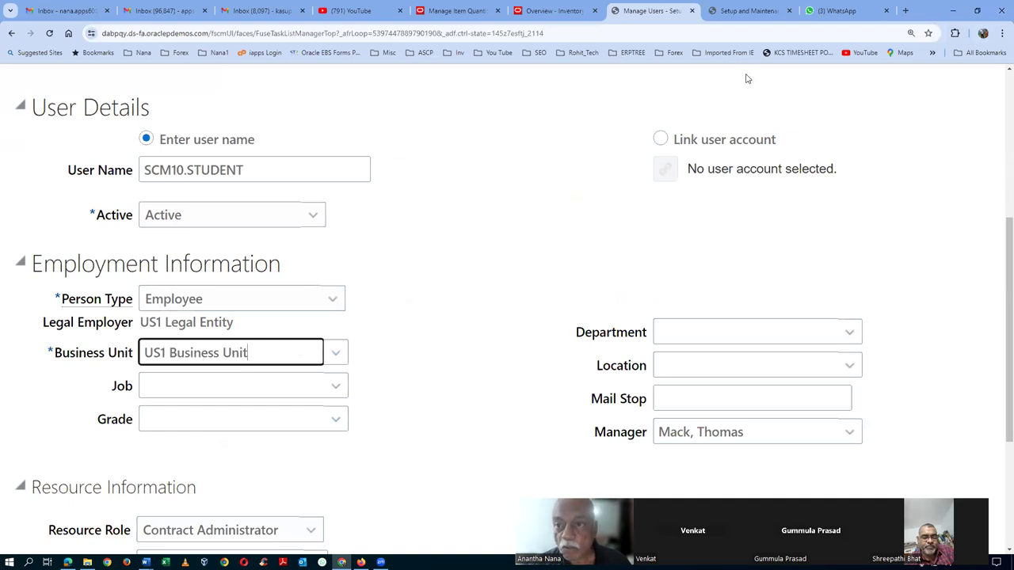
pyautogui.scroll(4, 998, 273)
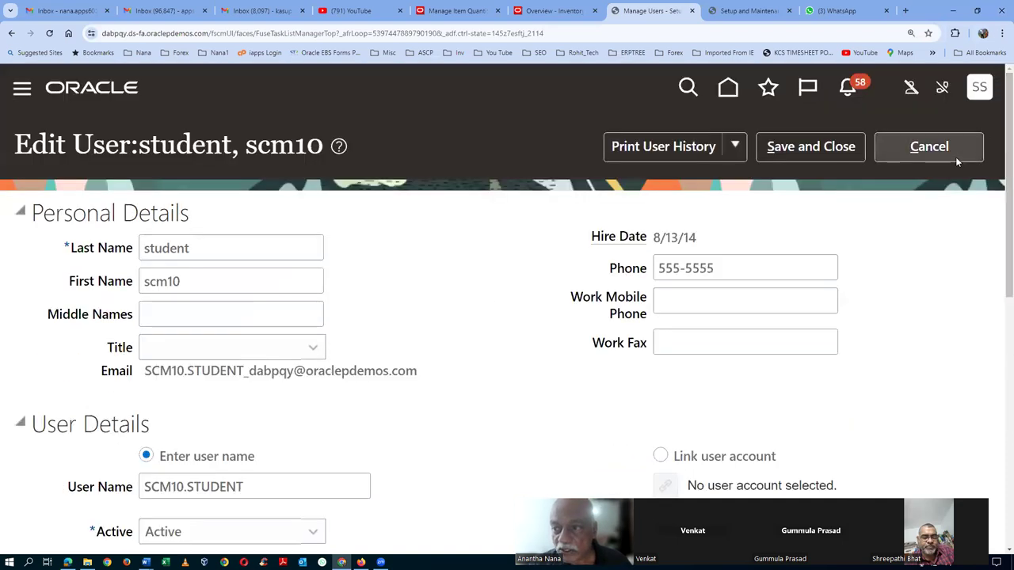
pyautogui.click(956, 157)
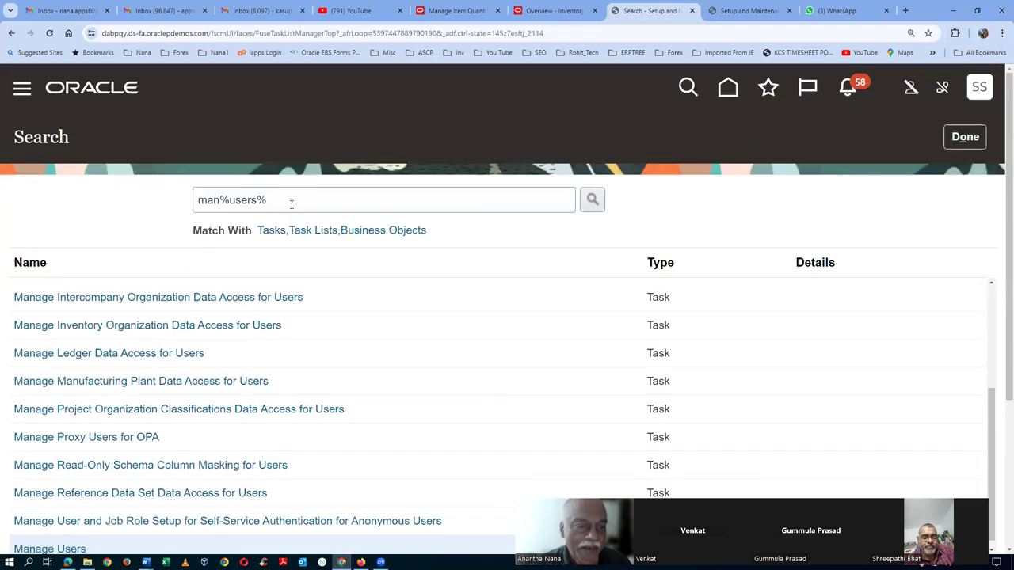
pyautogui.write('man%')
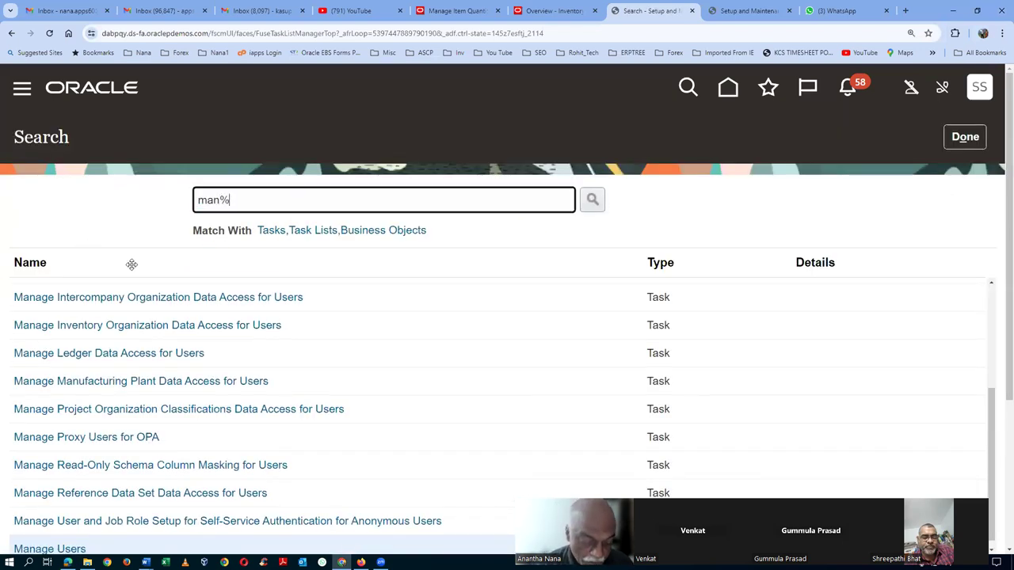
pyautogui.write('data%access%')
# - In Manage Data Access for Users, search data access for SCM10.STUDENT with role Advanced Procurement Requester
pyautogui.press('Return')
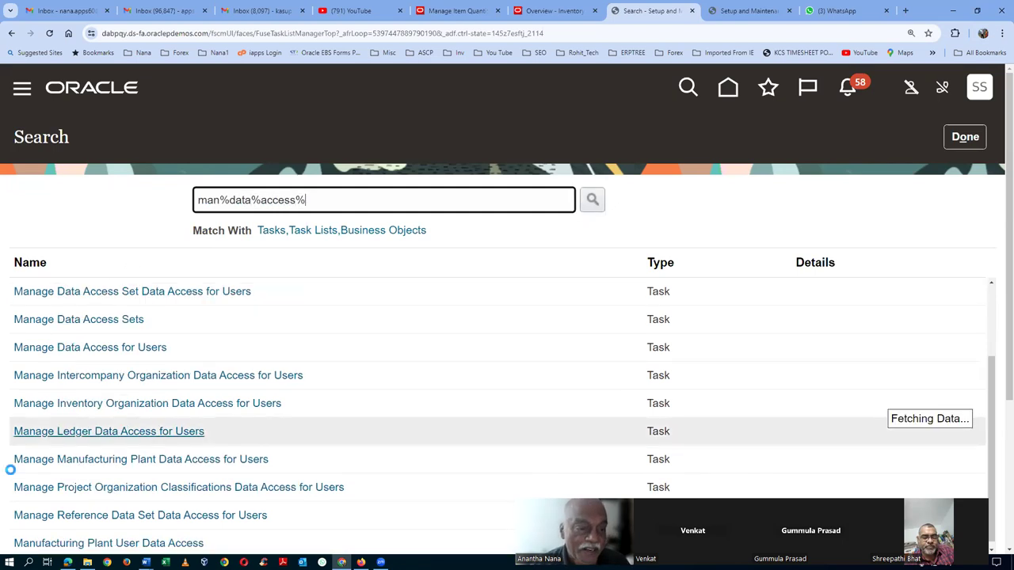
pyautogui.click(50, 353)
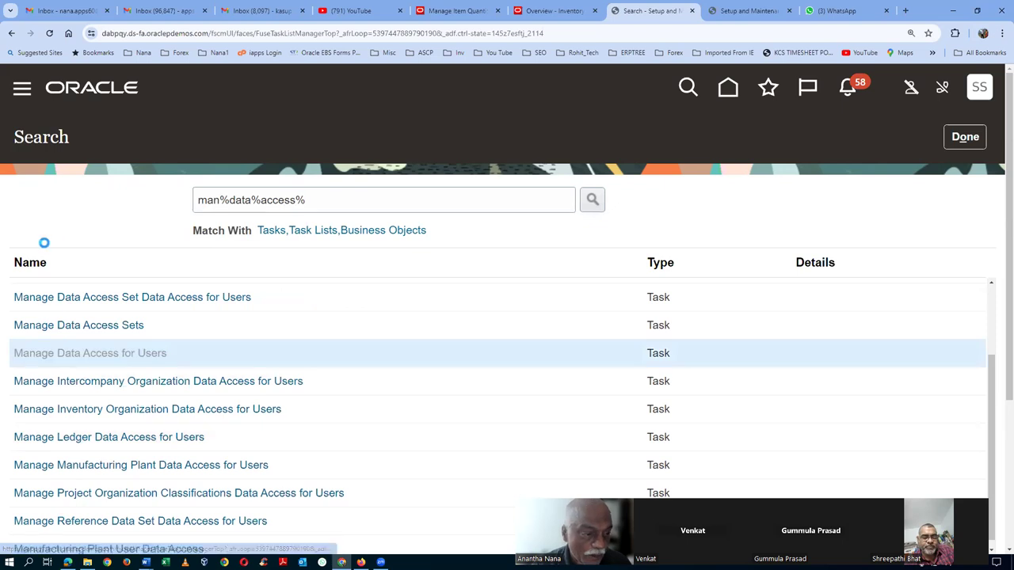
pyautogui.click(193, 195)
pyautogui.click(237, 312)
pyautogui.write('scm10')
pyautogui.press('Tab')
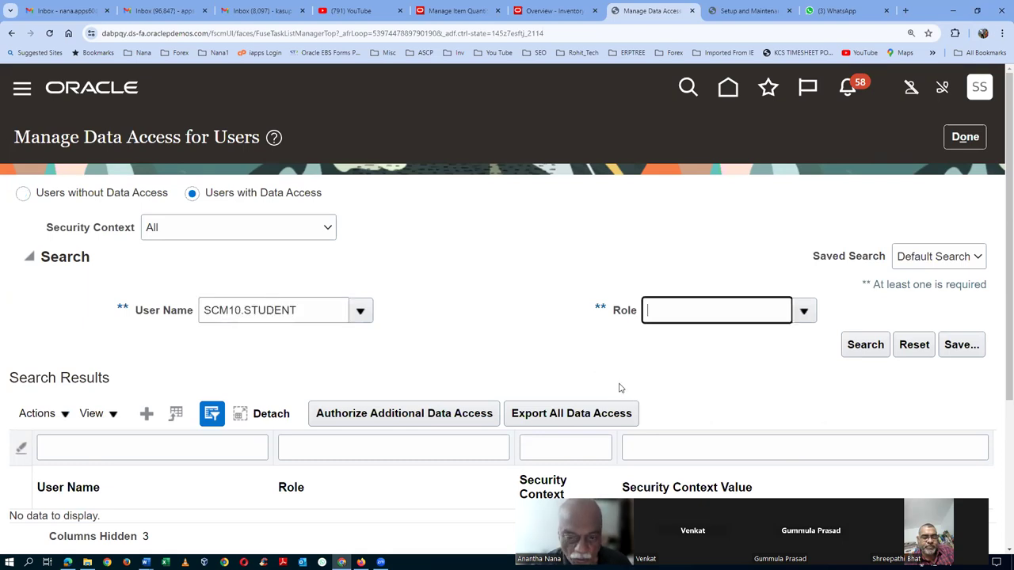
pyautogui.write('Advanced p')
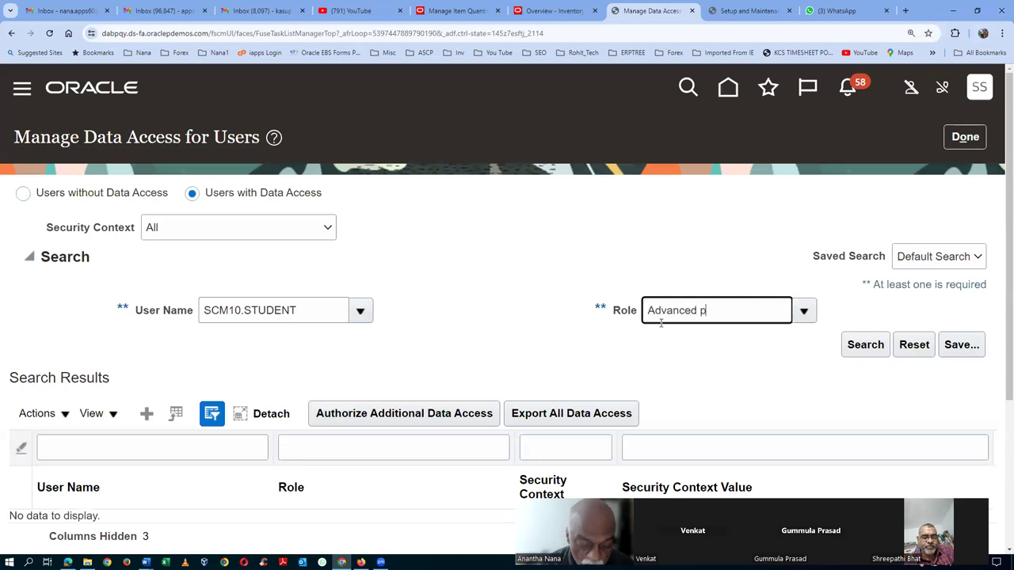
pyautogui.press('Tab')
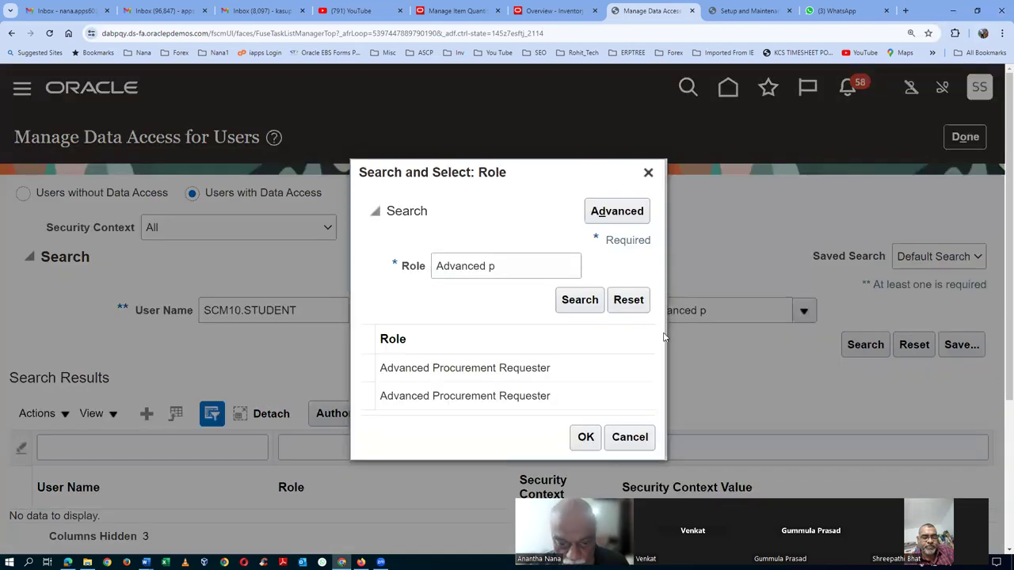
pyautogui.click(527, 377)
pyautogui.click(585, 437)
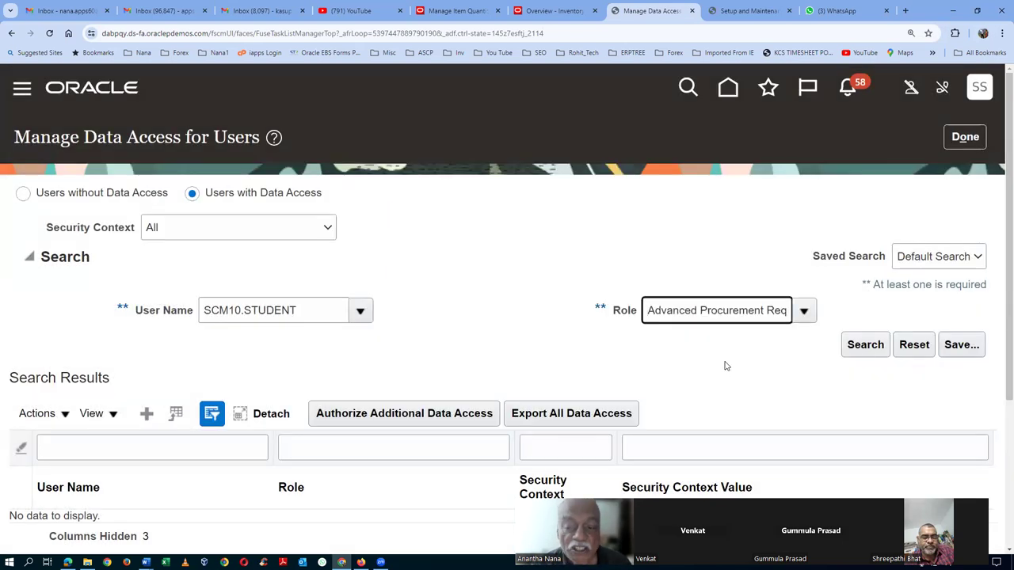
pyautogui.click(865, 345)
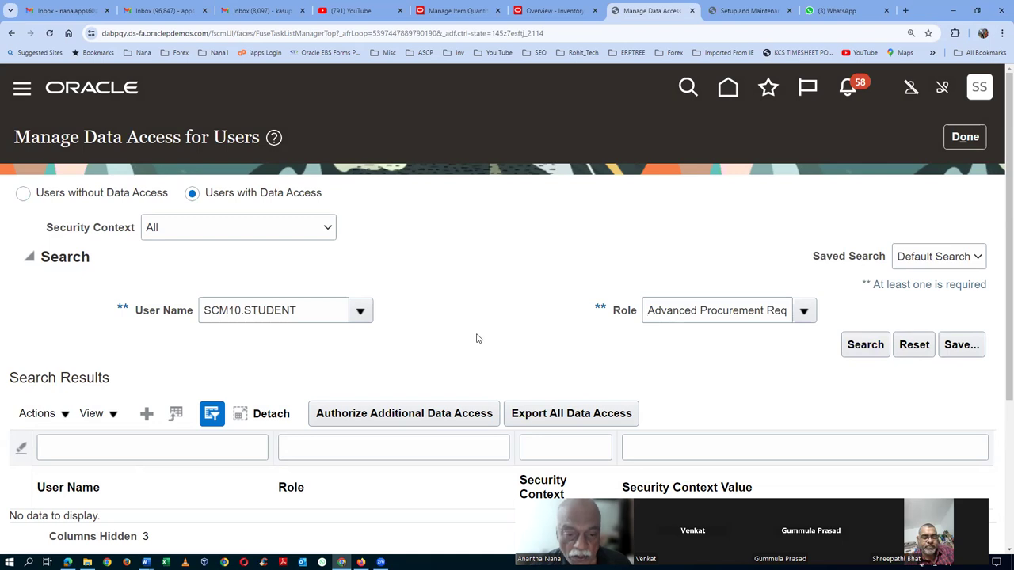
# - Find the US1 Business Unit row in the results, then switch to the enterprise structure PDF
pyautogui.scroll(-2, 477, 342)
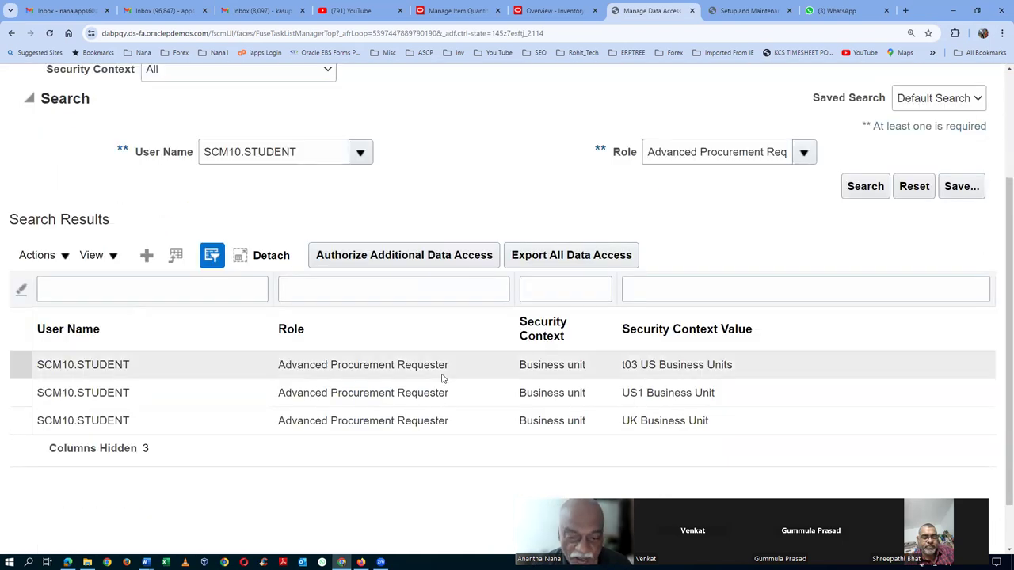
pyautogui.click(776, 402)
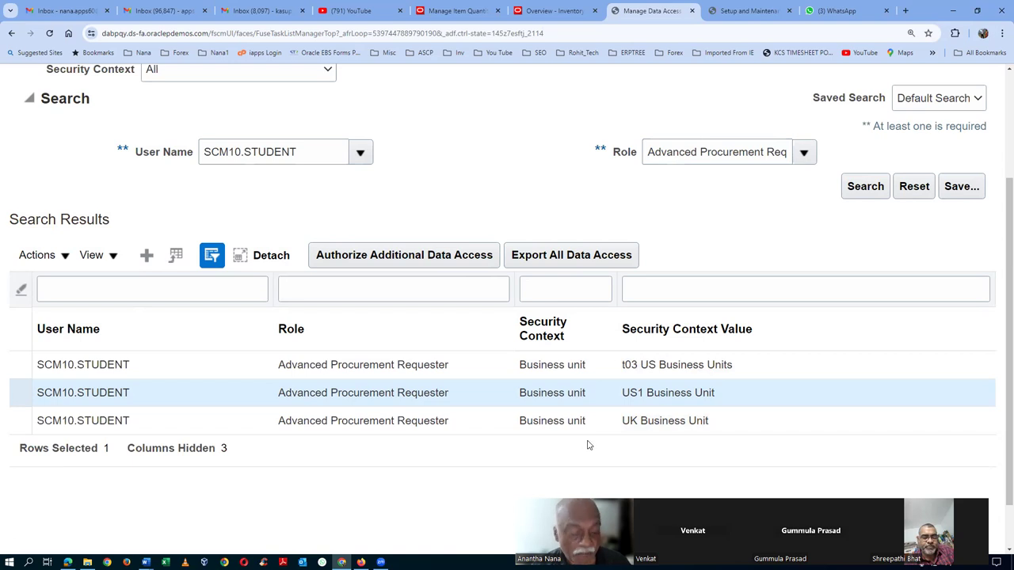
pyautogui.hotkey('alt', 'Tab')
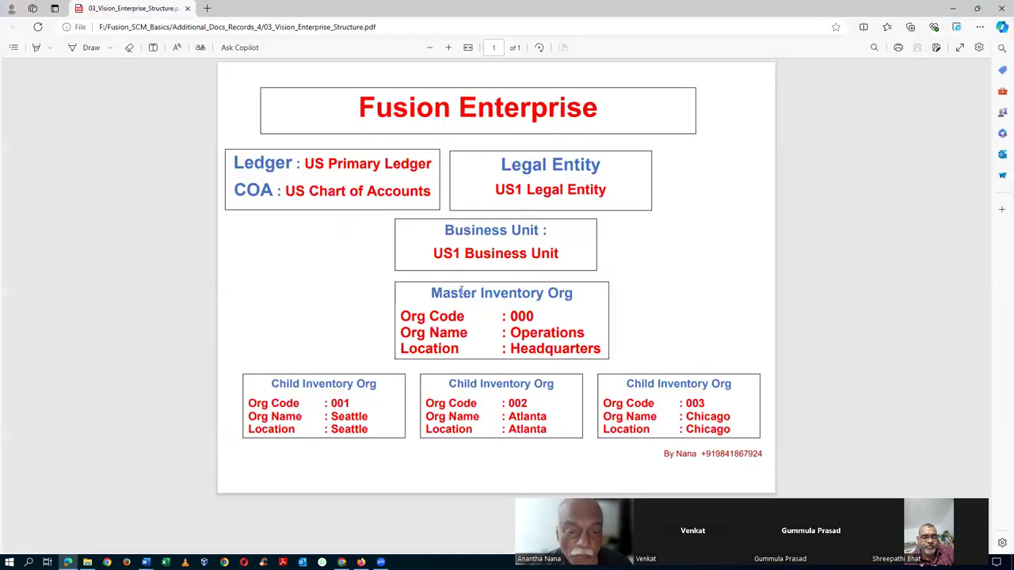
# - Highlight US1 Business Unit in the enterprise structure PDF, then return to the data access results
pyautogui.moveTo(434, 257); pyautogui.dragTo(560, 257)
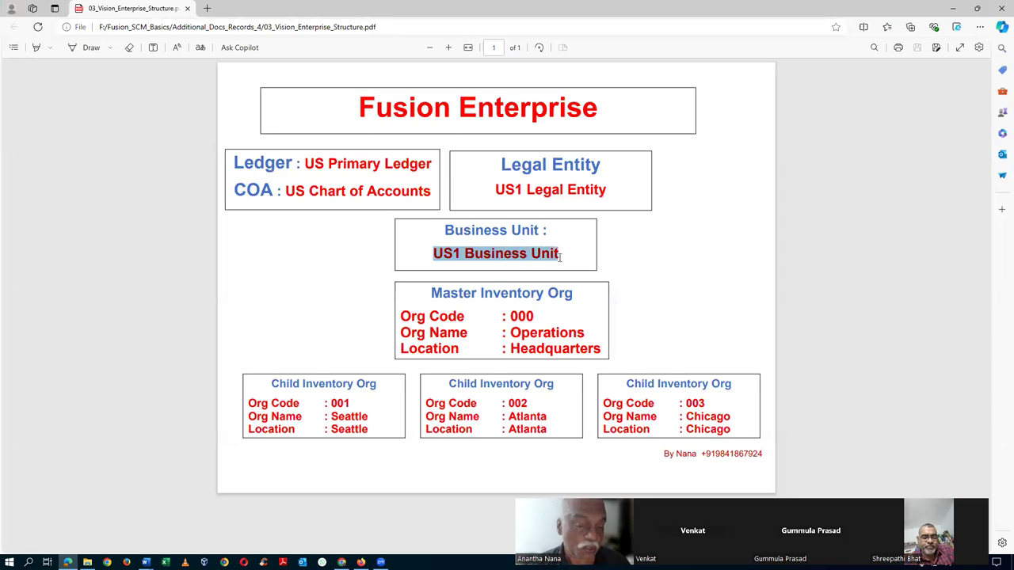
pyautogui.click(655, 287)
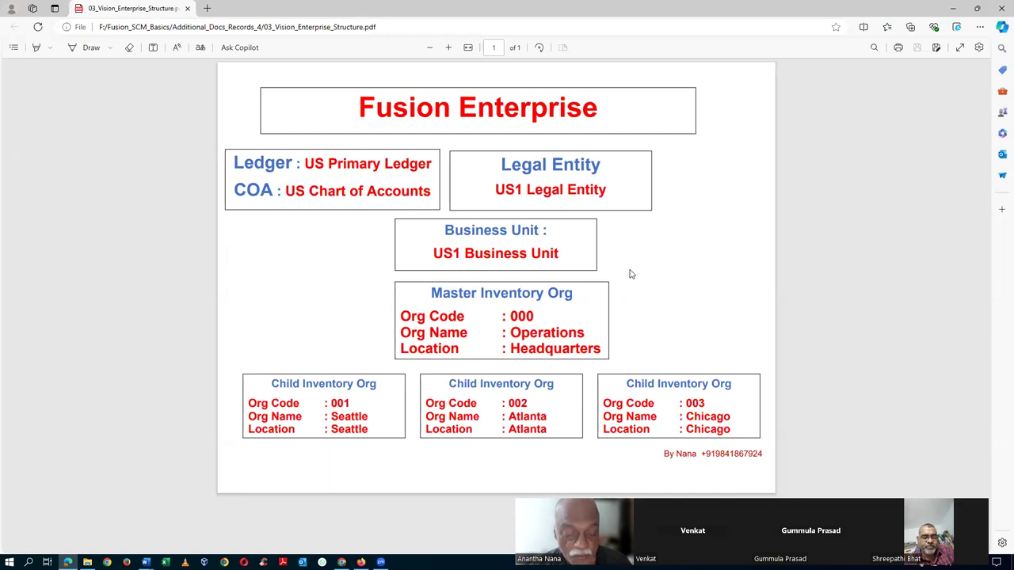
pyautogui.hotkey('alt', 'Tab')
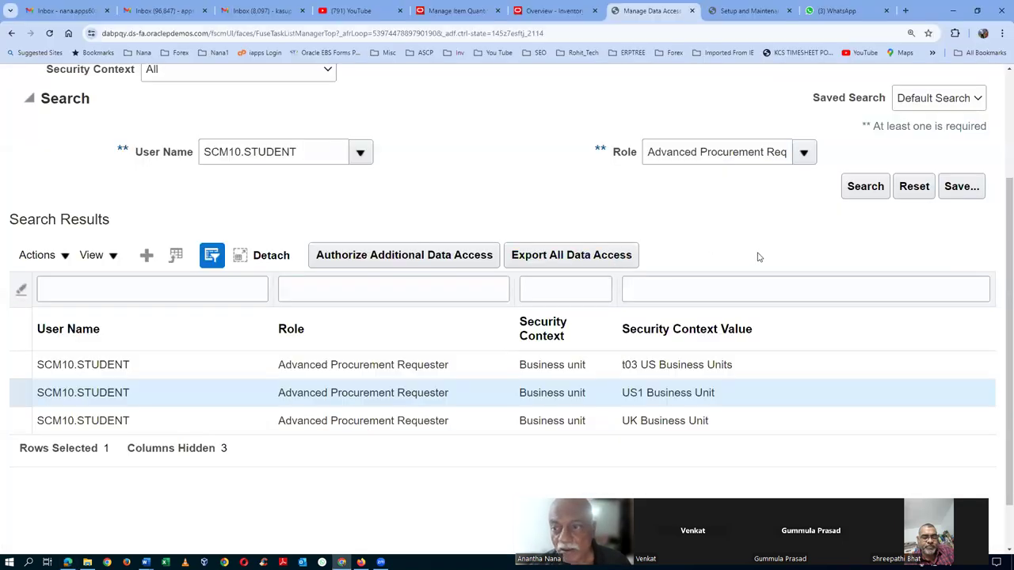
pyautogui.scroll(3, 755, 270)
# - Leave Manage Data Access for Users and the task search, returning to the home page
pyautogui.click(968, 139)
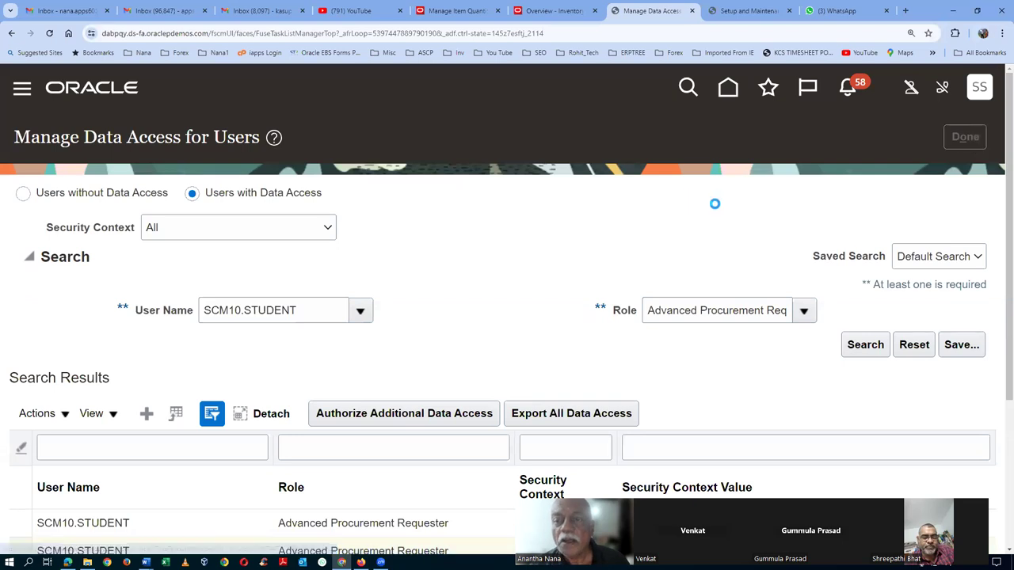
pyautogui.click(965, 137)
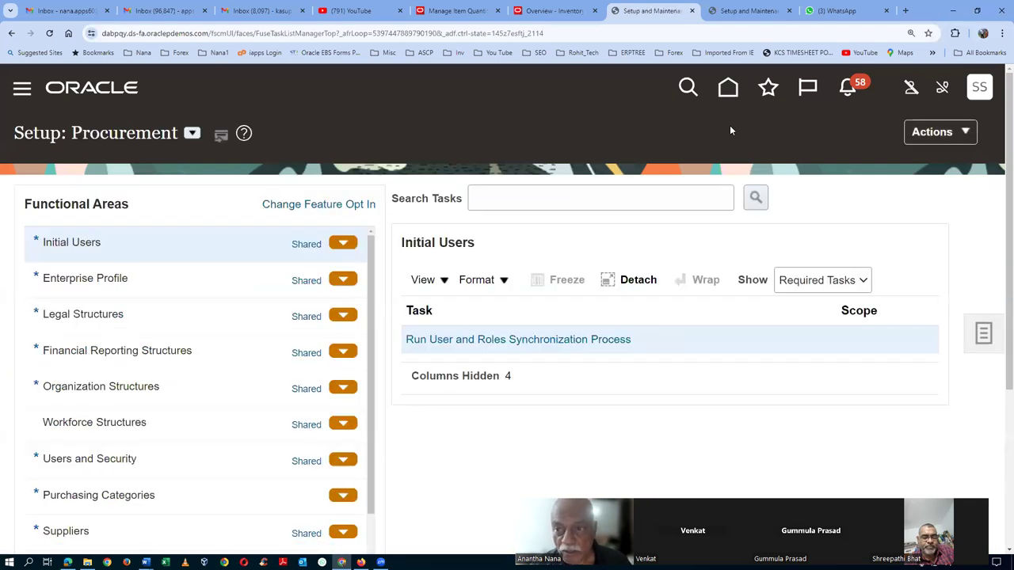
pyautogui.click(724, 89)
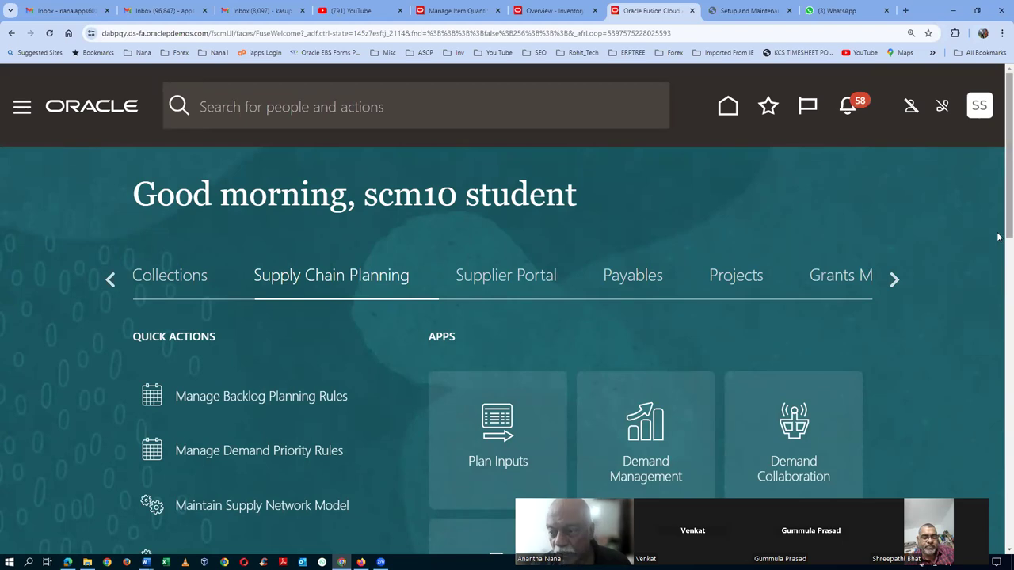
pyautogui.scroll(-1, 1000, 238)
# - Adjust the browser zoom and reopen Settings and Actions to reach About This Application
pyautogui.click(979, 89)
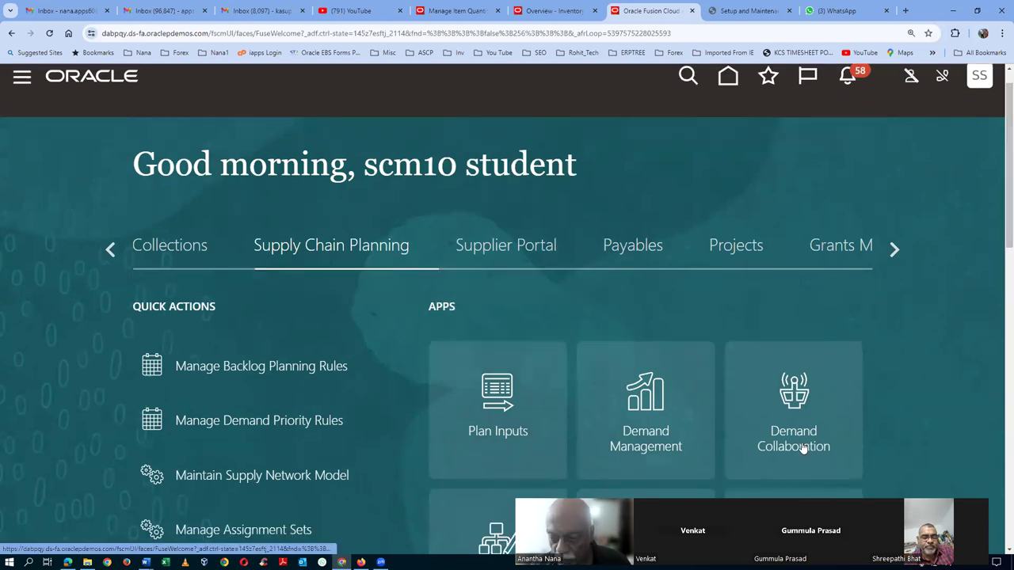
pyautogui.scroll(-1, 648, 494)
pyautogui.click(648, 493)
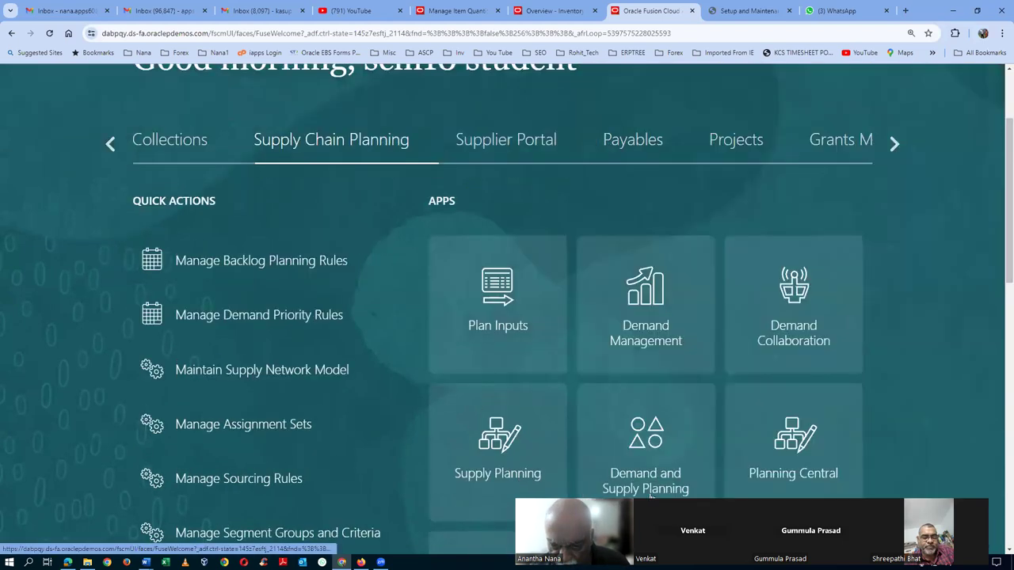
pyautogui.hotkey('ctrl', '-')
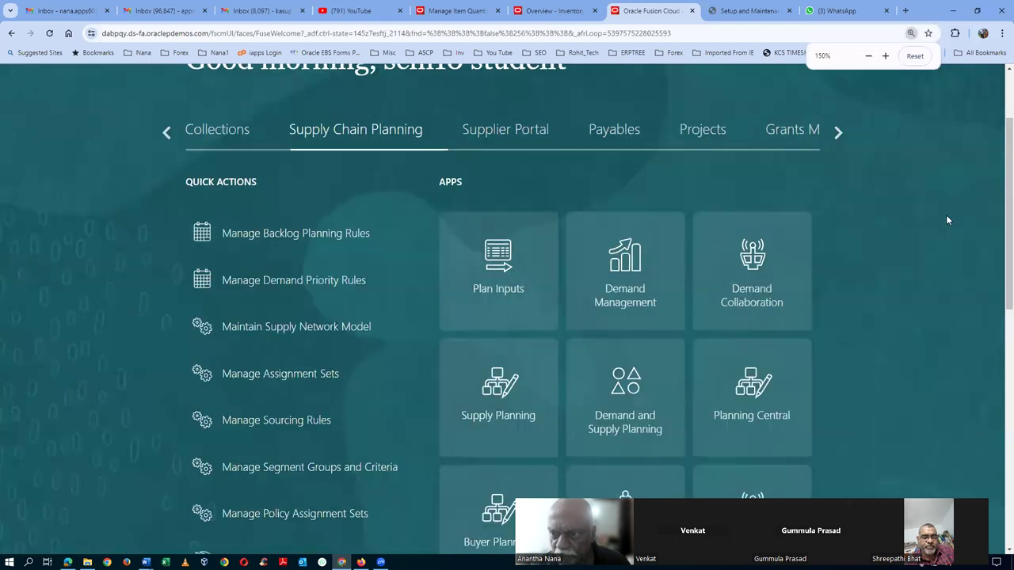
pyautogui.scroll(3, 999, 156)
pyautogui.click(983, 95)
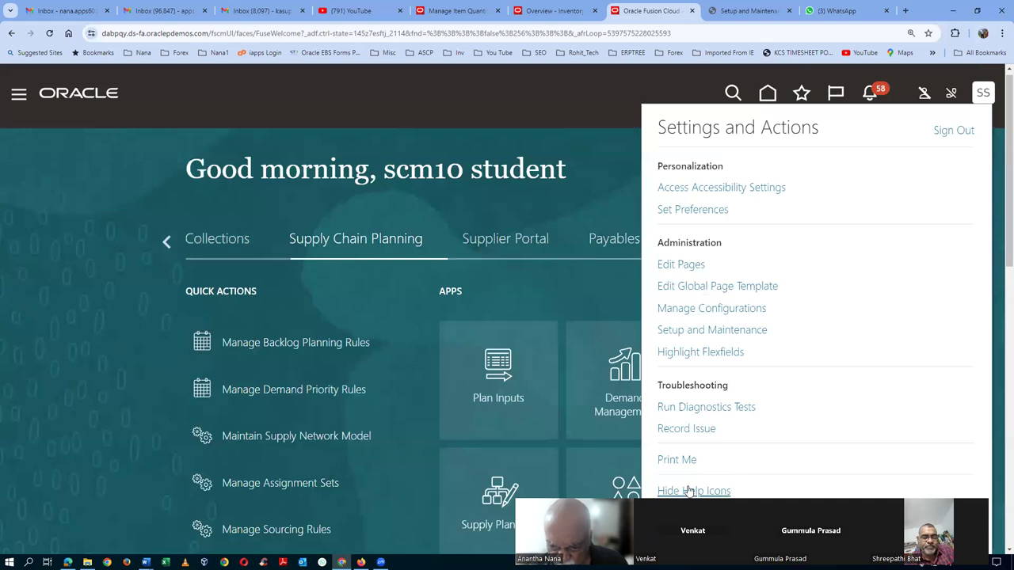
pyautogui.scroll(-1, 691, 486)
pyautogui.hotkey('ctrl', '+')
# - Note release 24C in About This Application, close the dialog, and enlarge the page
pyautogui.hotkey('ctrl', '-')
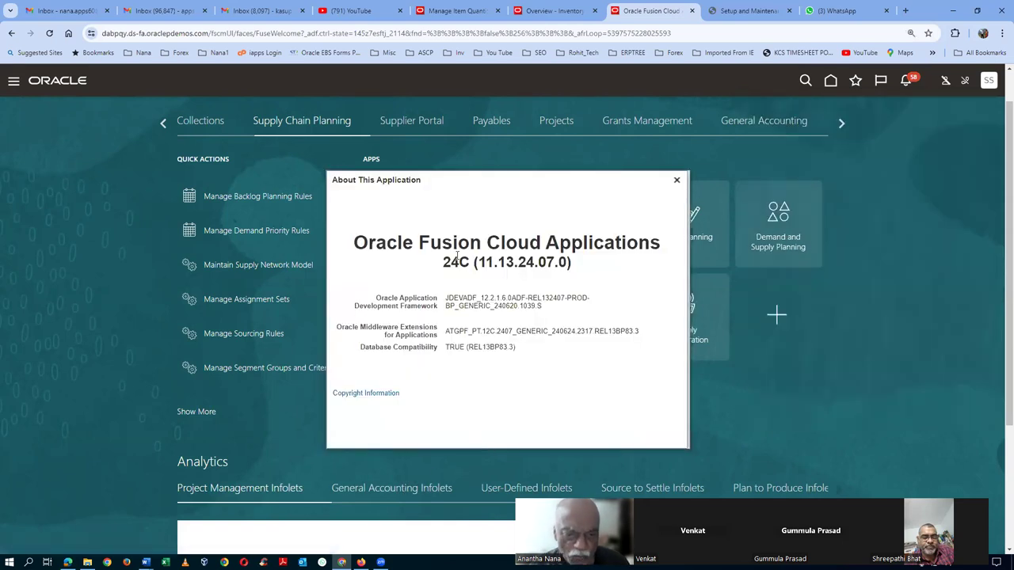
pyautogui.moveTo(443, 264); pyautogui.dragTo(469, 263)
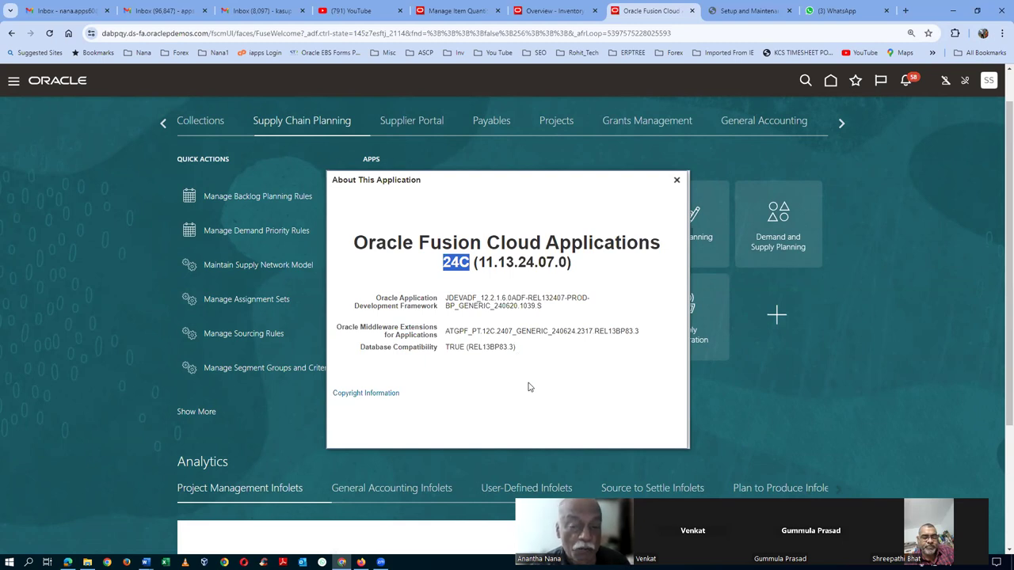
pyautogui.click(677, 181)
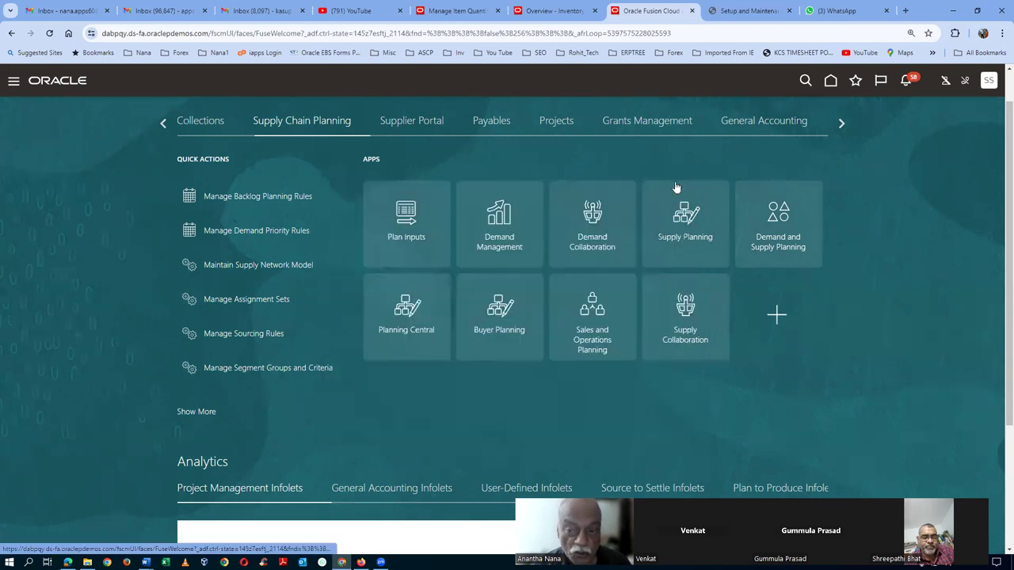
pyautogui.hotkey('ctrl', '+')
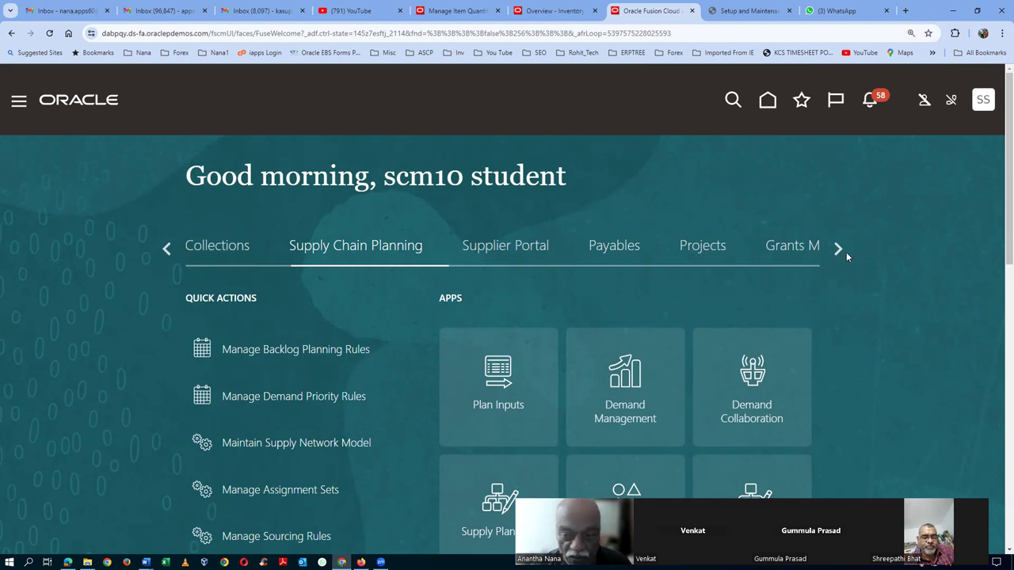
# - Page the home app areas back to Procurement and open the Shop requisitions page
pyautogui.click(167, 251)
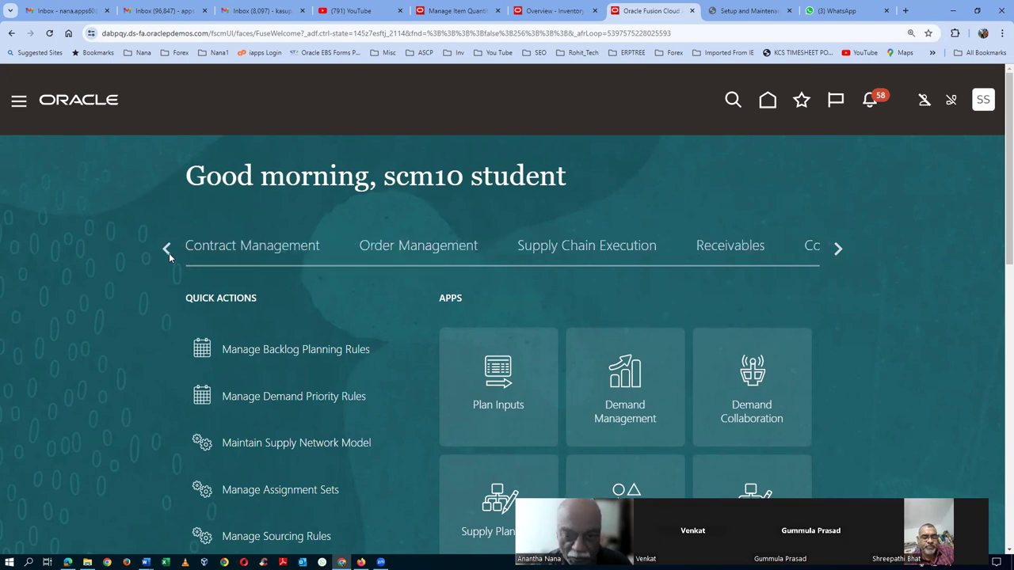
pyautogui.click(168, 251)
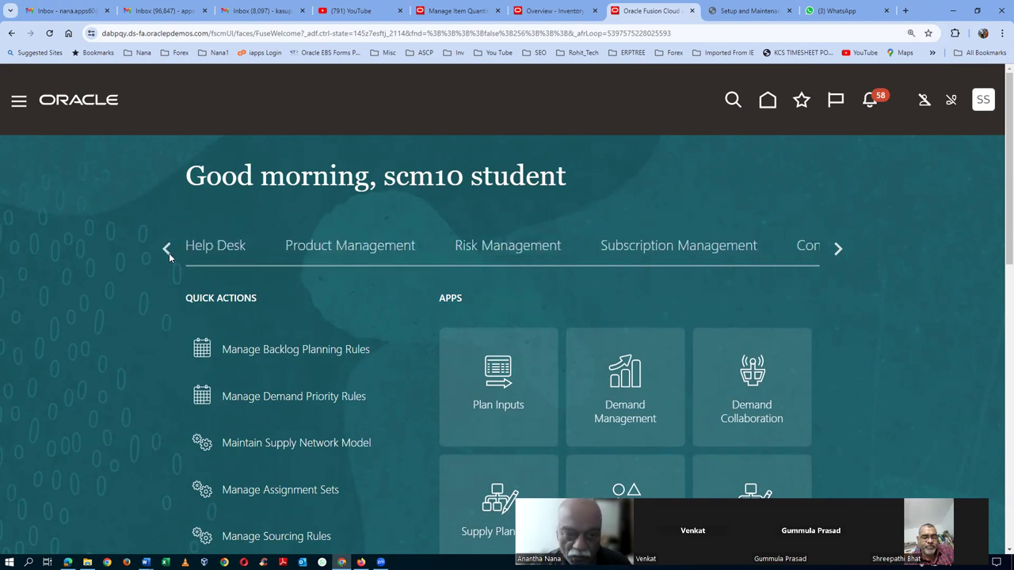
pyautogui.click(169, 253)
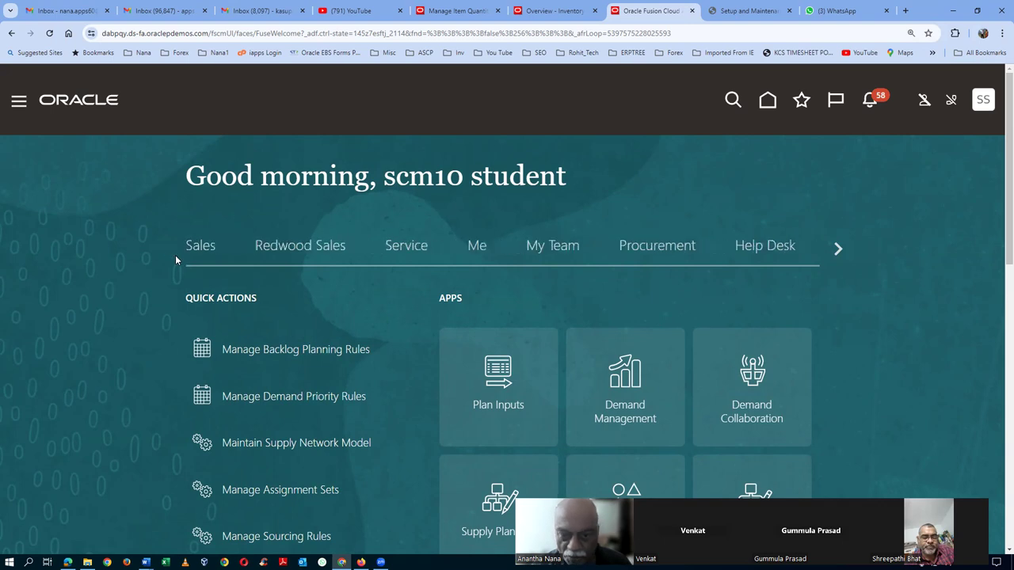
pyautogui.click(670, 245)
pyautogui.scroll(-2, 913, 329)
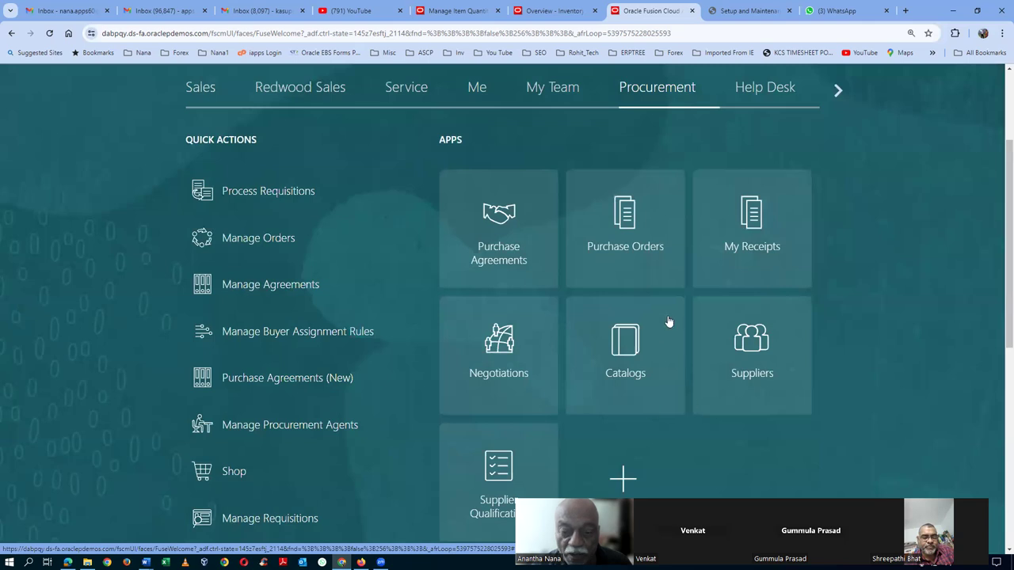
pyautogui.scroll(-1, 670, 322)
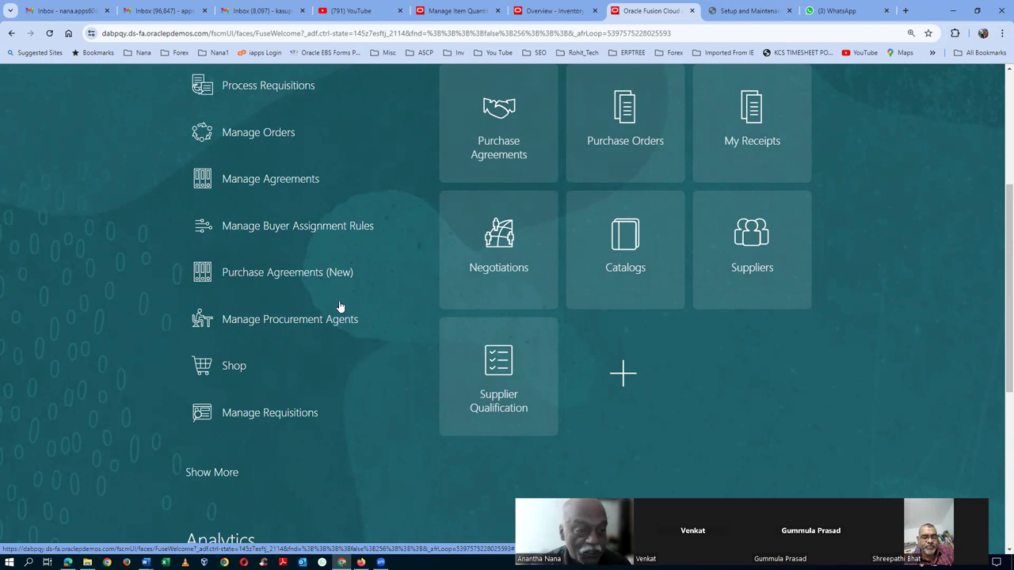
pyautogui.scroll(1, 341, 301)
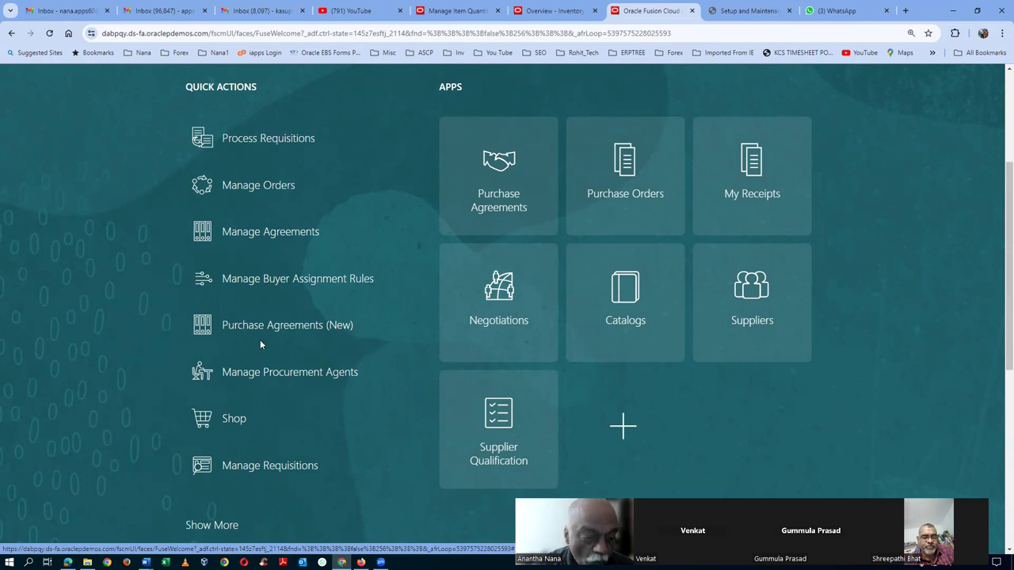
pyautogui.click(239, 425)
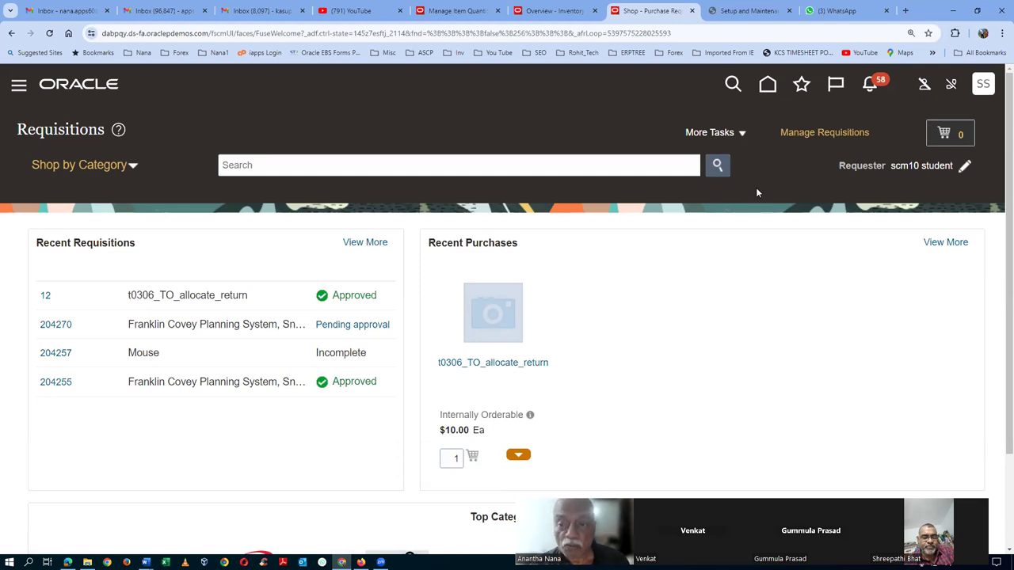
# - In Update Requisition Preferences, keep t03 US Business Units and deliver-to location t03_loc_2
pyautogui.click(722, 136)
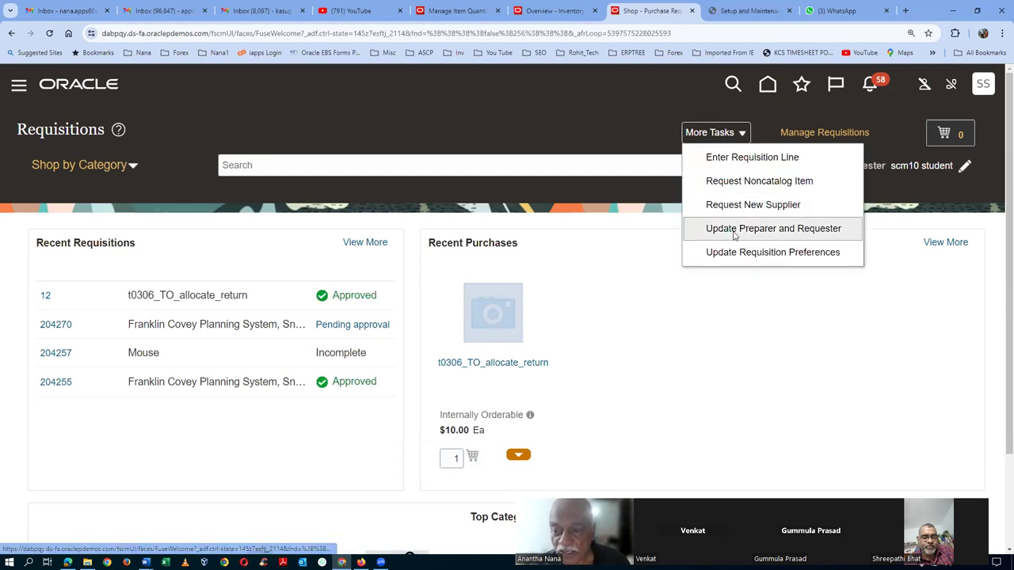
pyautogui.click(736, 257)
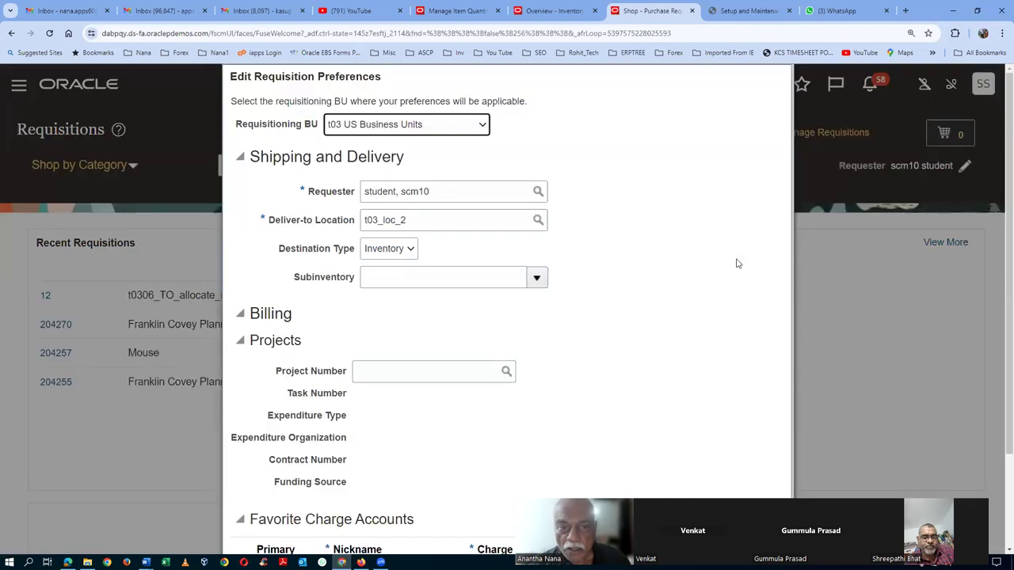
pyautogui.click(449, 130)
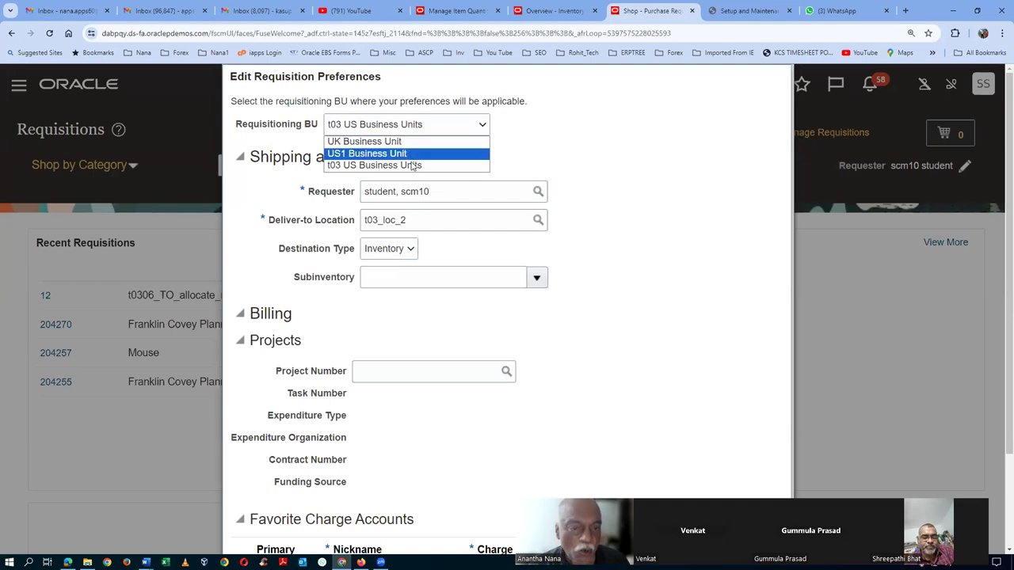
pyautogui.click(438, 129)
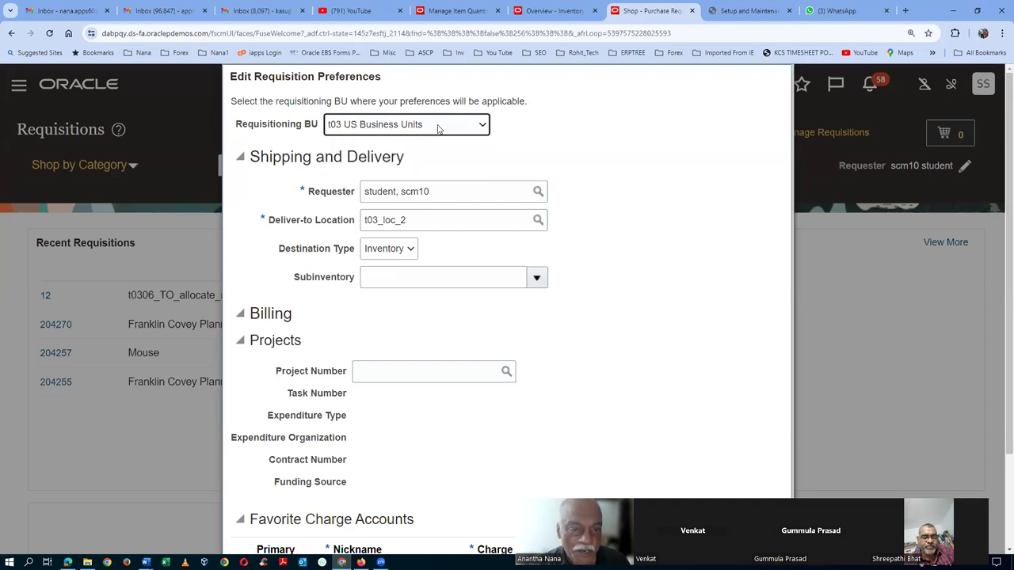
pyautogui.click(419, 219)
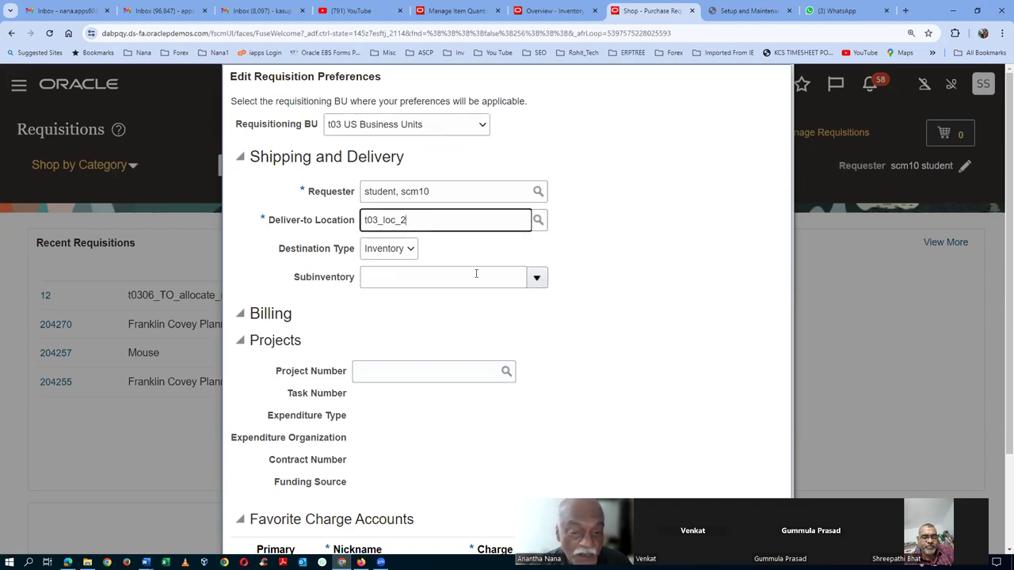
# - Set the subinventory to SFSI and save the requisition preferences
pyautogui.click(537, 278)
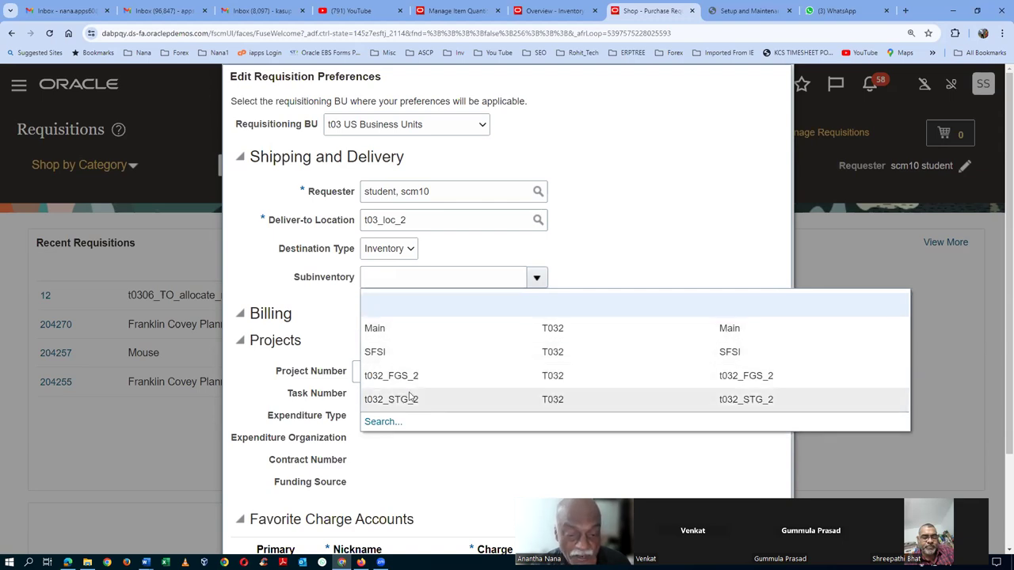
pyautogui.click(592, 220)
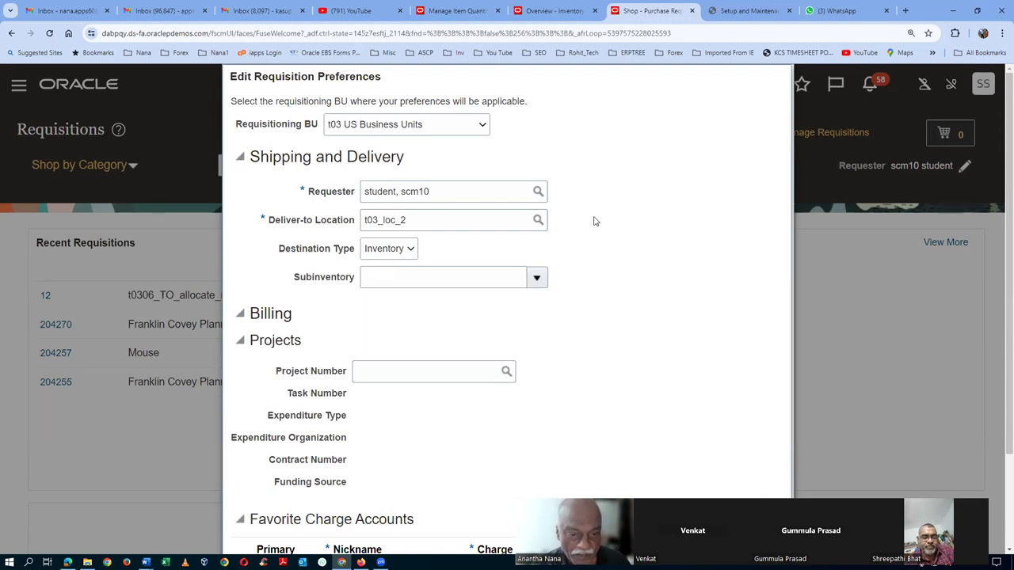
pyautogui.click(537, 279)
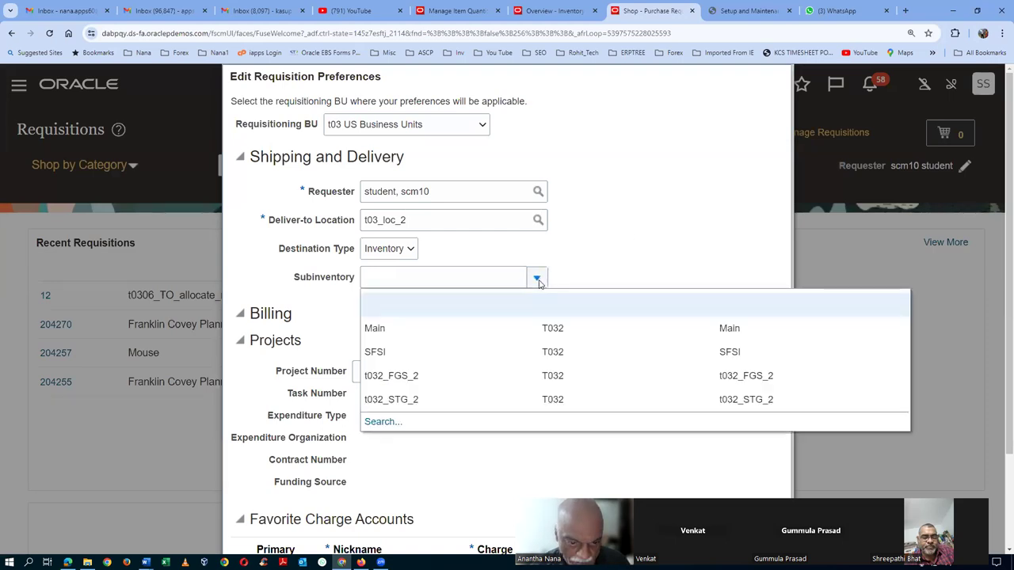
pyautogui.click(378, 351)
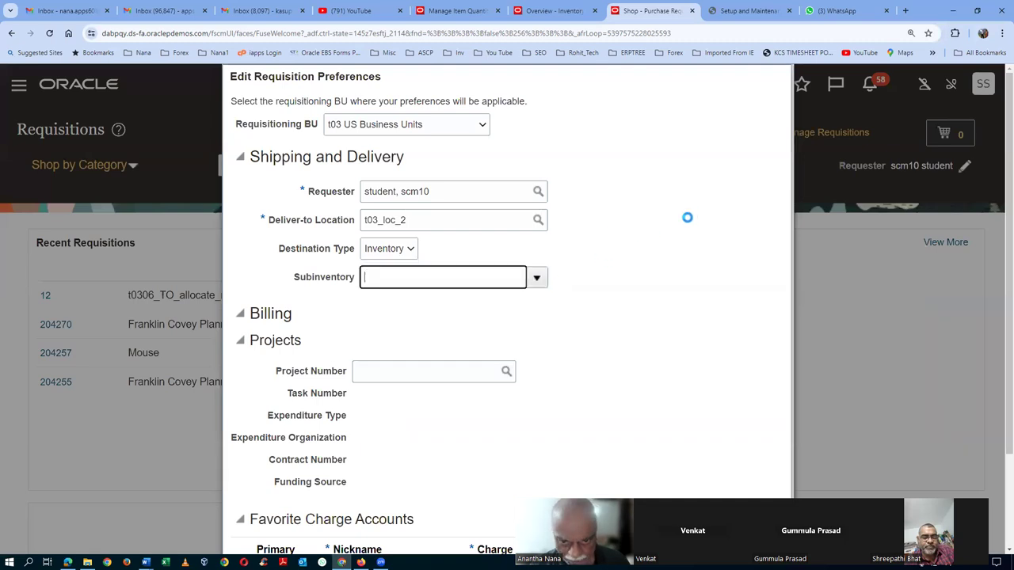
pyautogui.click(646, 241)
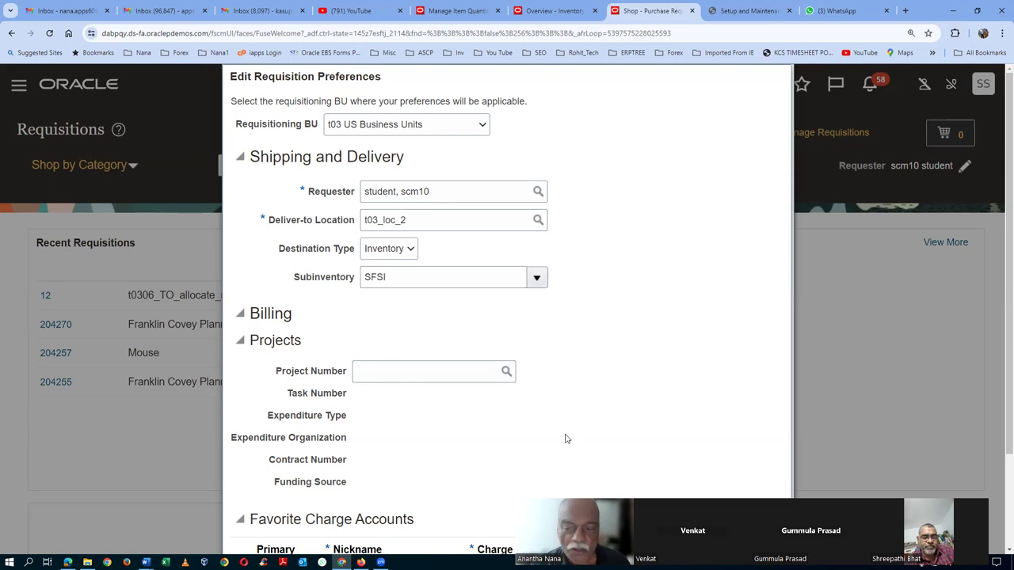
pyautogui.scroll(-2, 579, 438)
pyautogui.scroll(2, 577, 439)
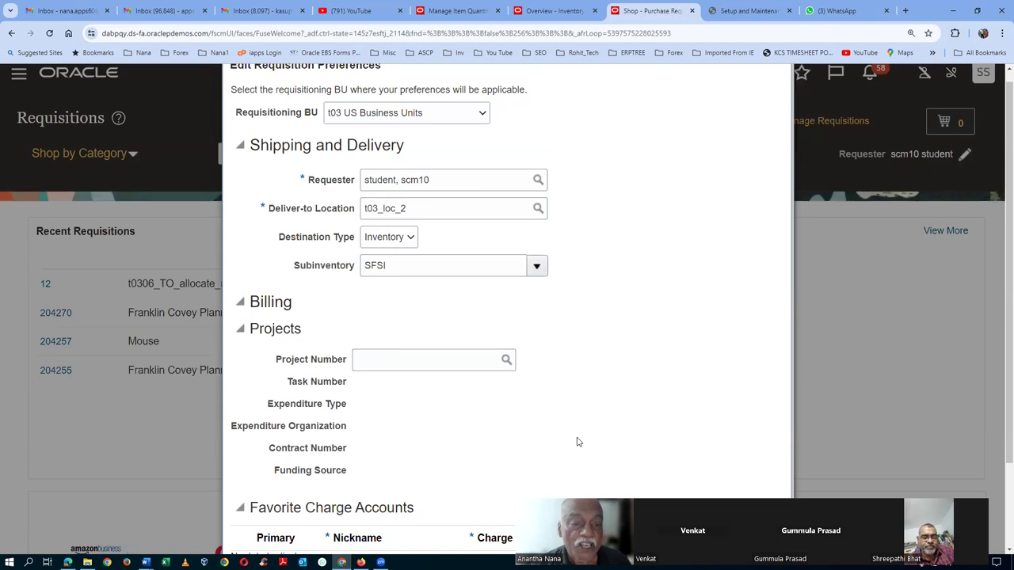
pyautogui.click(422, 209)
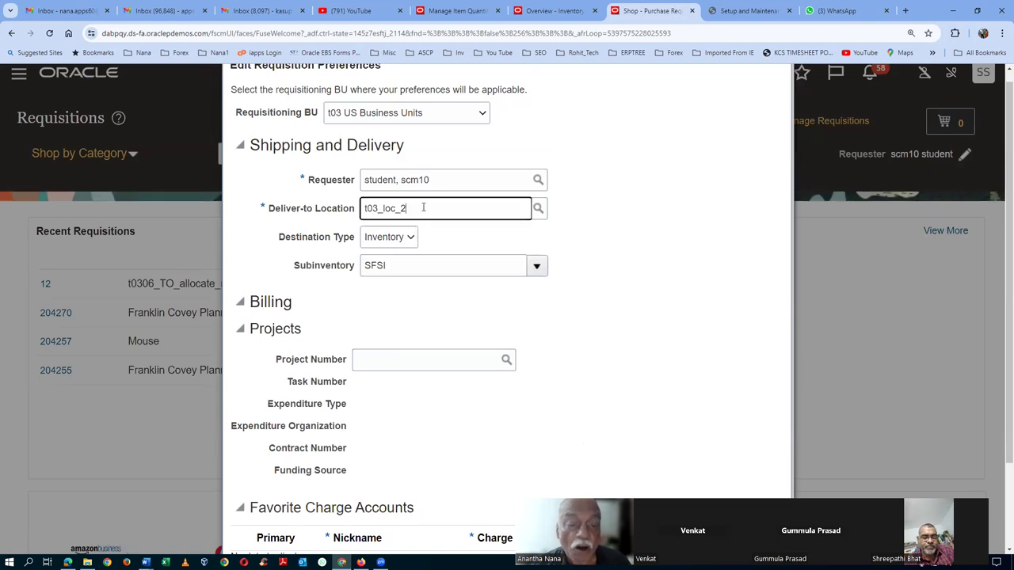
pyautogui.scroll(-2, 685, 322)
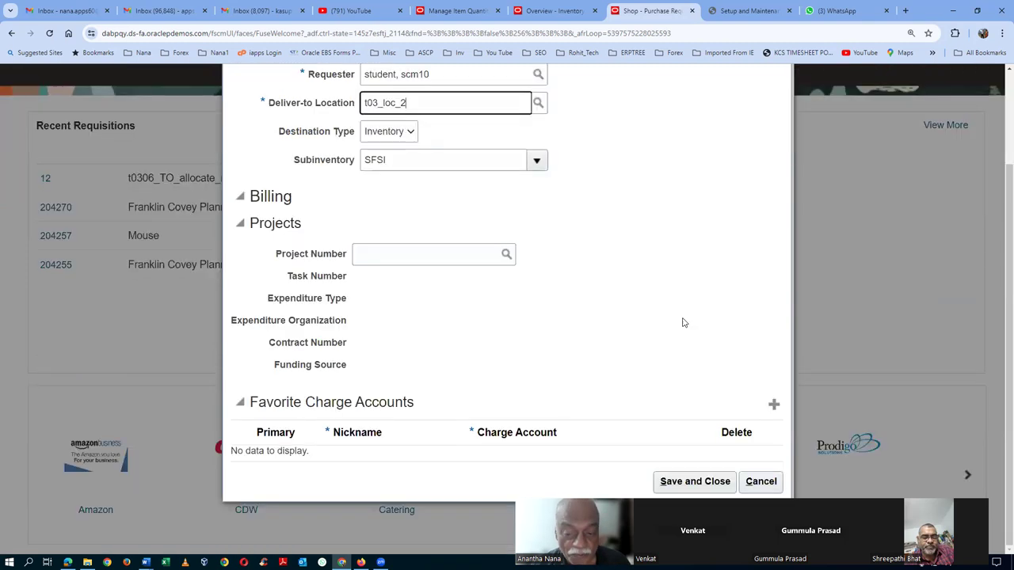
pyautogui.click(697, 482)
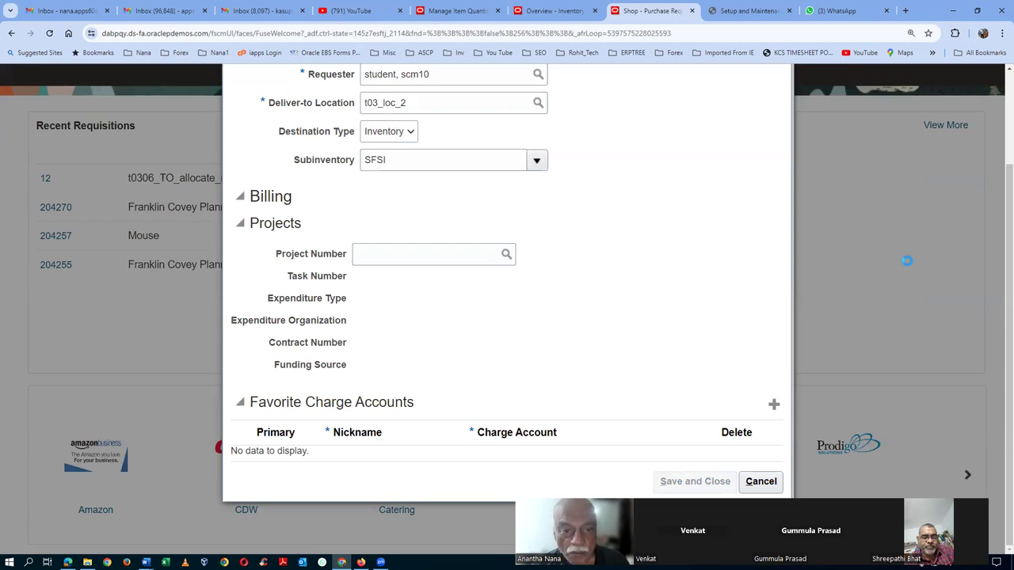
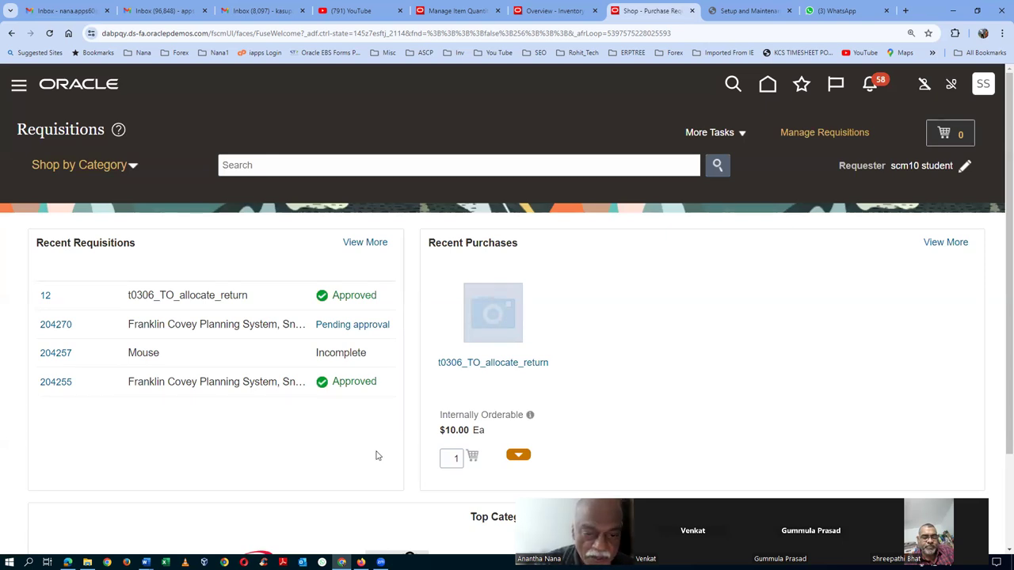
# - Review the requisition preferences, keep Inventory as destination type, and close without saving
pyautogui.click(706, 134)
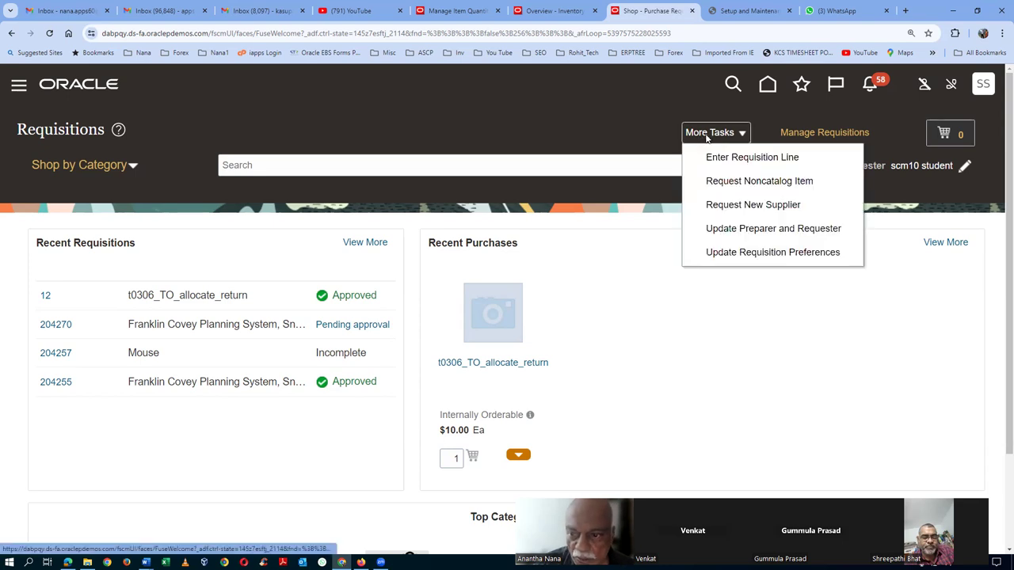
pyautogui.click(733, 252)
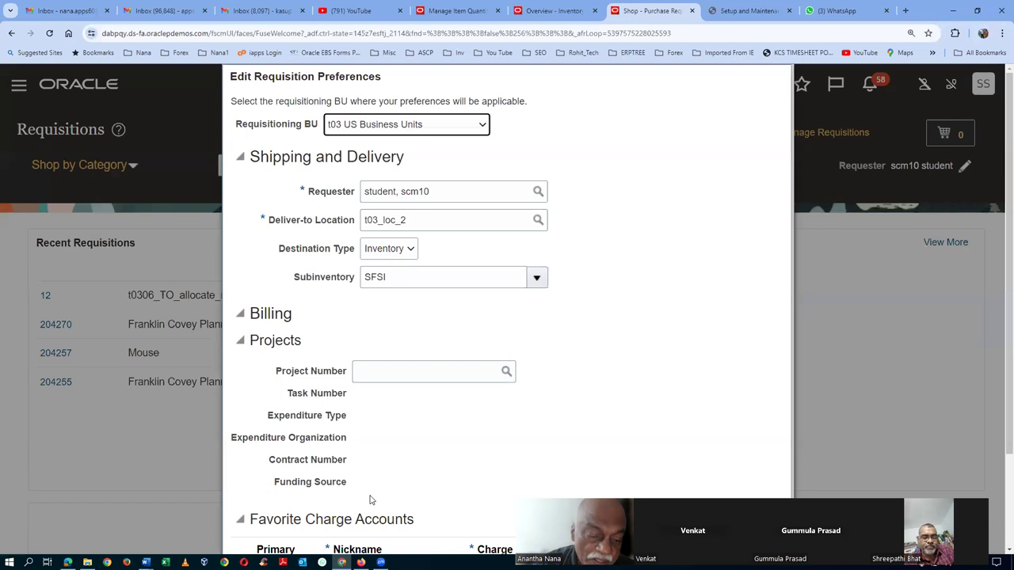
pyautogui.scroll(-1, 369, 500)
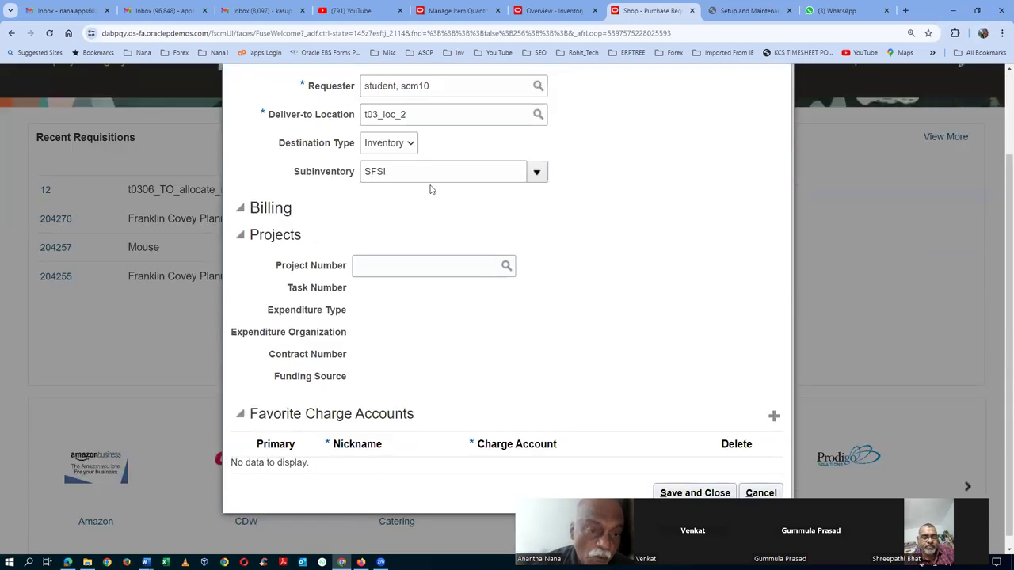
pyautogui.click(395, 151)
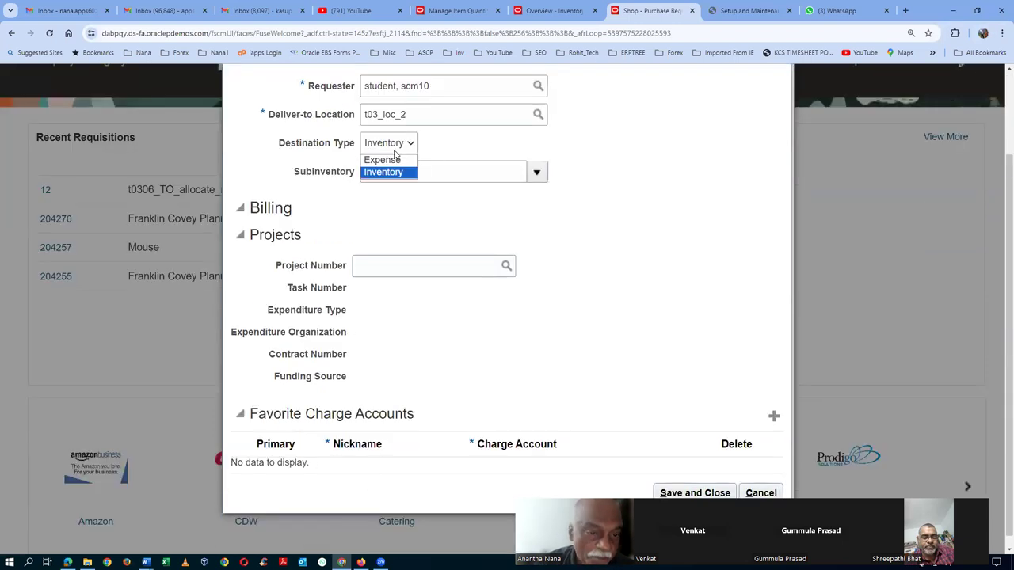
pyautogui.click(395, 152)
pyautogui.click(665, 229)
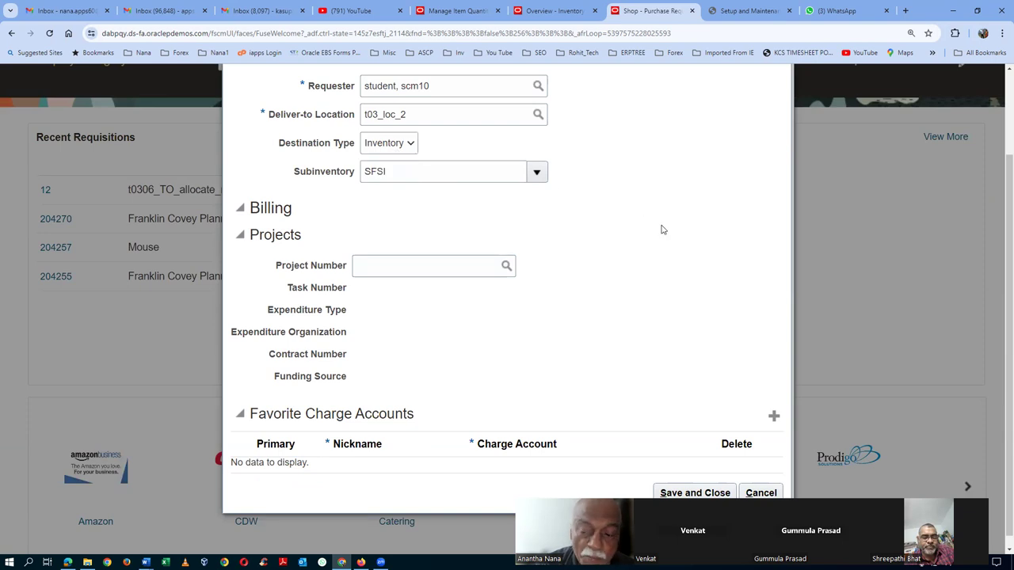
pyautogui.click(760, 493)
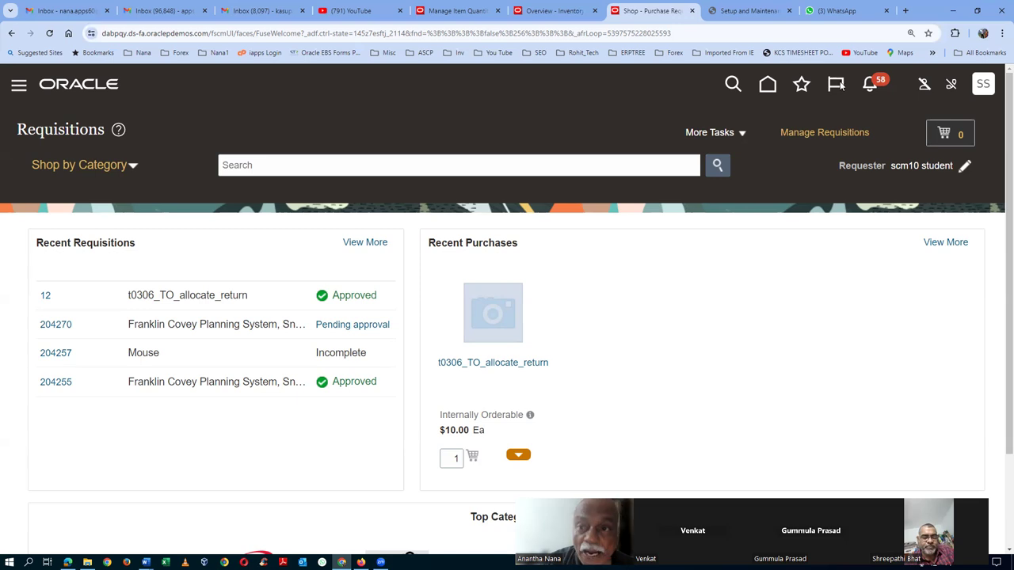
# - Search setup tasks for man%req%app% and open Manage Requisition Approvals
pyautogui.click(744, 10)
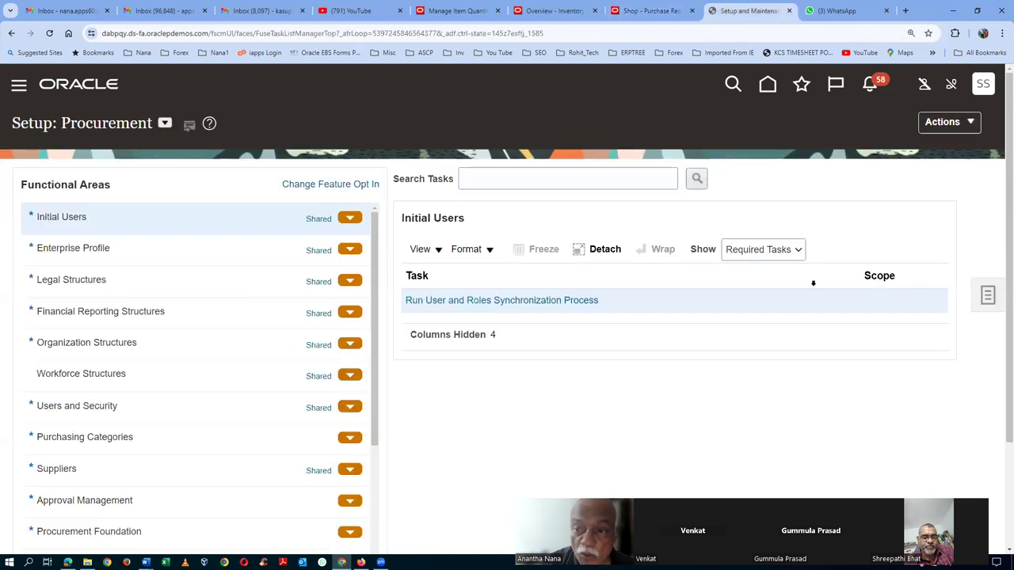
pyautogui.click(987, 305)
pyautogui.click(886, 347)
pyautogui.click(316, 183)
pyautogui.write('man%')
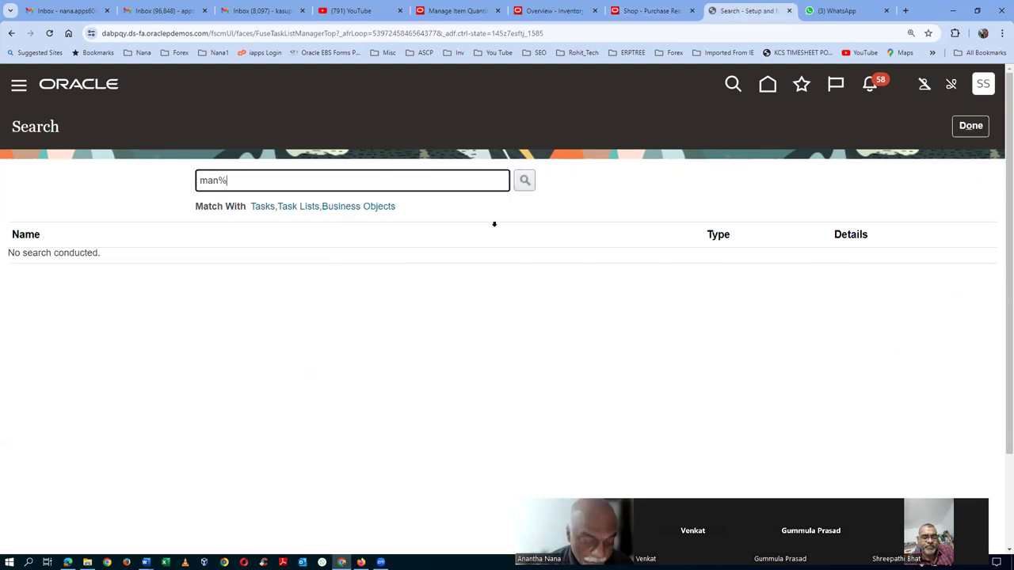
pyautogui.write('req%app%')
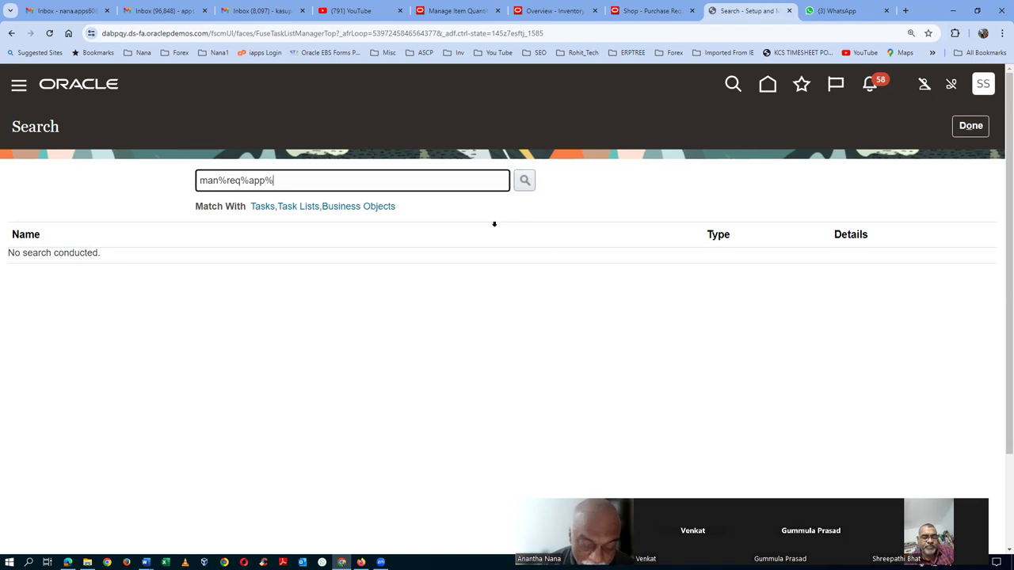
pyautogui.press('Return')
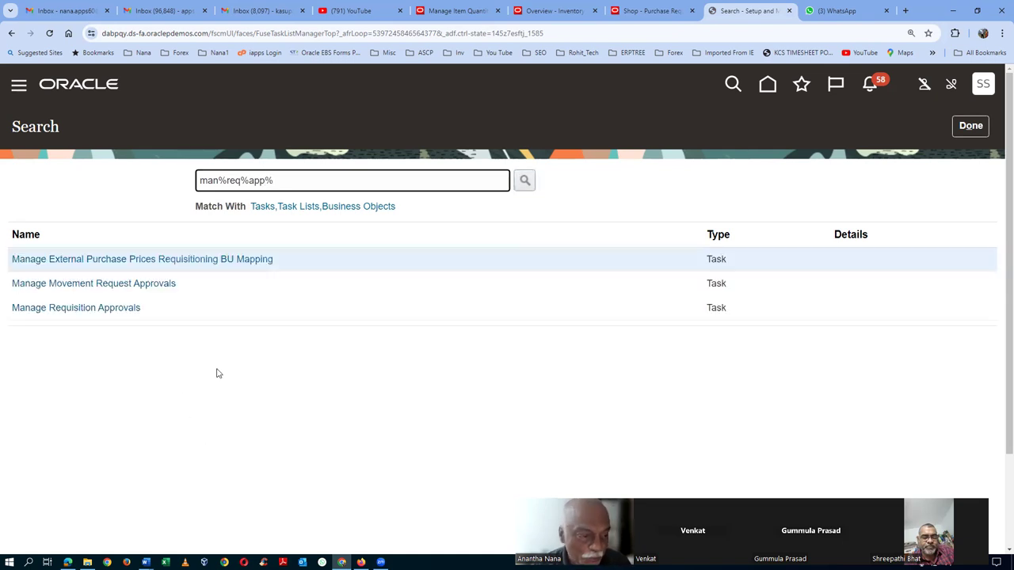
pyautogui.click(48, 308)
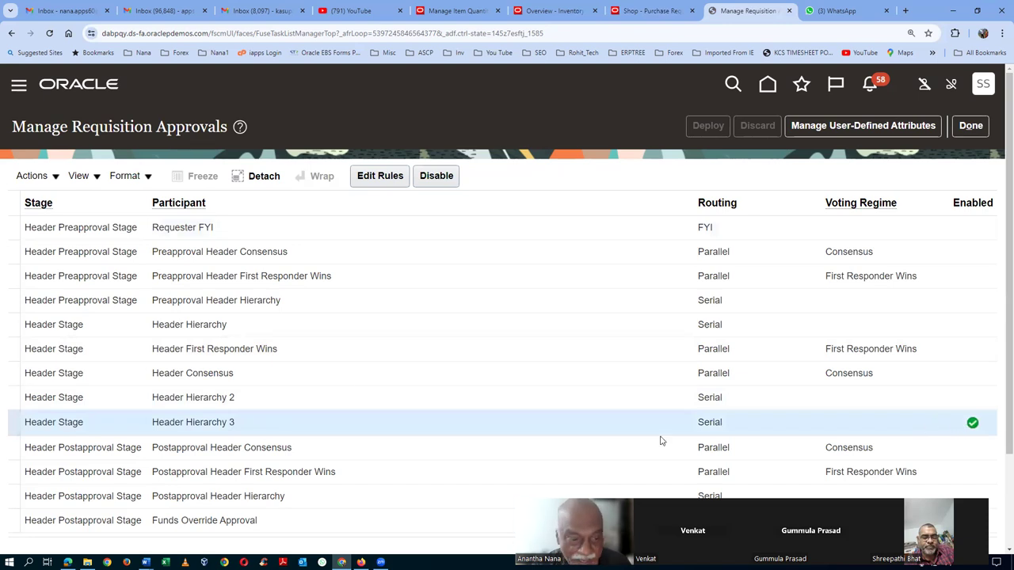
# - In Header Hierarchy 3 rules, open the IR TO rule's Internal Transfer Requisition Equals Yes condition
pyautogui.click(382, 178)
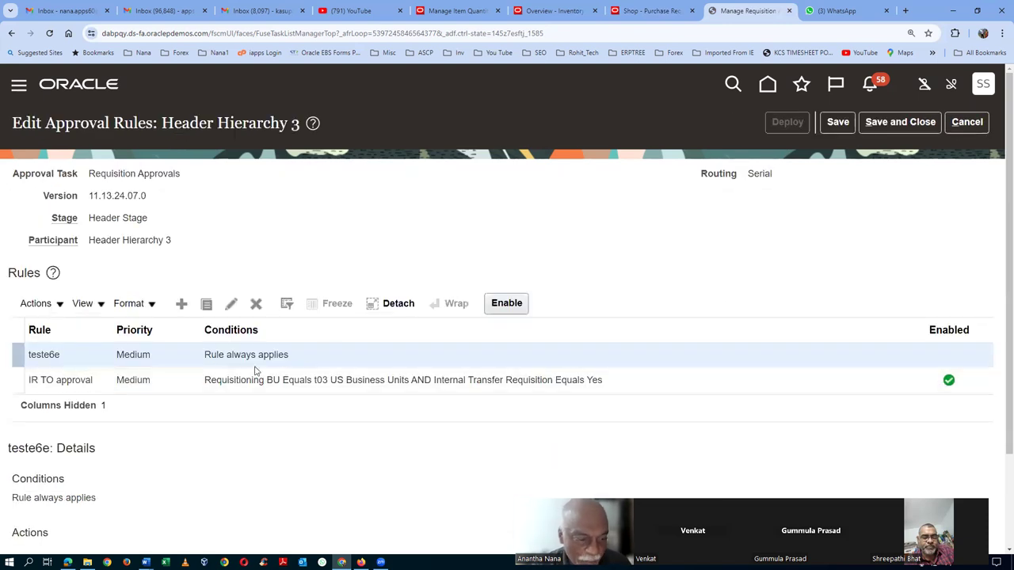
pyautogui.scroll(-3, 262, 373)
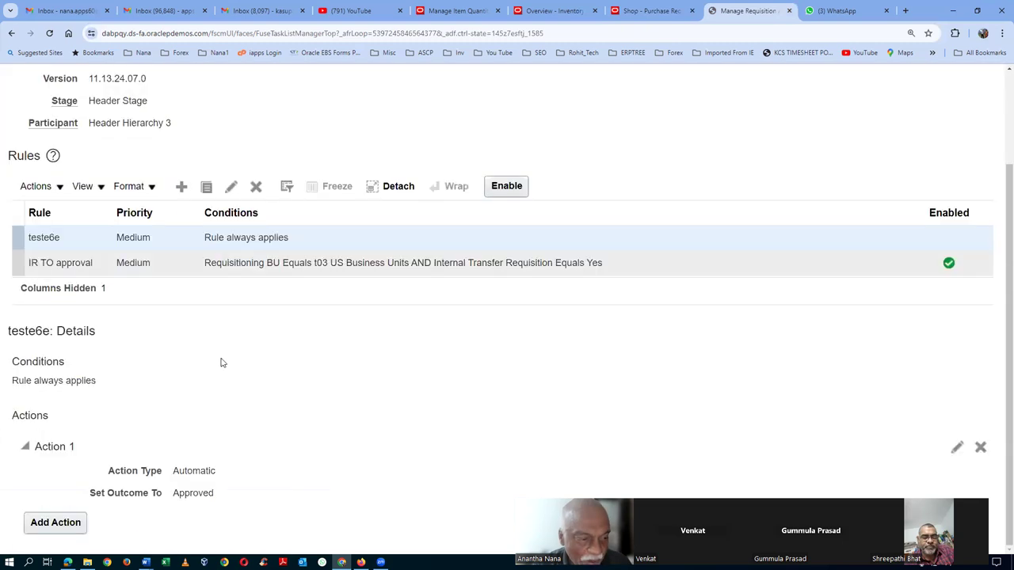
pyautogui.click(234, 267)
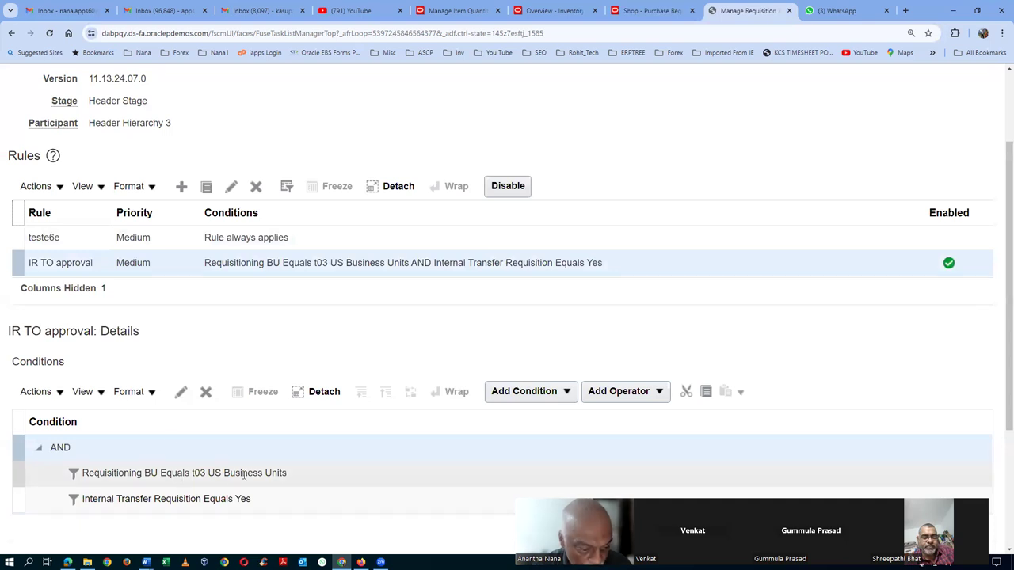
pyautogui.click(123, 500)
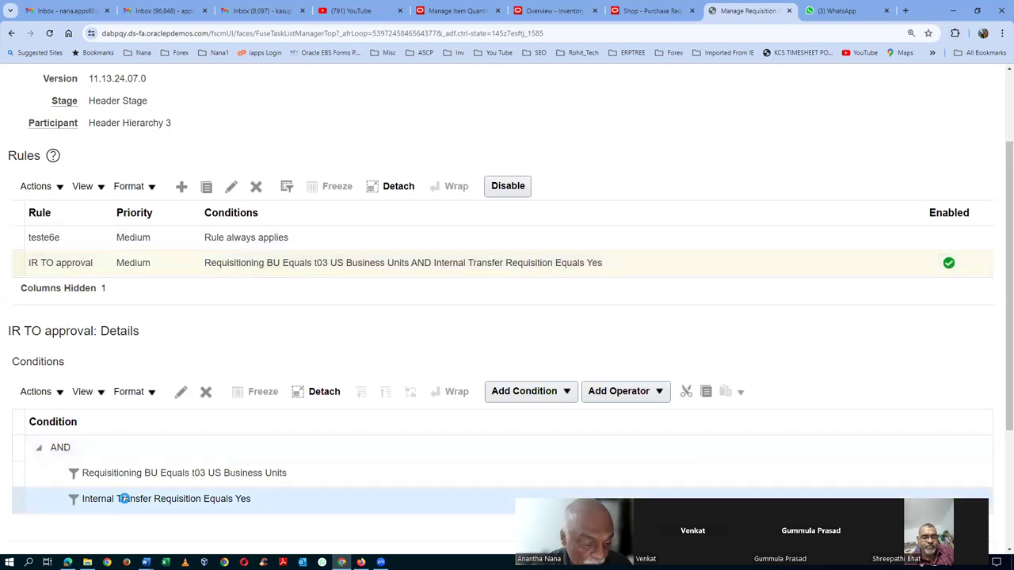
pyautogui.click(180, 394)
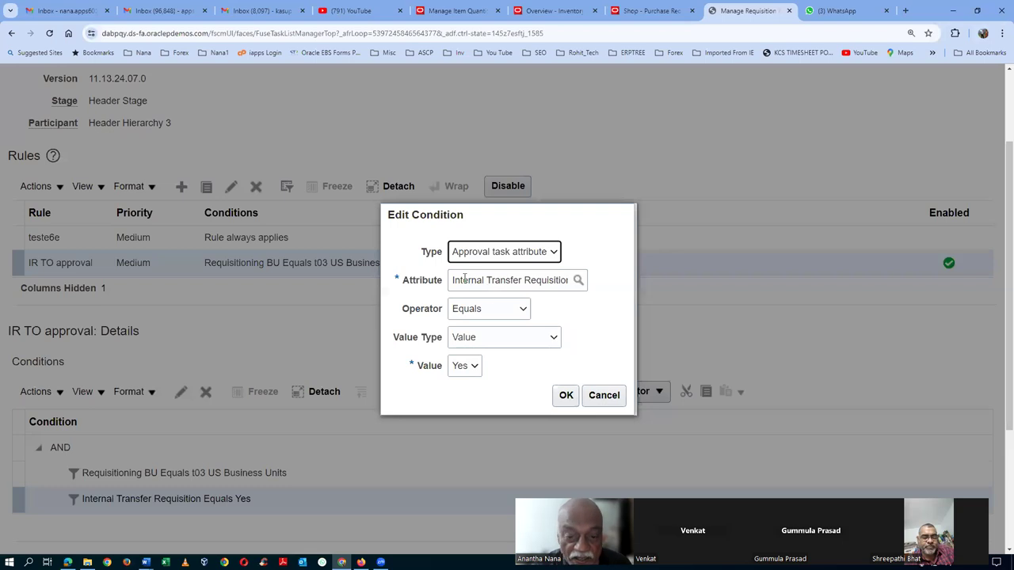
pyautogui.click(465, 281)
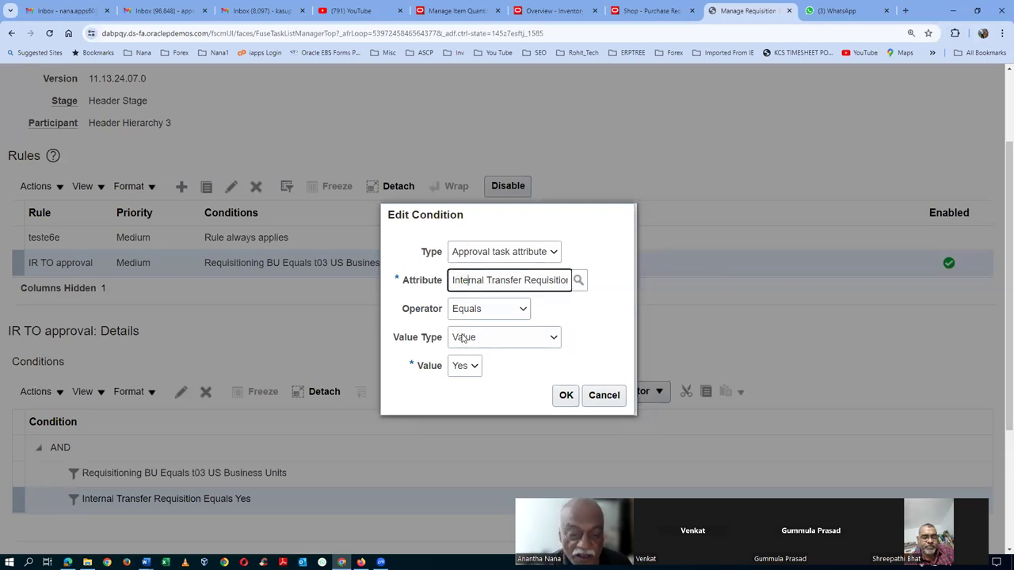
# - Close the condition unchanged, review the IR TO rule's Action 1 approver, and cancel the rule editor
pyautogui.press('End')
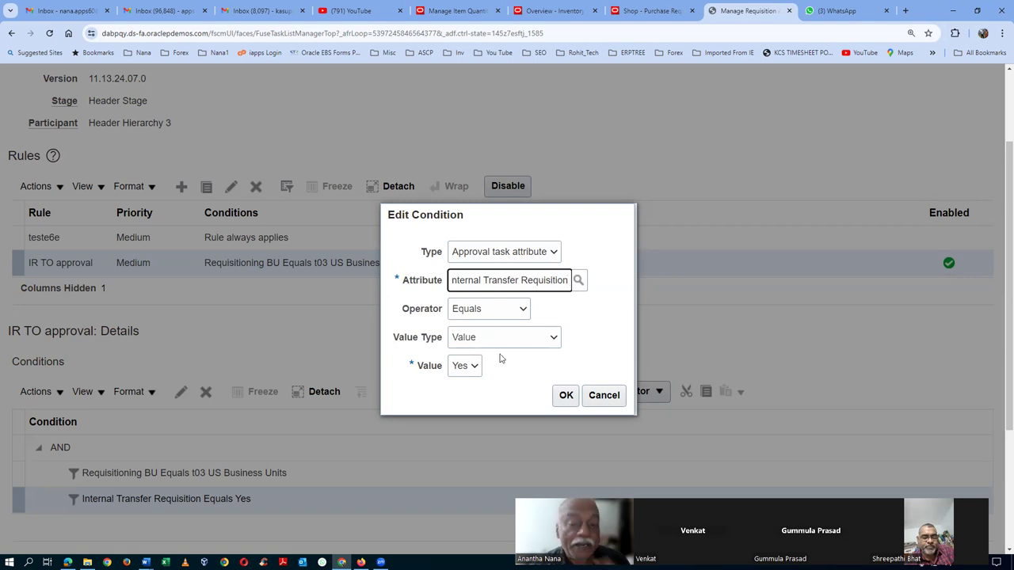
pyautogui.click(604, 396)
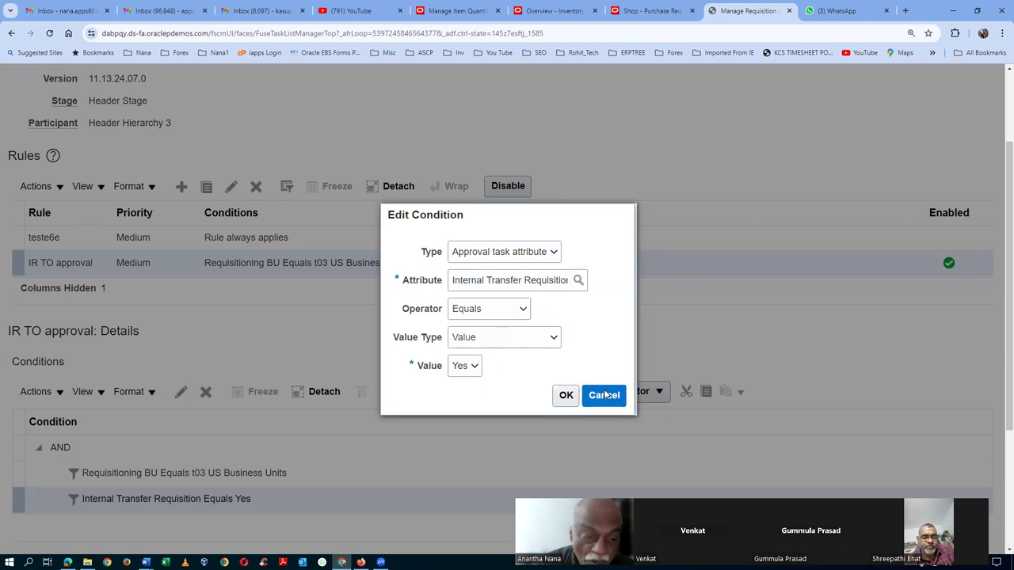
pyautogui.scroll(-3, 261, 387)
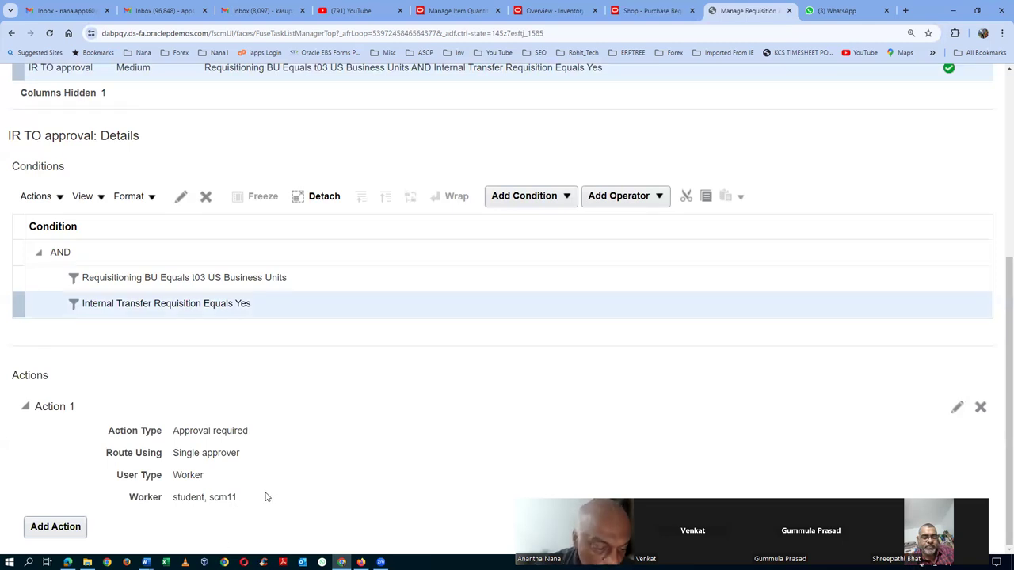
pyautogui.moveTo(176, 498); pyautogui.dragTo(238, 498)
pyautogui.click(327, 481)
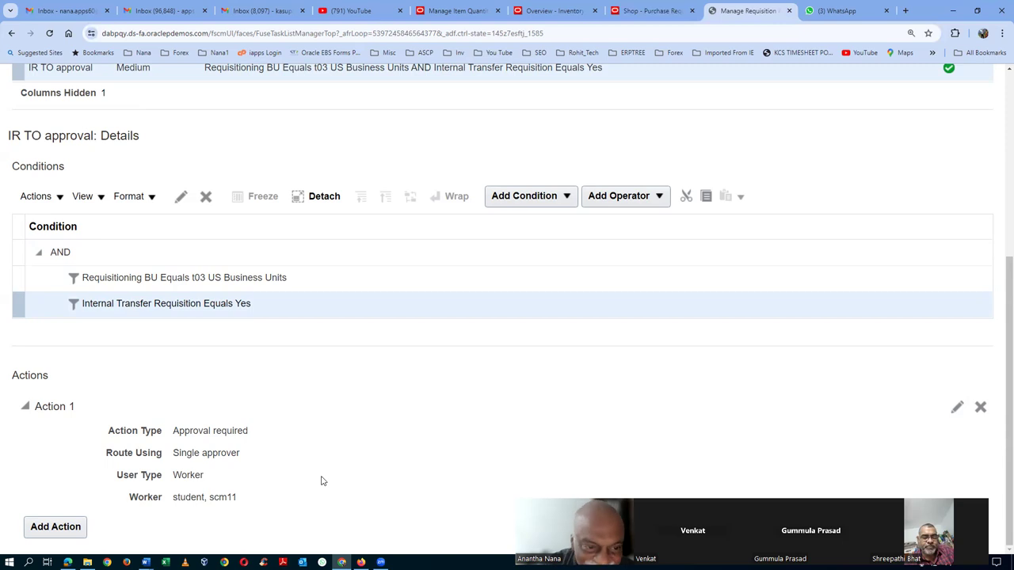
pyautogui.scroll(2, 321, 481)
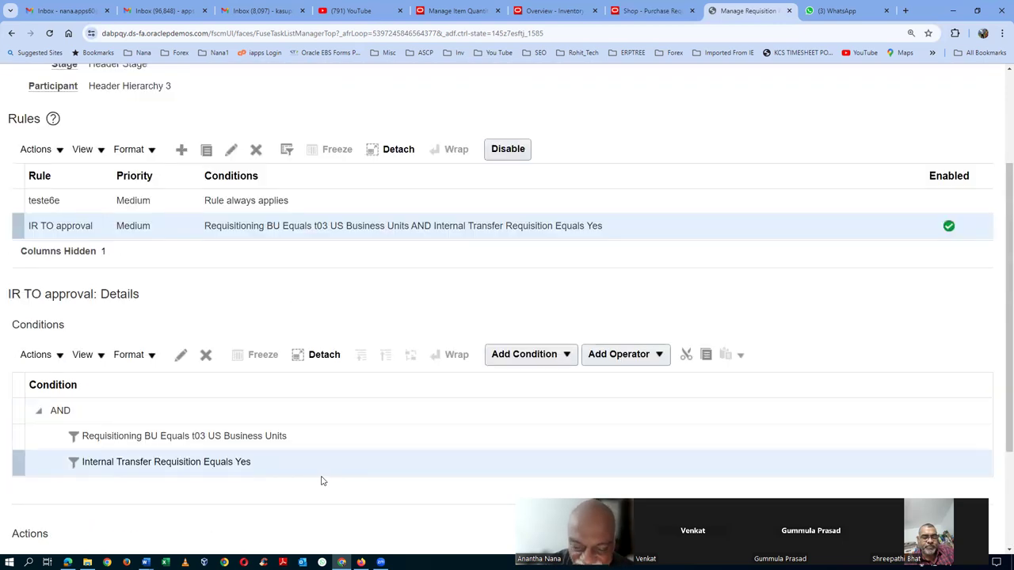
pyautogui.scroll(-2, 321, 481)
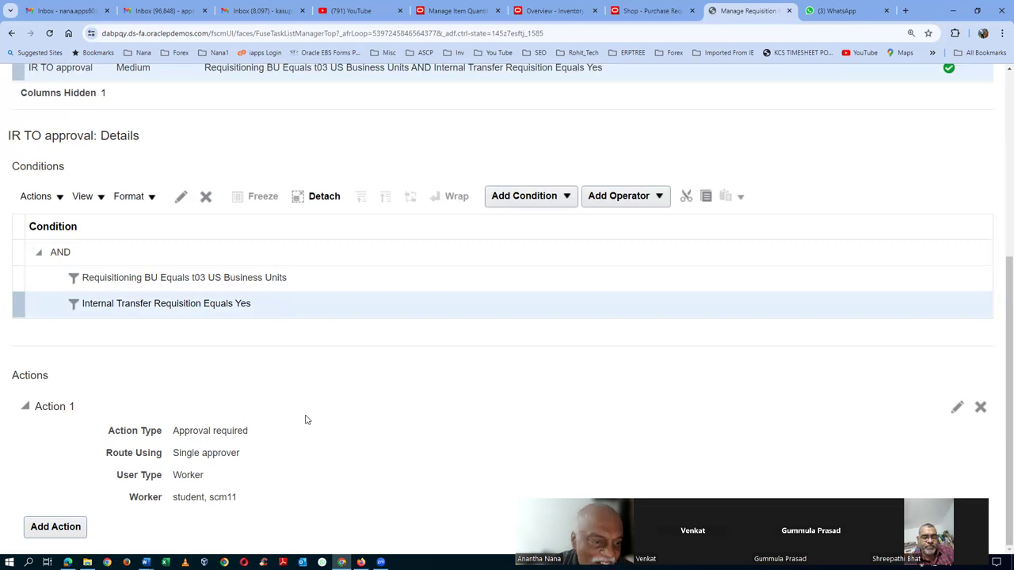
pyautogui.scroll(2, 308, 420)
pyautogui.scroll(2, 308, 419)
pyautogui.click(969, 121)
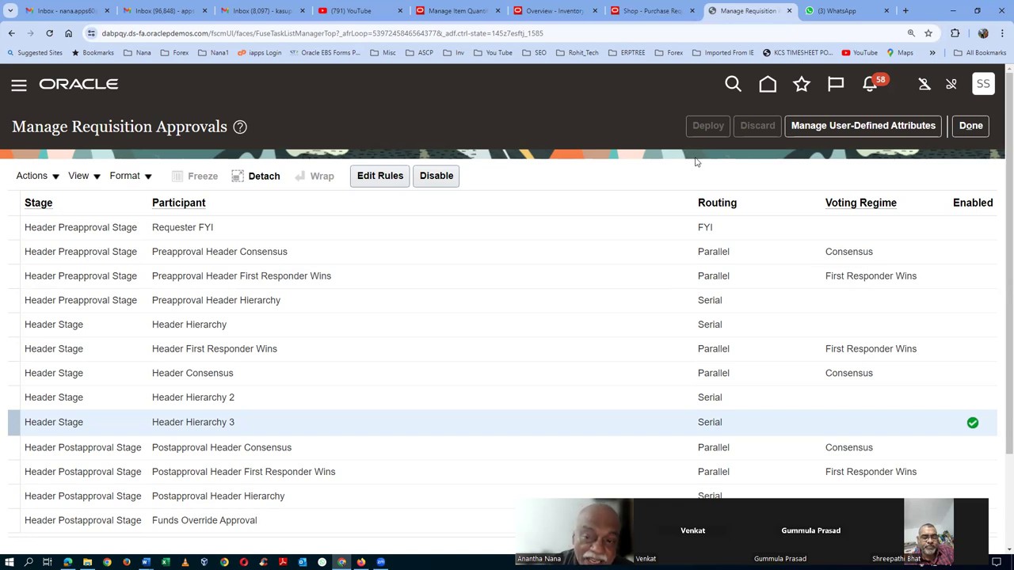
# - Start a new requisition line for item t0306_TO_allocate_return
pyautogui.click(766, 88)
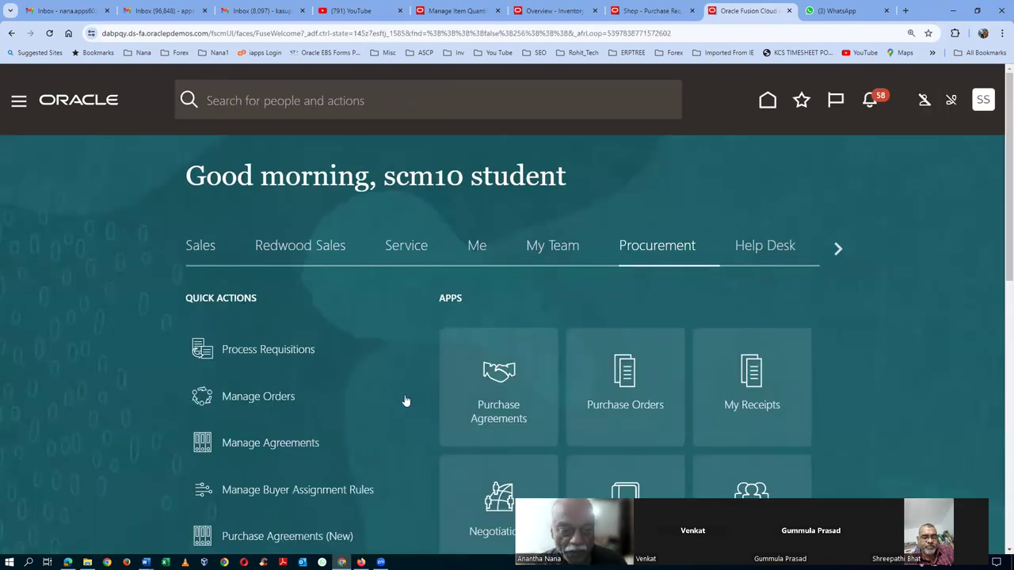
pyautogui.scroll(-2, 471, 389)
pyautogui.click(225, 477)
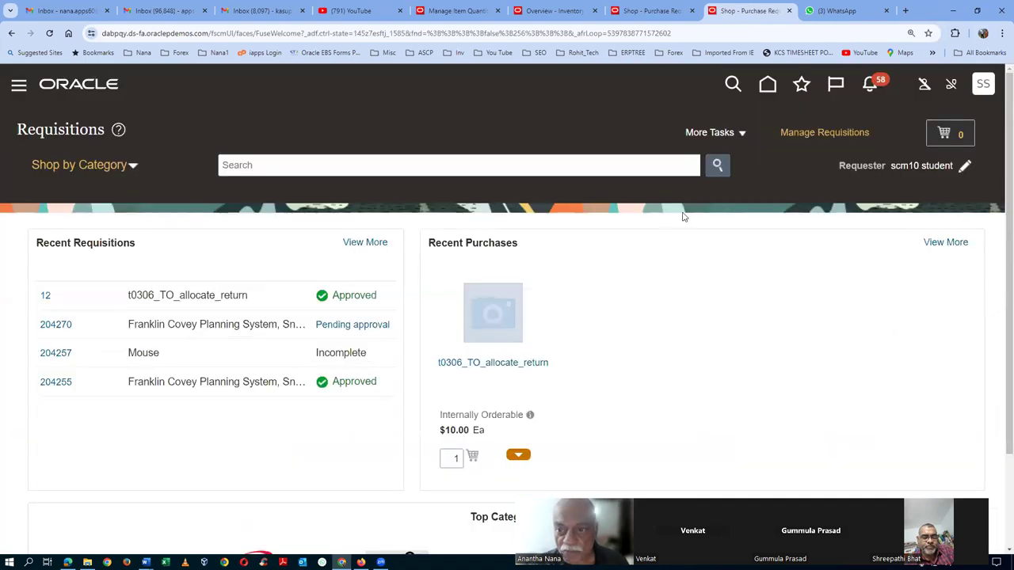
pyautogui.click(711, 137)
pyautogui.click(710, 159)
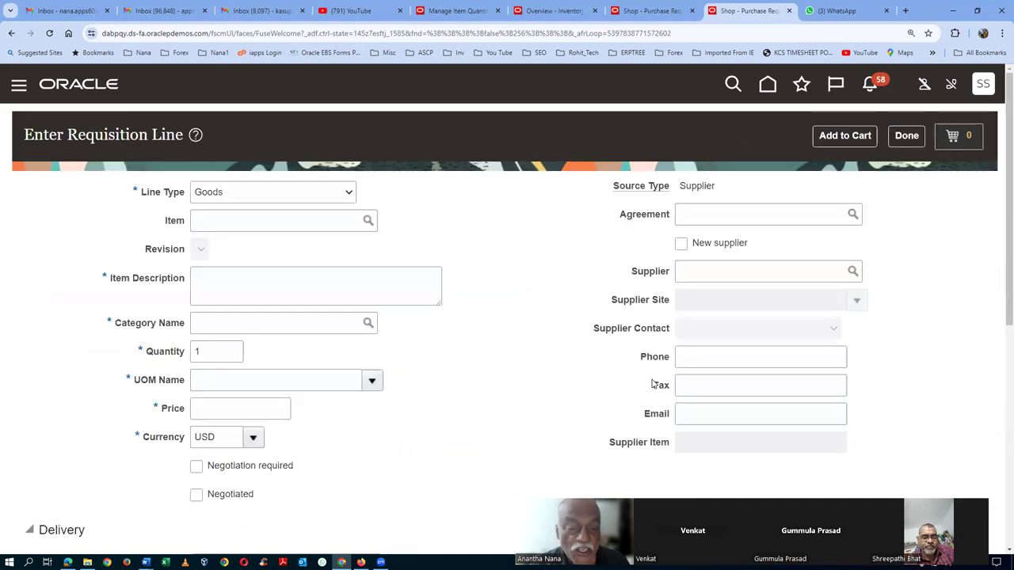
pyautogui.click(241, 229)
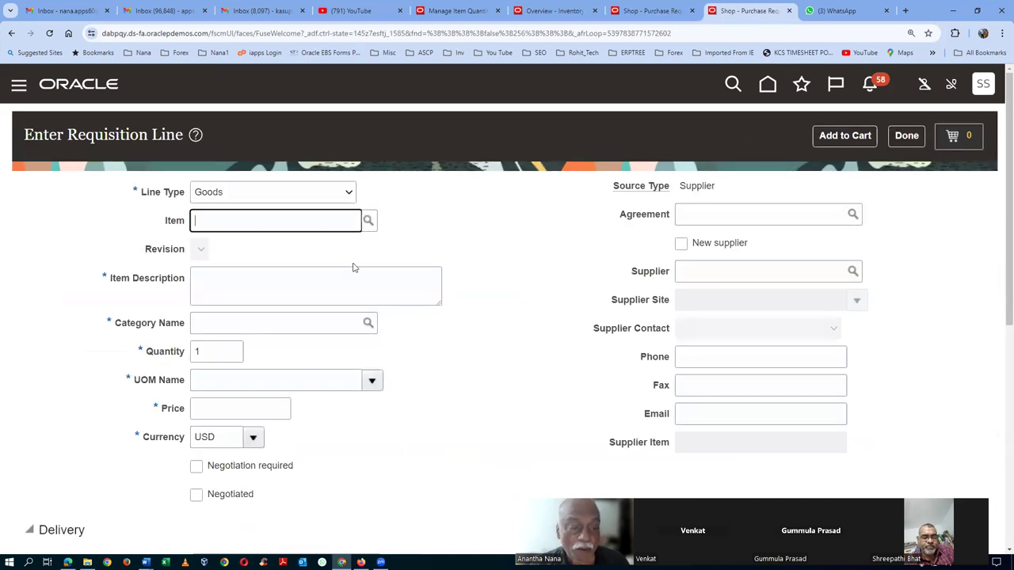
pyautogui.write('t0306')
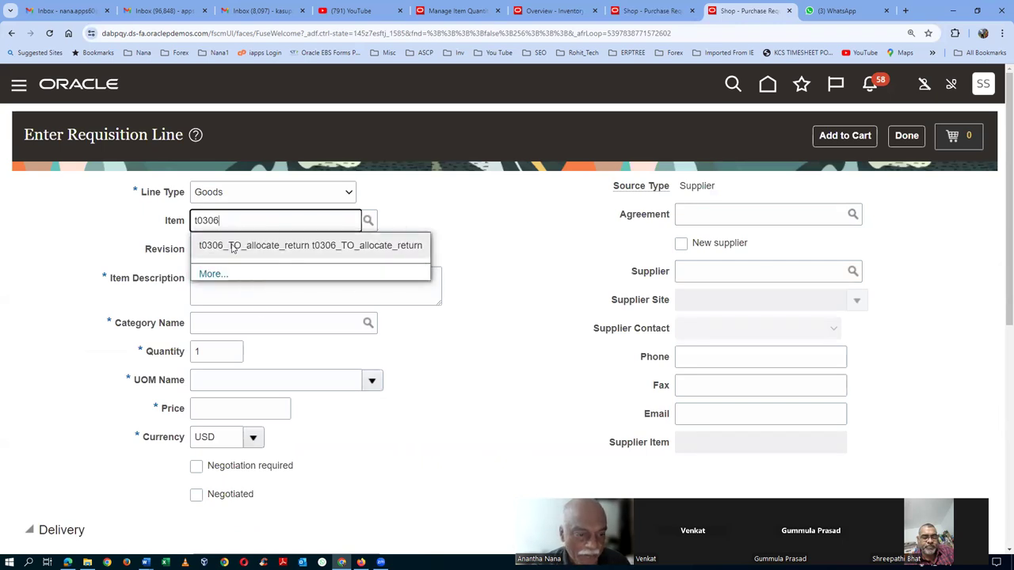
pyautogui.click(233, 245)
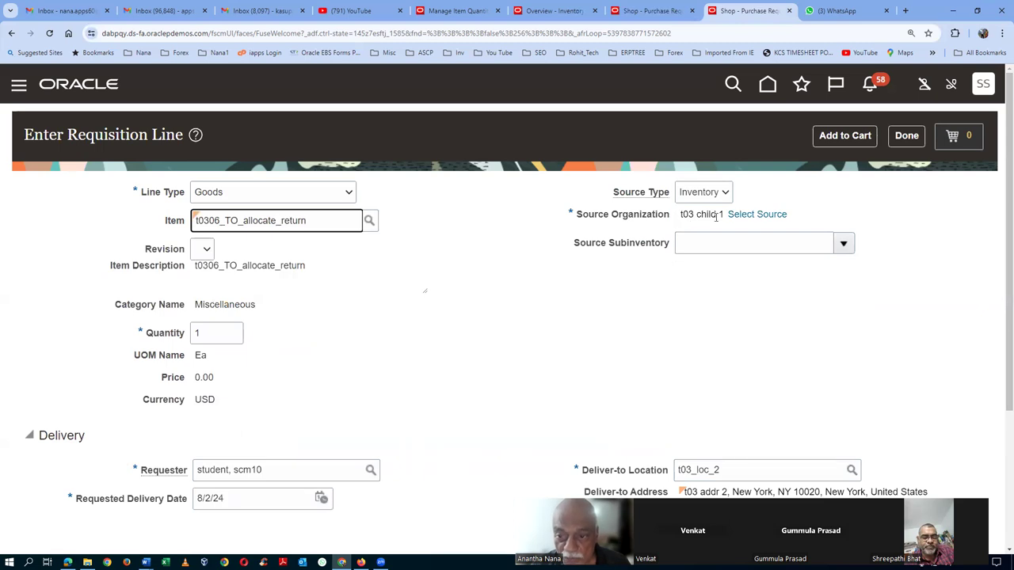
# - Set the line's source type to Inventory and bring up the Requisitions page
pyautogui.click(702, 222)
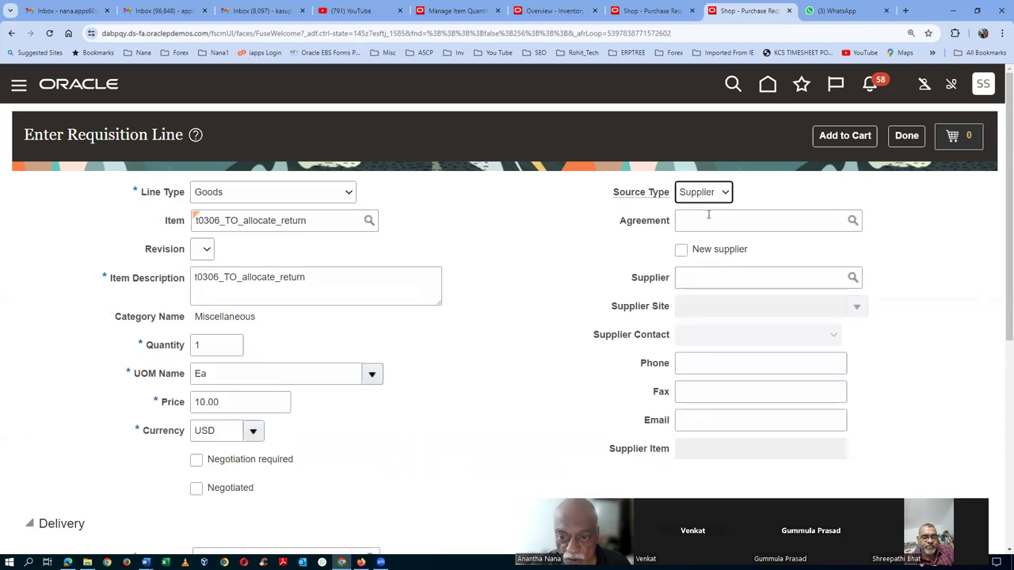
pyautogui.click(704, 194)
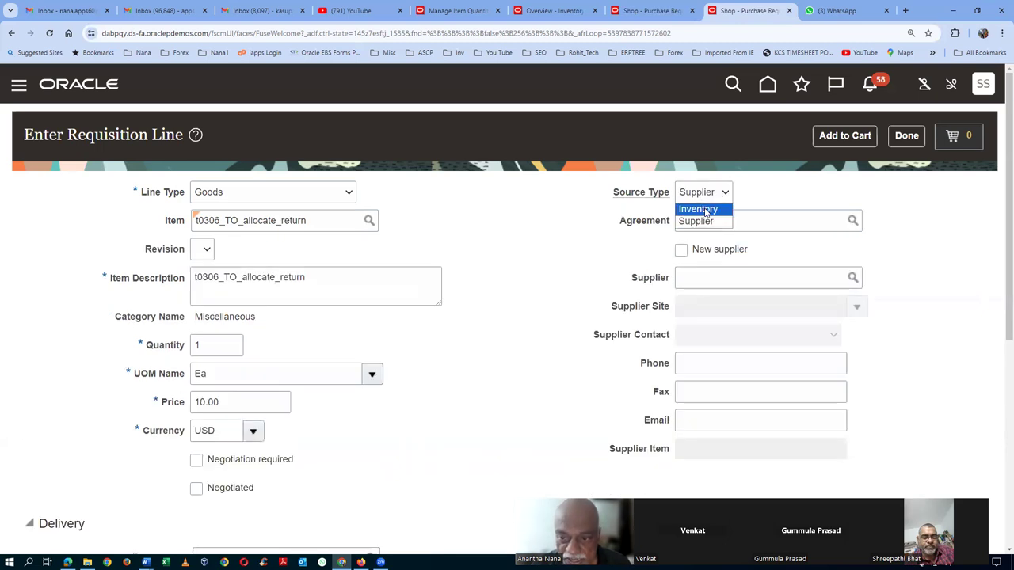
pyautogui.click(698, 209)
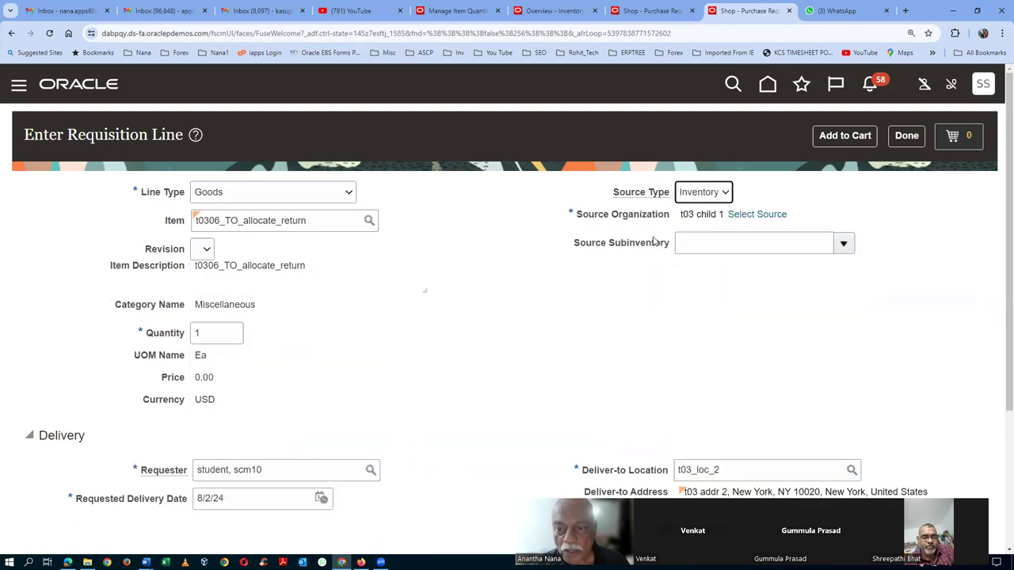
pyautogui.click(651, 11)
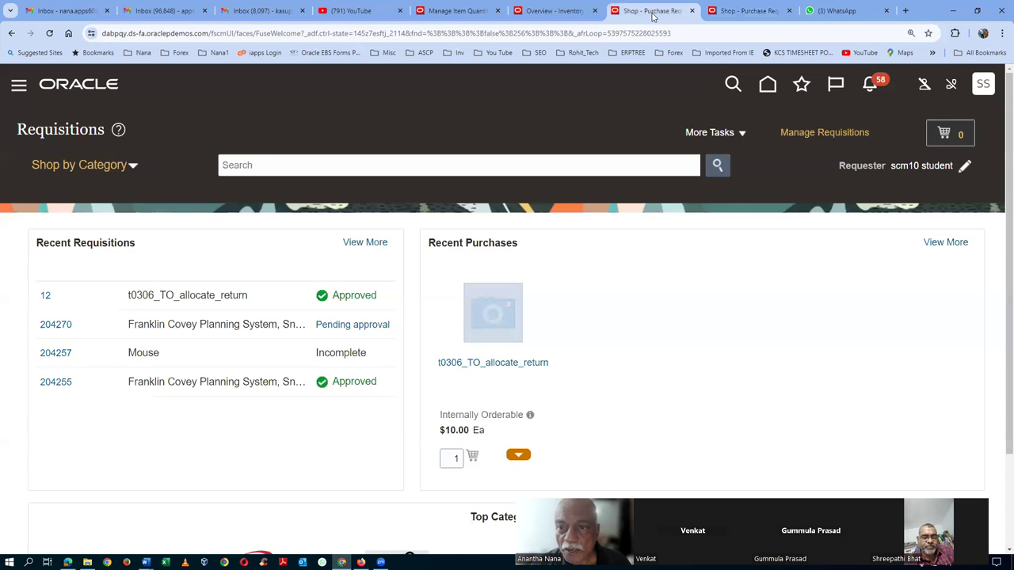
# - From the Inventory Management overview, open Product Information Management via Favorites
pyautogui.click(762, 12)
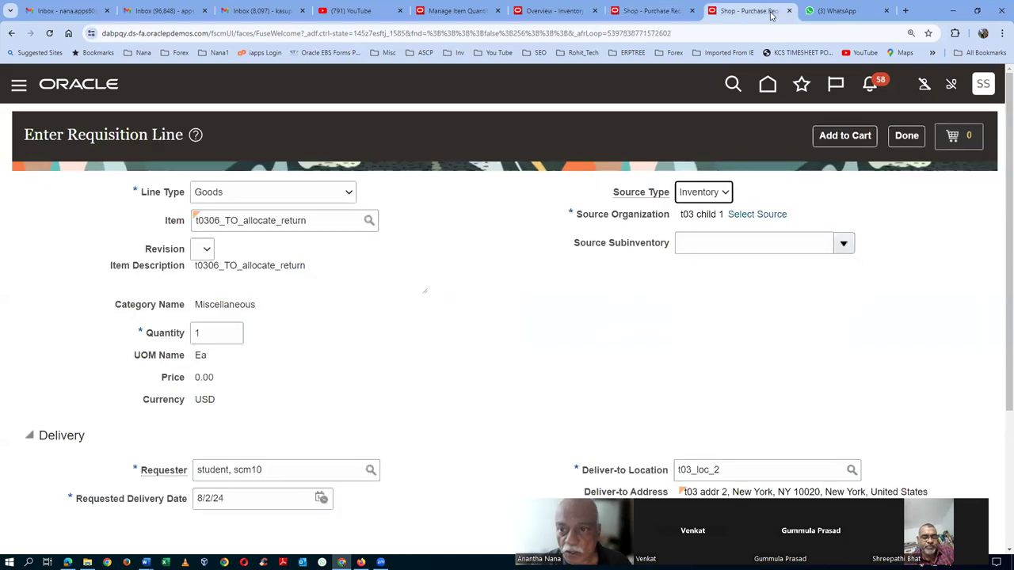
pyautogui.click(554, 13)
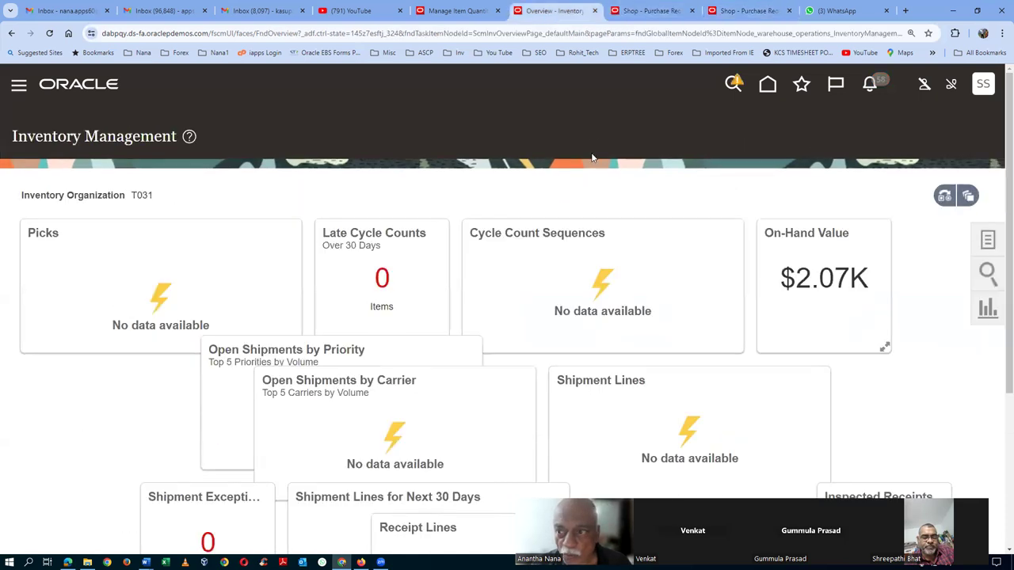
pyautogui.click(801, 89)
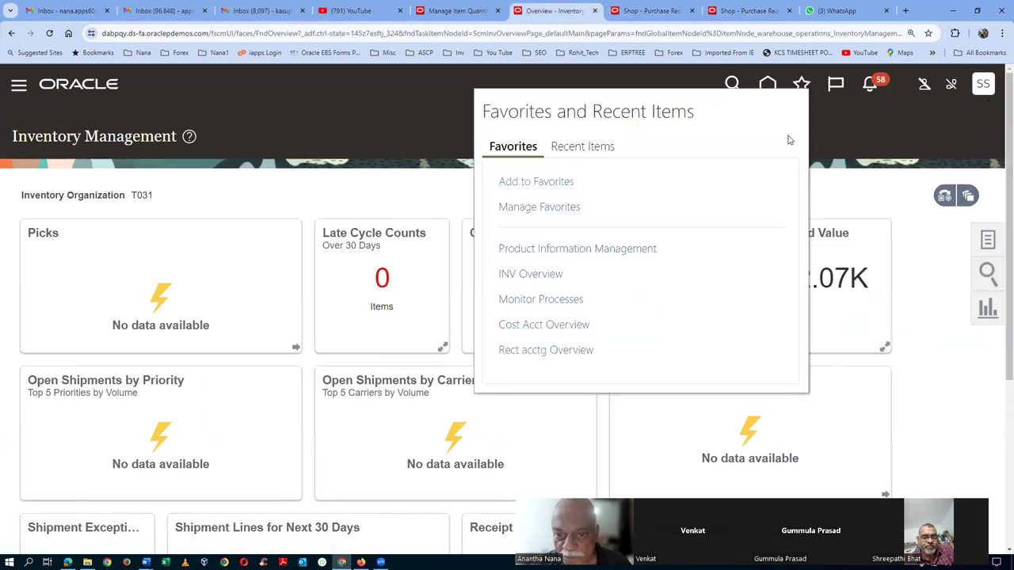
pyautogui.click(578, 250)
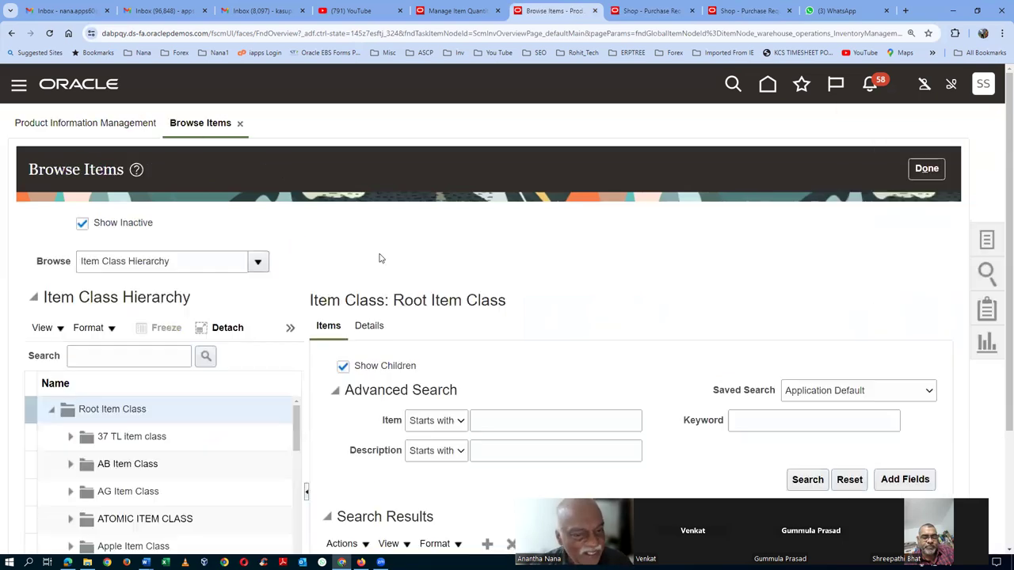
# - Check t0306_TO_allocate_return's Sales and Order Management attributes, then go back to the requisition line
pyautogui.click(478, 421)
pyautogui.write('t0306')
pyautogui.click(497, 480)
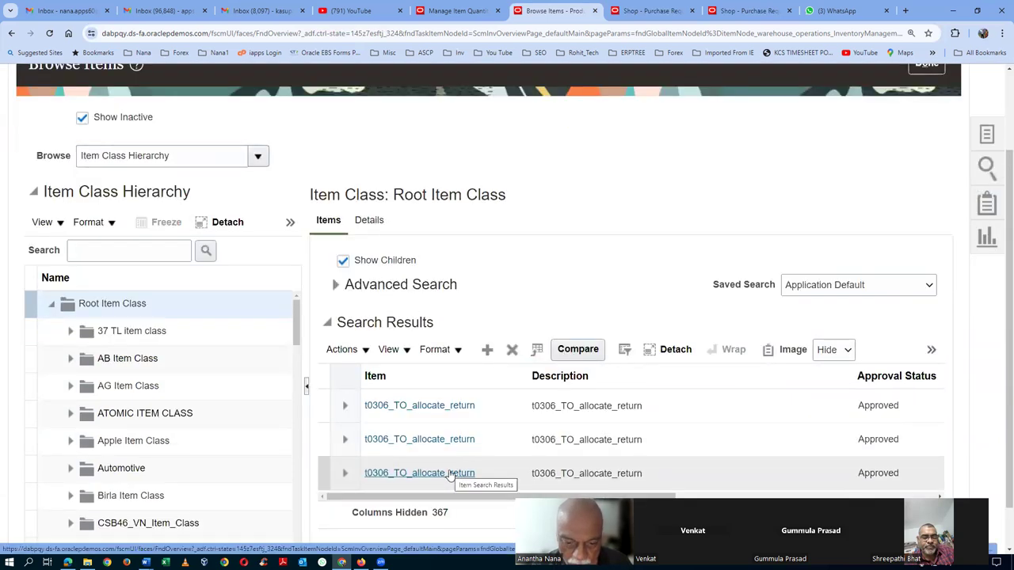
pyautogui.click(443, 406)
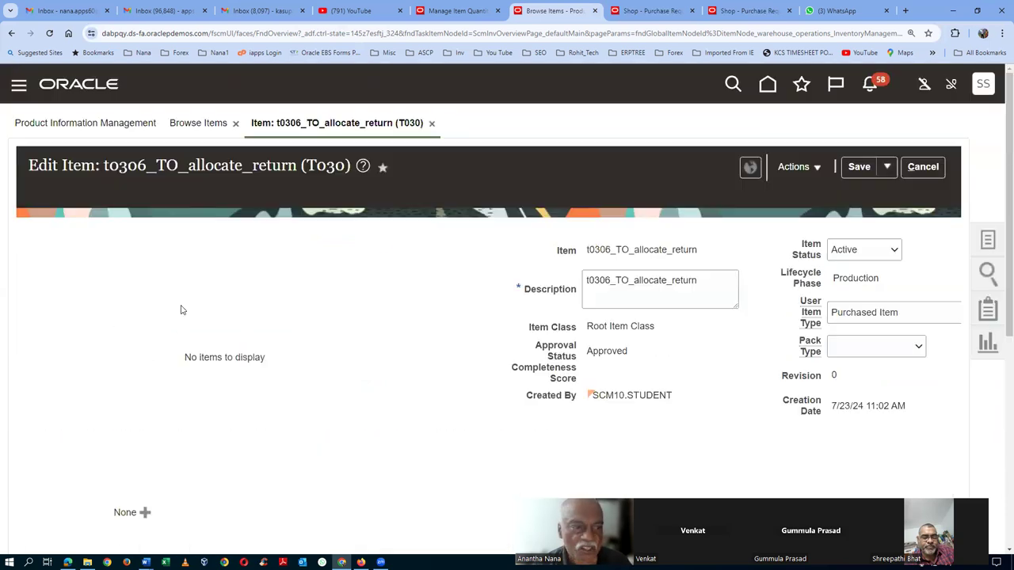
pyautogui.scroll(-2, 156, 434)
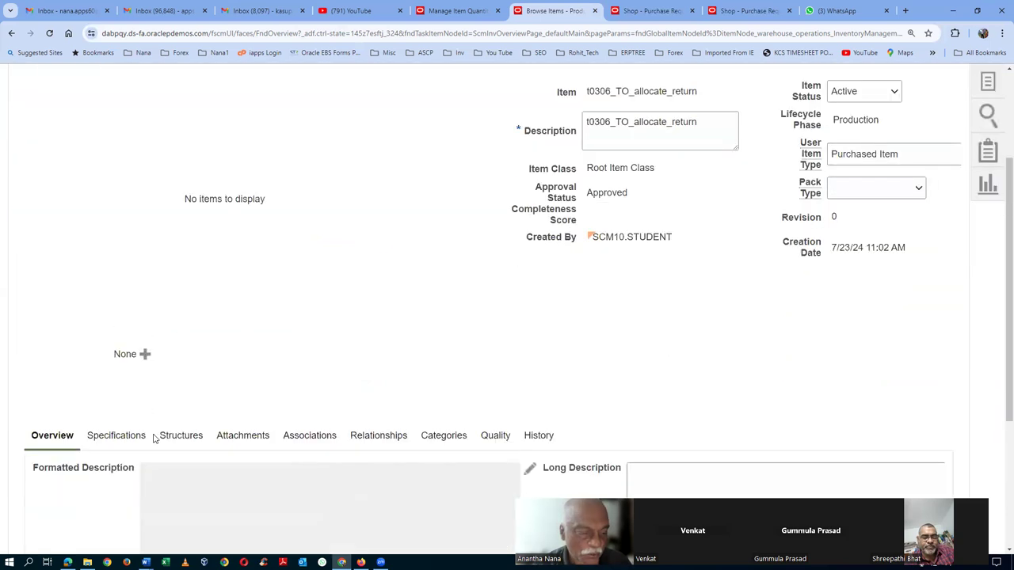
pyautogui.click(124, 437)
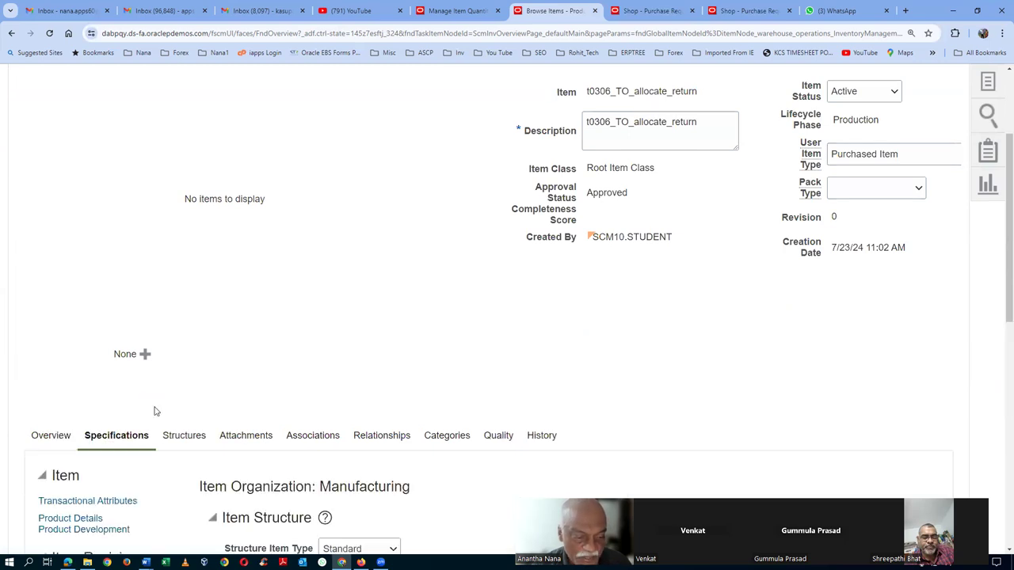
pyautogui.scroll(-4, 155, 411)
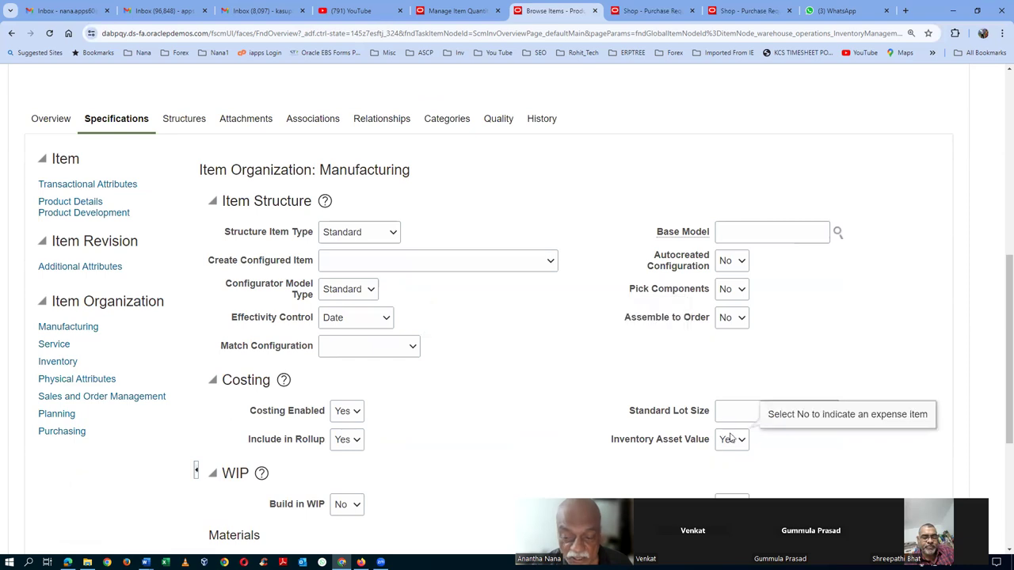
pyautogui.click(119, 397)
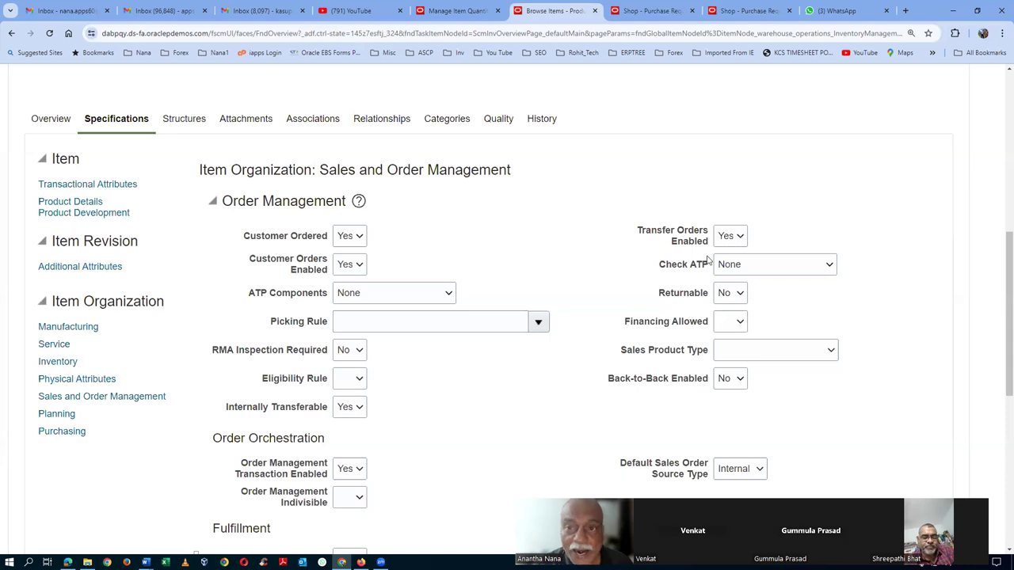
pyautogui.click(765, 11)
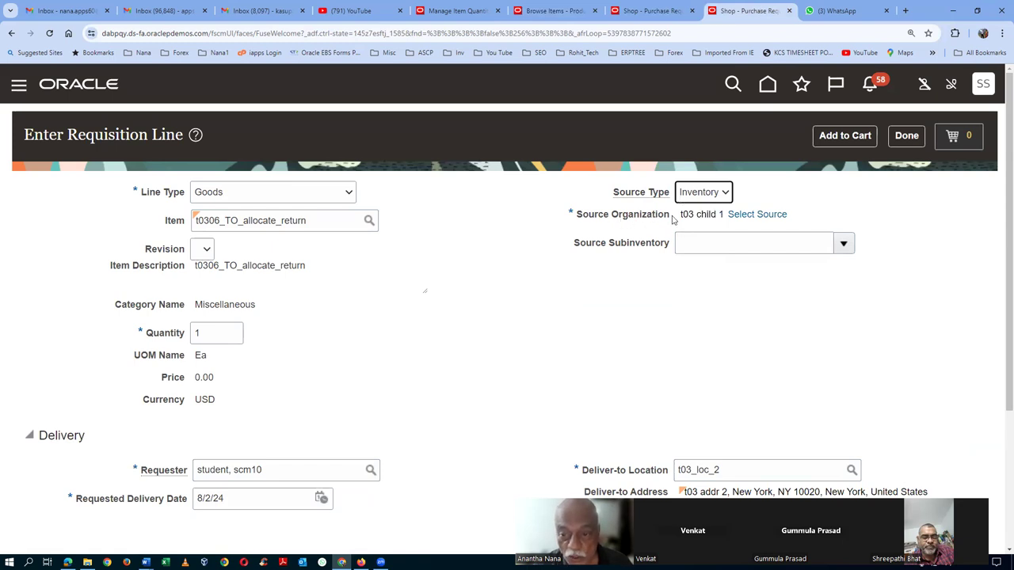
pyautogui.click(265, 221)
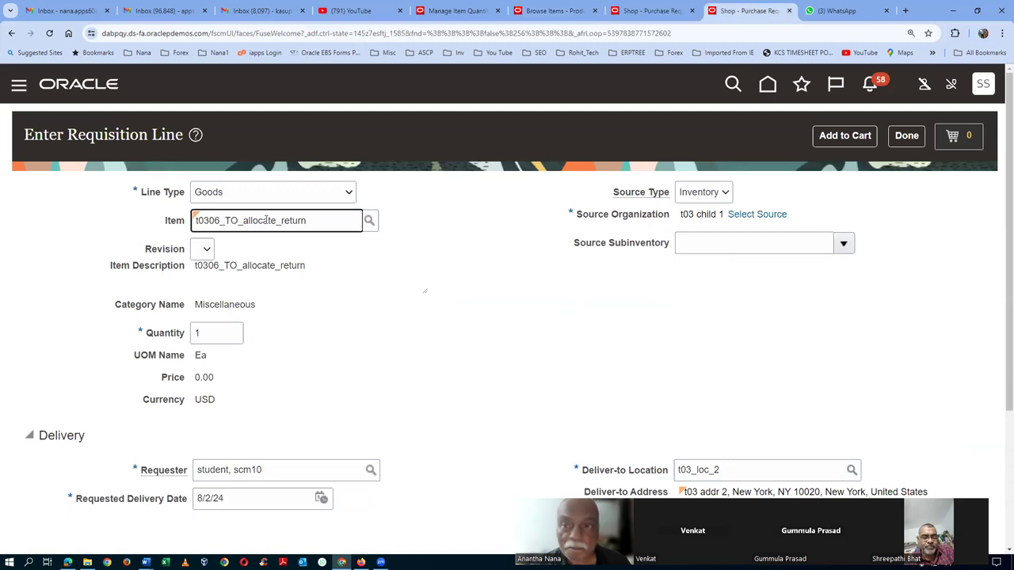
pyautogui.click(654, 11)
pyautogui.click(570, 12)
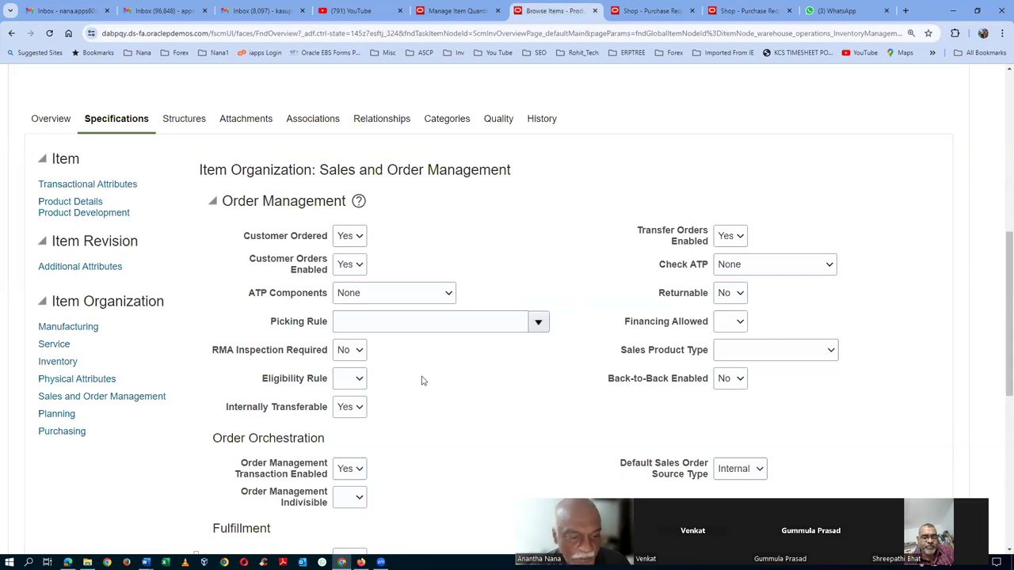
pyautogui.scroll(-1, 422, 381)
pyautogui.click(74, 378)
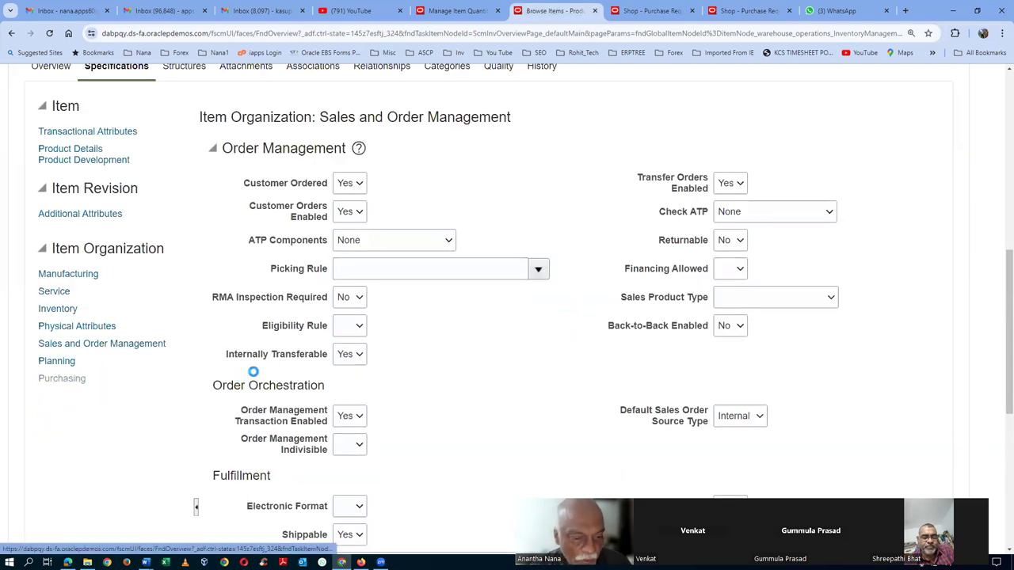
pyautogui.scroll(-3, 345, 387)
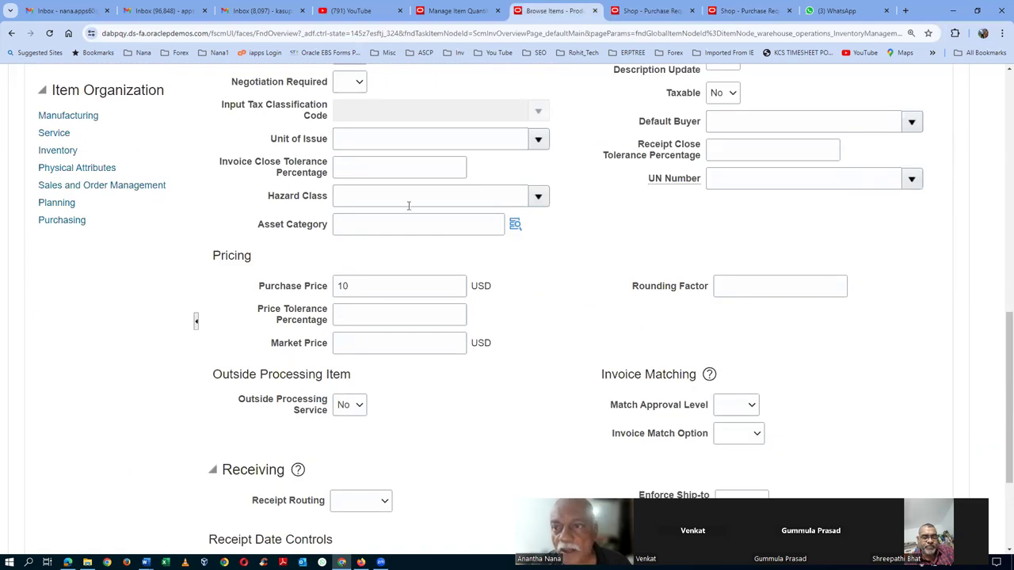
pyautogui.click(724, 10)
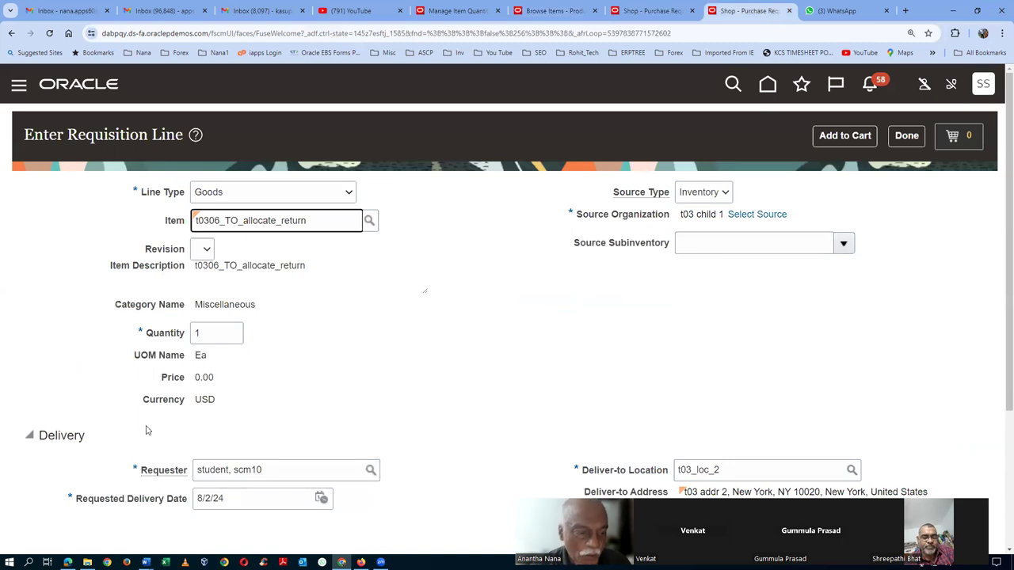
# - Change the line quantity to 15 and leave the billing amount at 0.00
pyautogui.click(214, 334)
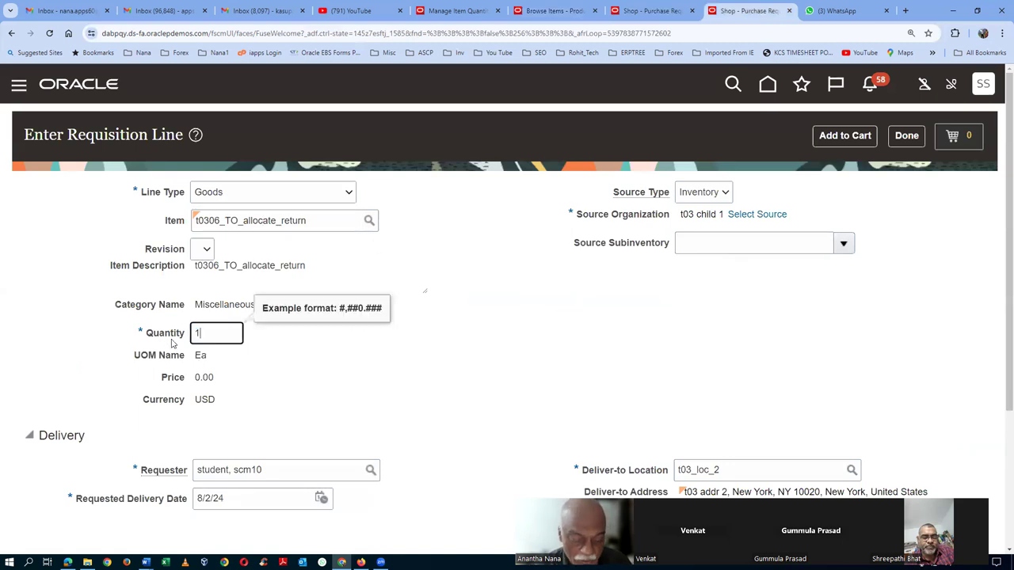
pyautogui.write('0')
pyautogui.press('Tab')
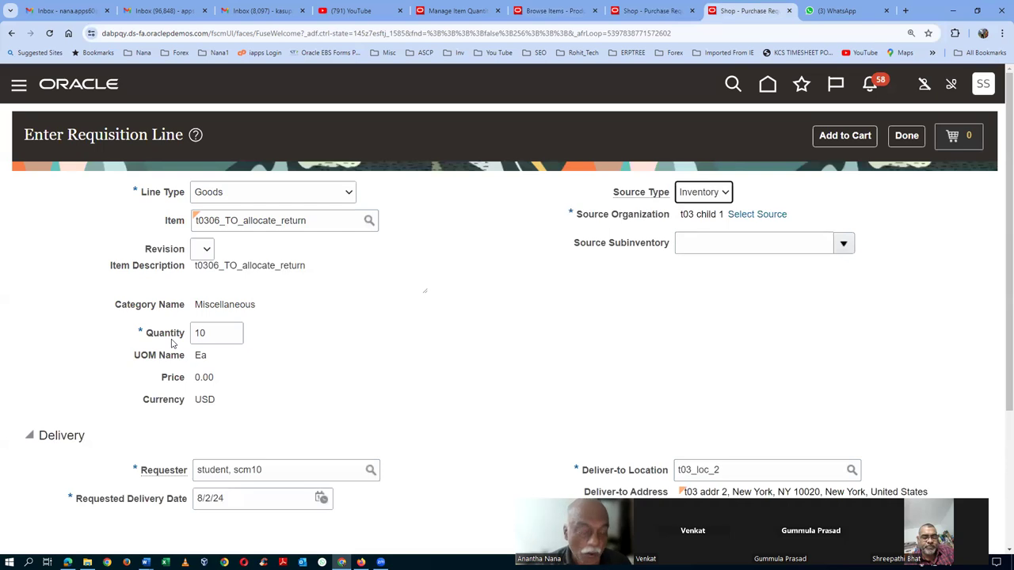
pyautogui.click(157, 352)
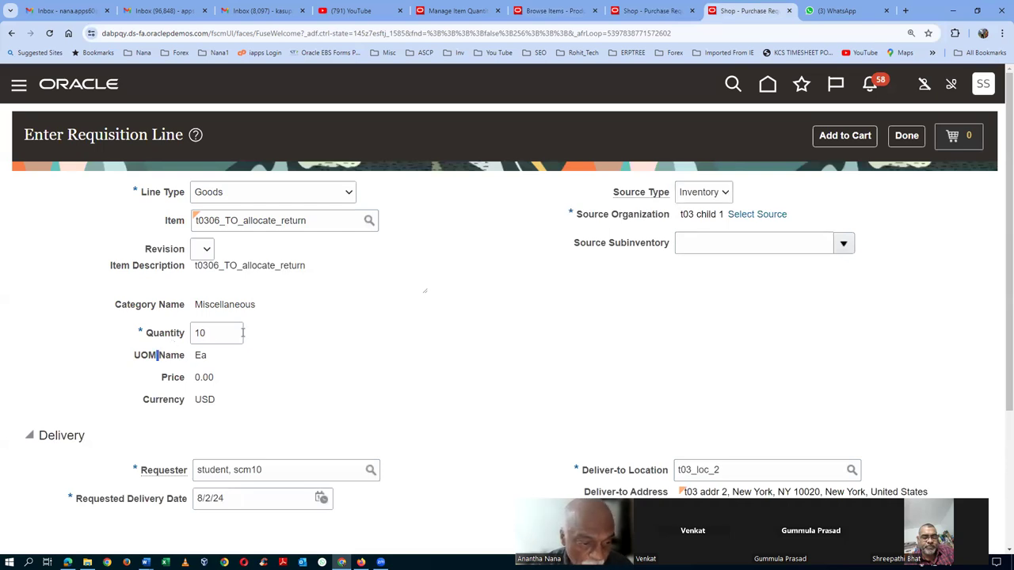
pyautogui.doubleClick(238, 333)
pyautogui.write('1')
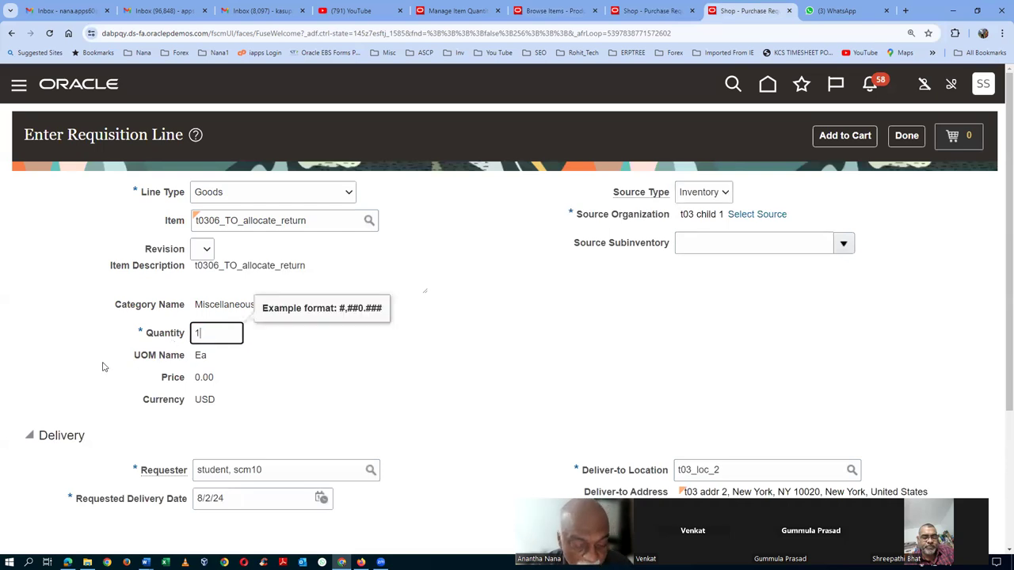
pyautogui.write('5')
pyautogui.press('Tab')
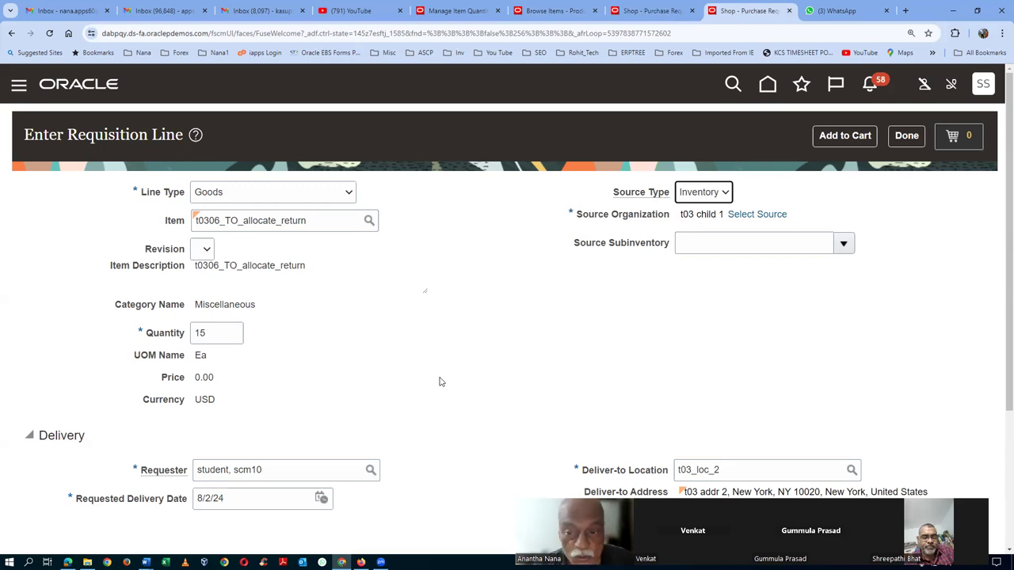
pyautogui.scroll(-2, 443, 381)
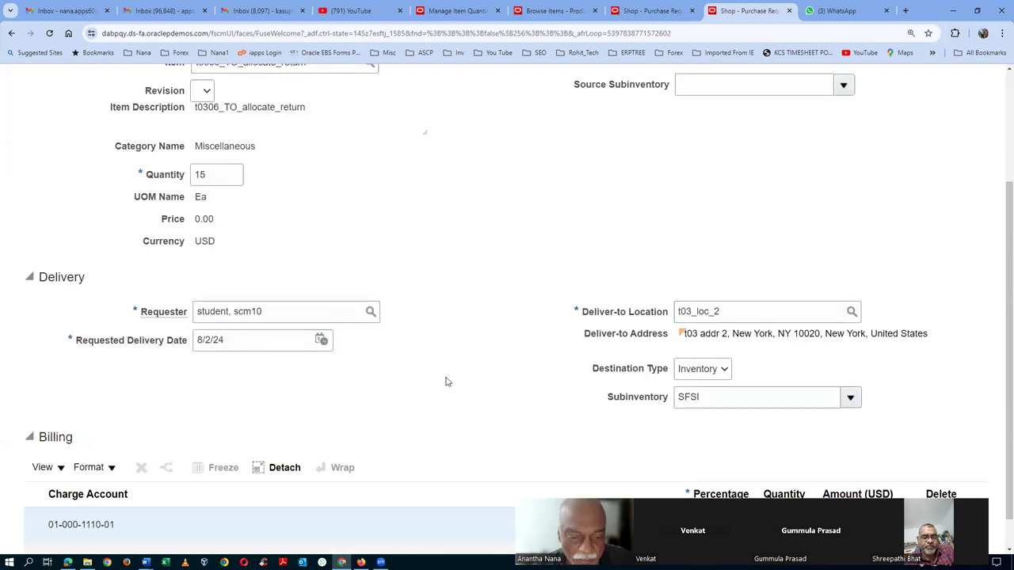
pyautogui.scroll(-1, 446, 382)
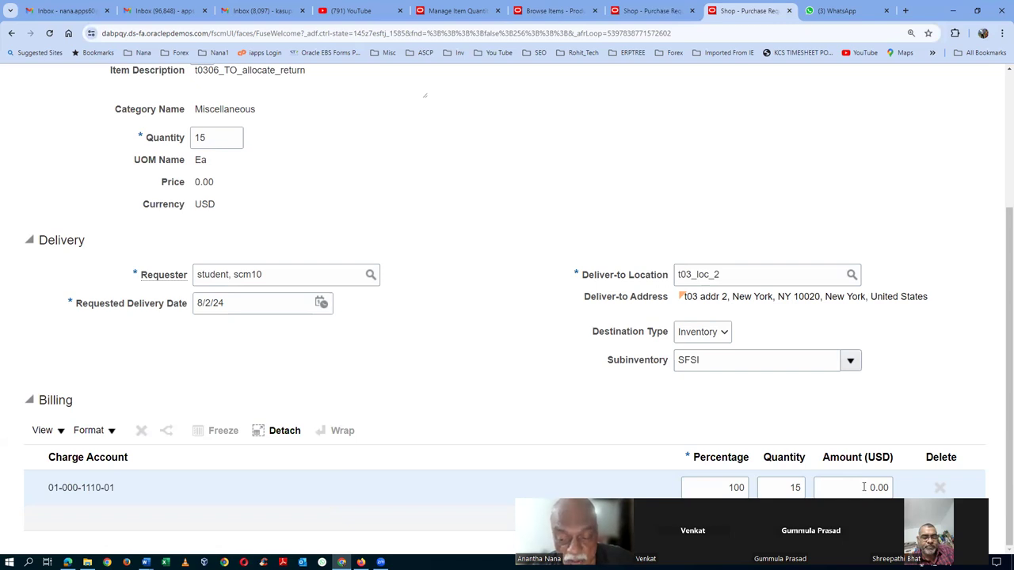
pyautogui.click(864, 487)
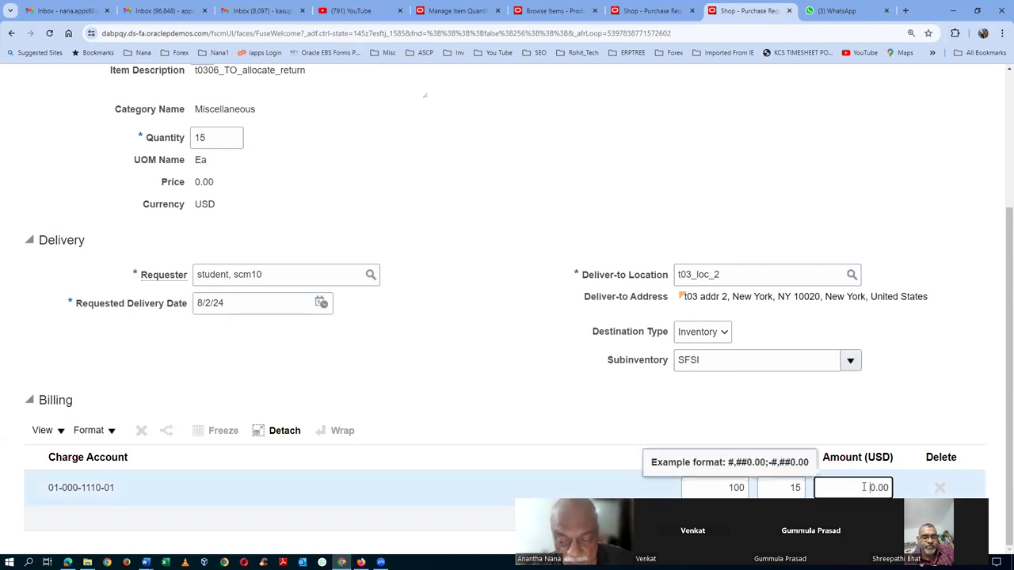
pyautogui.click(479, 226)
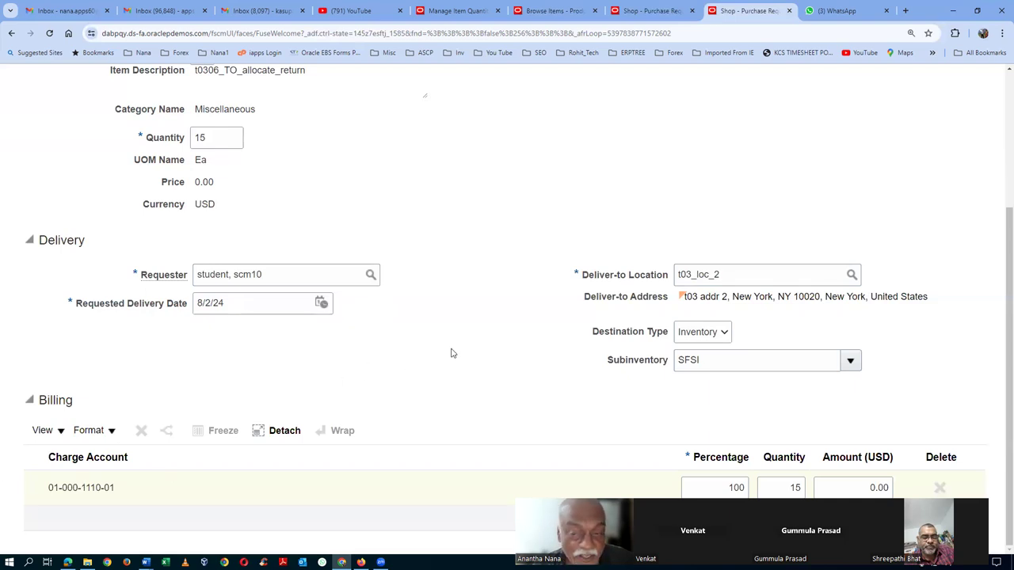
pyautogui.scroll(3, 453, 354)
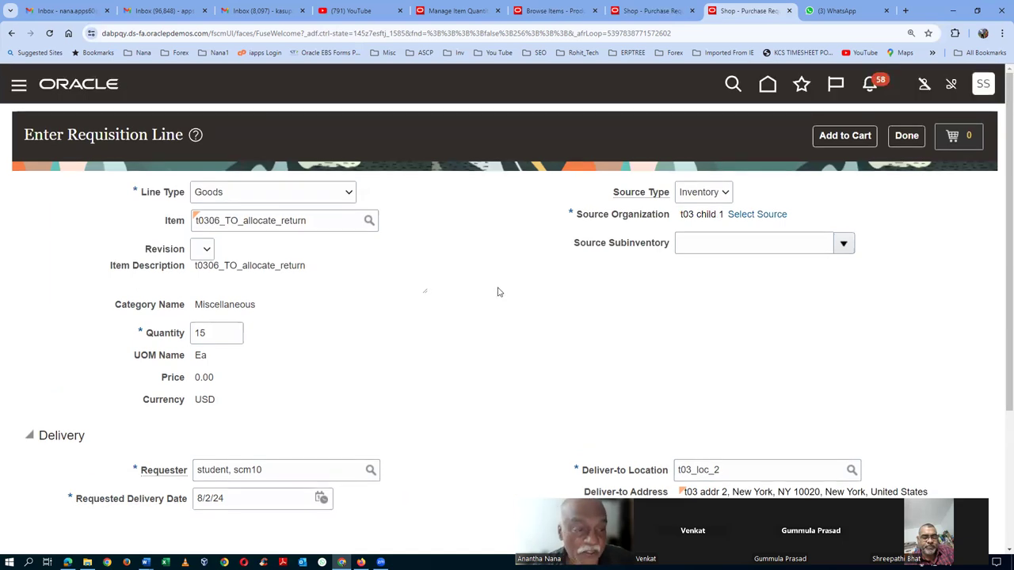
# - Add the line to the cart, review requisition 13, and open Manage Approvals
pyautogui.click(844, 136)
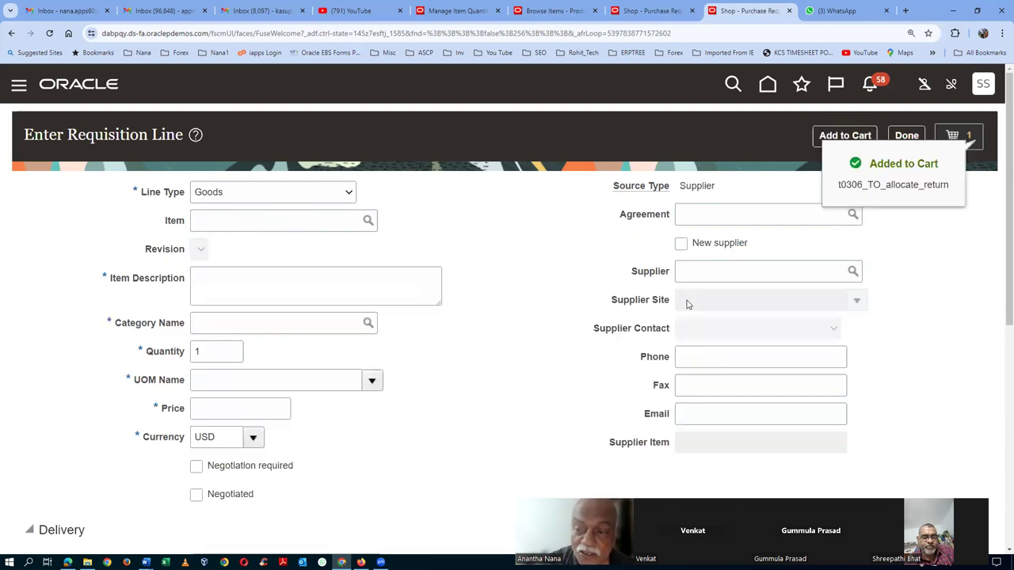
pyautogui.click(968, 136)
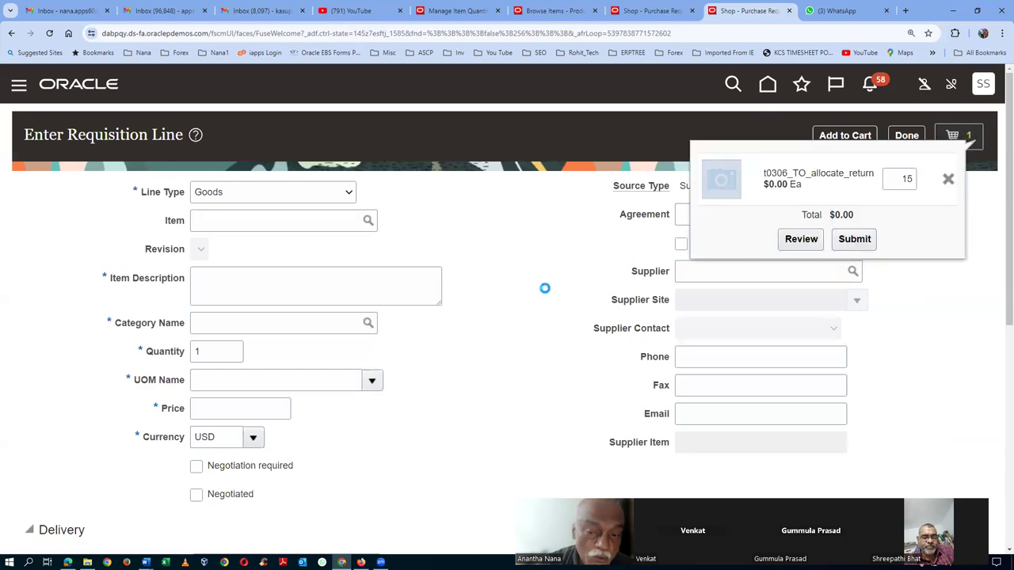
pyautogui.click(799, 238)
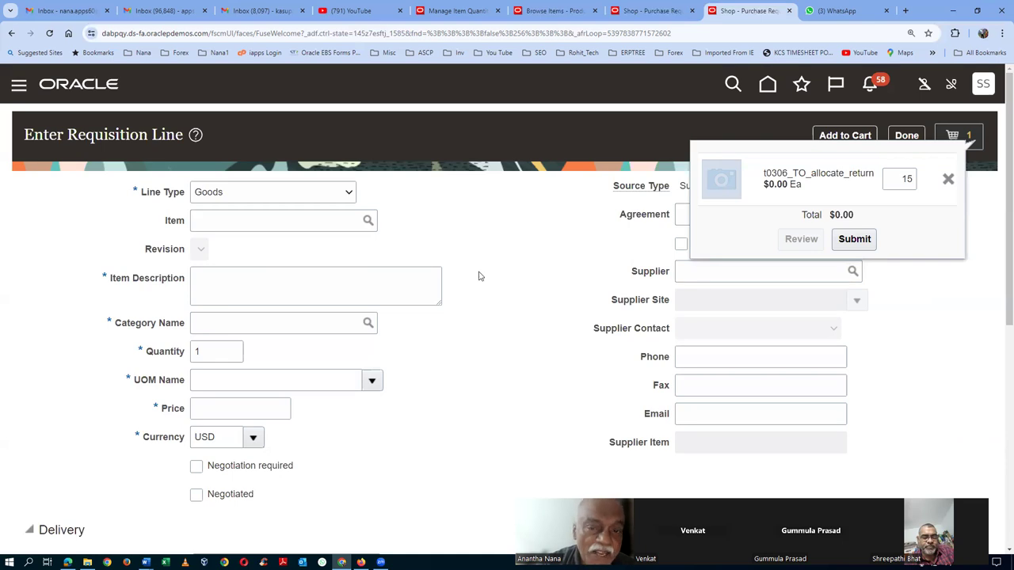
pyautogui.click(762, 123)
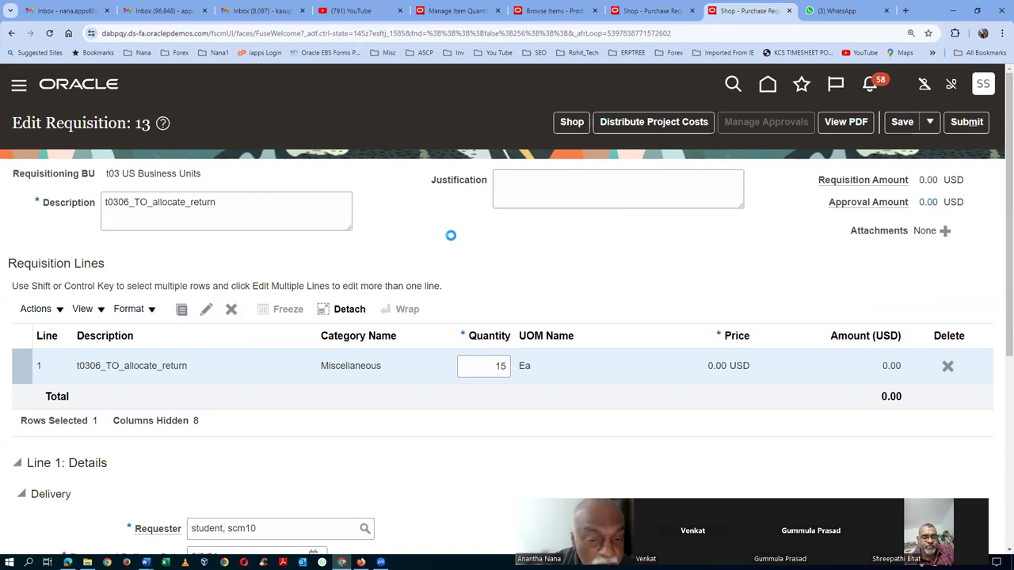
pyautogui.hotkey('alt', 'Tab')
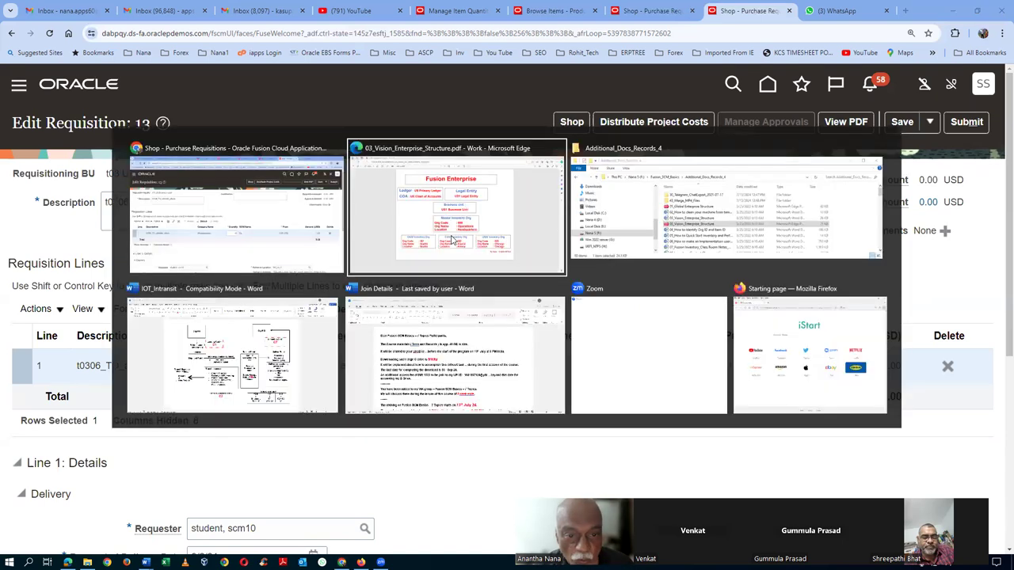
pyautogui.press('Tab')
pyautogui.press('Tab')
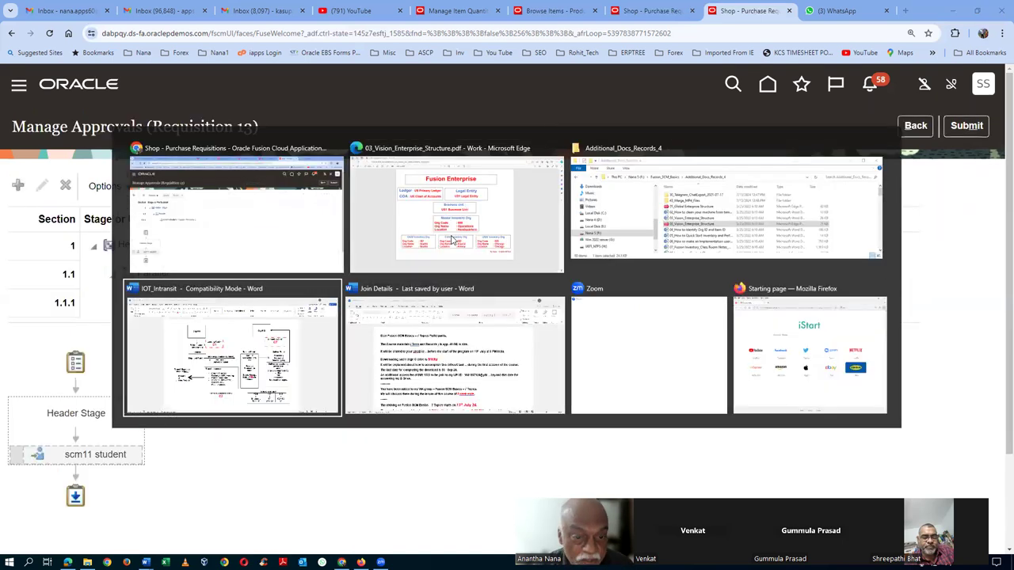
pyautogui.click(337, 163)
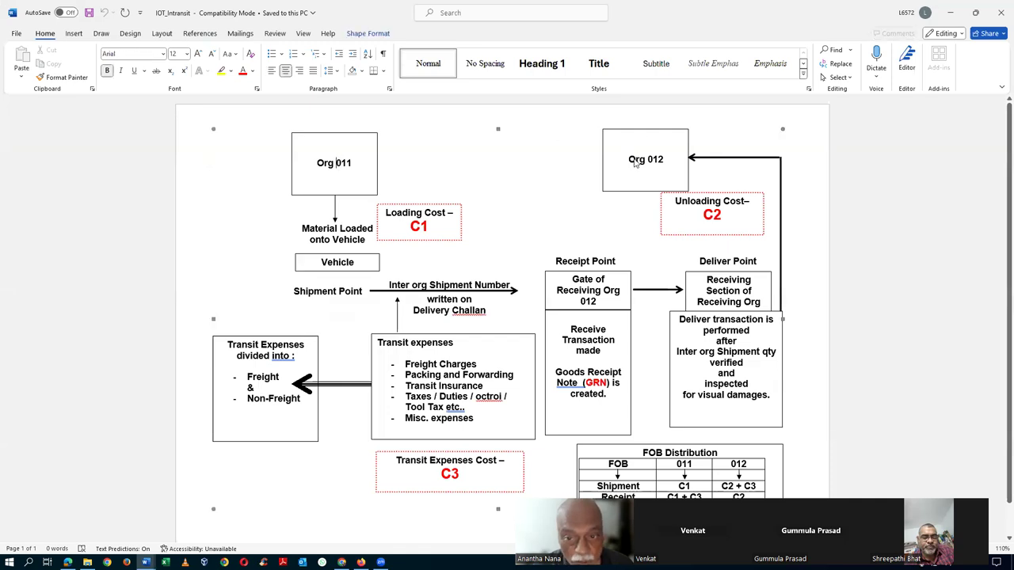
pyautogui.click(633, 161)
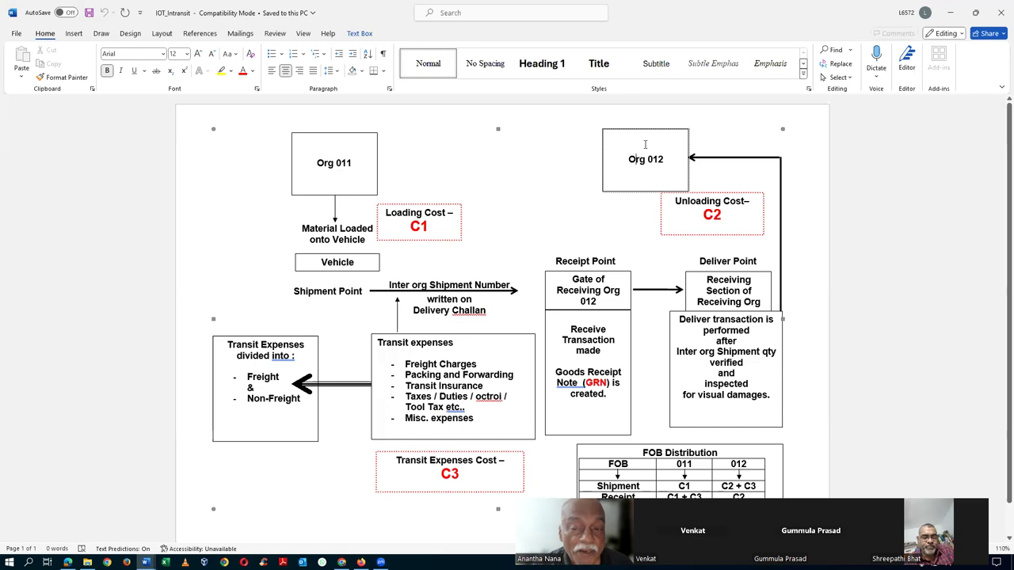
pyautogui.click(339, 165)
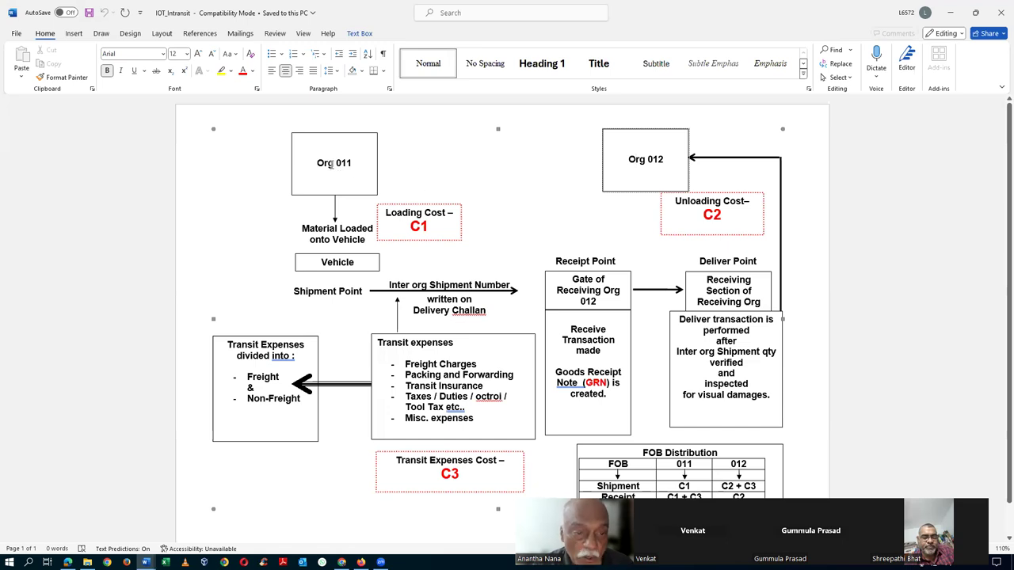
pyautogui.click(631, 162)
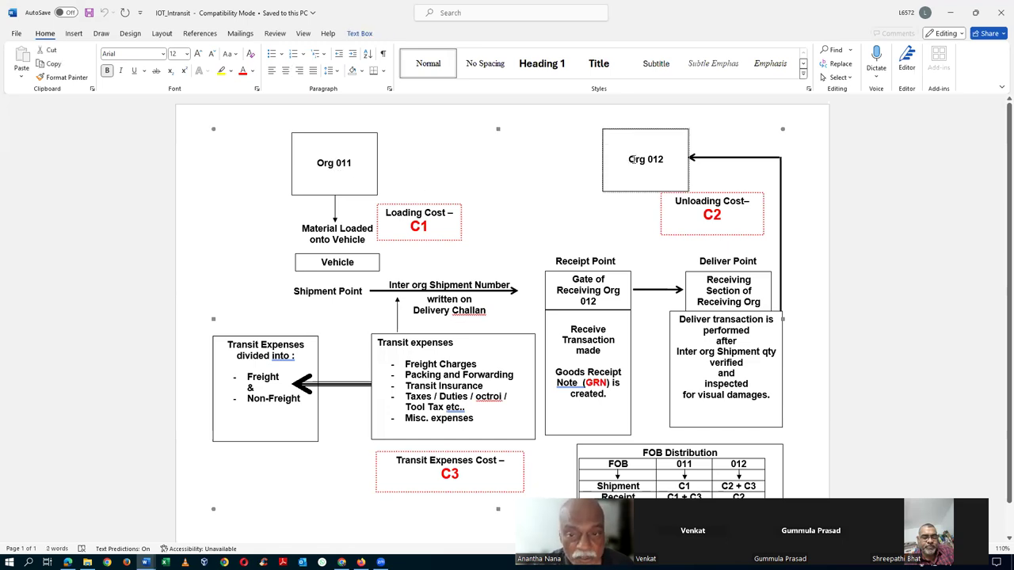
pyautogui.moveTo(632, 162); pyautogui.dragTo(656, 161)
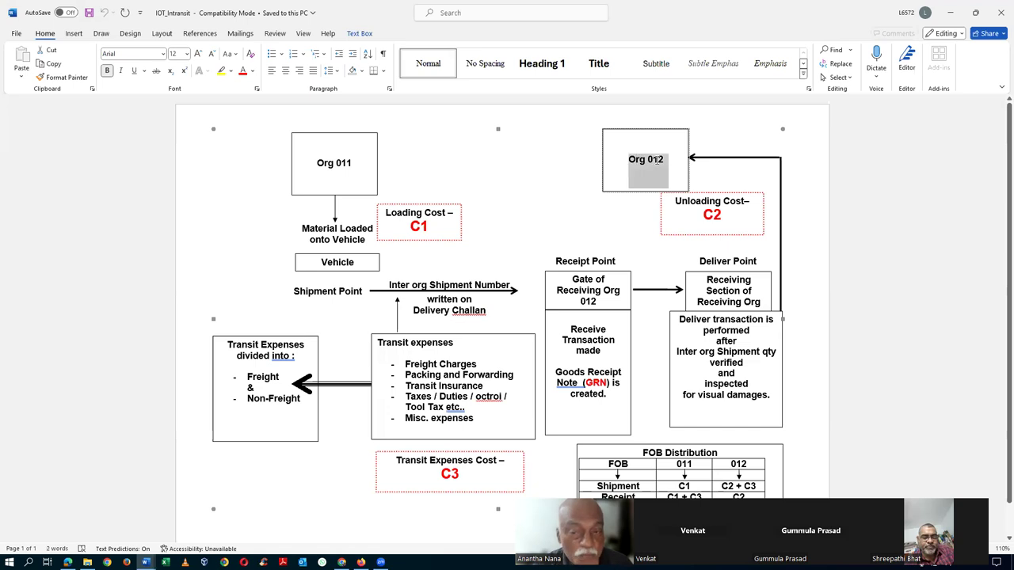
pyautogui.click(334, 162)
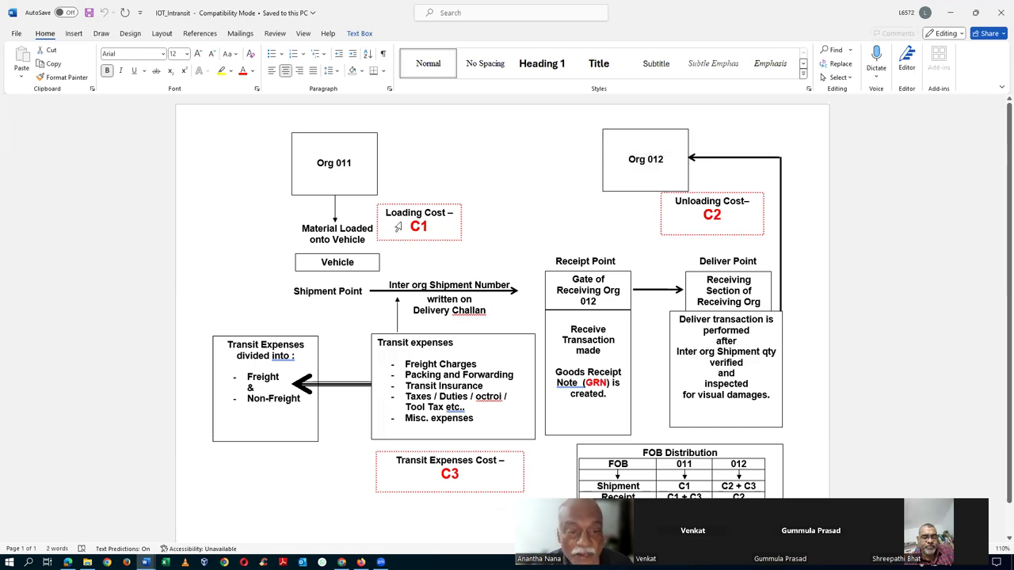
pyautogui.click(219, 202)
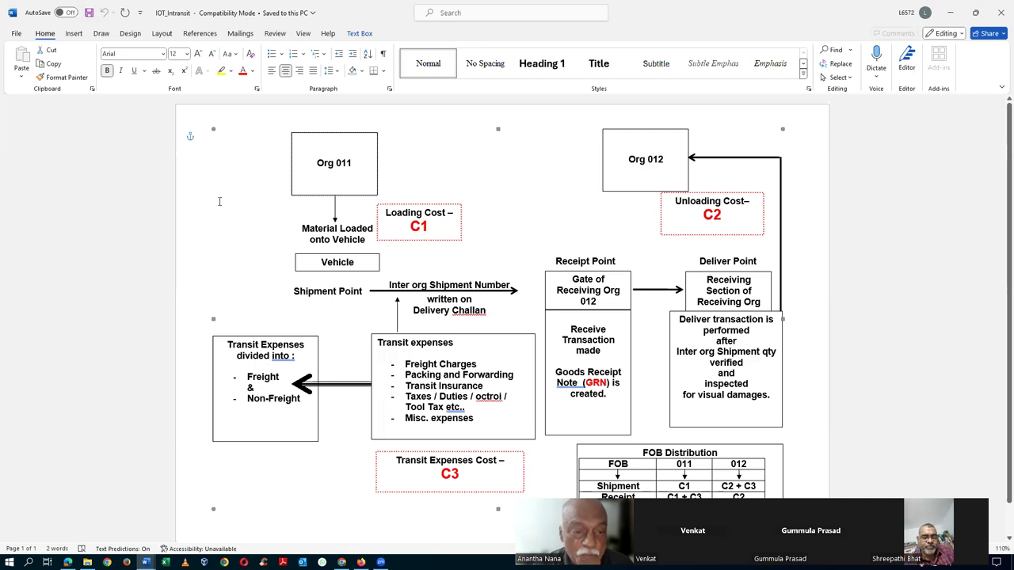
pyautogui.moveTo(317, 162); pyautogui.dragTo(348, 169)
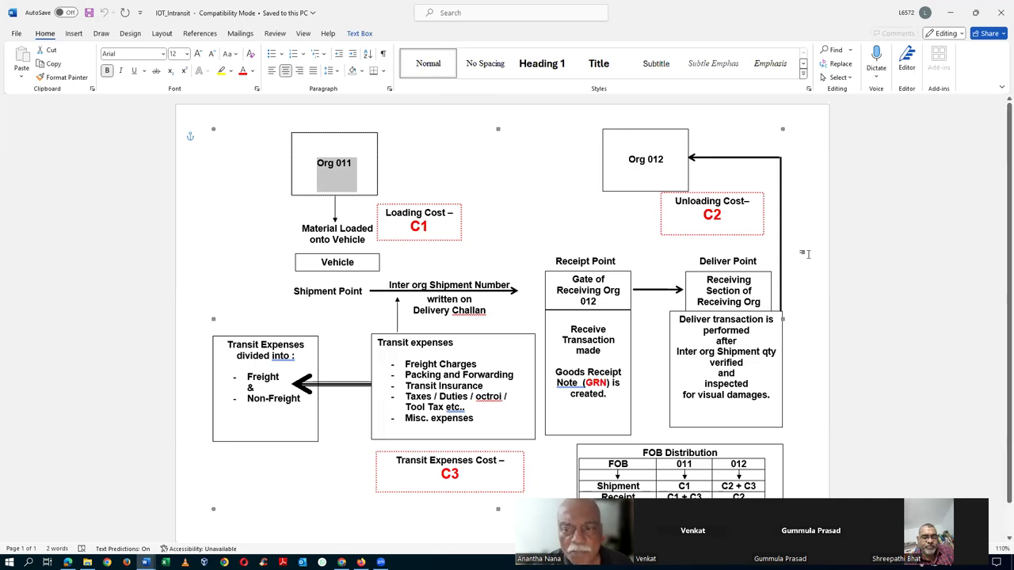
pyautogui.click(913, 227)
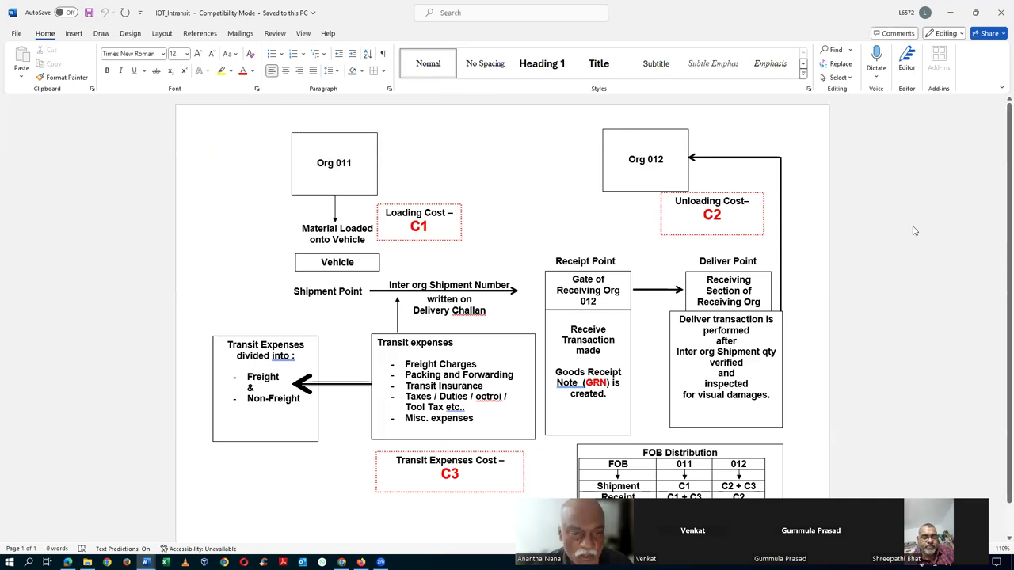
pyautogui.hotkey('alt', 'Tab')
pyautogui.moveTo(113, 455)
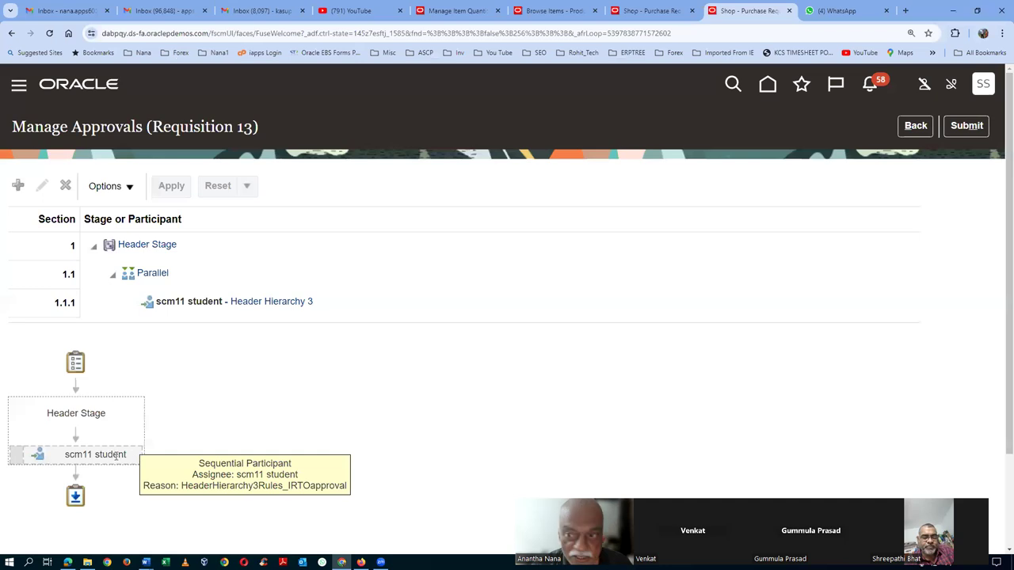
# - Submit requisition 13 for approval and copy the Oracle site address for use in Edge
pyautogui.click(966, 126)
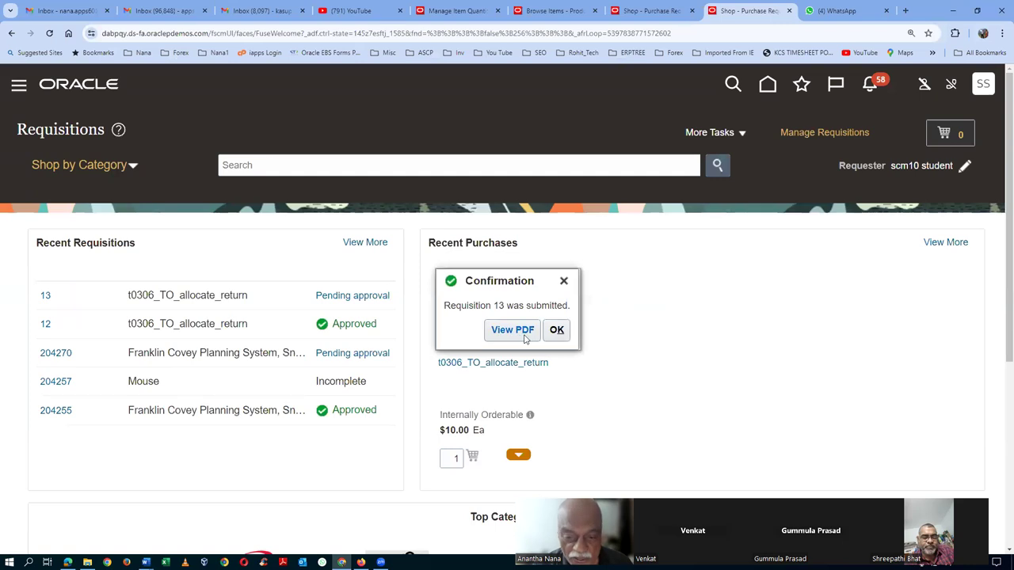
pyautogui.click(557, 333)
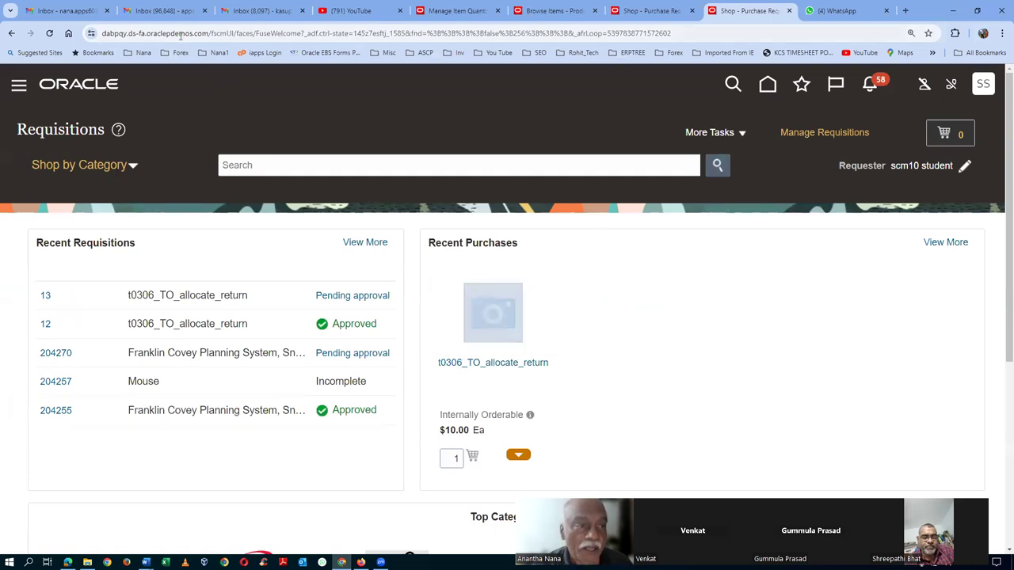
pyautogui.click(229, 34)
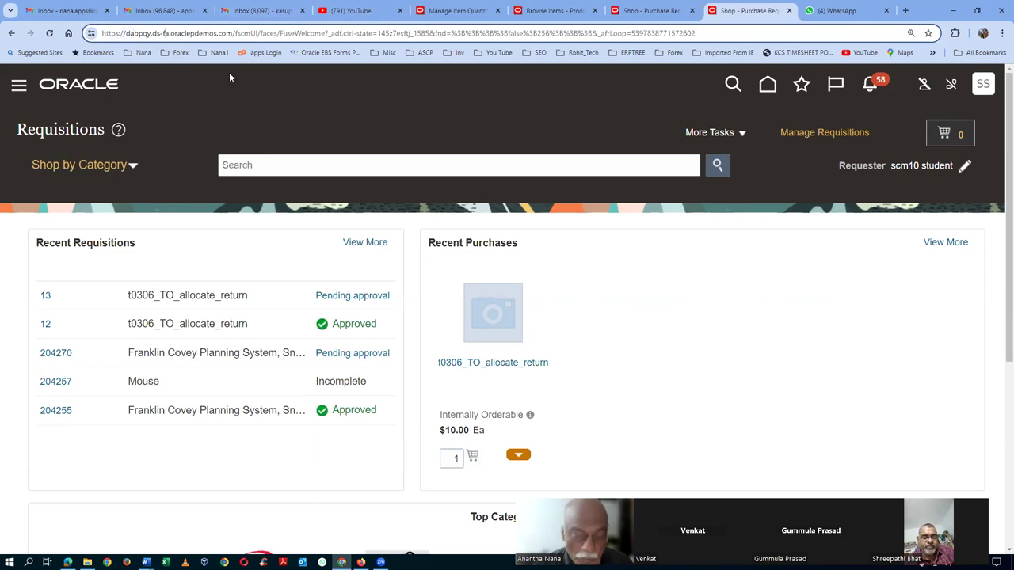
pyautogui.hotkey('shift', 'Right')
pyautogui.hotkey('shift', 'Right')
pyautogui.hotkey('shift', 'Right')
pyautogui.hotkey('shift', 'Right')
pyautogui.hotkey('shift', 'Right')
pyautogui.hotkey('shift', 'Right')
pyautogui.hotkey('shift', 'Right')
pyautogui.hotkey('shift', 'Right')
pyautogui.hotkey('shift', 'Right')
pyautogui.hotkey('shift', 'Right')
pyautogui.hotkey('shift', 'Right')
pyautogui.hotkey('shift', 'Right')
pyautogui.hotkey('shift', 'Right')
pyautogui.hotkey('shift', 'Right')
pyautogui.hotkey('shift', 'Right')
pyautogui.hotkey('shift', 'Right')
pyautogui.hotkey('shift', 'Right')
pyautogui.hotkey('shift', 'Right')
pyautogui.hotkey('shift', 'Right')
pyautogui.hotkey('shift', 'Right')
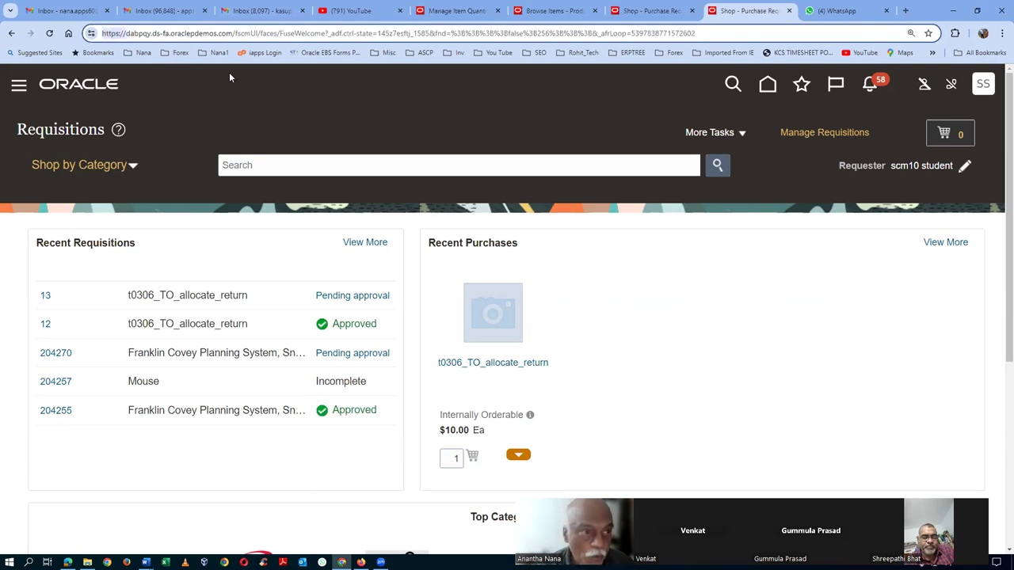
pyautogui.hotkey('shift', 'Right')
pyautogui.hotkey('shift', 'Right')
pyautogui.hotkey('shift', 'Right')
pyautogui.hotkey('shift', 'Right')
pyautogui.hotkey('ctrl', 'c')
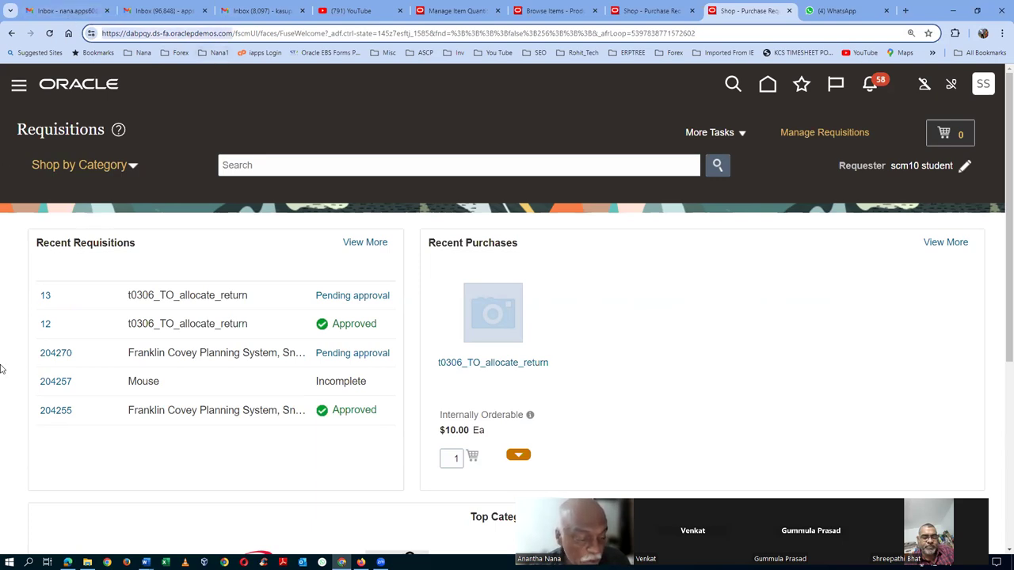
pyautogui.click(170, 539)
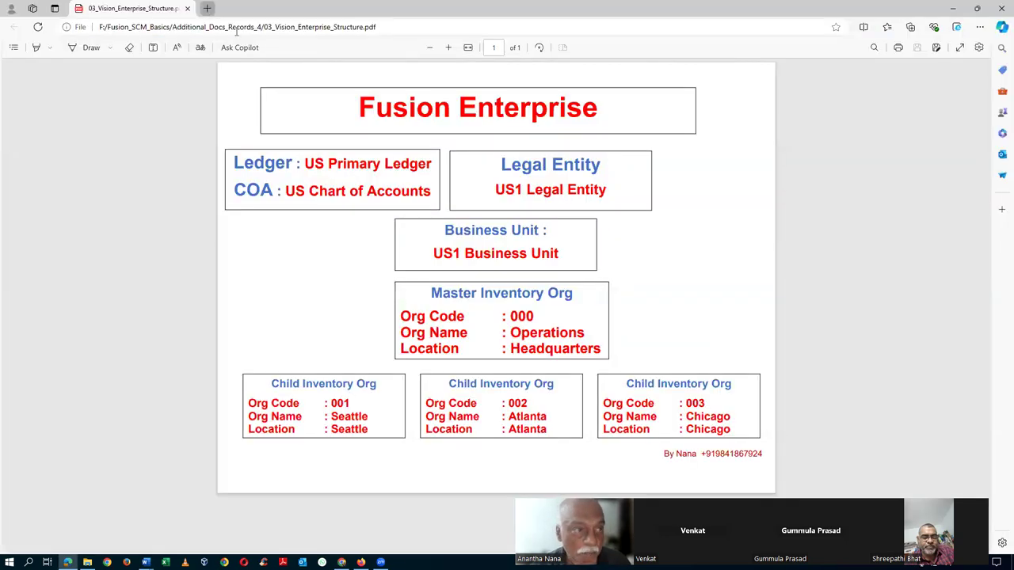
# - Load the copied Oracle site address in a new Edge tab
pyautogui.click(207, 8)
pyautogui.hotkey('ctrl', 'v')
pyautogui.press('Return')
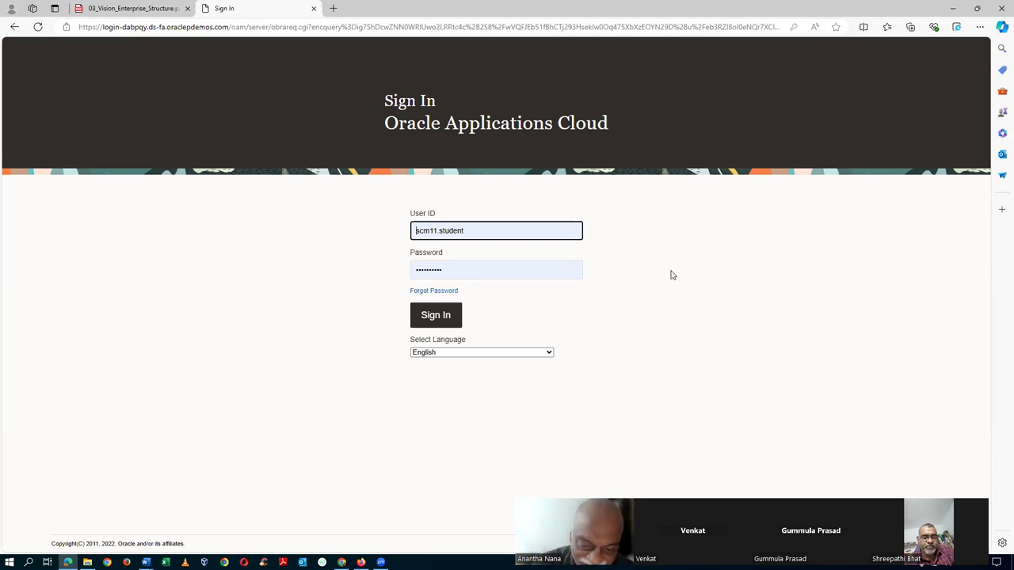
# - Sign in as the approver and open the Approve Requisition 13 task from notifications
pyautogui.click(448, 315)
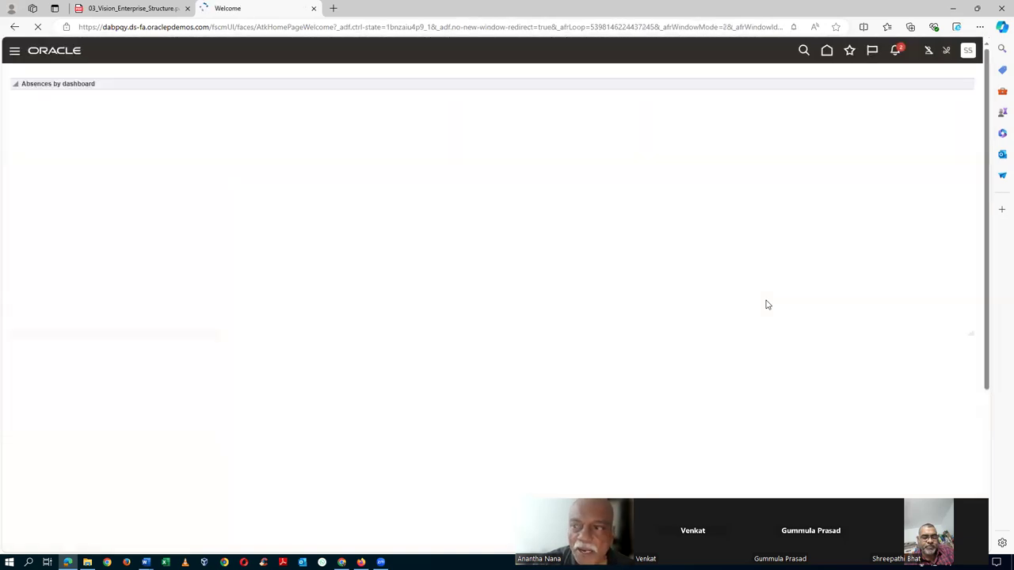
pyautogui.click(896, 50)
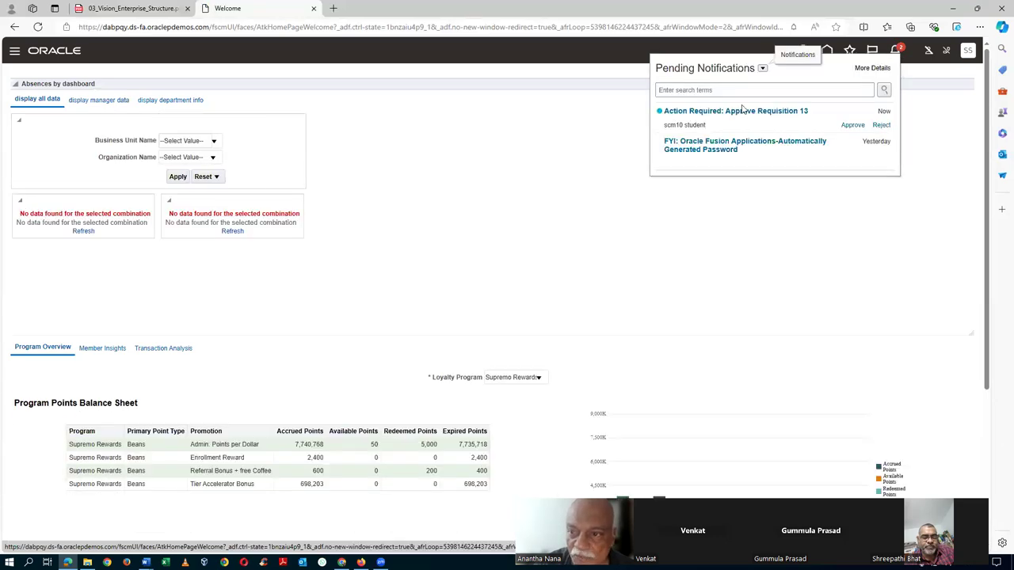
pyautogui.click(740, 112)
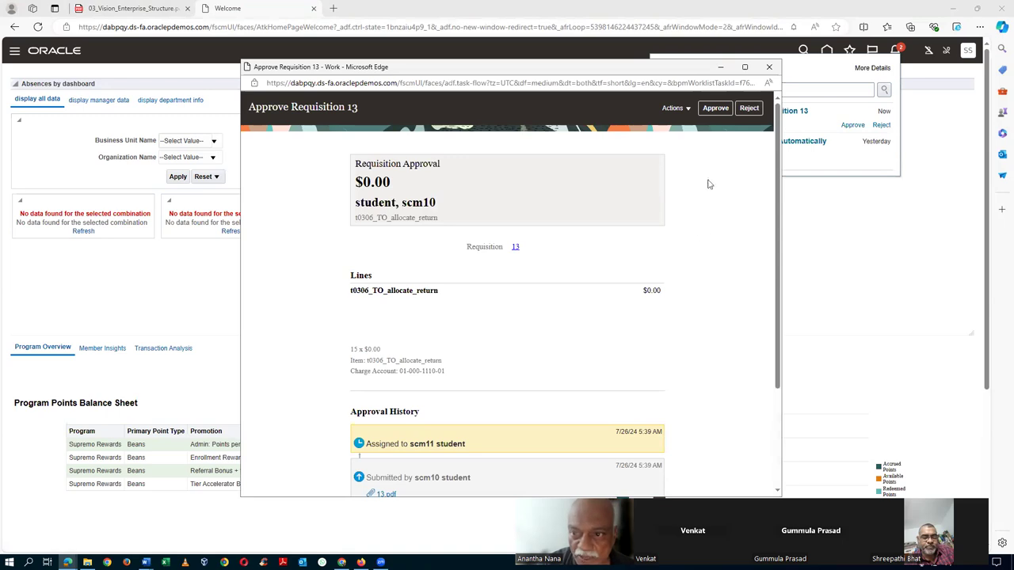
# - Approve requisition 13 with the comment 'test'
pyautogui.click(715, 109)
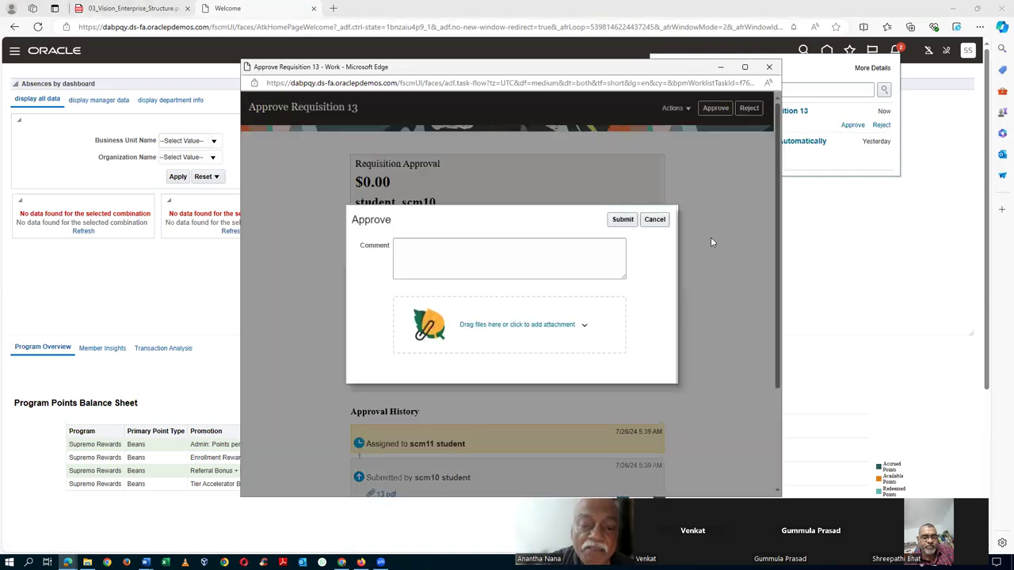
pyautogui.click(483, 254)
pyautogui.write('test drove vehicle')
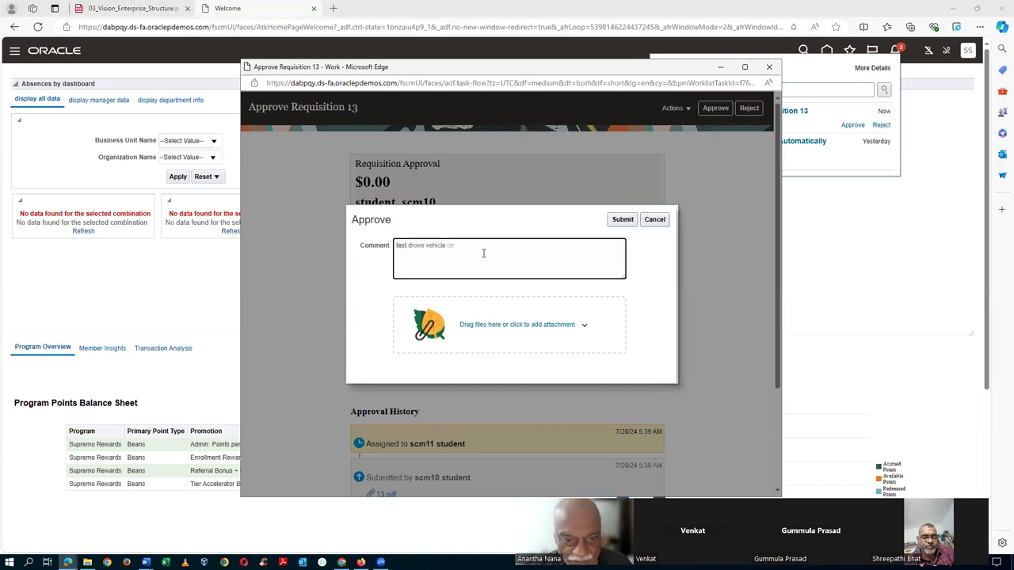
pyautogui.click(622, 220)
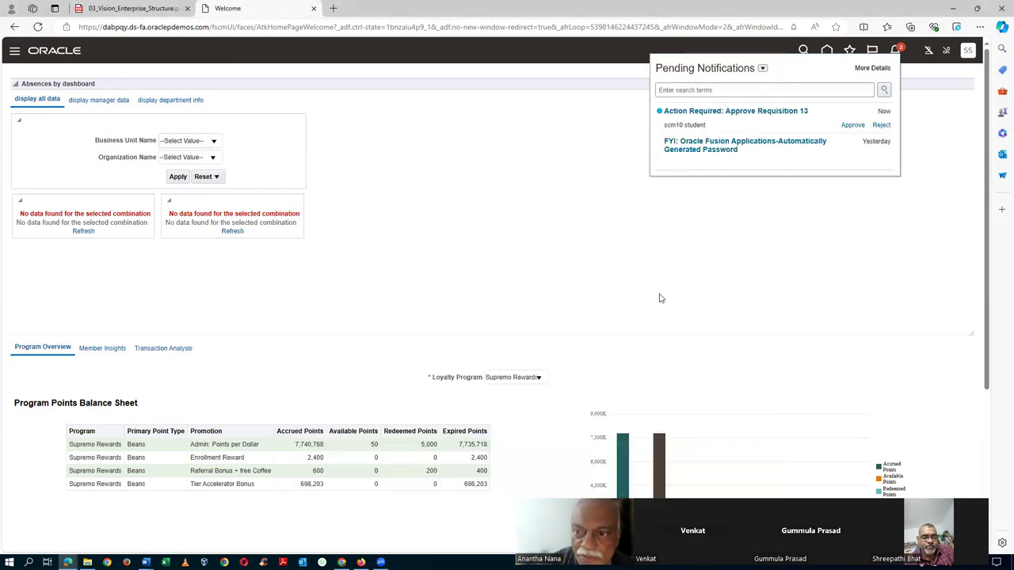
# - Return to the requester's browser session and open requisition 13 to check its status
pyautogui.click(662, 299)
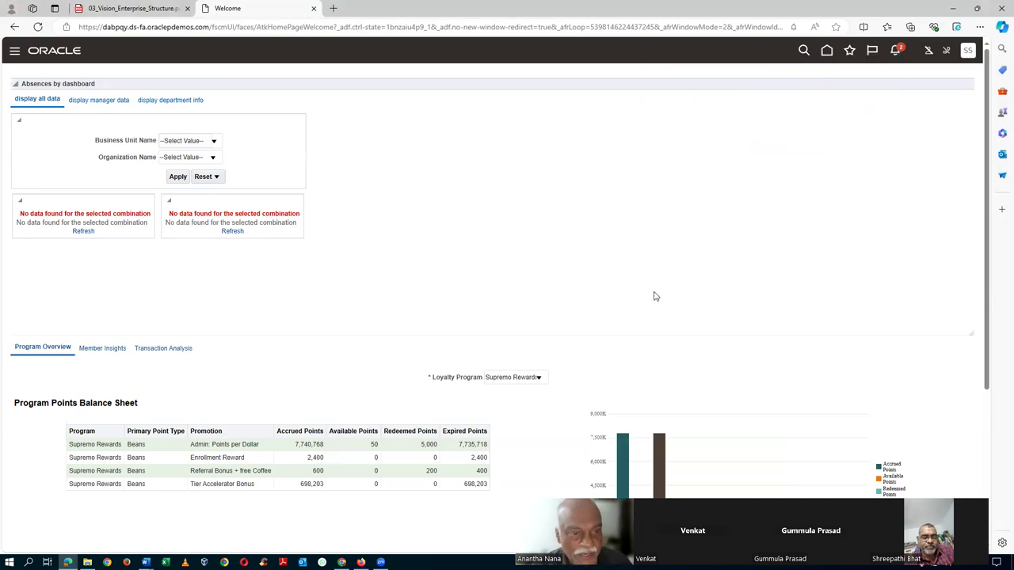
pyautogui.hotkey('alt', 'Tab')
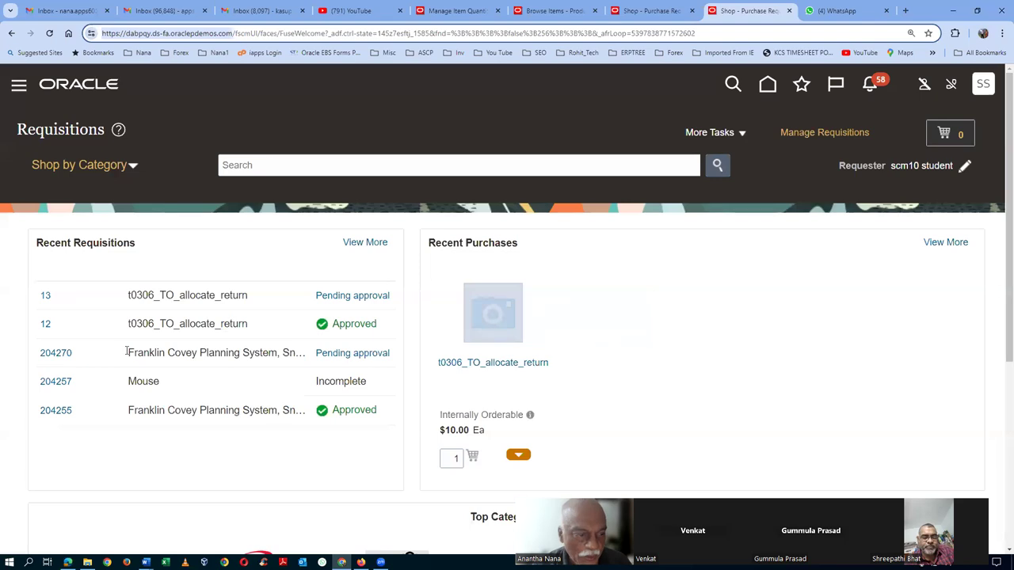
pyautogui.click(45, 298)
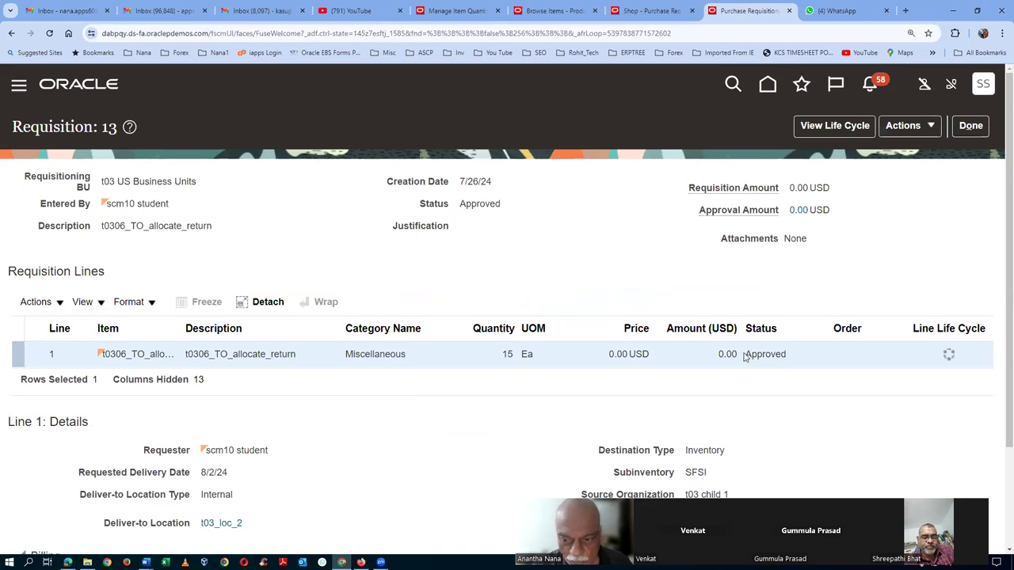
# - Confirm requisition 13's line shows Approved, then close it back to the Requisitions page
pyautogui.moveTo(747, 355); pyautogui.dragTo(786, 356)
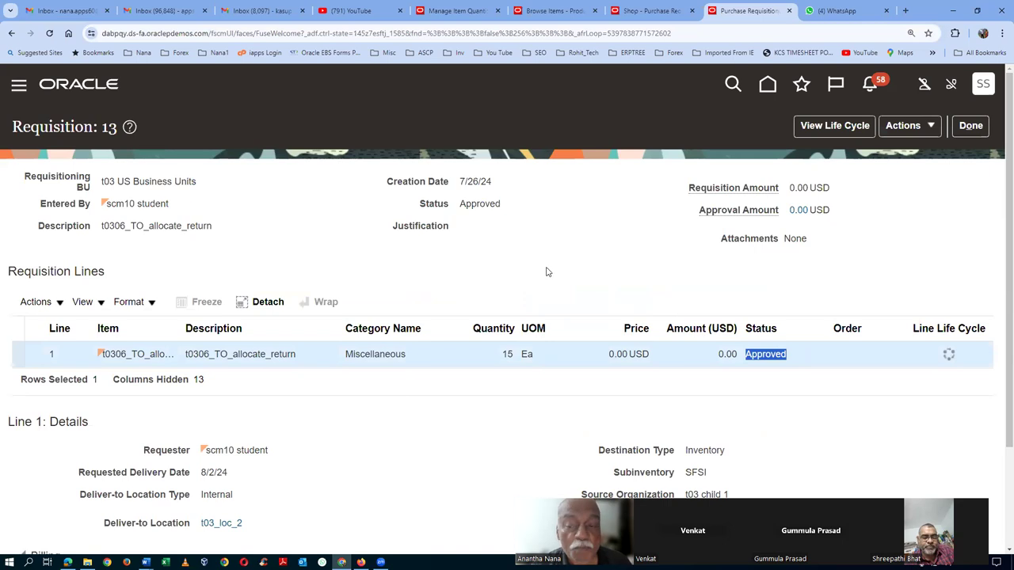
pyautogui.click(545, 272)
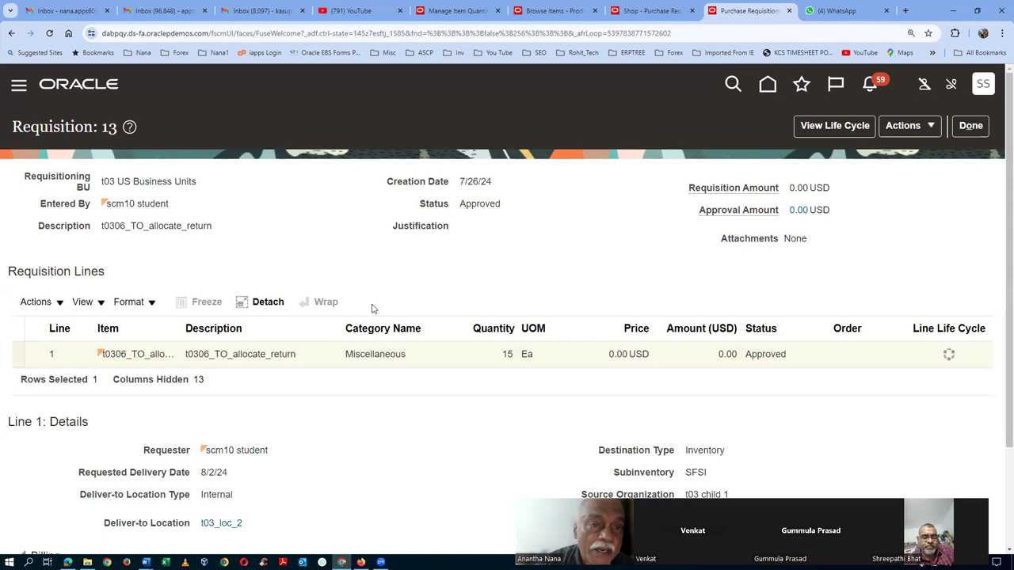
pyautogui.click(972, 126)
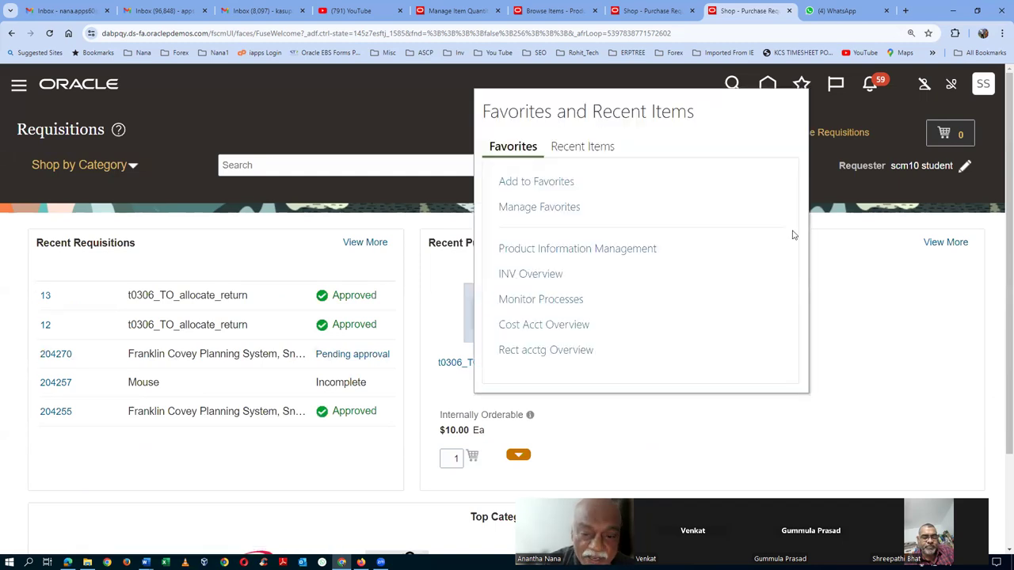
# - Open Manage Transfer Orders from the Inventory Management overview tasks
pyautogui.click(545, 275)
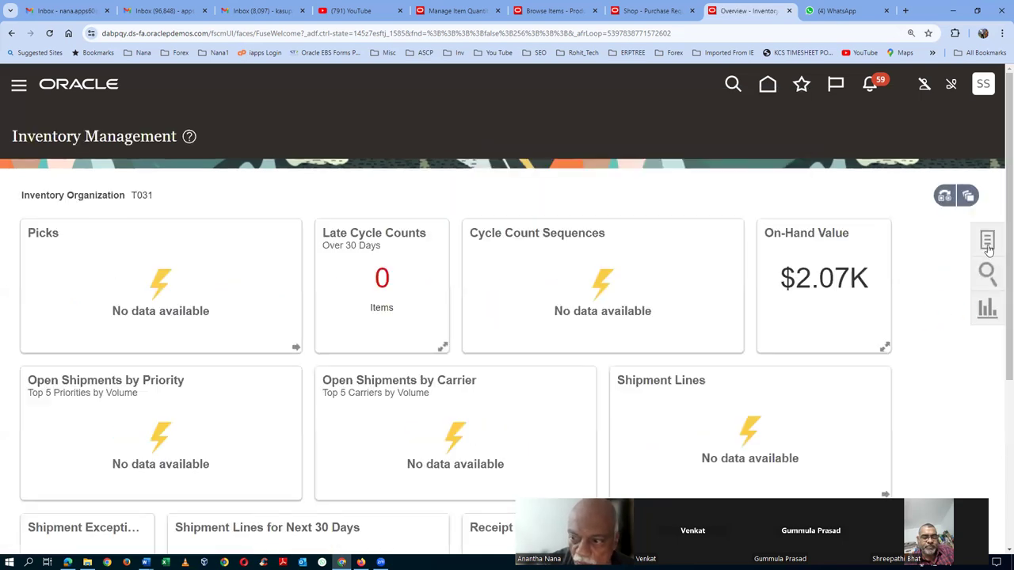
pyautogui.click(987, 242)
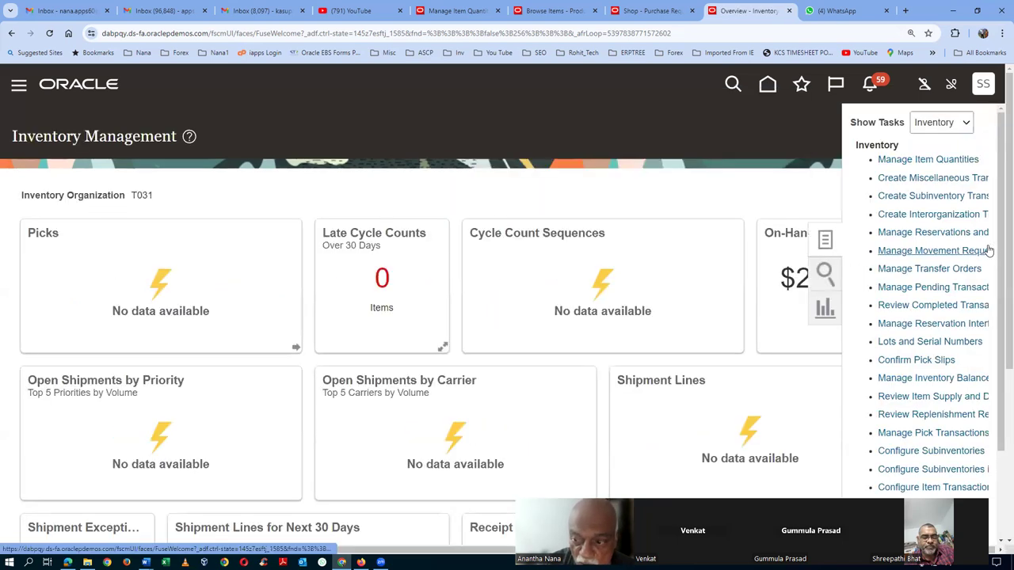
pyautogui.click(911, 270)
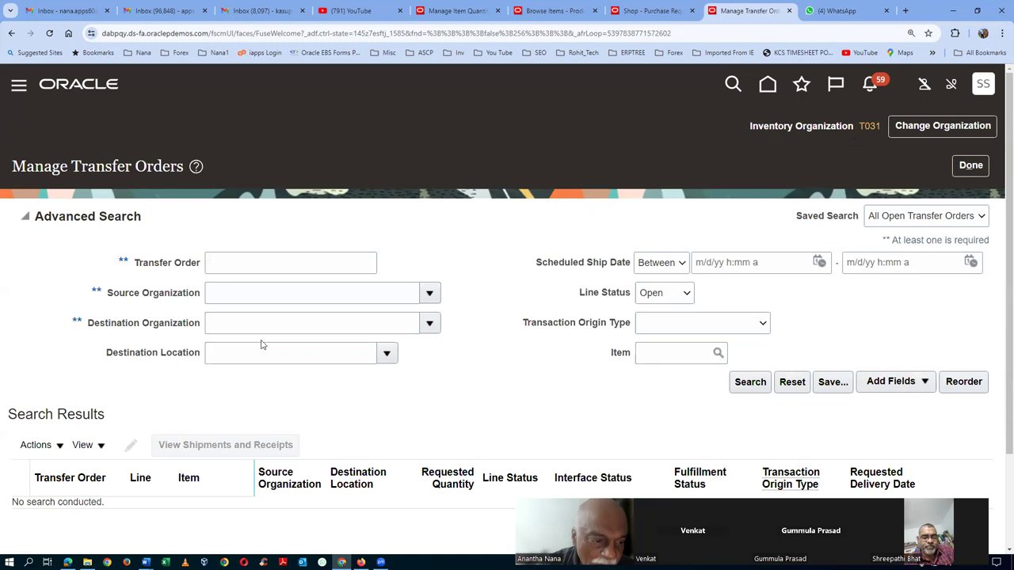
# - Search transfer orders from source organization T031 and view shipments and receipts for order 153046
pyautogui.click(232, 298)
pyautogui.write('T')
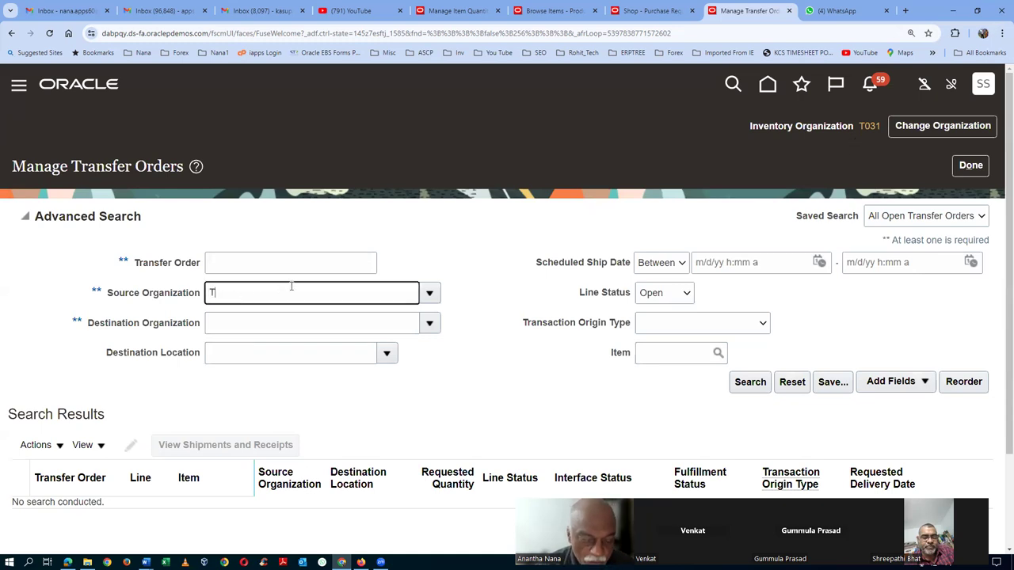
pyautogui.write('031')
pyautogui.press('Tab')
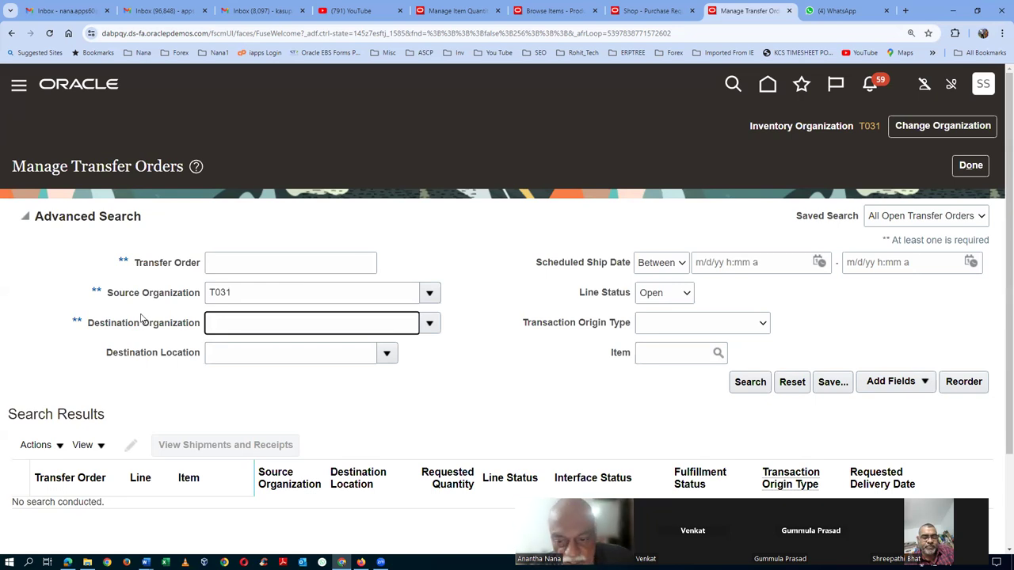
pyautogui.click(746, 385)
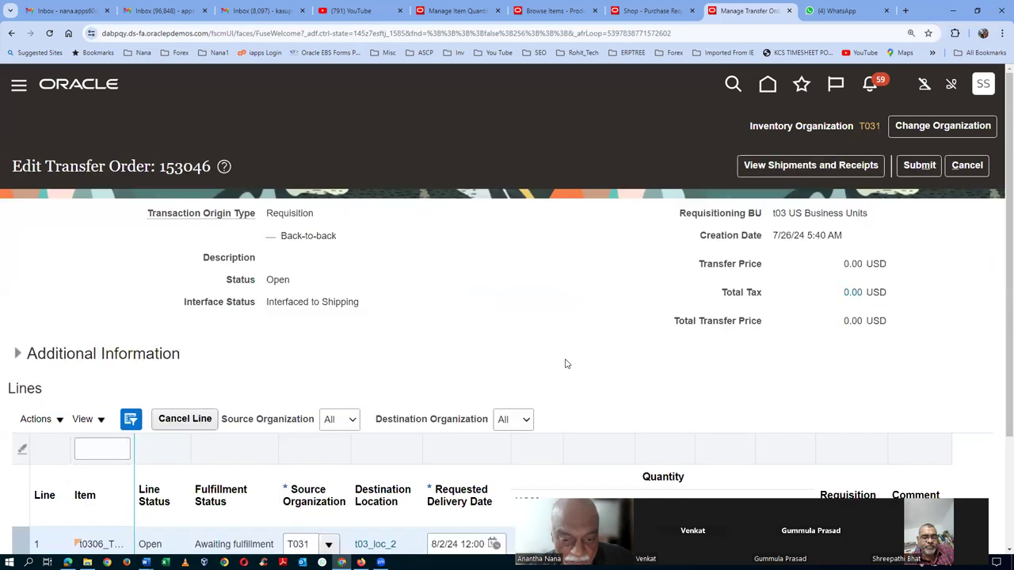
pyautogui.scroll(-2, 568, 362)
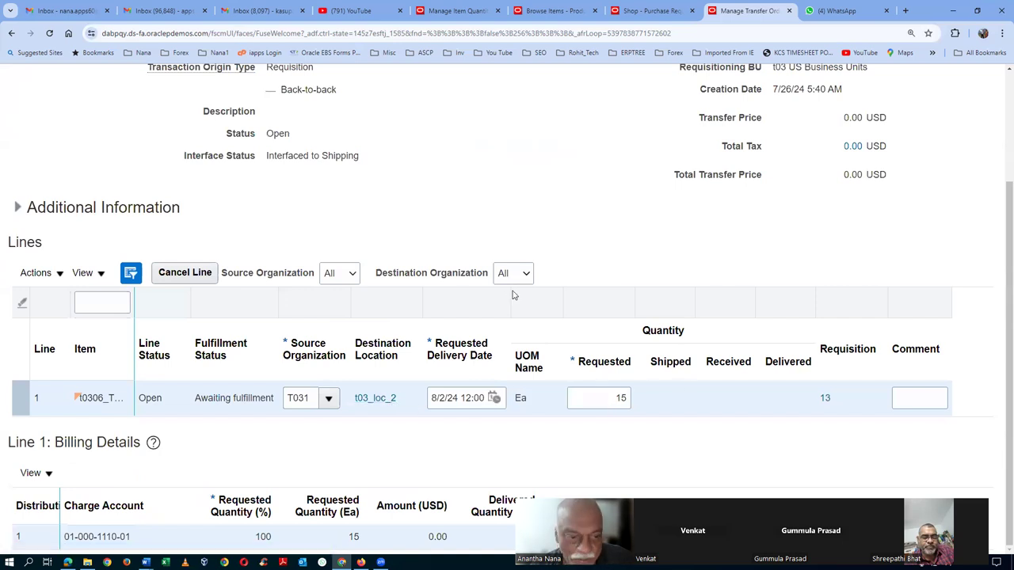
pyautogui.scroll(2, 511, 290)
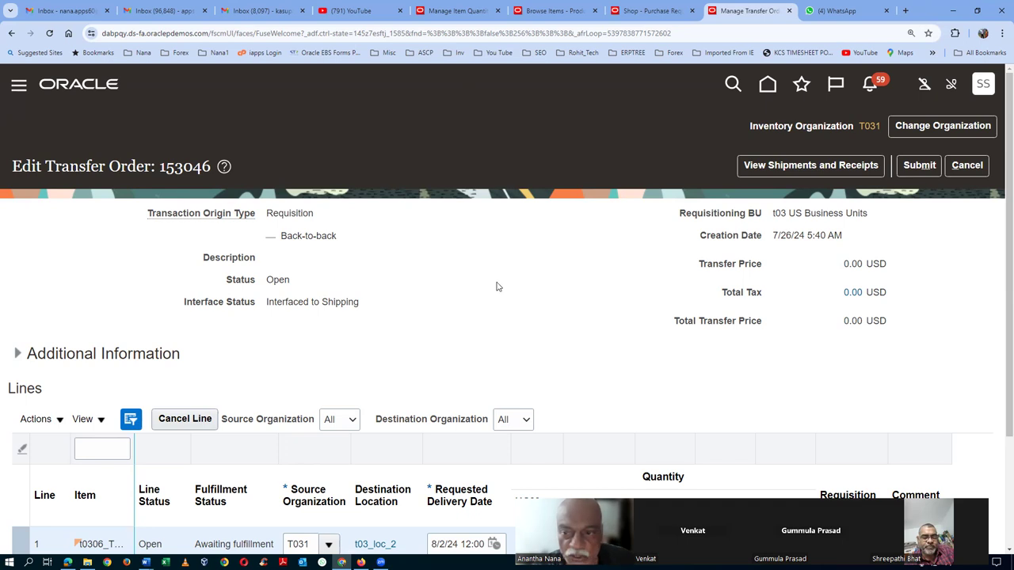
pyautogui.scroll(-2, 495, 291)
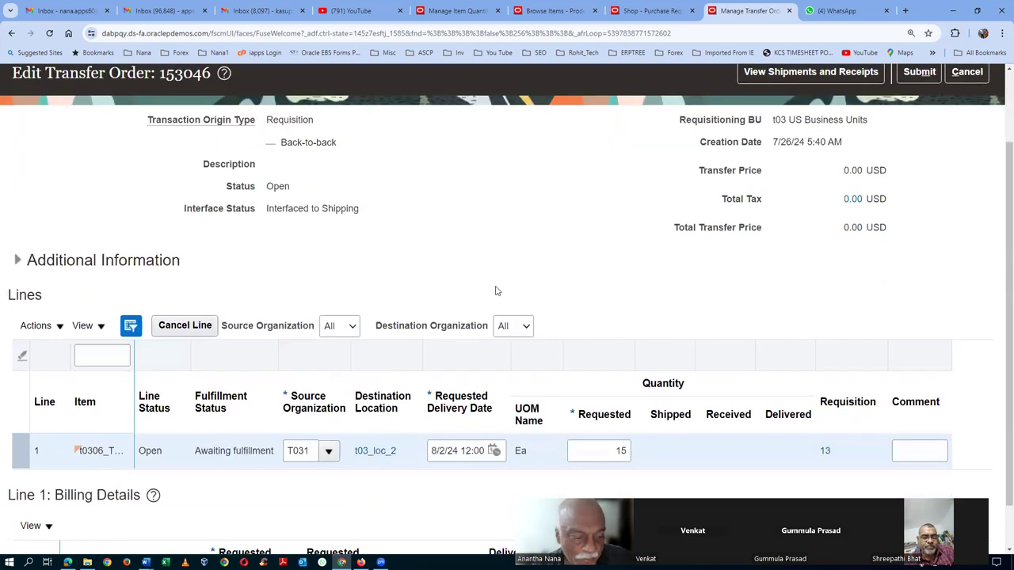
pyautogui.scroll(2, 498, 288)
pyautogui.click(814, 164)
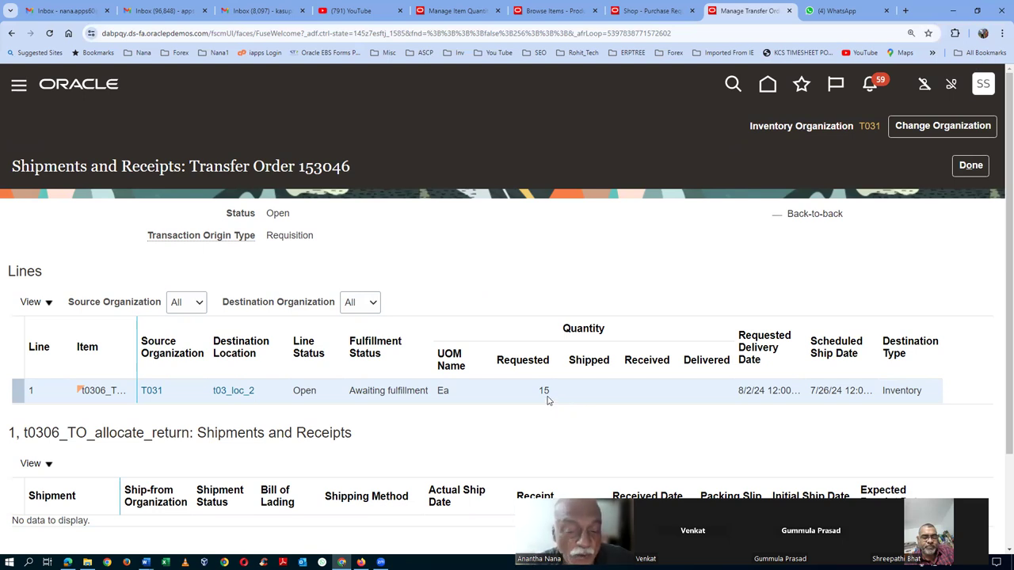
# - Duplicate the transfer order browser tab and show the T031 Inventory Management overview in the copy
pyautogui.rightClick(765, 15)
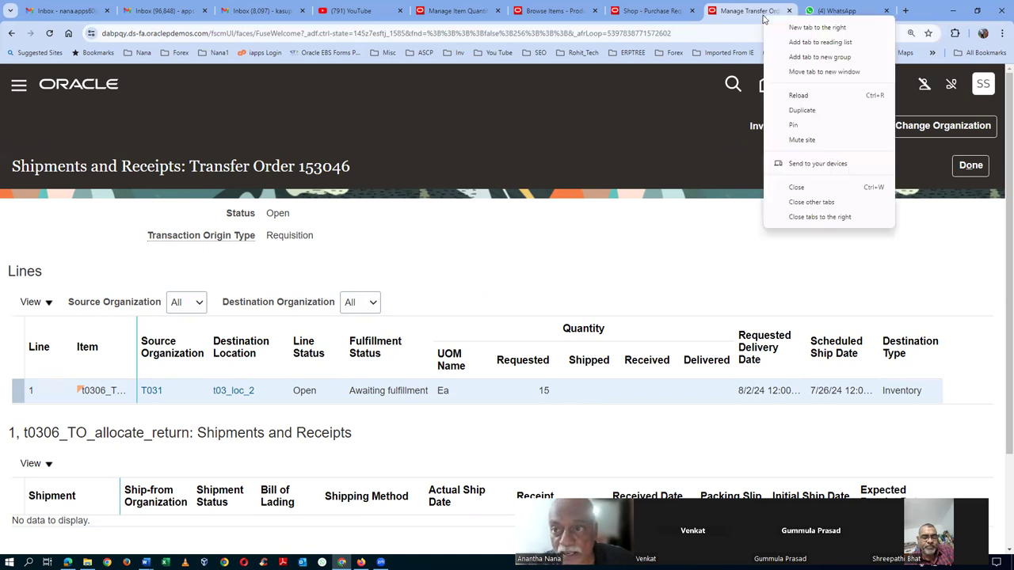
pyautogui.click(798, 111)
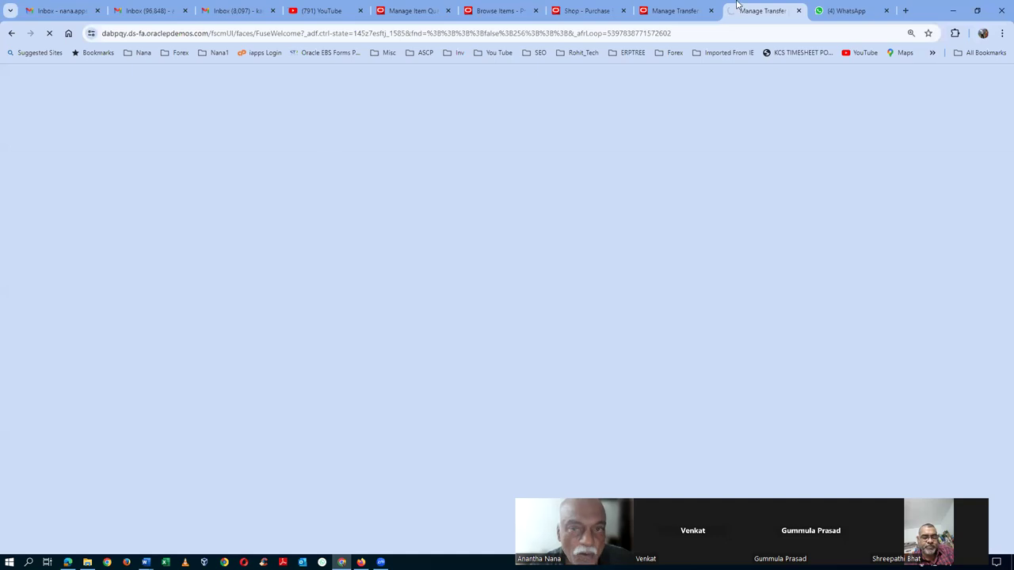
pyautogui.click(668, 16)
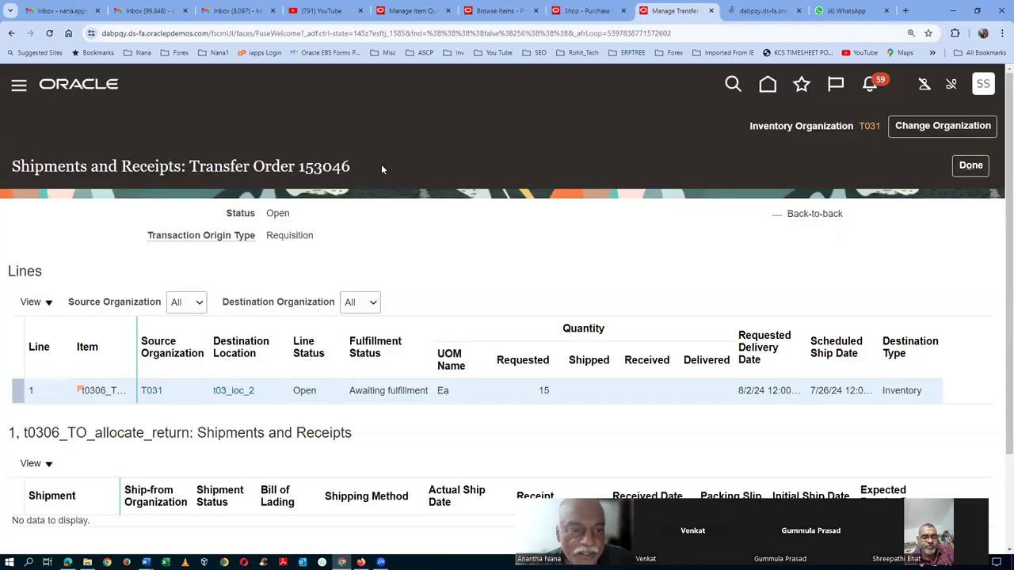
pyautogui.click(780, 11)
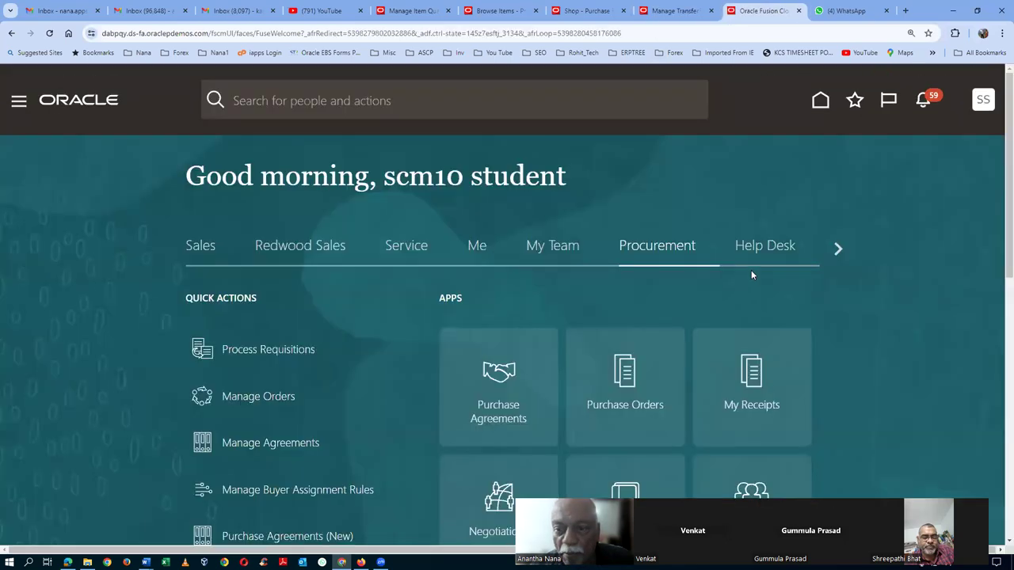
pyautogui.click(803, 107)
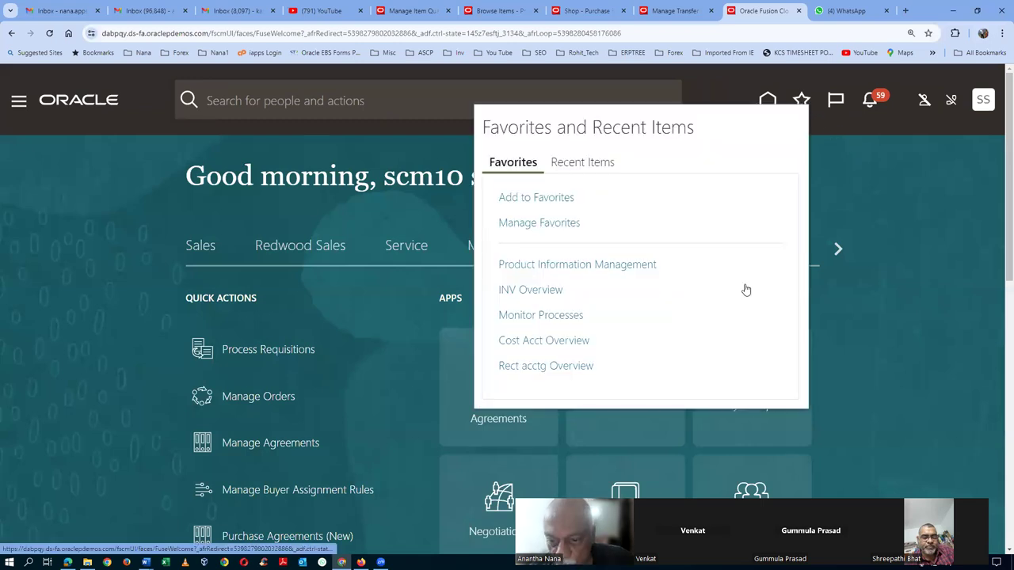
pyautogui.click(545, 299)
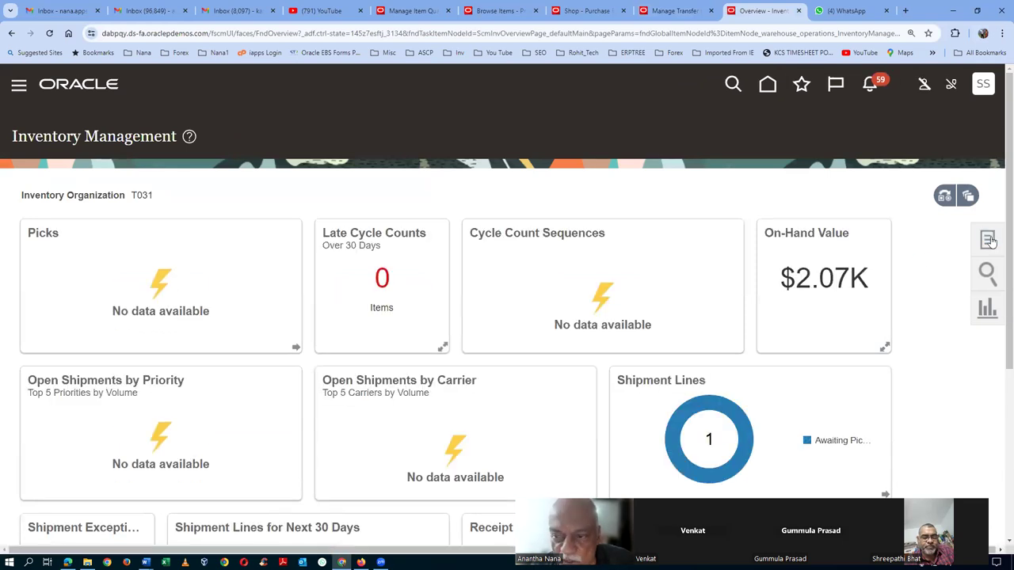
# - Open Manage Shipment Lines from the Shipments task list
pyautogui.click(989, 240)
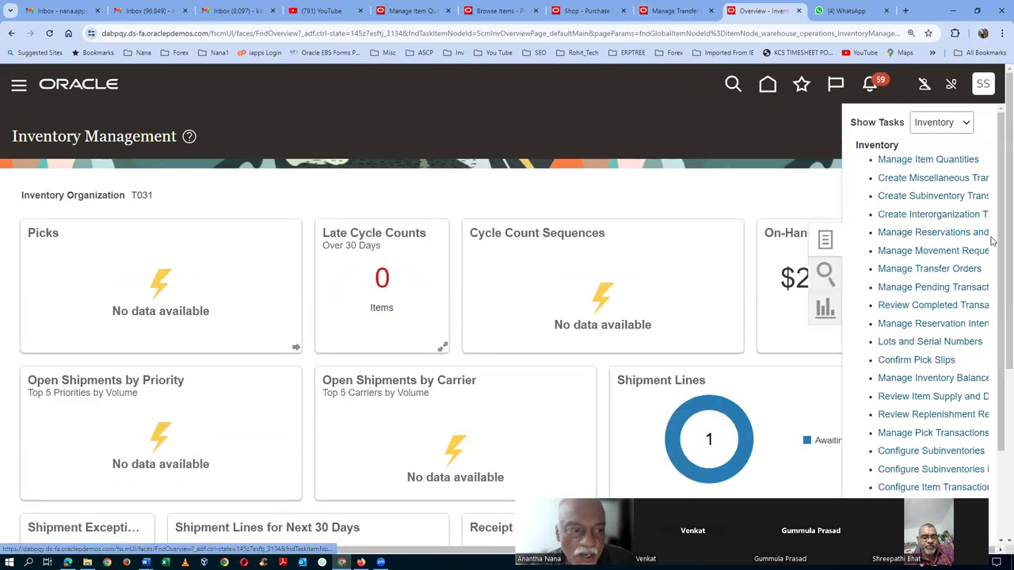
pyautogui.click(933, 129)
pyautogui.click(927, 164)
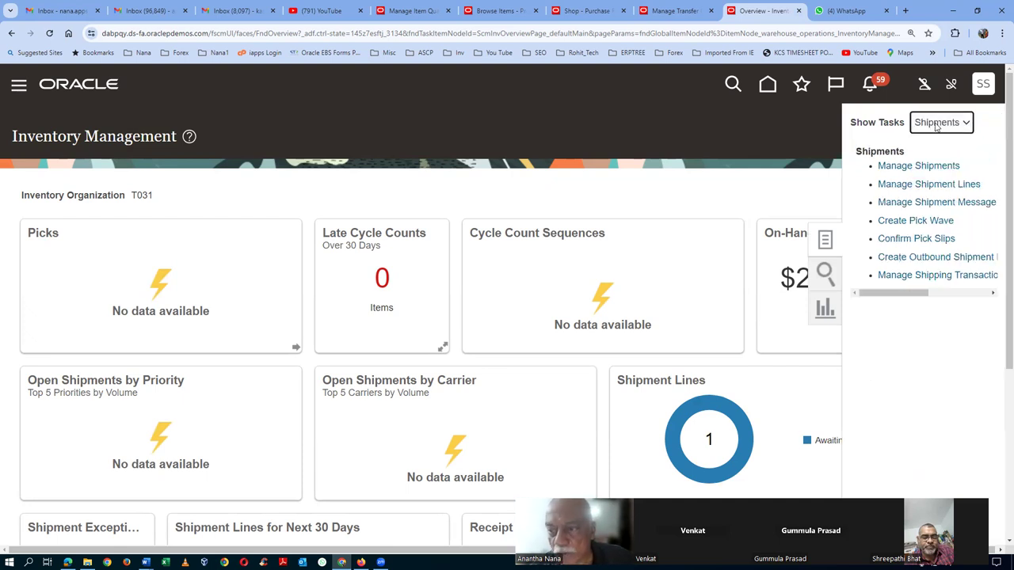
pyautogui.click(931, 186)
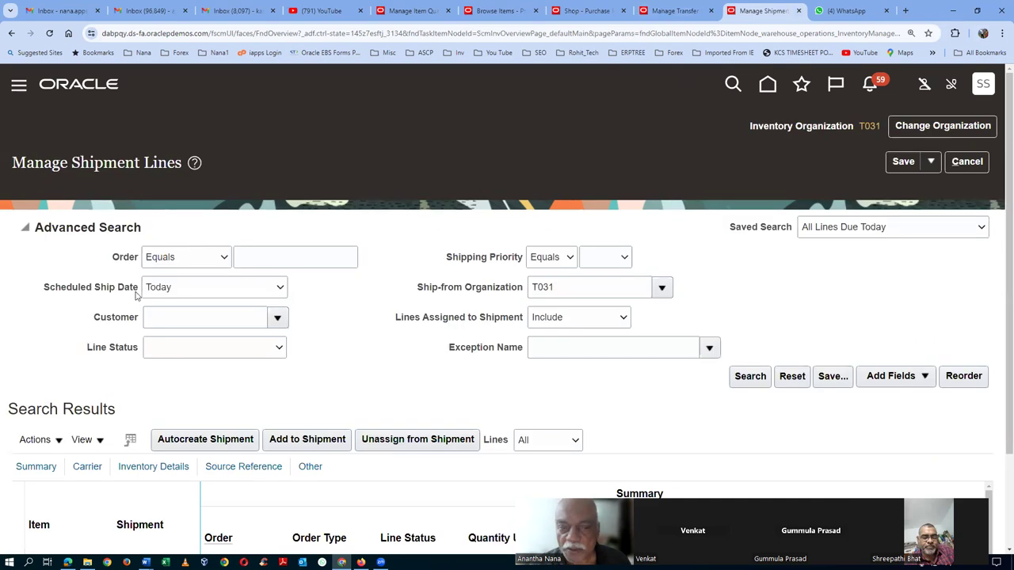
# - Search shipment lines for order 153046 with Scheduled Ship Date condition Before
pyautogui.click(256, 257)
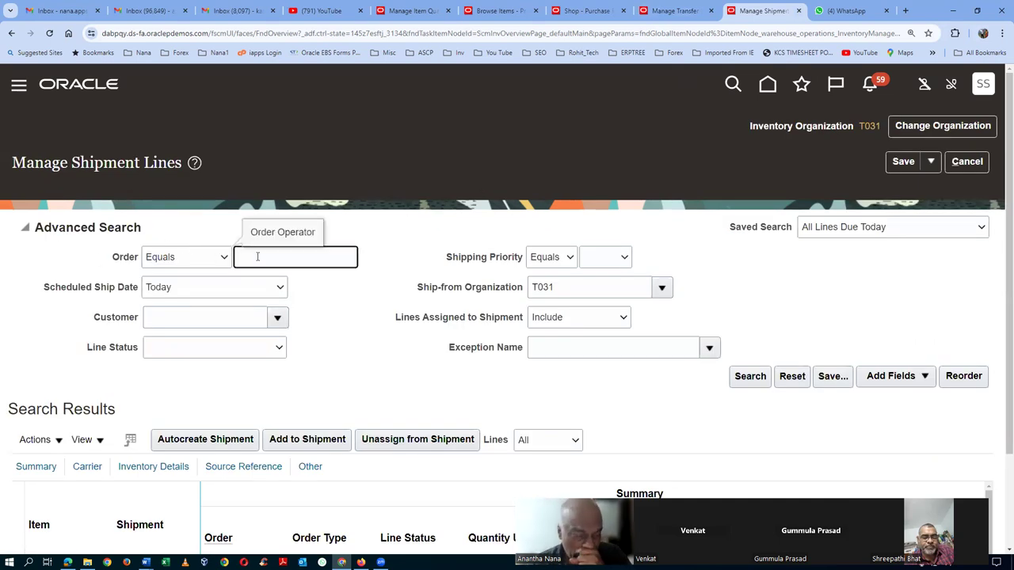
pyautogui.click(675, 11)
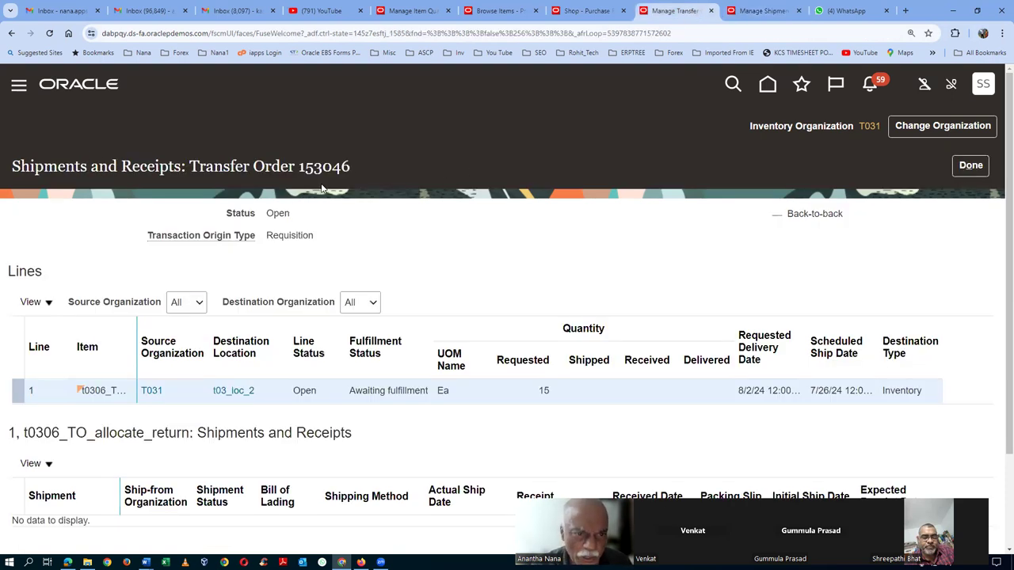
pyautogui.click(763, 12)
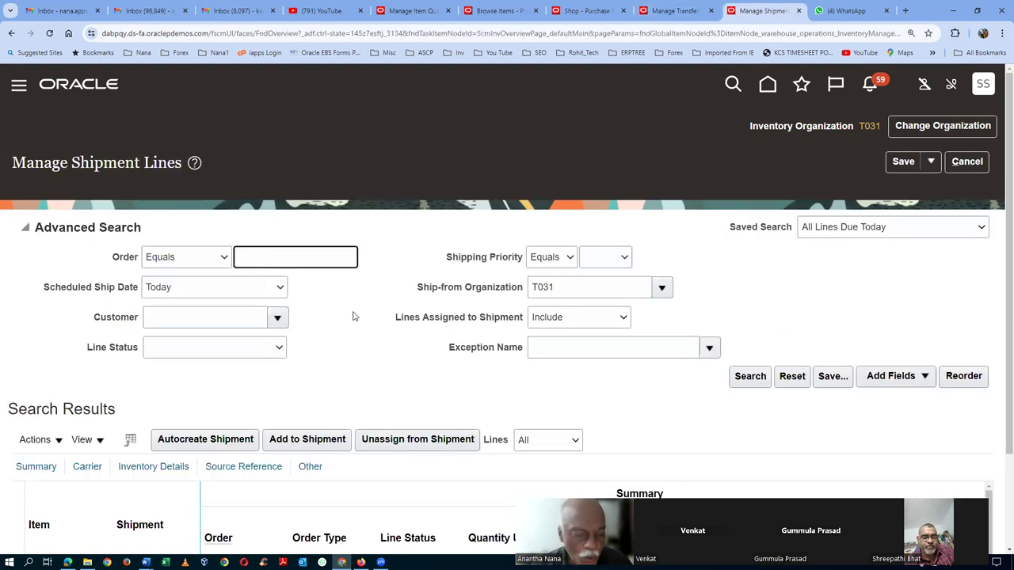
pyautogui.write('153046')
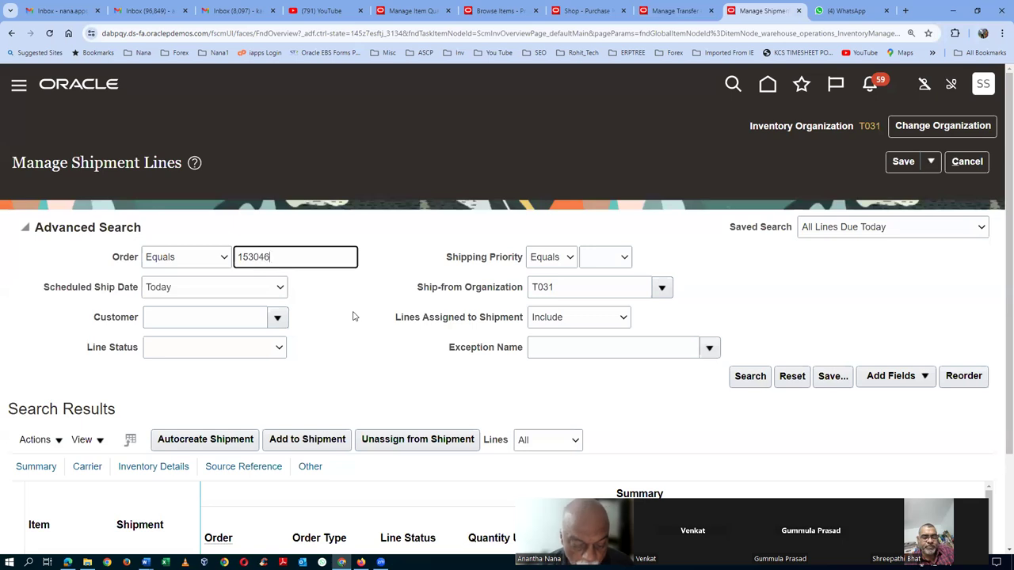
pyautogui.press('Tab')
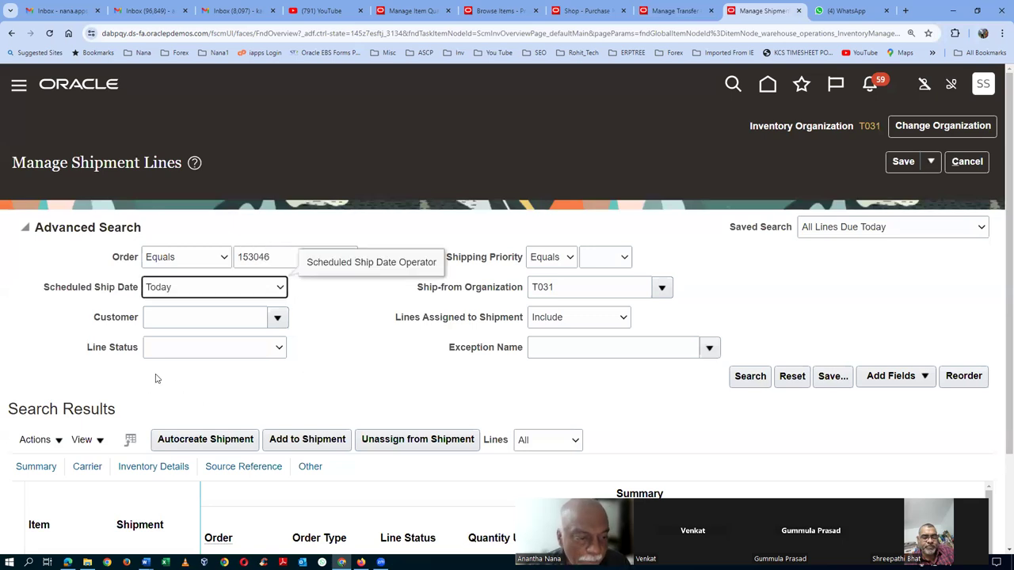
pyautogui.click(194, 287)
pyautogui.click(189, 303)
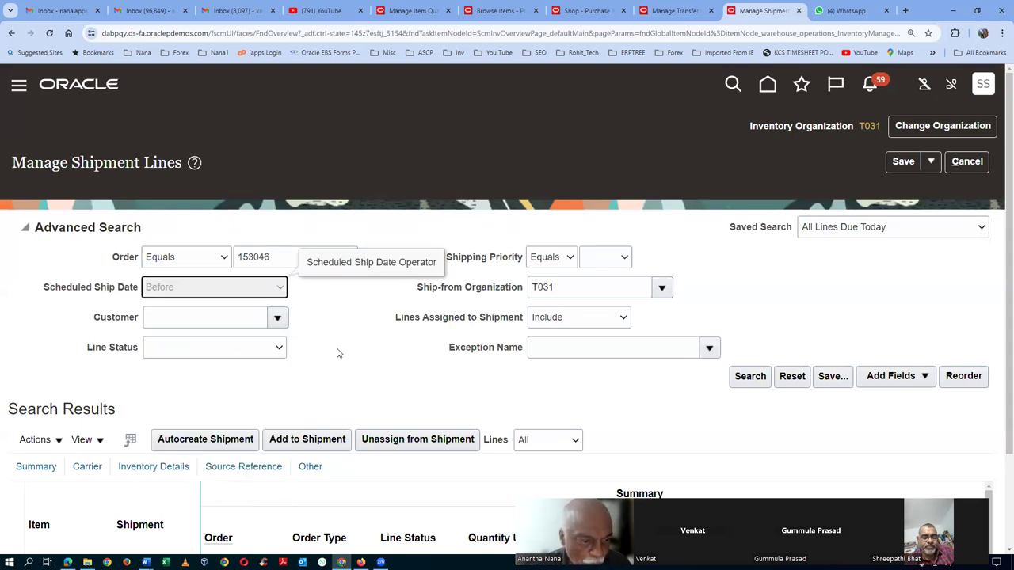
pyautogui.click(753, 378)
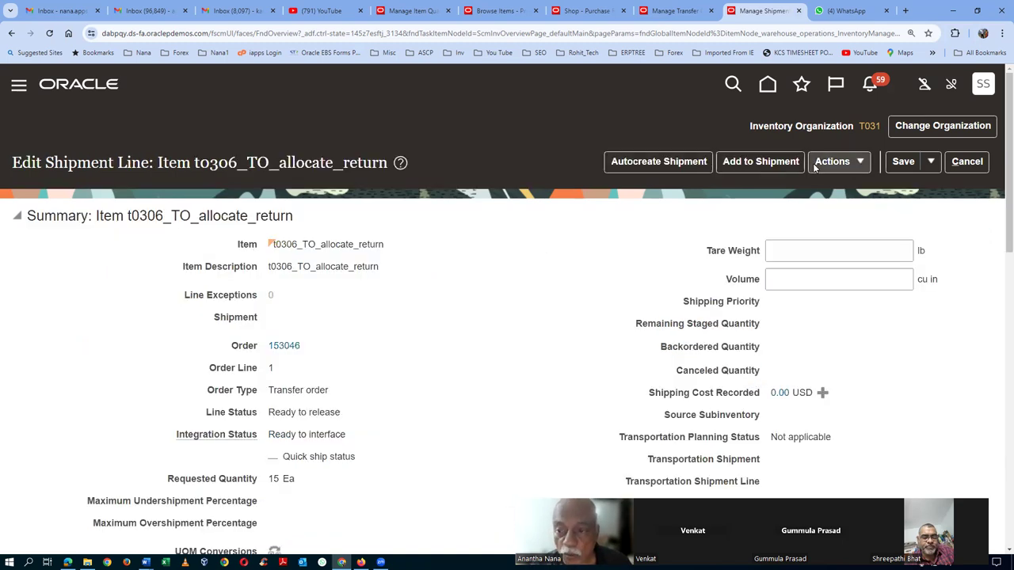
# - Pick release the order 153046 shipment line and save and close it
pyautogui.click(818, 165)
pyautogui.click(836, 192)
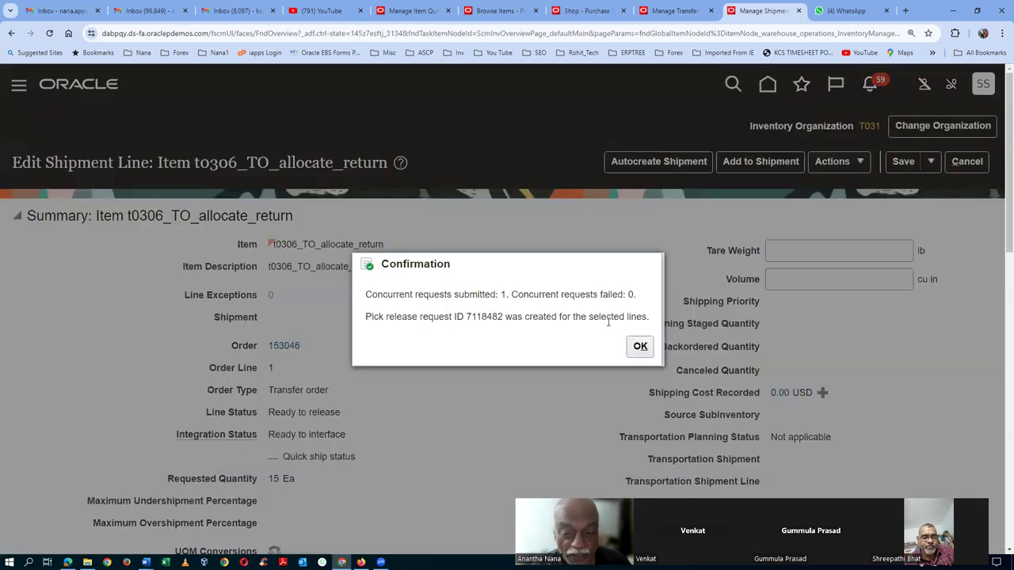
pyautogui.click(640, 346)
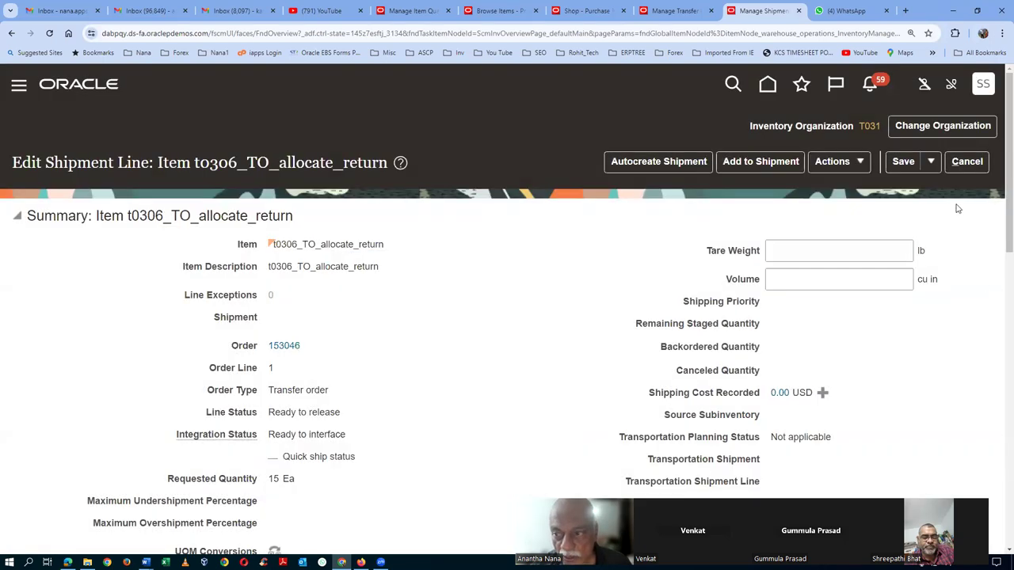
pyautogui.click(931, 161)
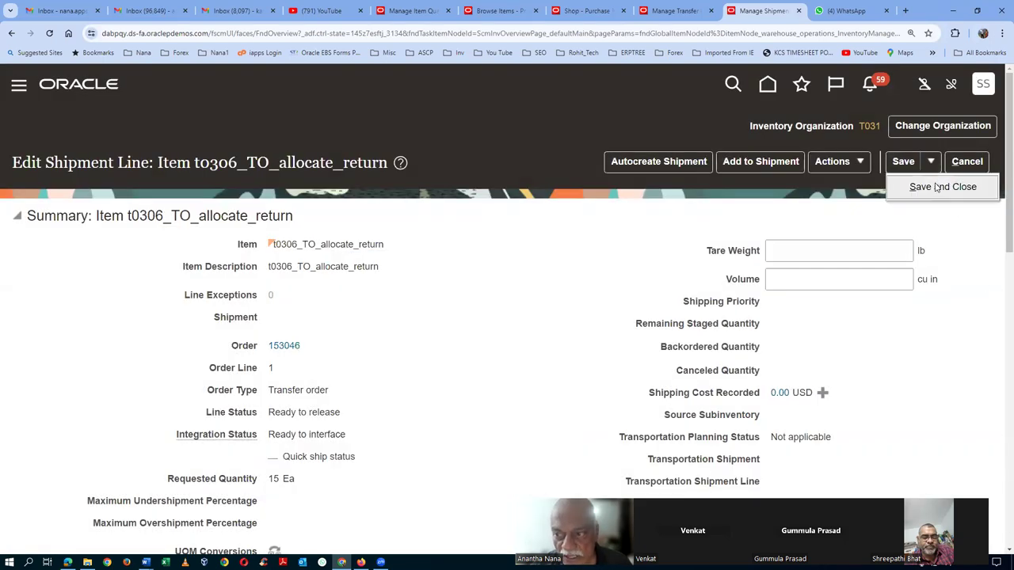
pyautogui.click(937, 189)
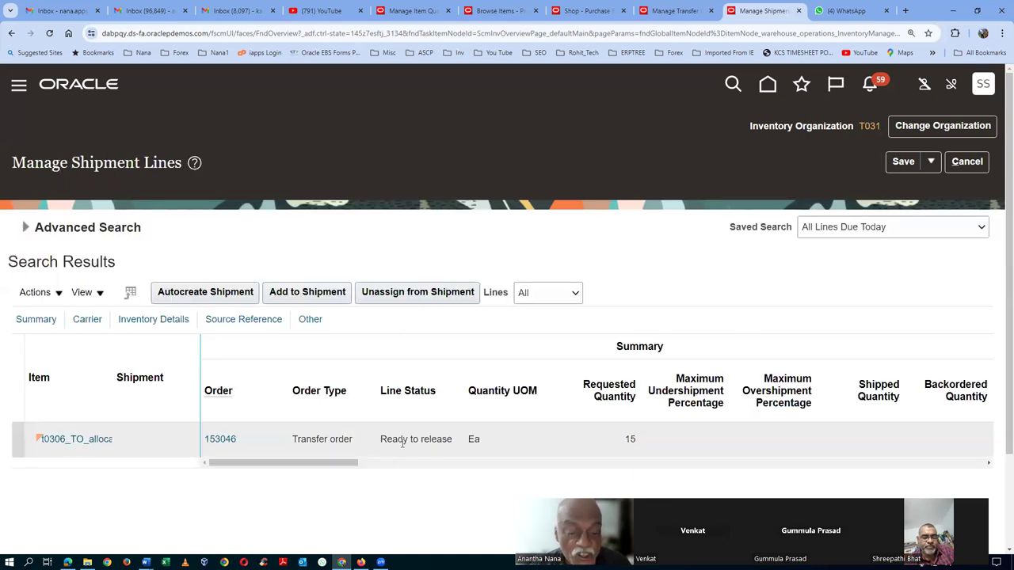
# - Reopen the order 153046 shipment line and save and close it again
pyautogui.click(26, 229)
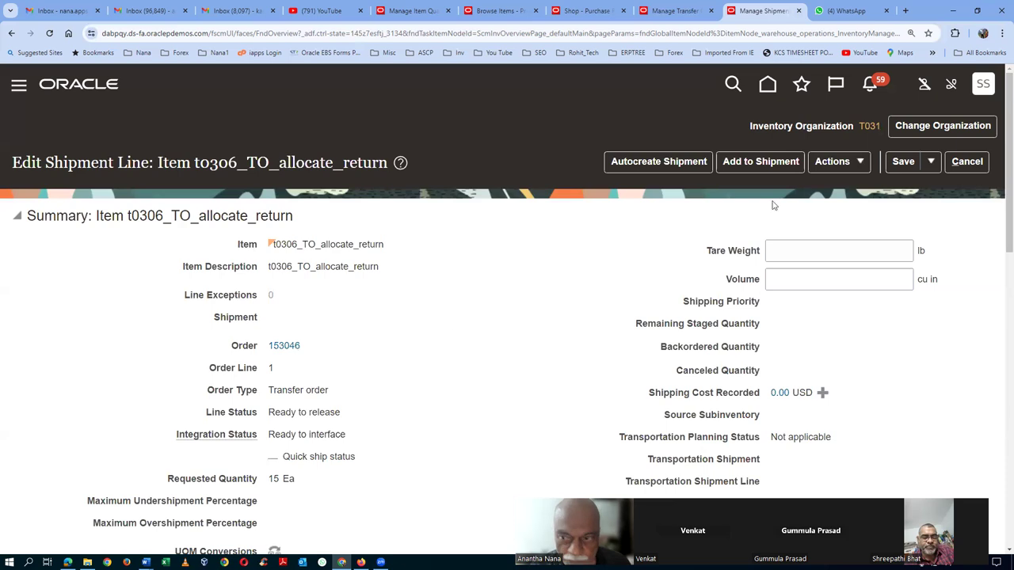
pyautogui.click(928, 162)
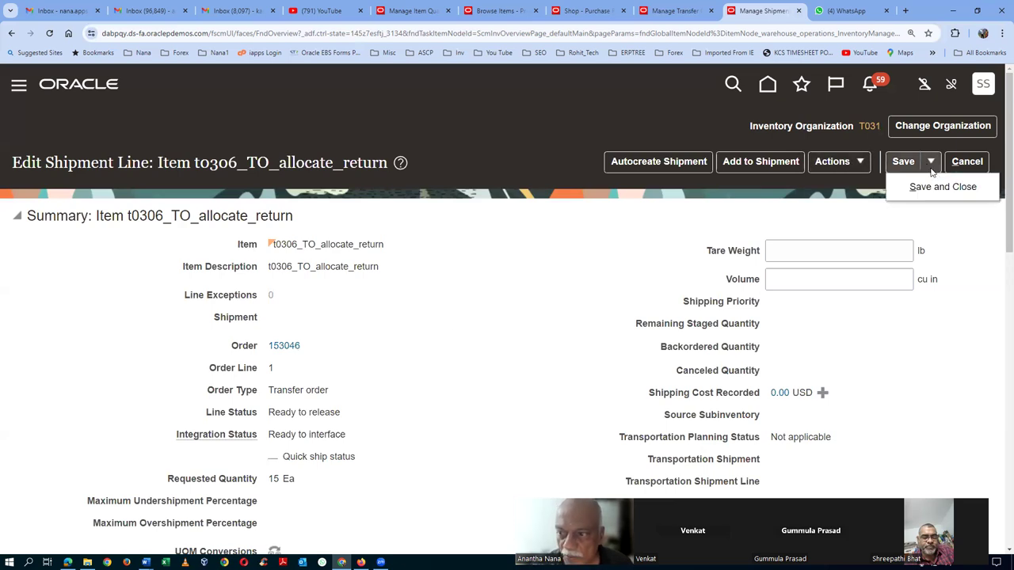
pyautogui.click(933, 187)
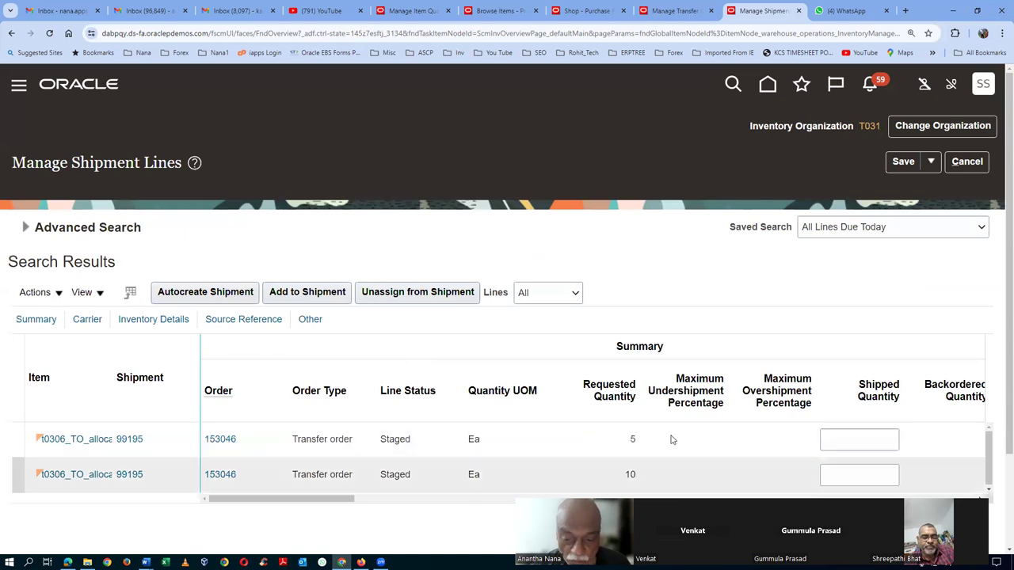
# - Check the Lot and Subinventory columns of the staged lines, then open shipment 99195
pyautogui.moveTo(297, 500); pyautogui.dragTo(471, 505)
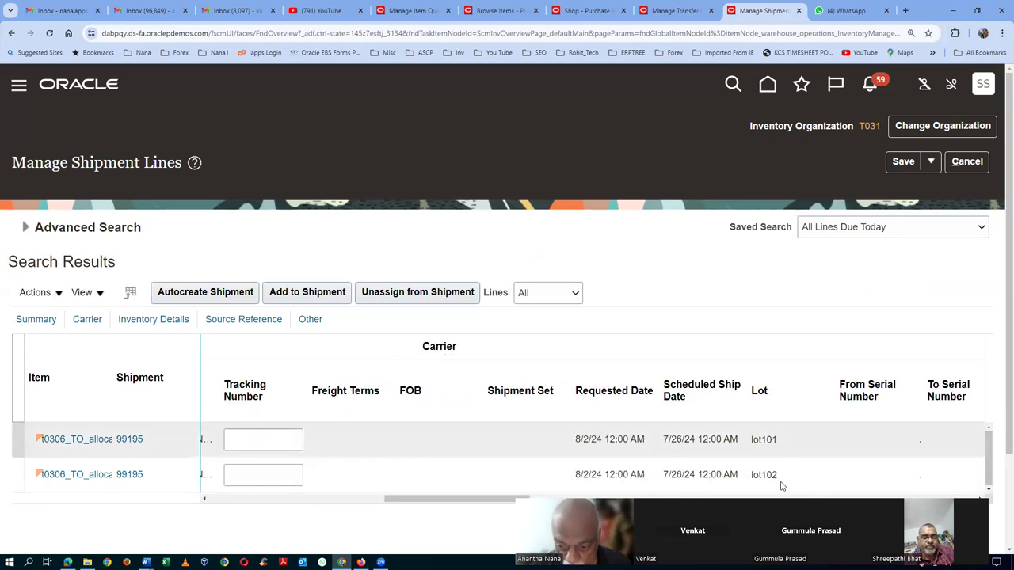
pyautogui.moveTo(418, 501); pyautogui.dragTo(262, 514)
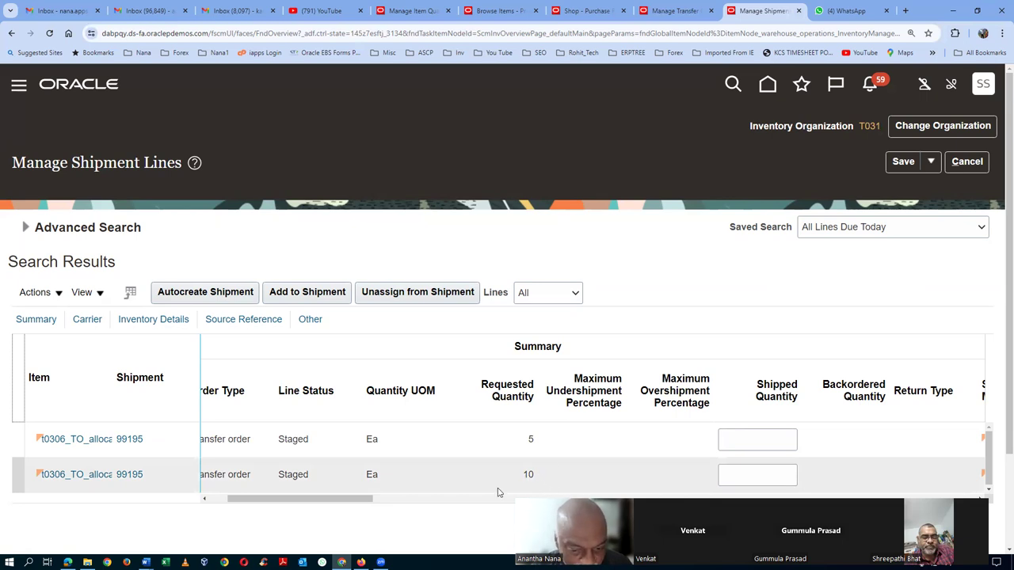
pyautogui.moveTo(297, 505); pyautogui.dragTo(457, 485)
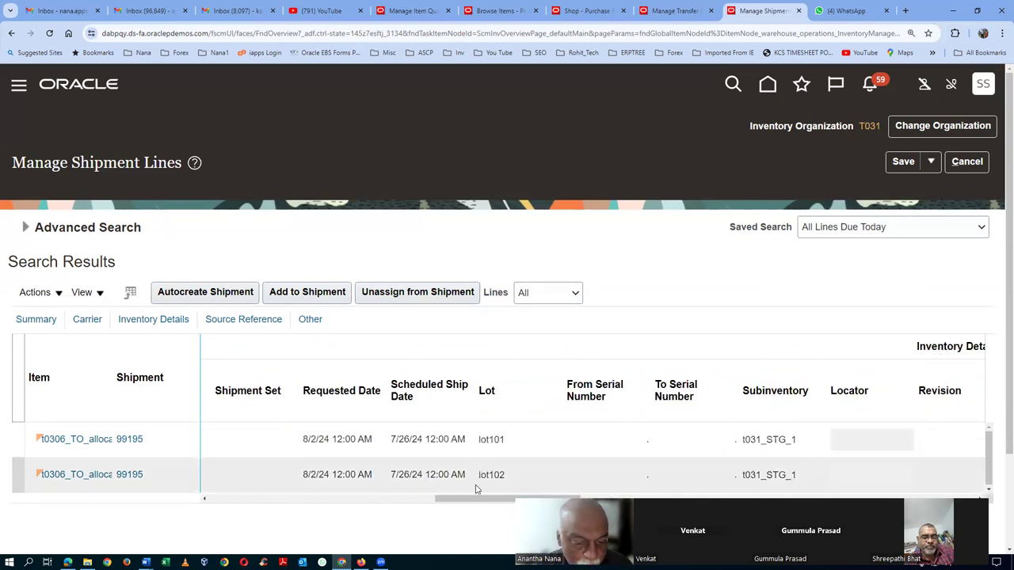
pyautogui.moveTo(472, 500); pyautogui.dragTo(278, 517)
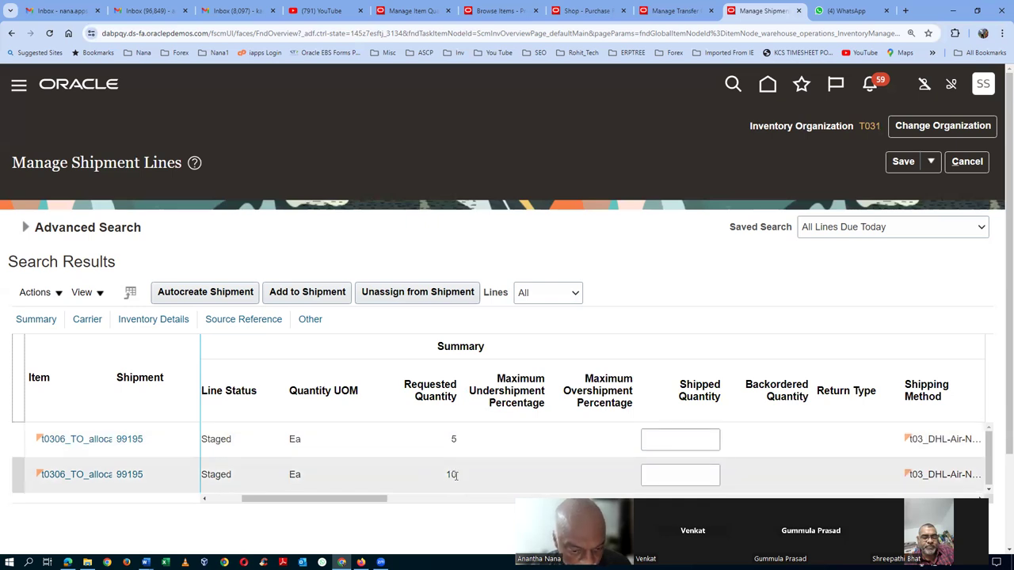
pyautogui.click(449, 474)
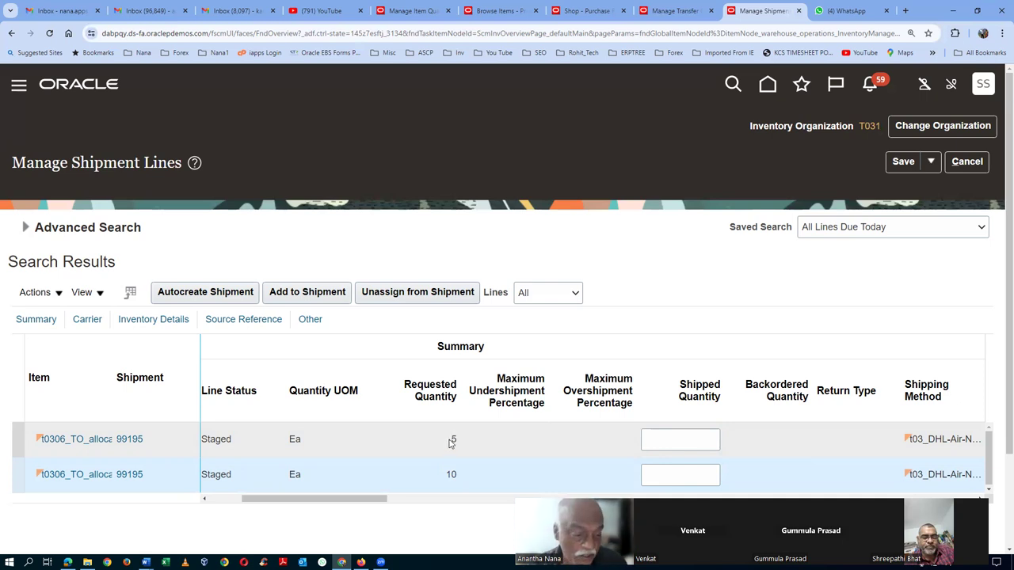
pyautogui.click(121, 444)
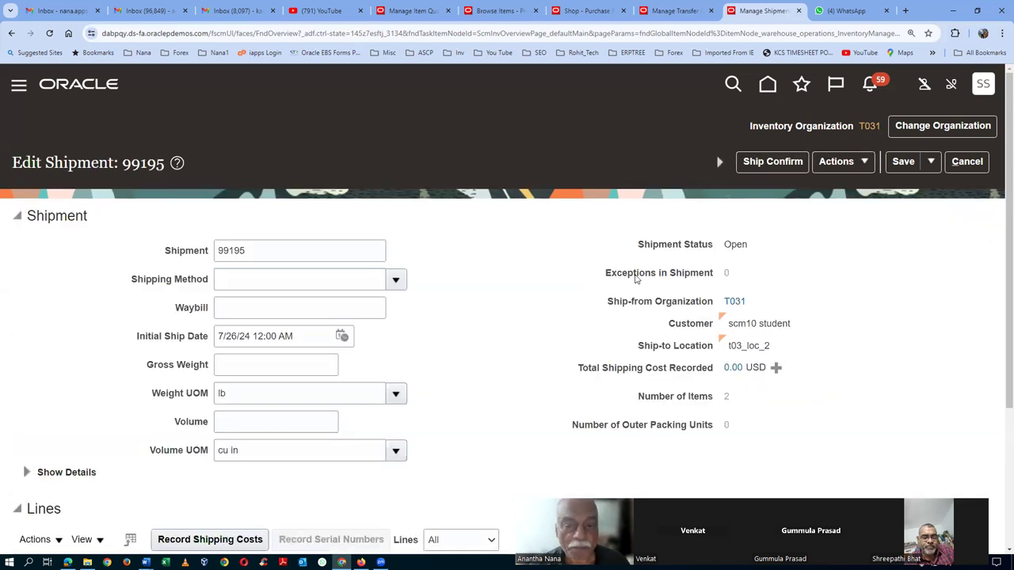
# - Ship-confirm shipment 99195 past the weight and volume warning, then leave the transfer order's shipments view
pyautogui.click(776, 162)
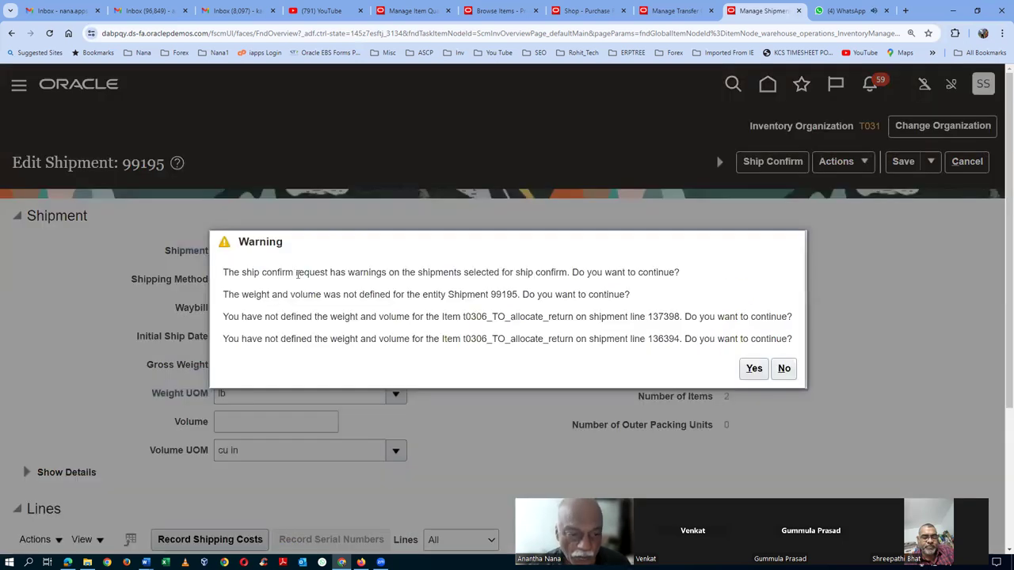
pyautogui.moveTo(295, 273); pyautogui.dragTo(316, 339)
pyautogui.click(754, 370)
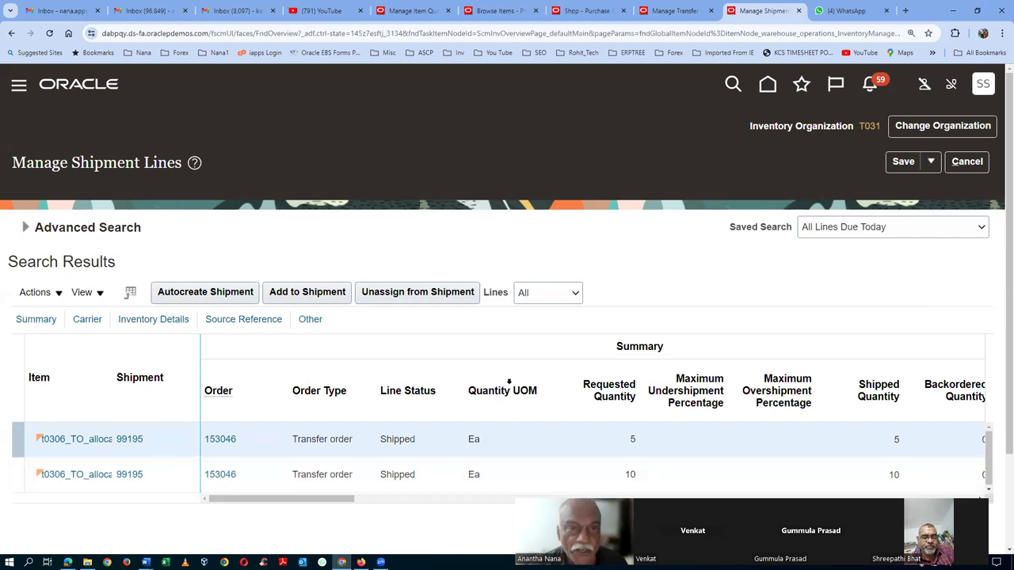
pyautogui.click(673, 10)
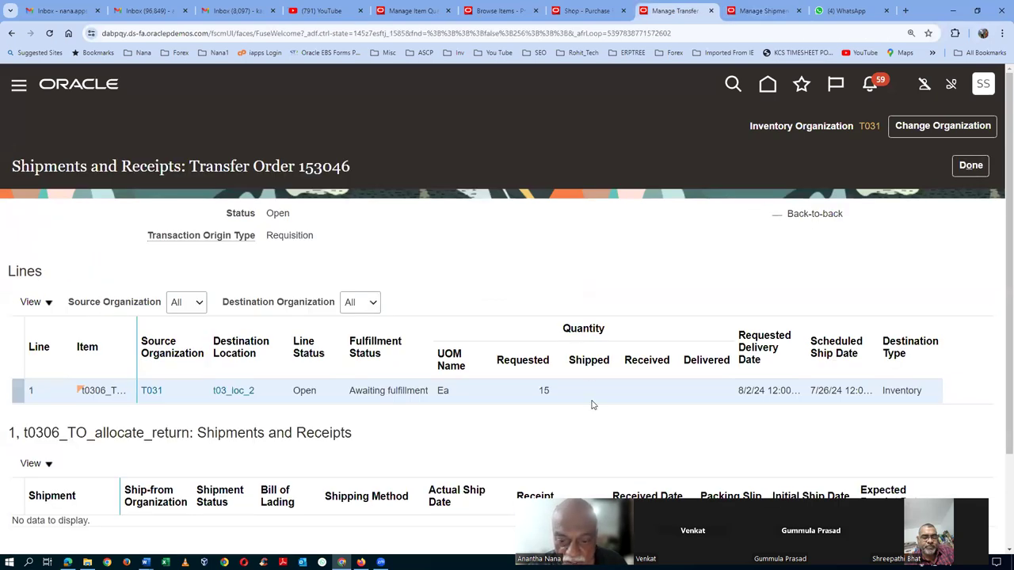
pyautogui.click(971, 166)
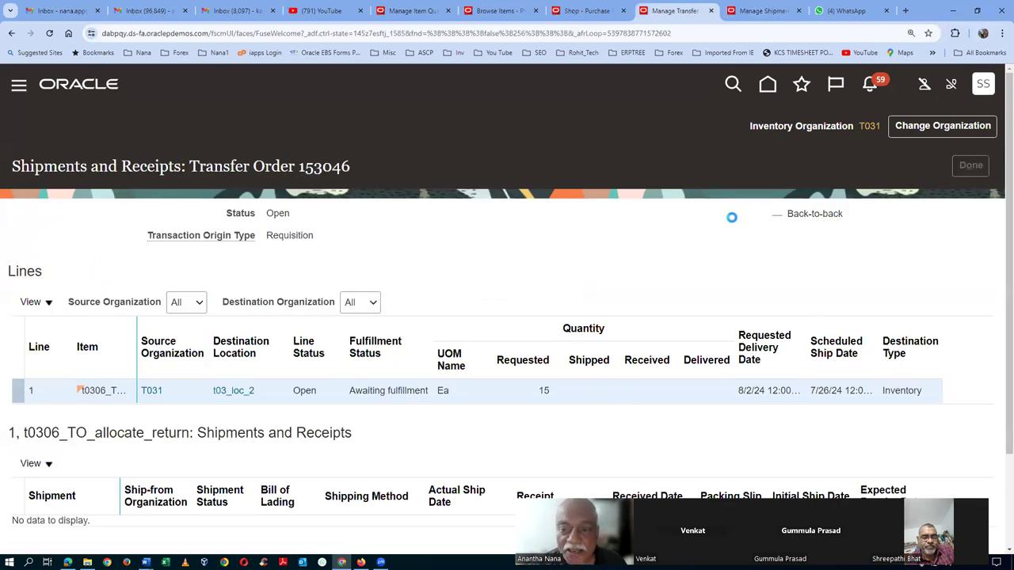
# - Reload order 153046's shipments and receipts to confirm 15 shipped, then open favorites from the shipment lines tab
pyautogui.click(861, 170)
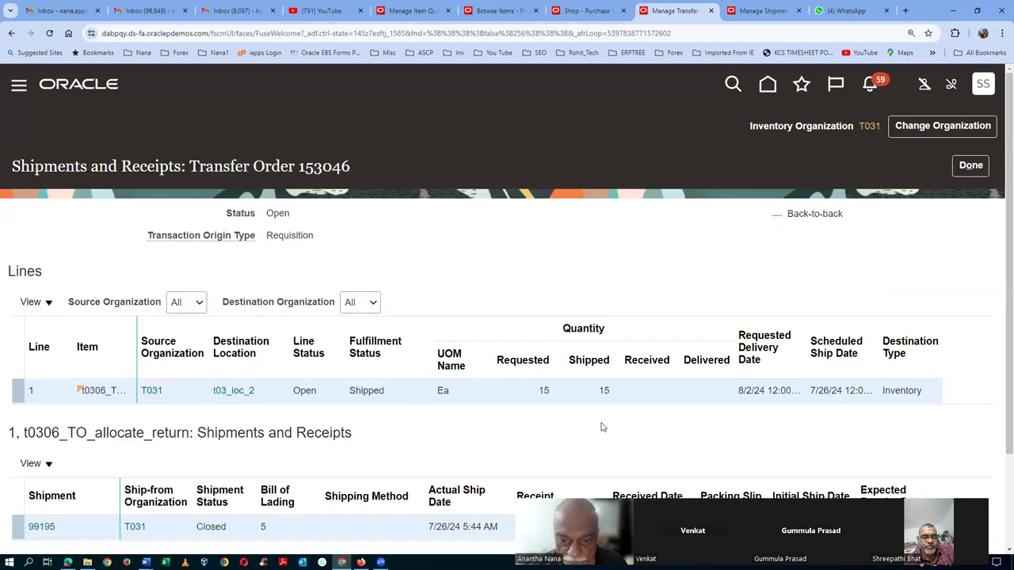
pyautogui.scroll(-2, 607, 411)
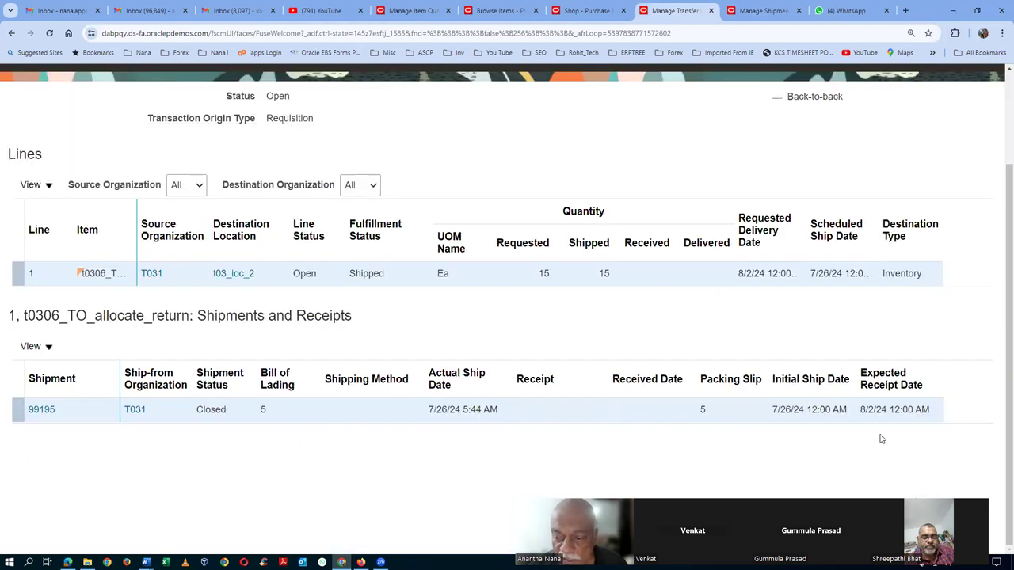
pyautogui.moveTo(861, 412); pyautogui.dragTo(933, 412)
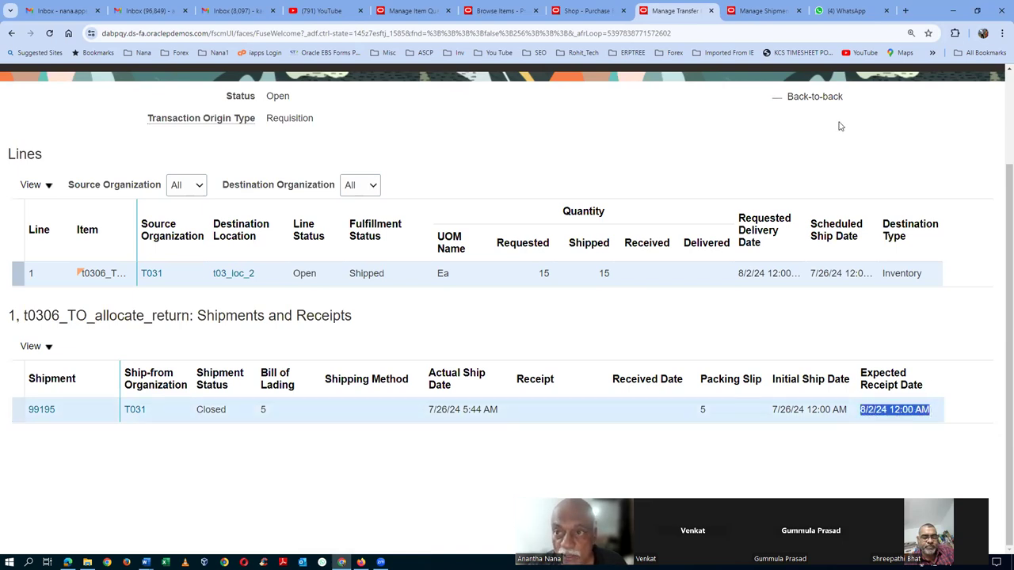
pyautogui.click(780, 11)
pyautogui.click(802, 85)
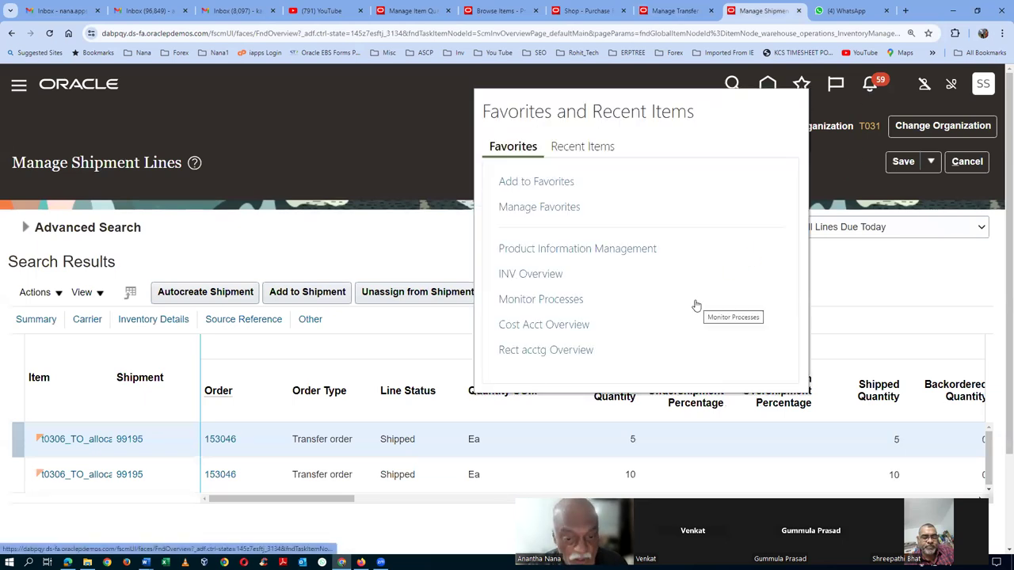
# - From Monitor Processes, schedule a new Send Shipment Advice process, found with the name search send%ship%ad%
pyautogui.click(665, 12)
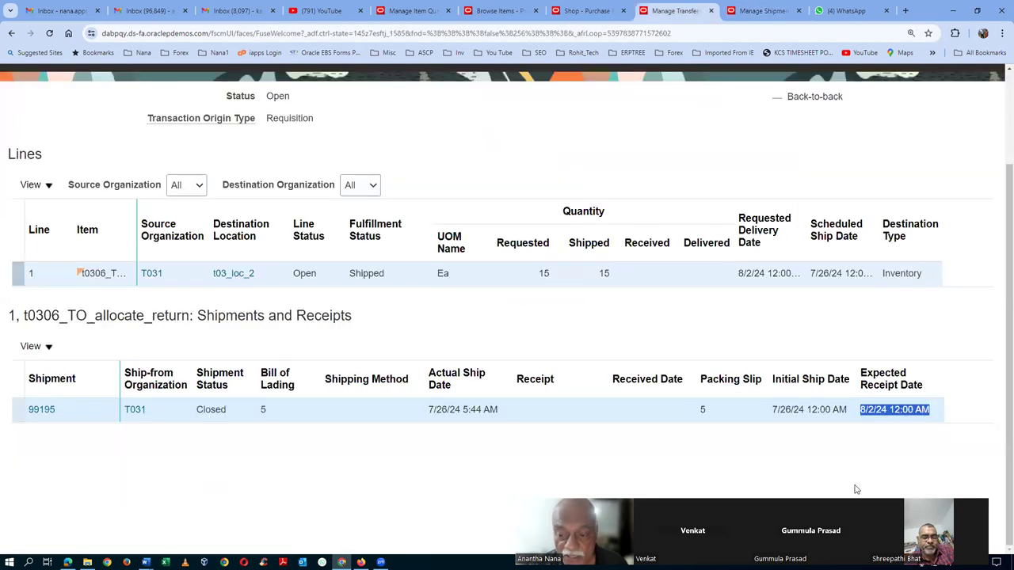
pyautogui.click(761, 13)
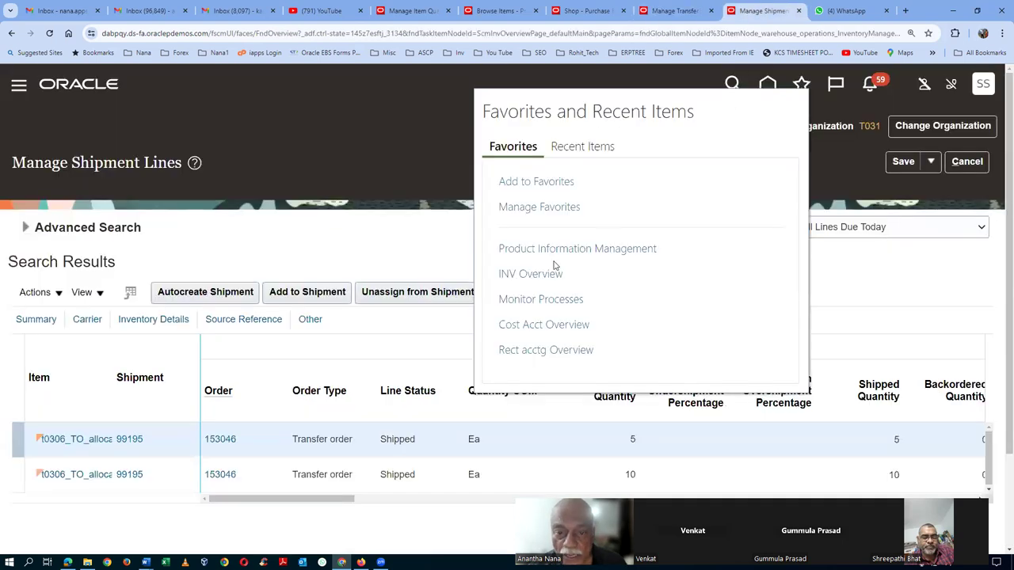
pyautogui.click(546, 301)
pyautogui.click(138, 279)
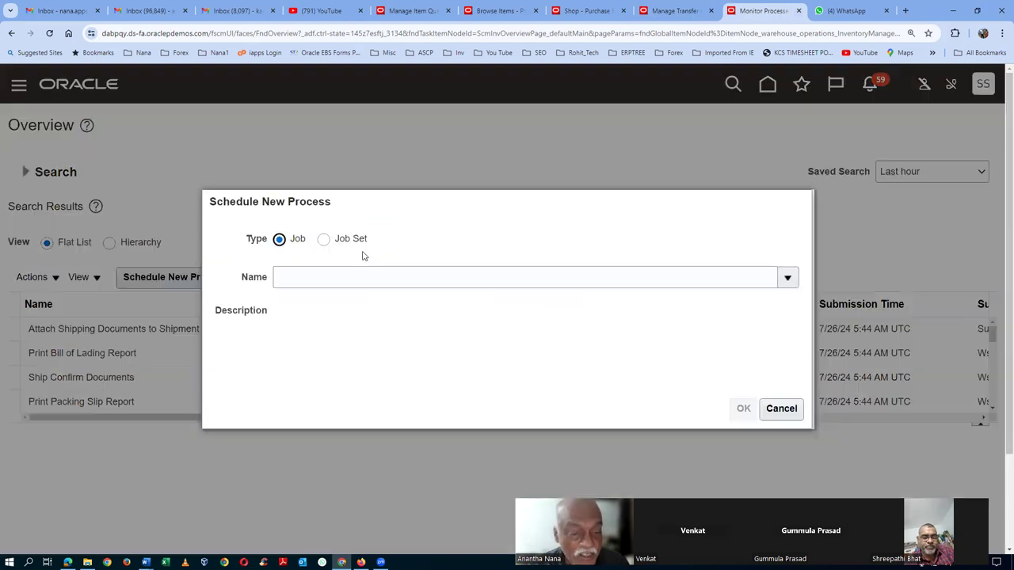
pyautogui.click(343, 275)
pyautogui.write('send')
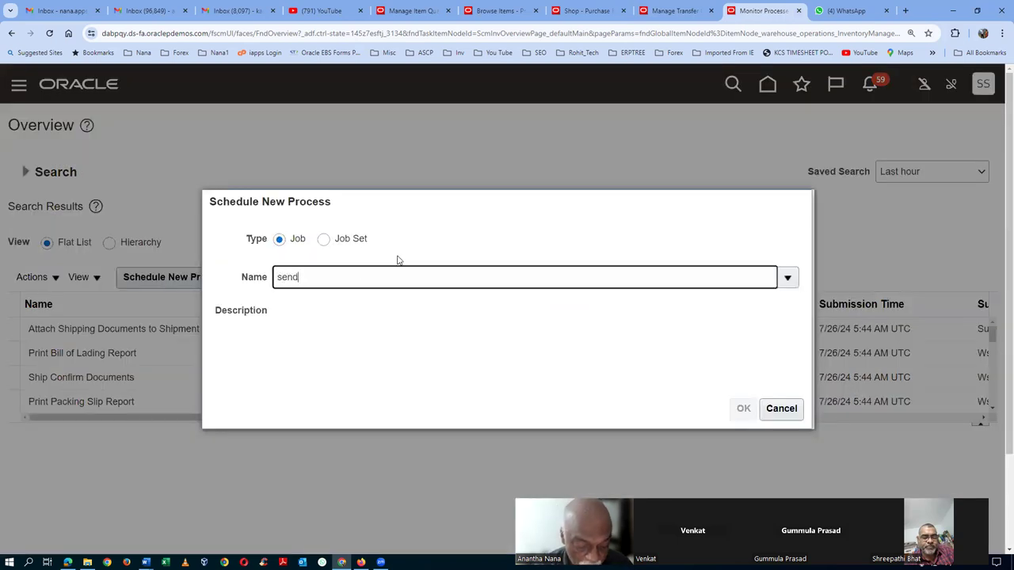
pyautogui.write('%ship%ad%')
pyautogui.press('Tab')
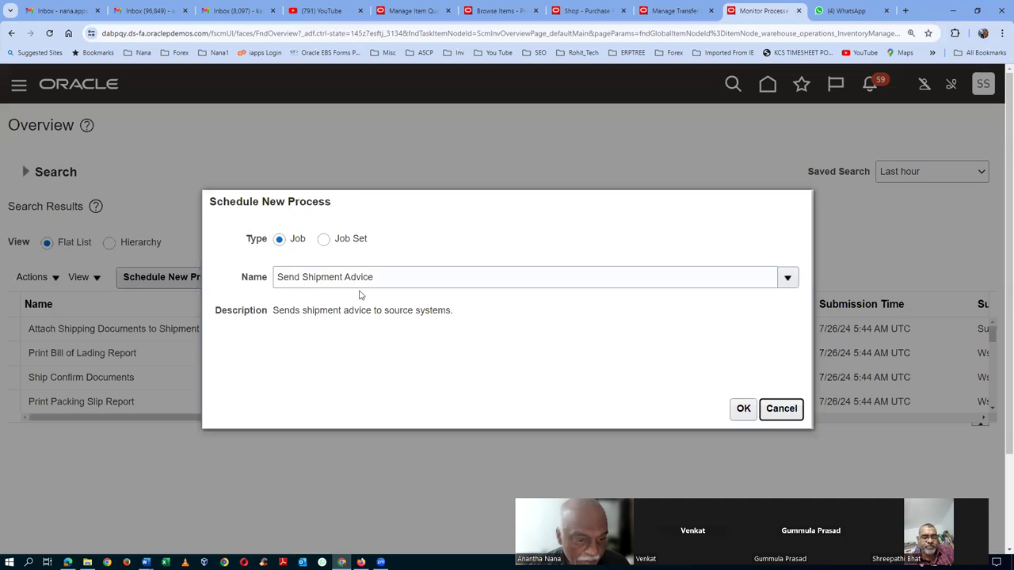
pyautogui.click(743, 409)
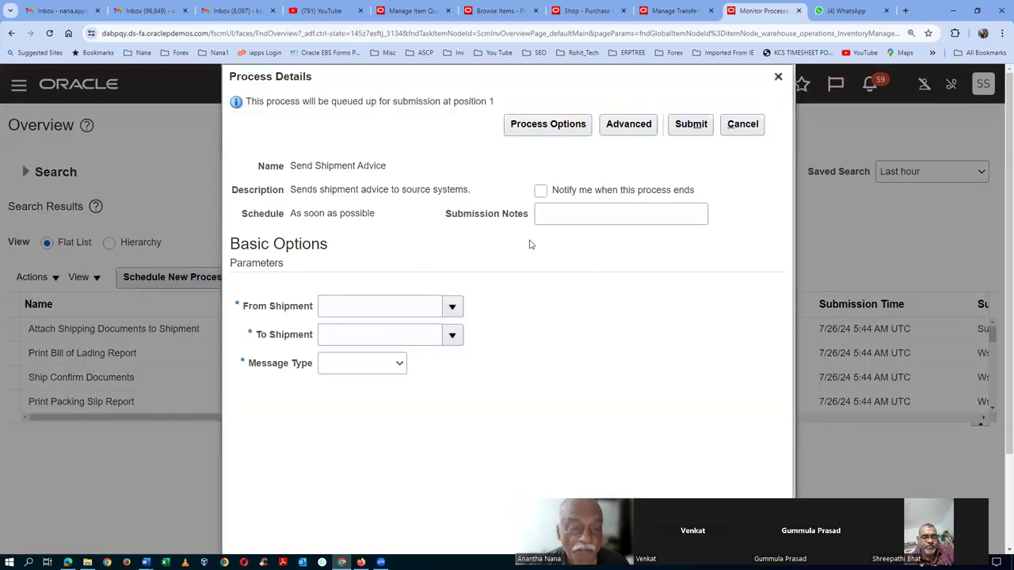
# - Check the transfer order and requisitions tabs, then return to the Send Shipment Advice parameters
pyautogui.click(688, 11)
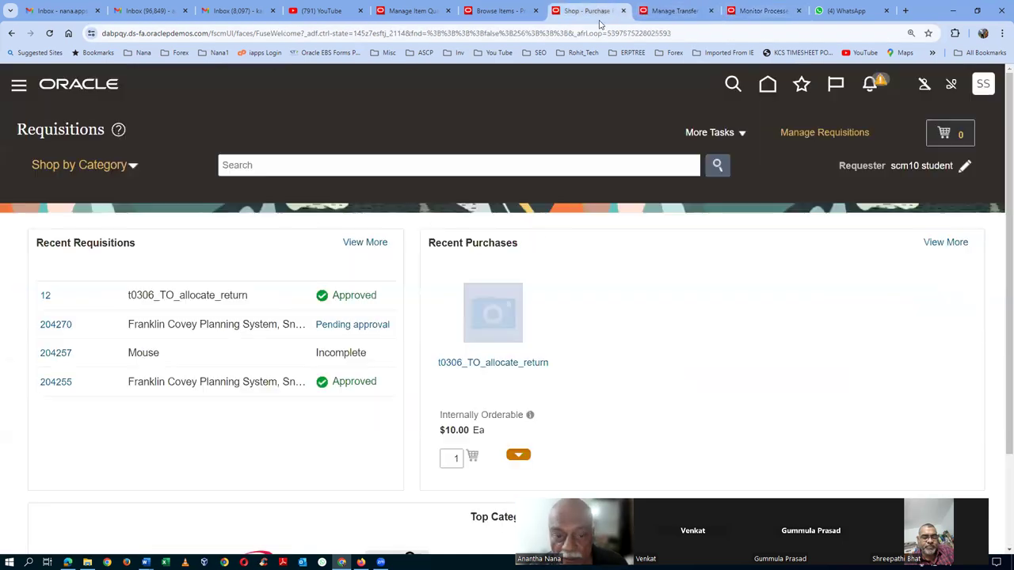
pyautogui.click(586, 11)
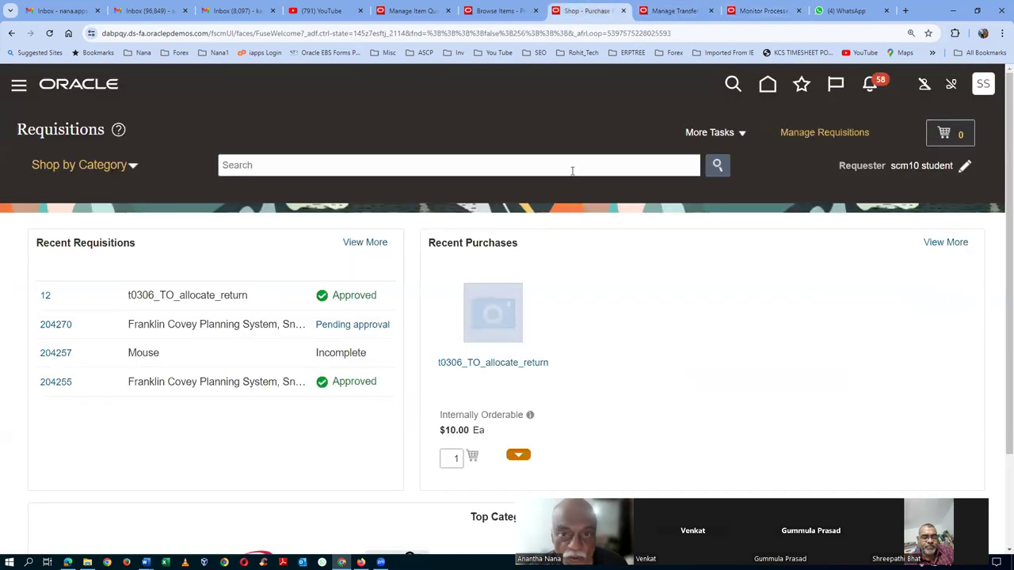
pyautogui.click(487, 11)
pyautogui.click(675, 11)
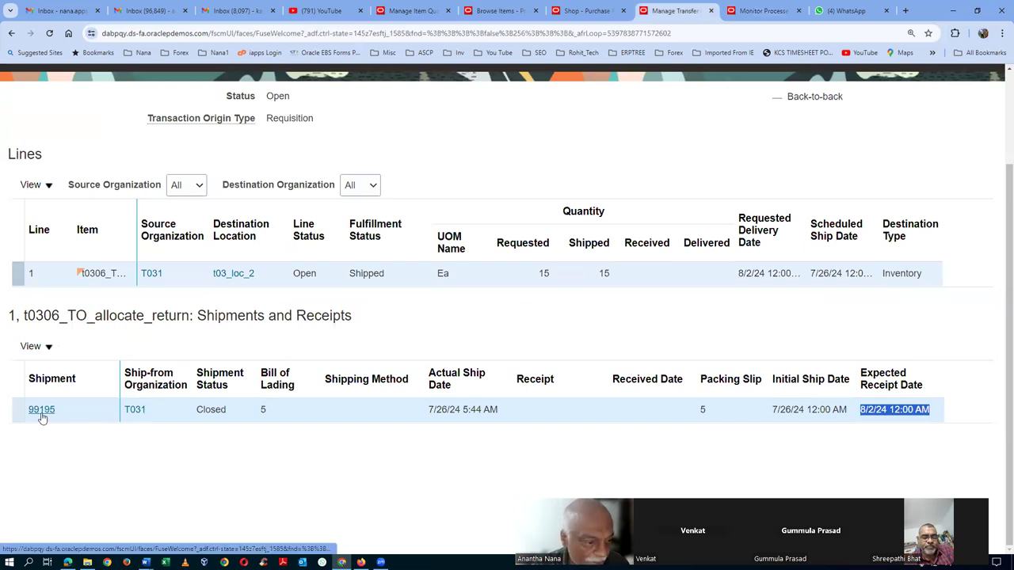
pyautogui.click(745, 11)
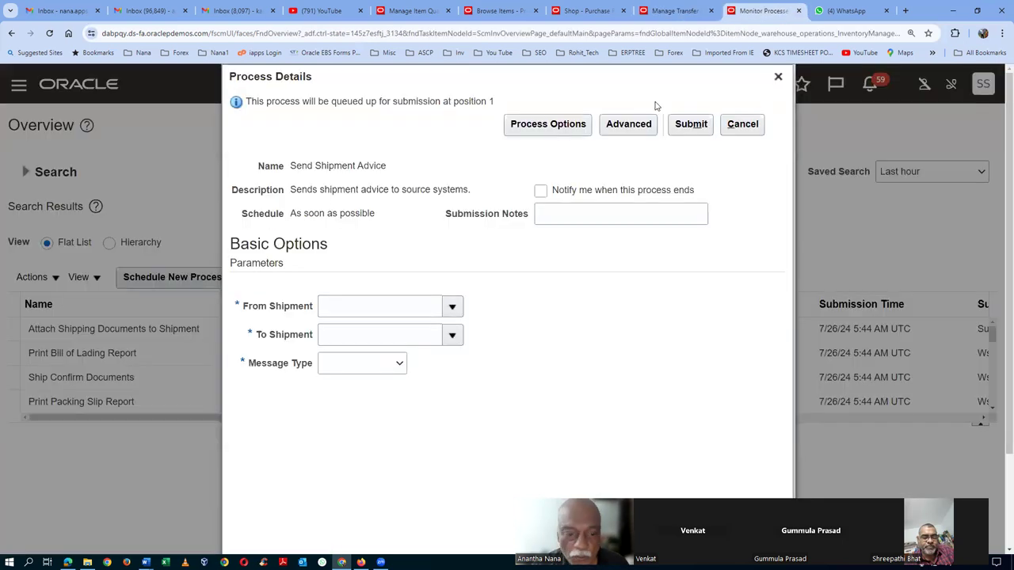
# - Enter shipment 99195 as From and To Shipment, set Message Type to Both, then cancel
pyautogui.click(351, 306)
pyautogui.write('99195')
pyautogui.press('Tab')
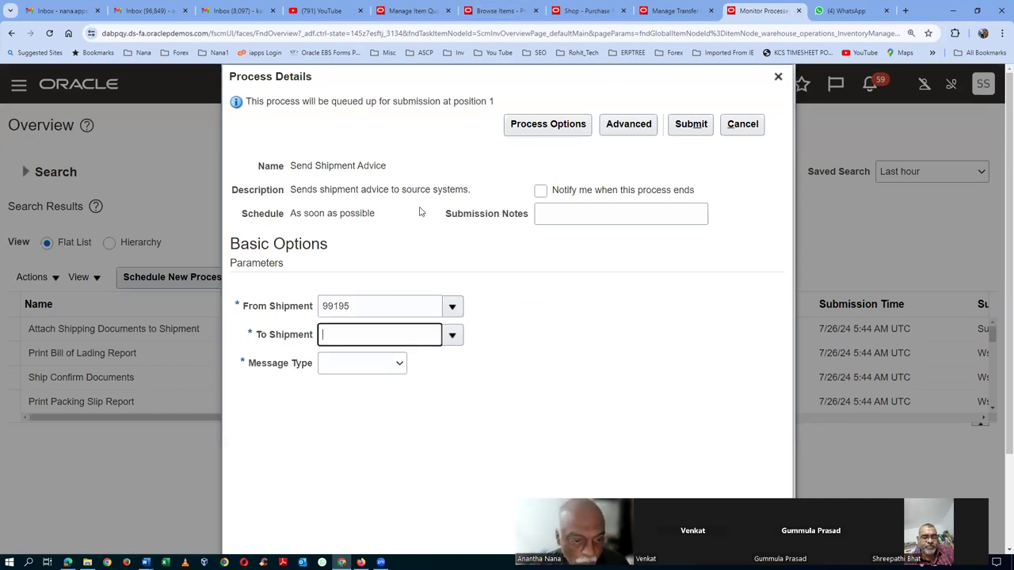
pyautogui.doubleClick(381, 300)
pyautogui.hotkey('ctrl', 'c')
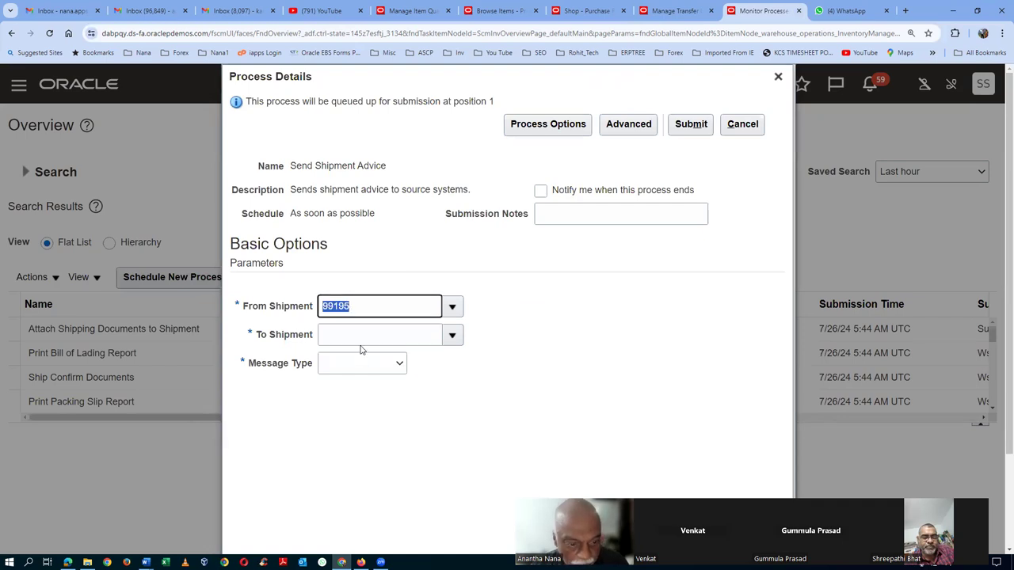
pyautogui.click(362, 340)
pyautogui.hotkey('ctrl', 'v')
pyautogui.click(364, 363)
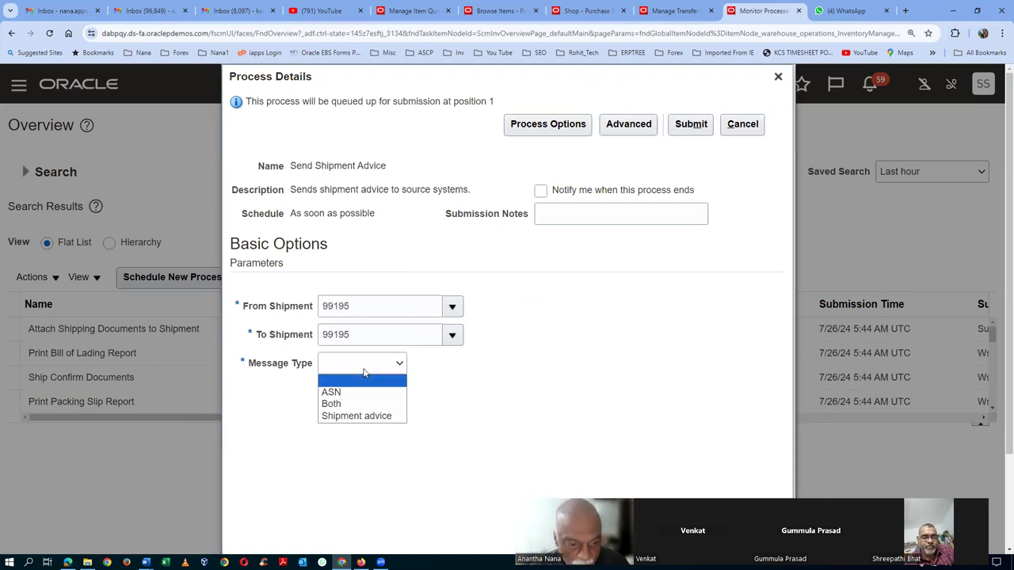
pyautogui.click(352, 398)
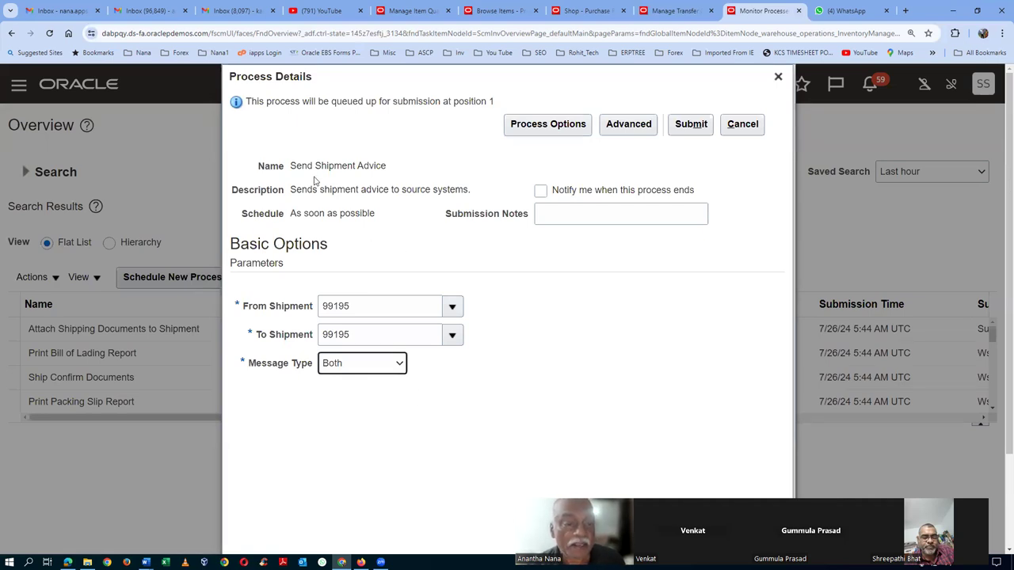
pyautogui.click(737, 125)
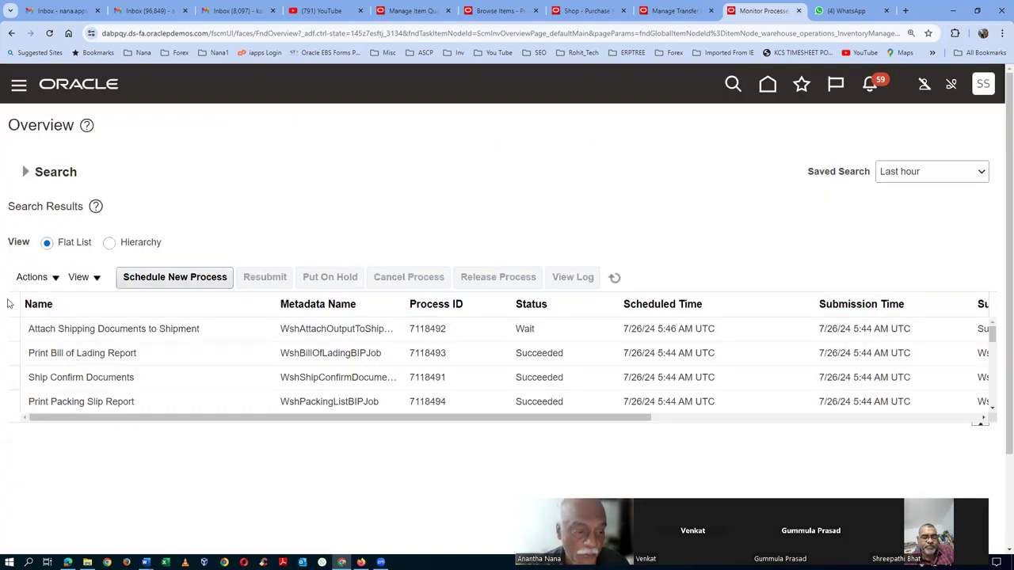
# - Schedule a new Manage Shipment Interface process, found with the name search man%ship%int%
pyautogui.click(181, 274)
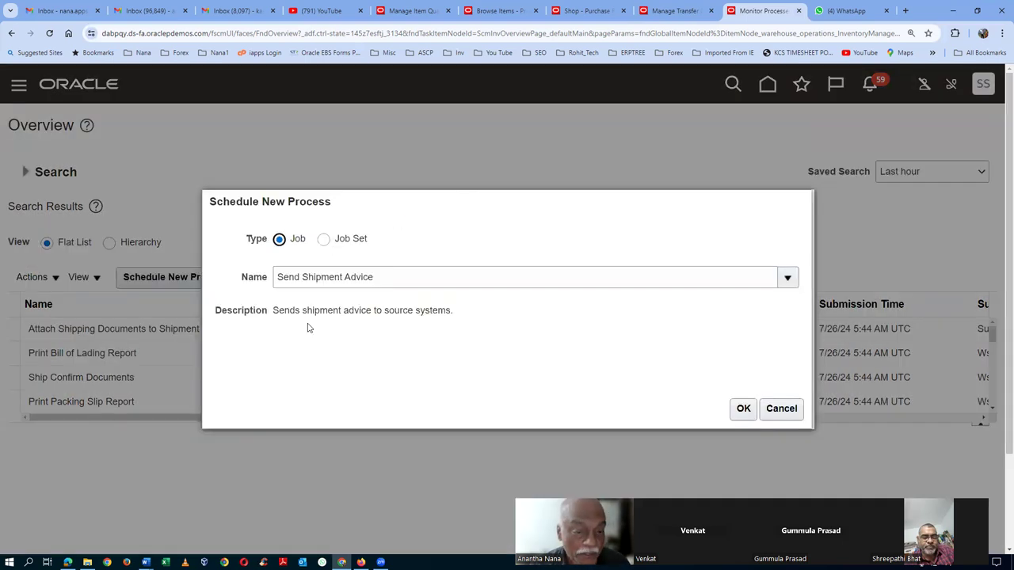
pyautogui.tripleClick(389, 281)
pyautogui.write('man')
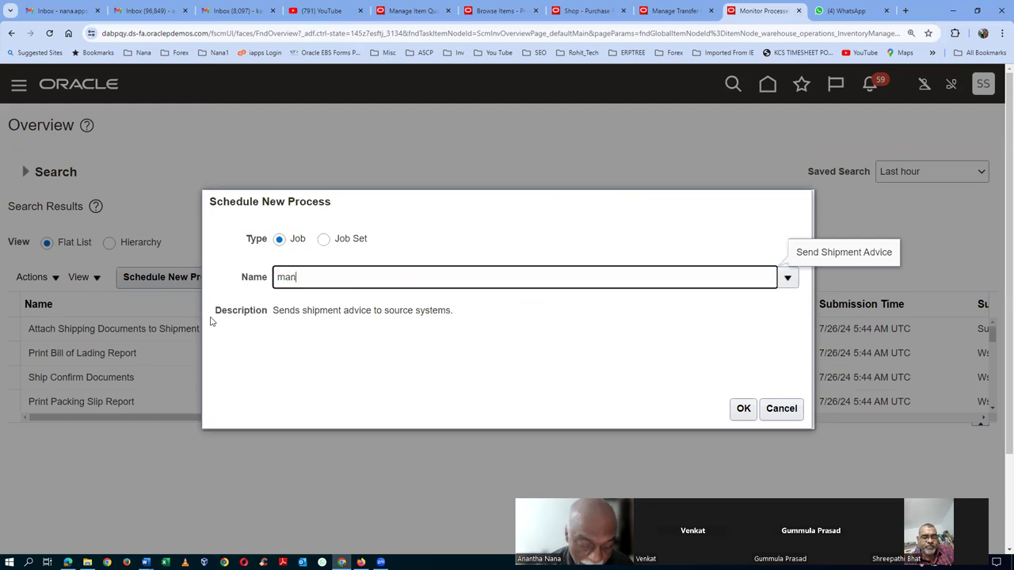
pyautogui.write('%ship%')
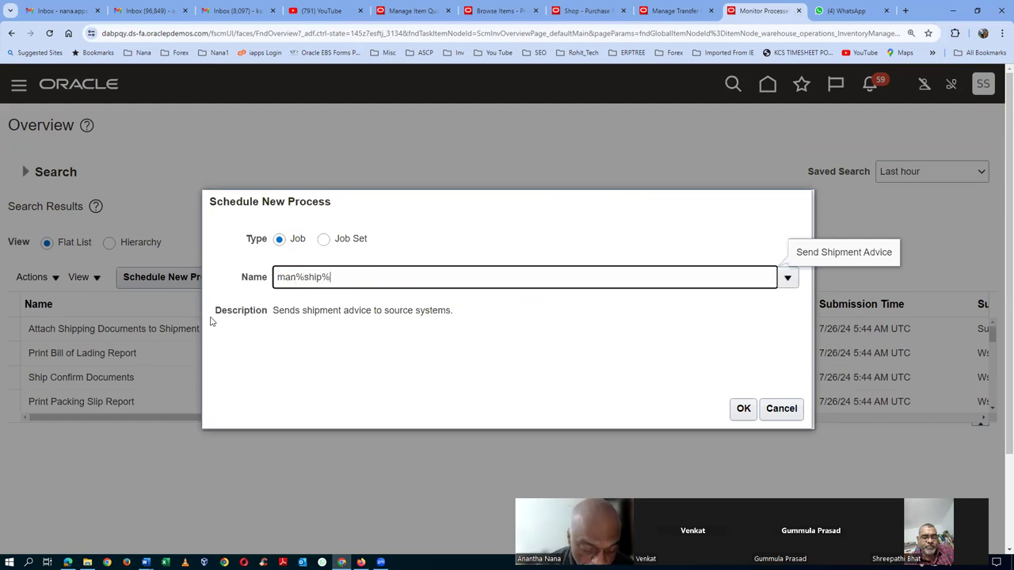
pyautogui.write('int%')
pyautogui.press('Tab')
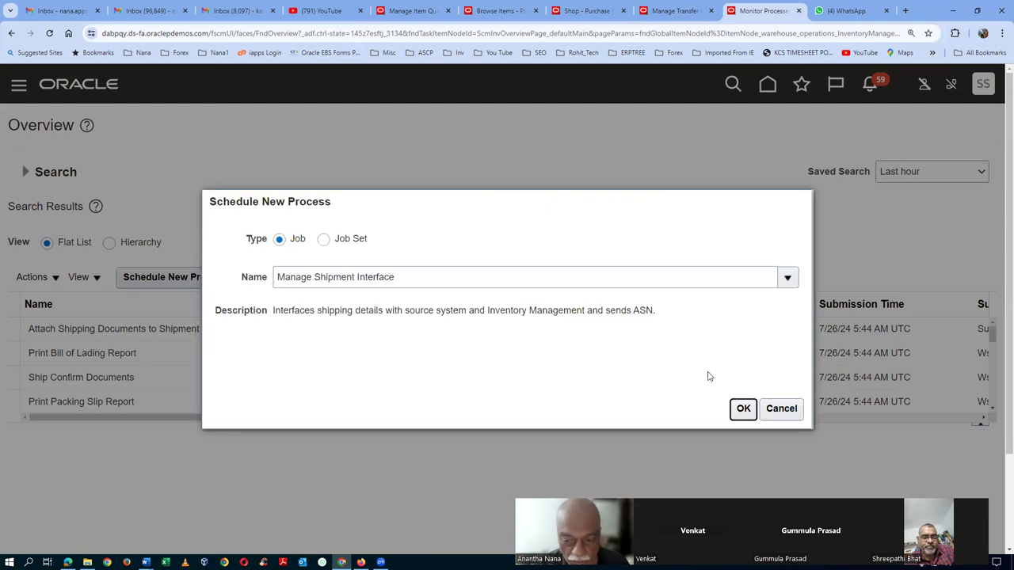
pyautogui.click(743, 408)
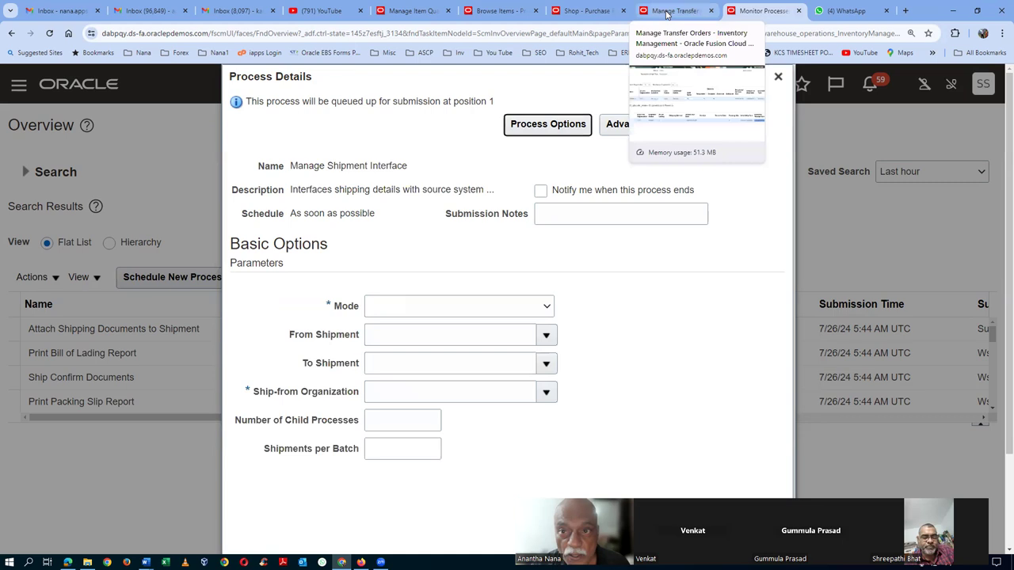
# - On the transfer order, highlight the expected receipt date 8/2/24 12:00 AM
pyautogui.click(673, 11)
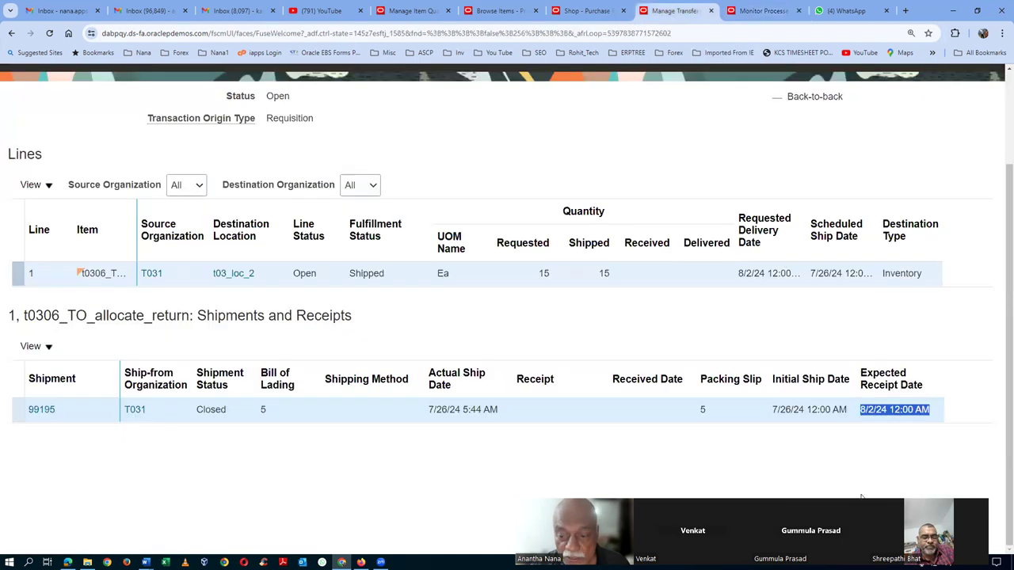
pyautogui.click(884, 451)
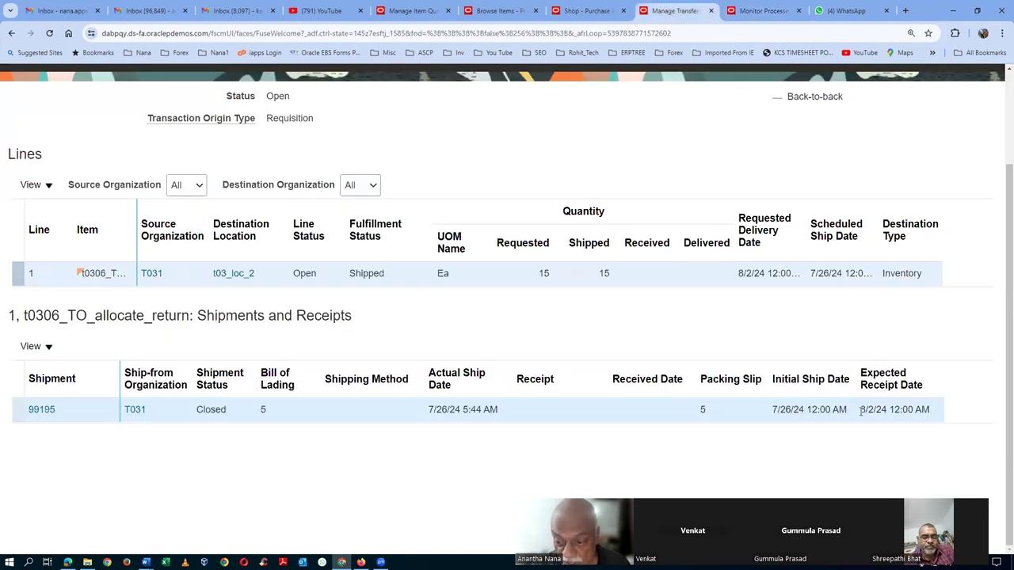
pyautogui.moveTo(860, 409); pyautogui.dragTo(925, 411)
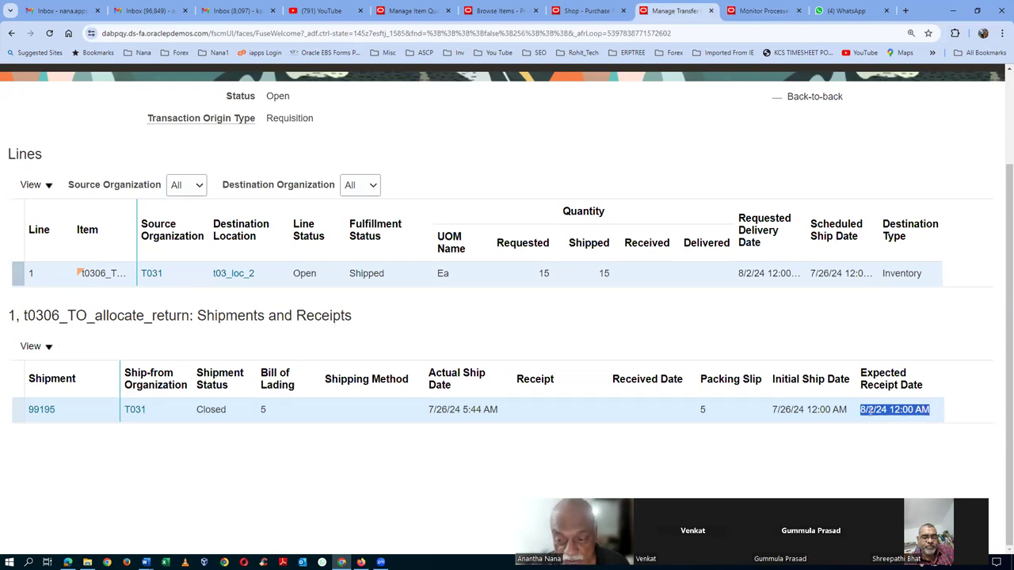
# - Set the Manage Shipment Interface Mode to All and Ship-from Organization to T031
pyautogui.click(757, 10)
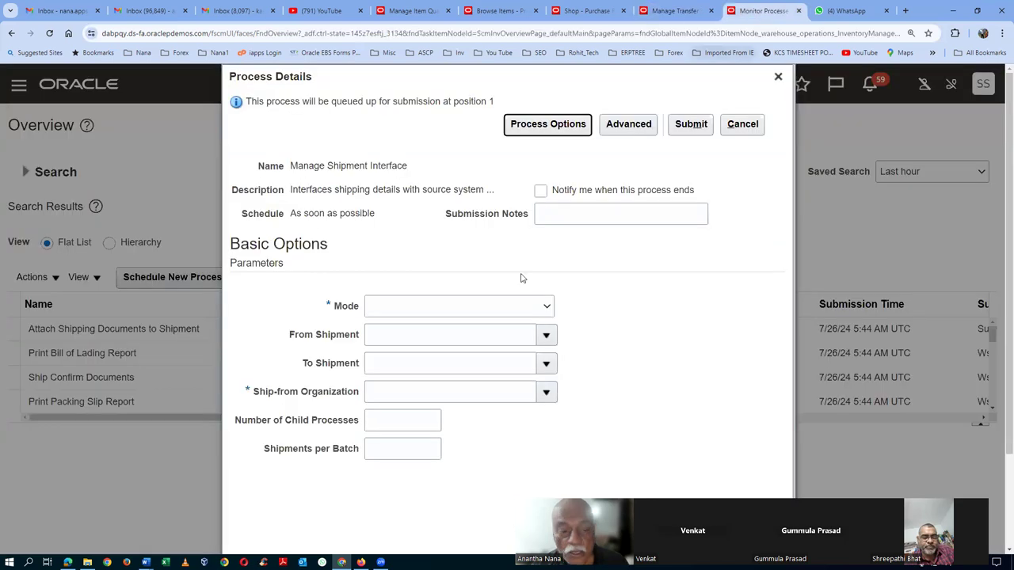
pyautogui.click(422, 315)
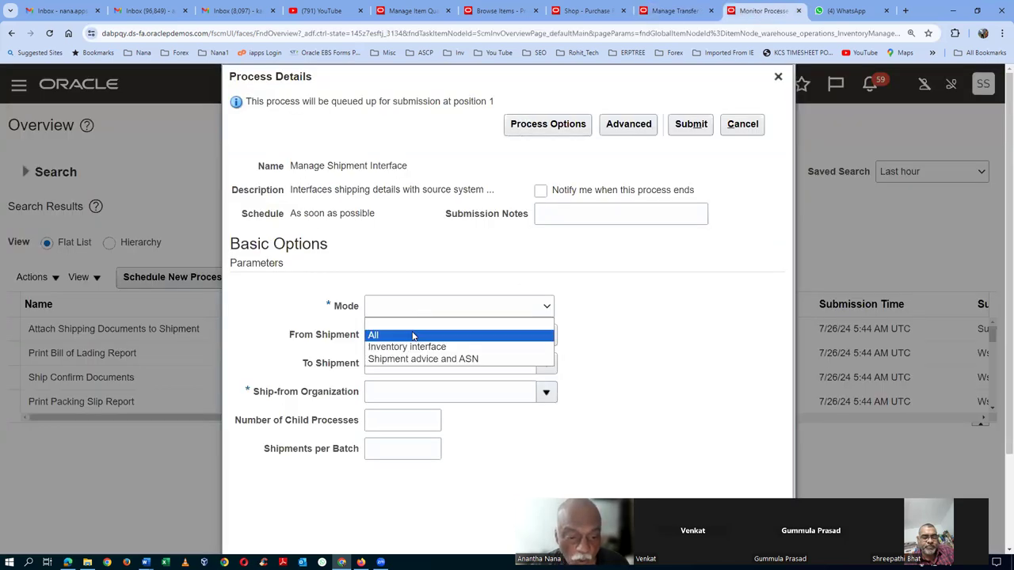
pyautogui.click(414, 334)
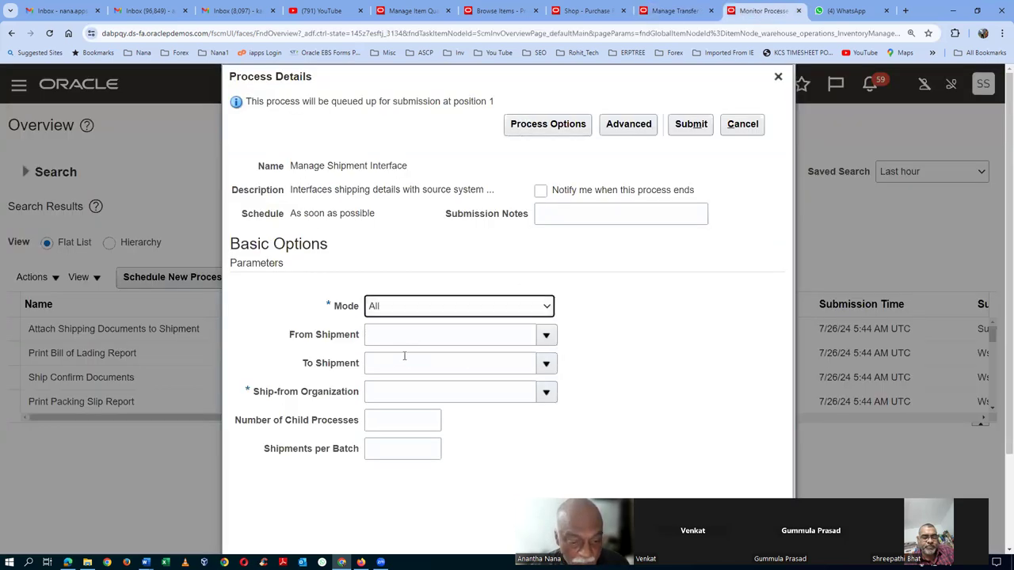
pyautogui.click(387, 393)
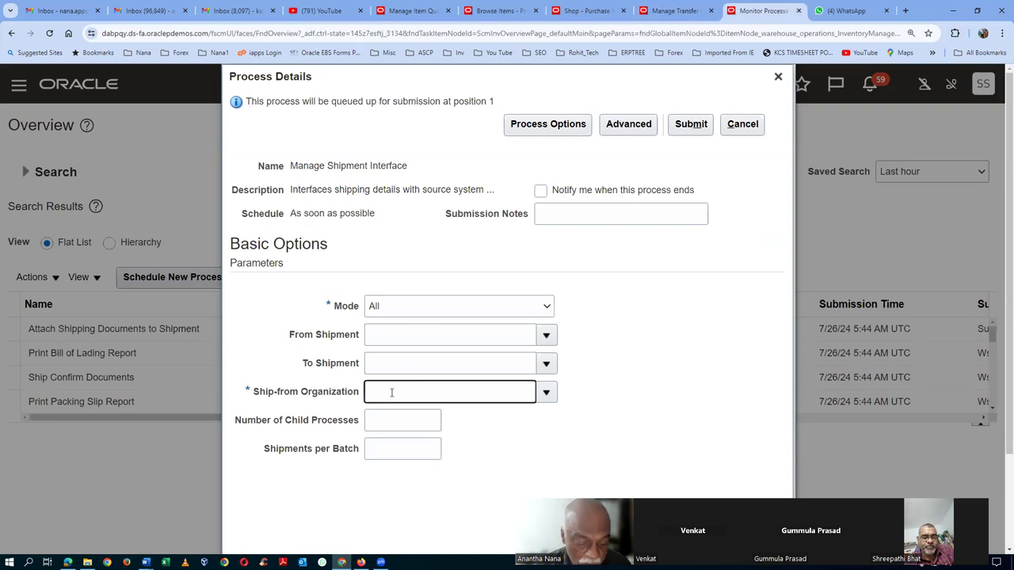
pyautogui.write('T031')
pyautogui.press('Tab')
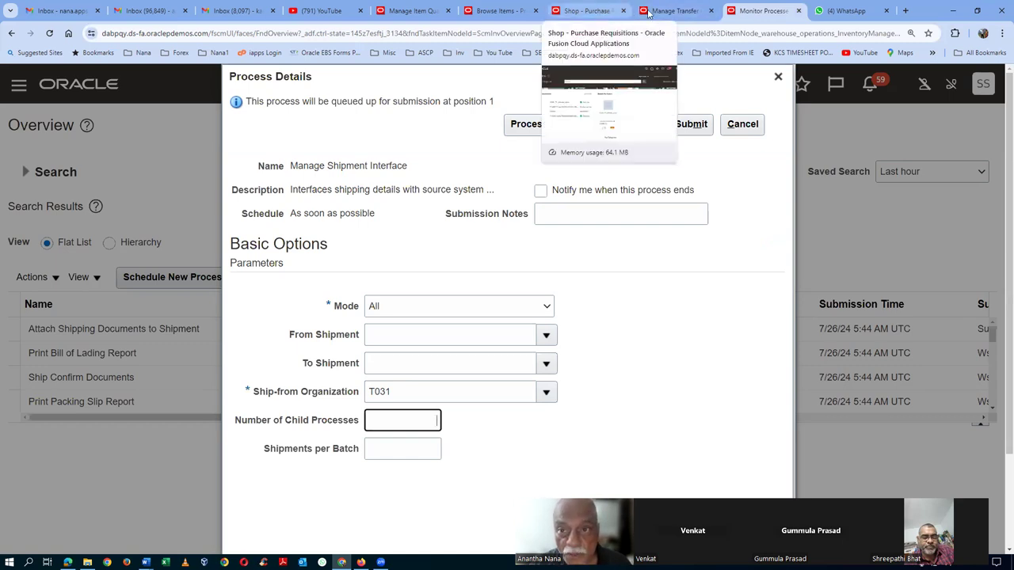
# - Review shipment 99195's expected receipt date, then close the process details without submitting
pyautogui.click(673, 11)
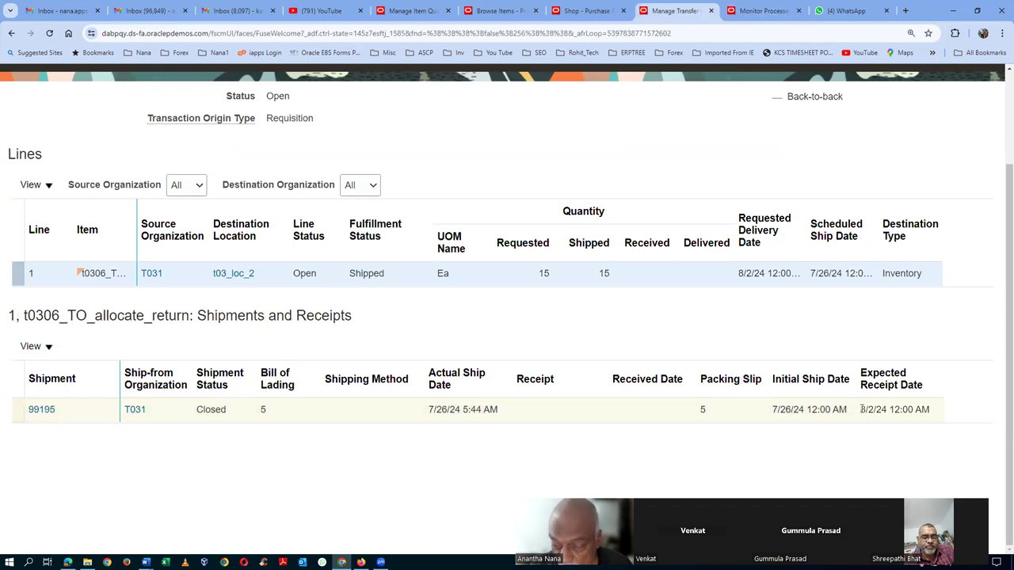
pyautogui.moveTo(862, 410); pyautogui.dragTo(931, 414)
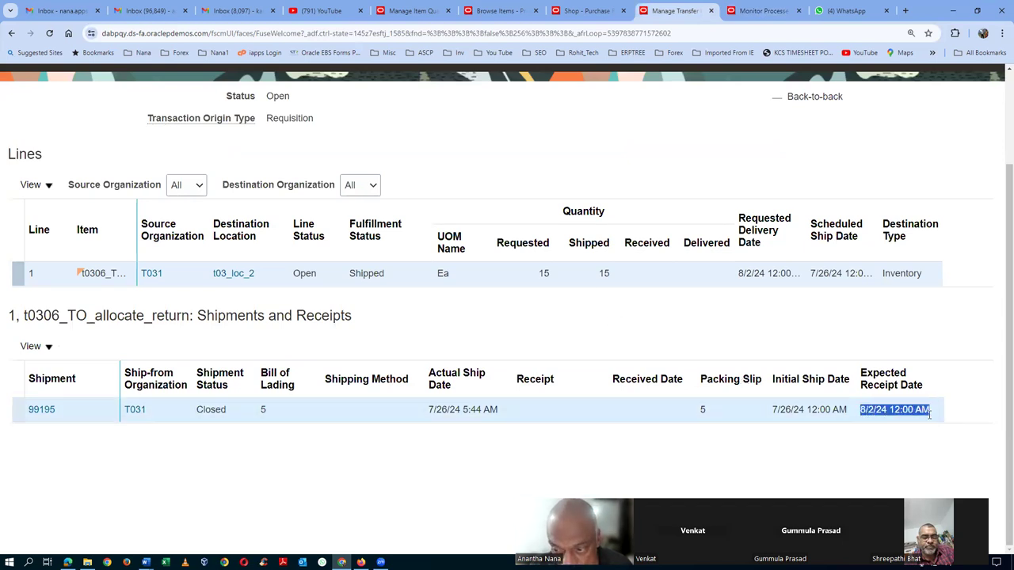
pyautogui.click(891, 476)
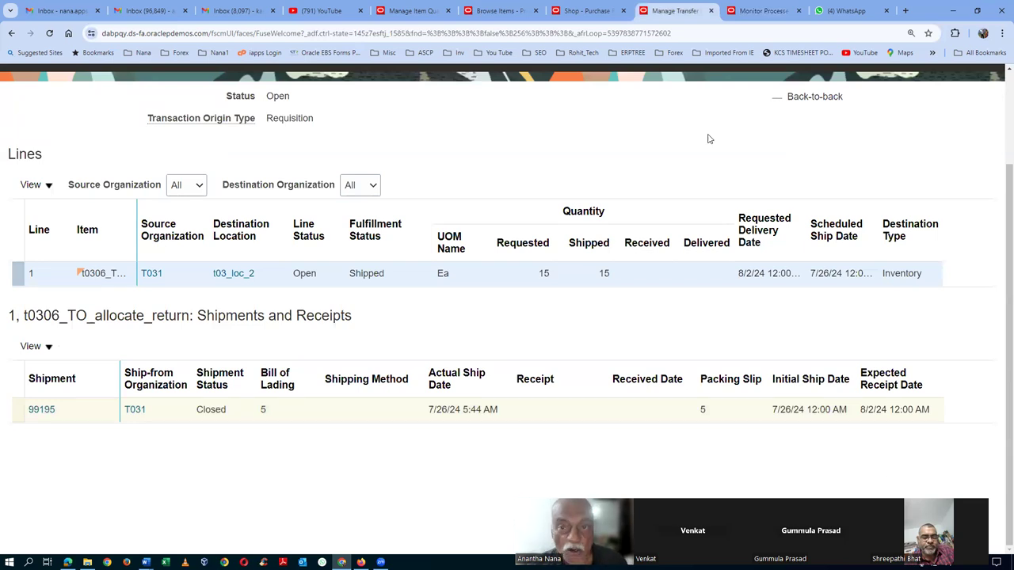
pyautogui.click(761, 11)
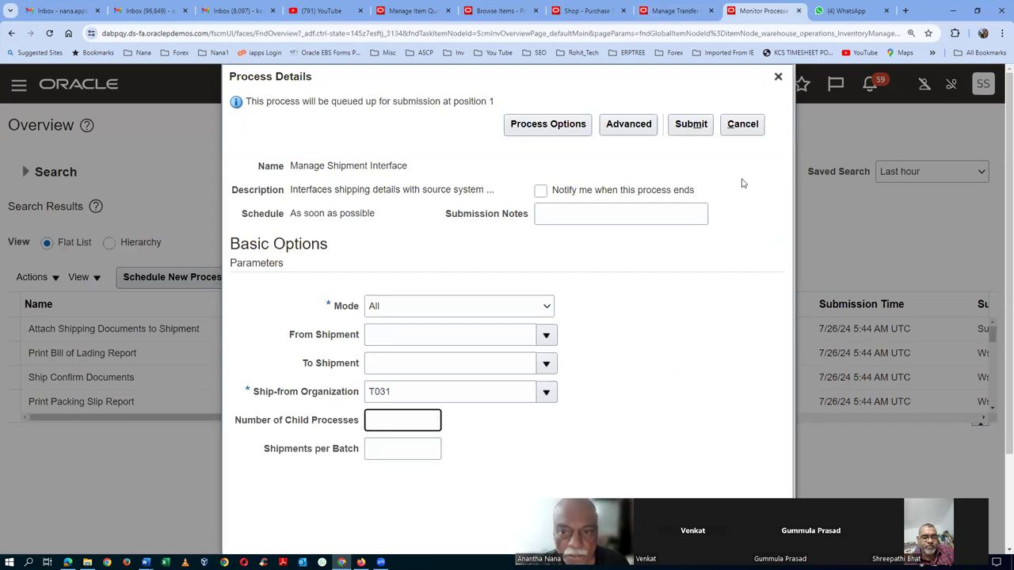
pyautogui.click(778, 76)
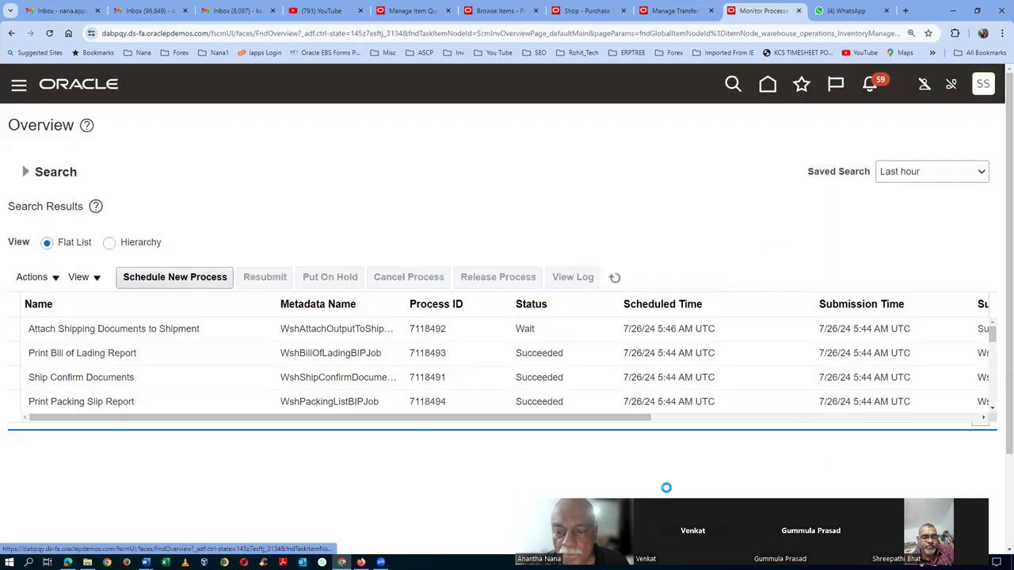
pyautogui.click(686, 13)
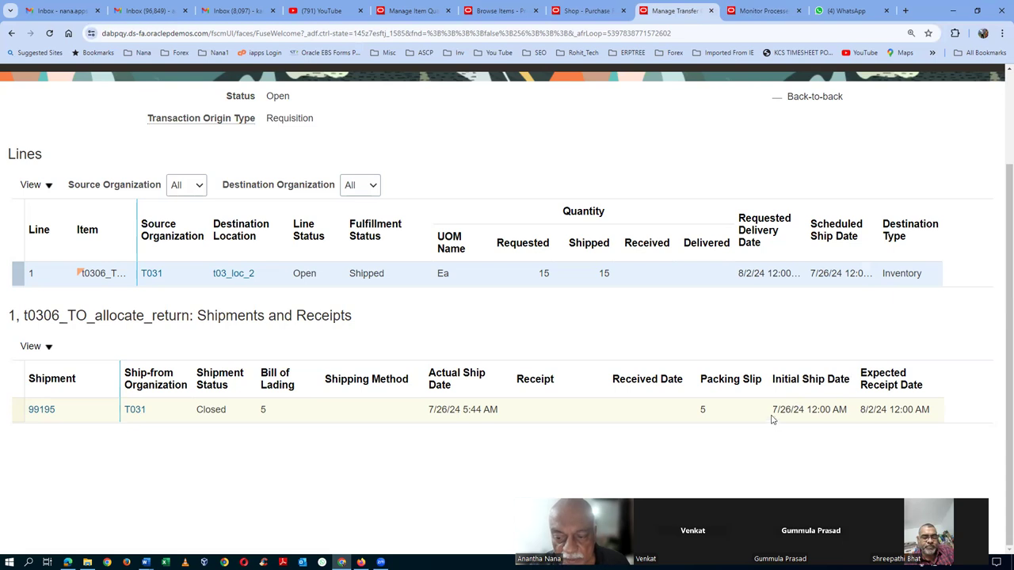
pyautogui.moveTo(774, 410); pyautogui.dragTo(806, 410)
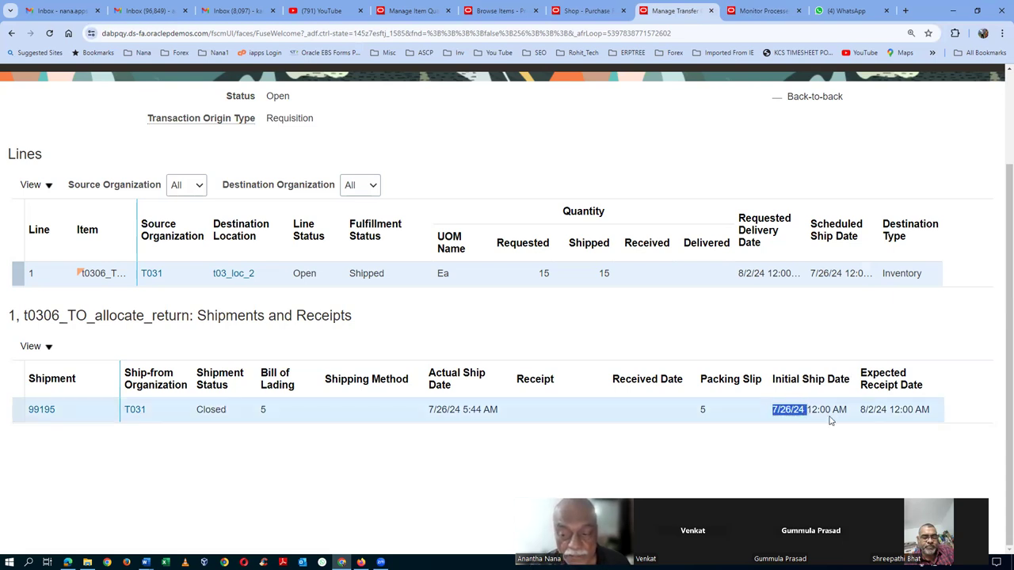
pyautogui.click(749, 11)
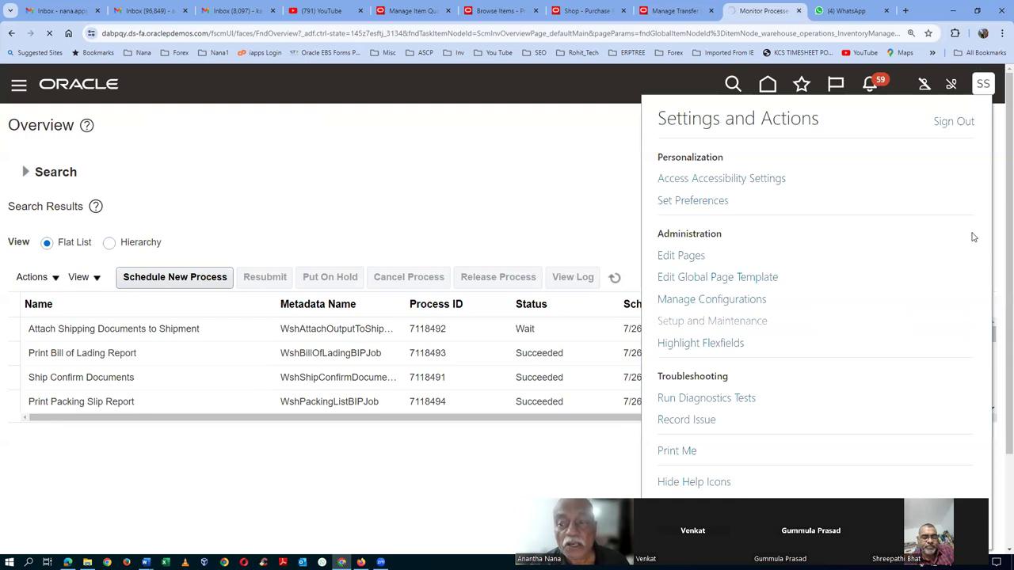
# - Close process monitoring, duplicate the transfer order tab, and load the Oracle site's root address
pyautogui.click(798, 10)
pyautogui.rightClick(693, 14)
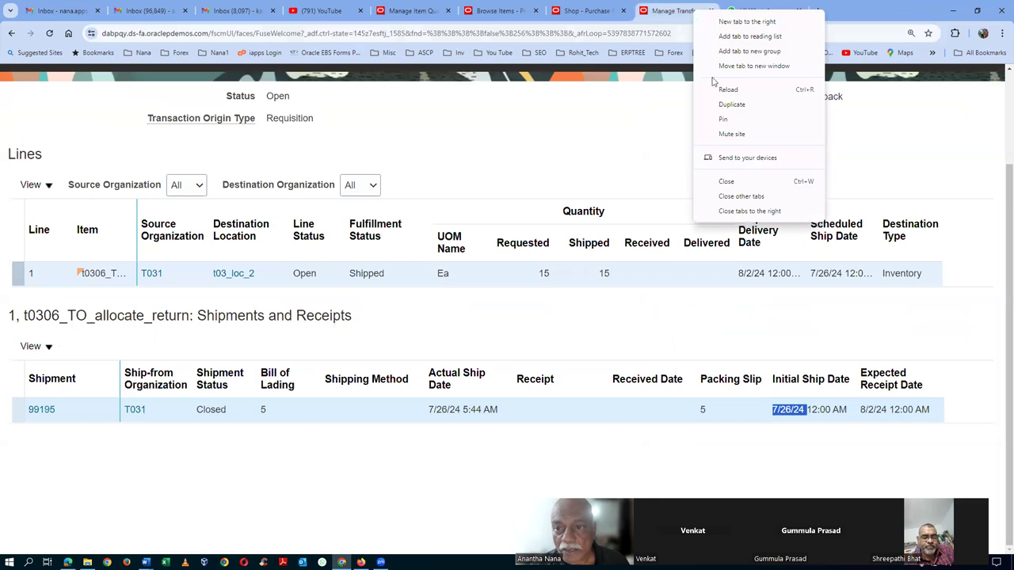
pyautogui.click(725, 106)
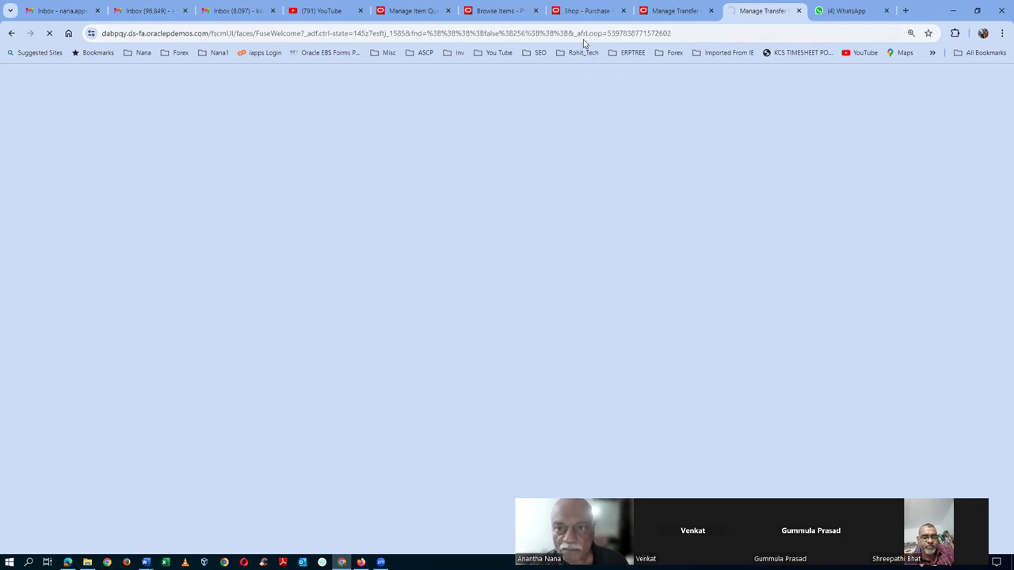
pyautogui.click(617, 40)
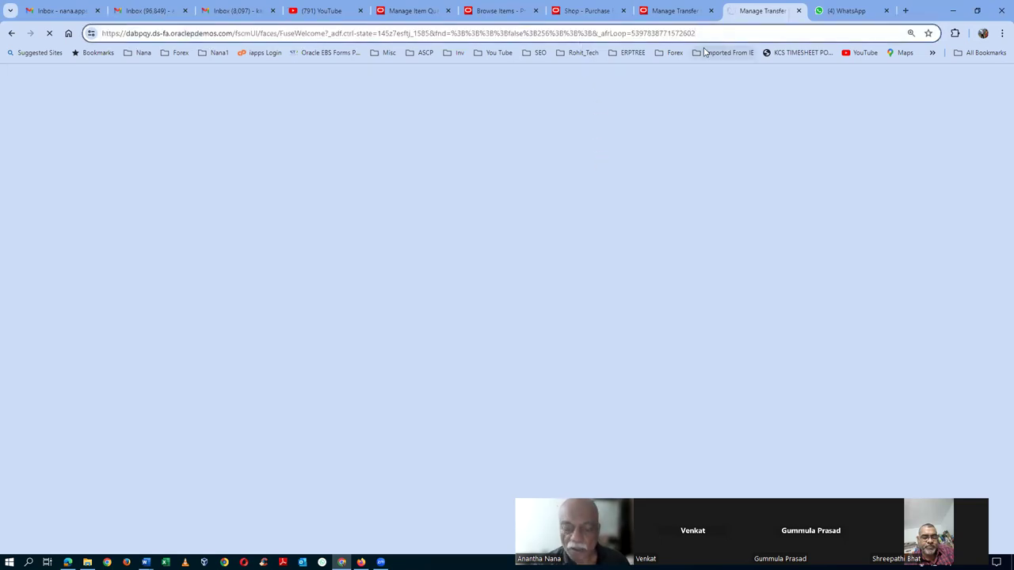
pyautogui.press('BackSpace')
pyautogui.press('BackSpace')
pyautogui.press('BackSpace')
pyautogui.press('BackSpace')
pyautogui.press('BackSpace')
pyautogui.press('BackSpace')
pyautogui.press('BackSpace')
pyautogui.press('BackSpace')
pyautogui.press('BackSpace')
pyautogui.press('BackSpace')
pyautogui.press('BackSpace')
pyautogui.press('BackSpace')
pyautogui.press('BackSpace')
pyautogui.press('BackSpace')
pyautogui.press('BackSpace')
pyautogui.press('BackSpace')
pyautogui.press('BackSpace')
pyautogui.press('BackSpace')
pyautogui.press('BackSpace')
pyautogui.press('BackSpace')
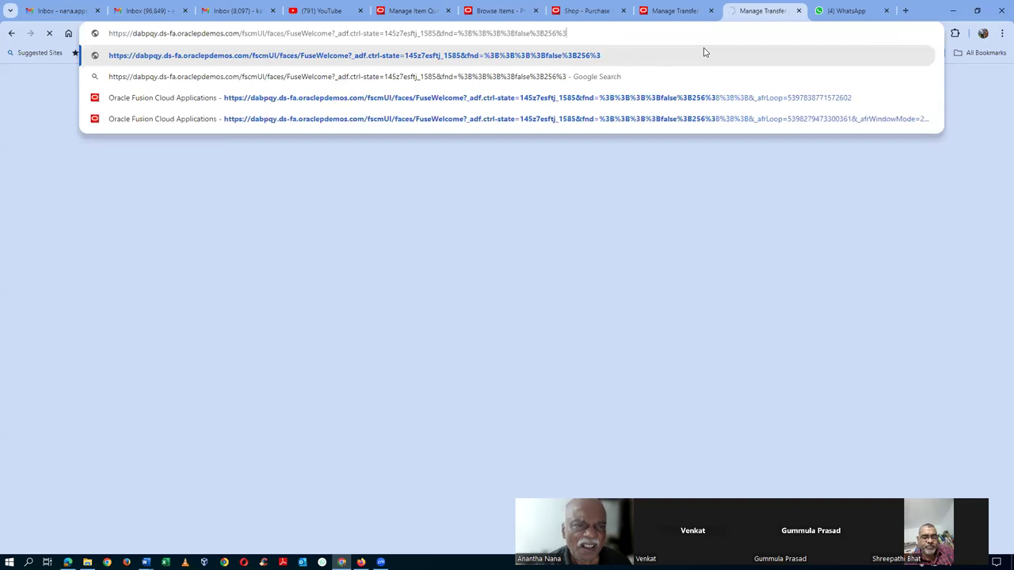
pyautogui.press('BackSpace')
pyautogui.press('BackSpace')
pyautogui.press('BackSpace')
pyautogui.press('BackSpace')
pyautogui.press('BackSpace')
pyautogui.press('BackSpace')
pyautogui.press('BackSpace')
pyautogui.press('BackSpace')
pyautogui.press('BackSpace')
pyautogui.press('BackSpace')
pyautogui.press('BackSpace')
pyautogui.press('BackSpace')
pyautogui.press('BackSpace')
pyautogui.press('BackSpace')
pyautogui.press('BackSpace')
pyautogui.press('BackSpace')
pyautogui.press('BackSpace')
pyautogui.press('BackSpace')
pyautogui.press('BackSpace')
pyautogui.press('BackSpace')
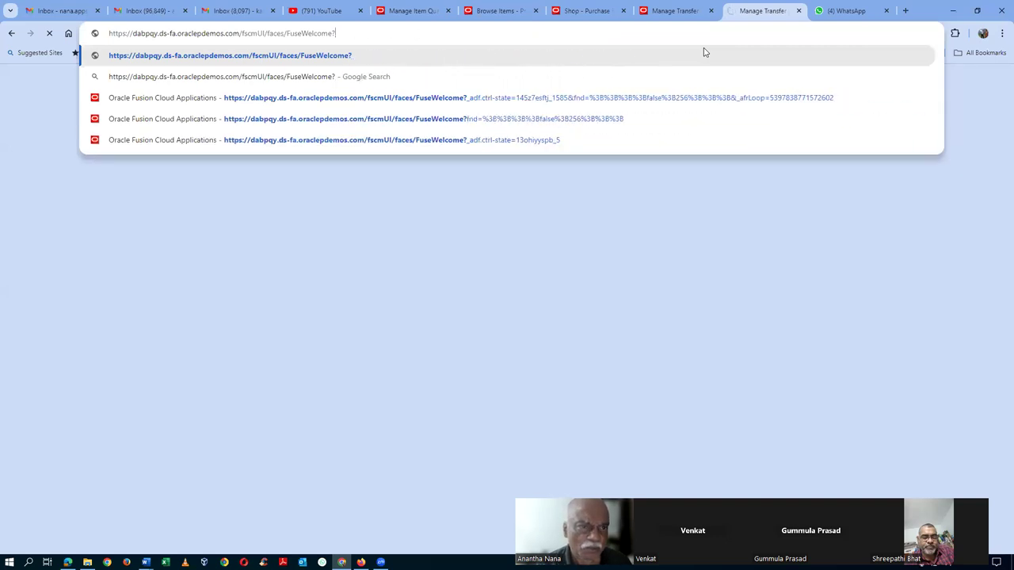
pyautogui.press('BackSpace')
pyautogui.press('BackSpace')
pyautogui.press('BackSpace')
pyautogui.press('BackSpace')
pyautogui.press('BackSpace')
pyautogui.press('BackSpace')
pyautogui.press('BackSpace')
pyautogui.press('BackSpace')
pyautogui.press('BackSpace')
pyautogui.press('BackSpace')
pyautogui.press('BackSpace')
pyautogui.press('BackSpace')
pyautogui.press('Return')
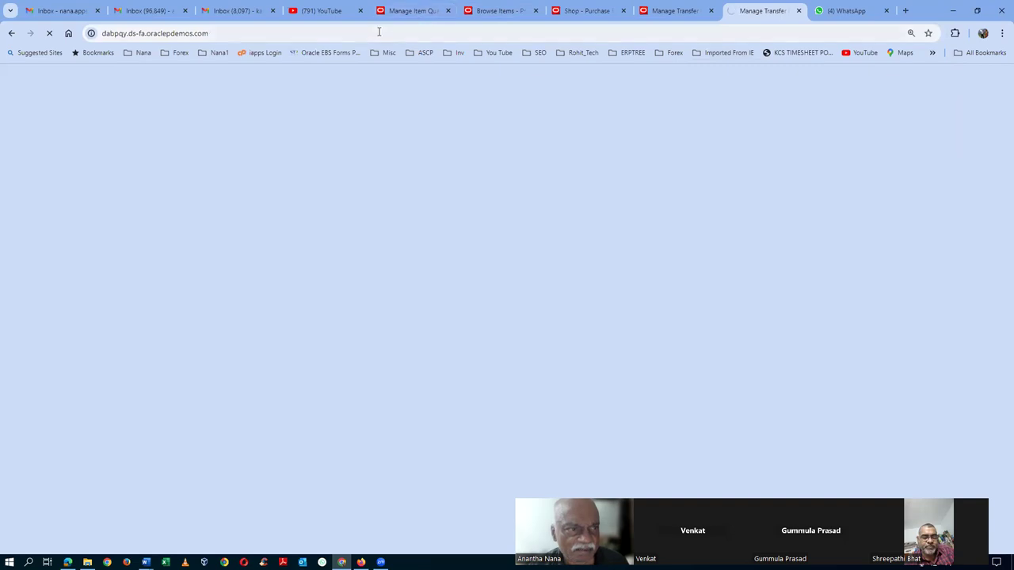
pyautogui.click(289, 32)
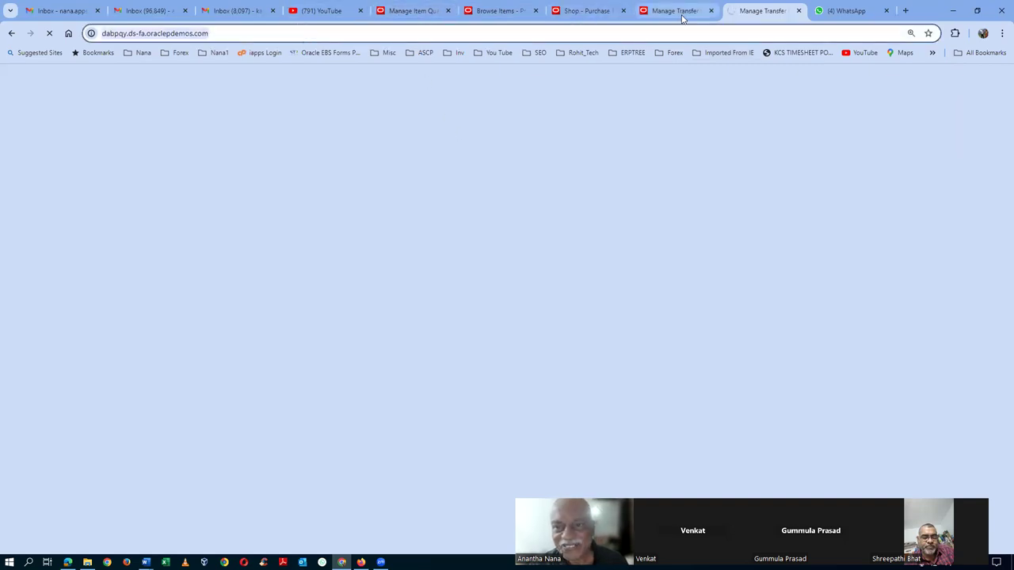
# - Duplicate the other transfer order tab, load the site's base address, and retry when unreachable
pyautogui.click(681, 13)
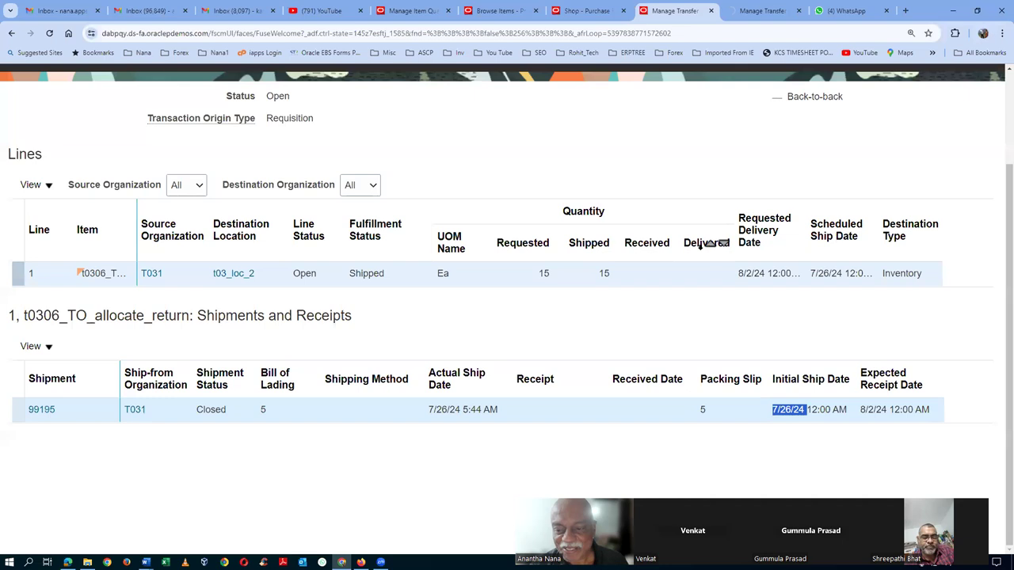
pyautogui.click(750, 333)
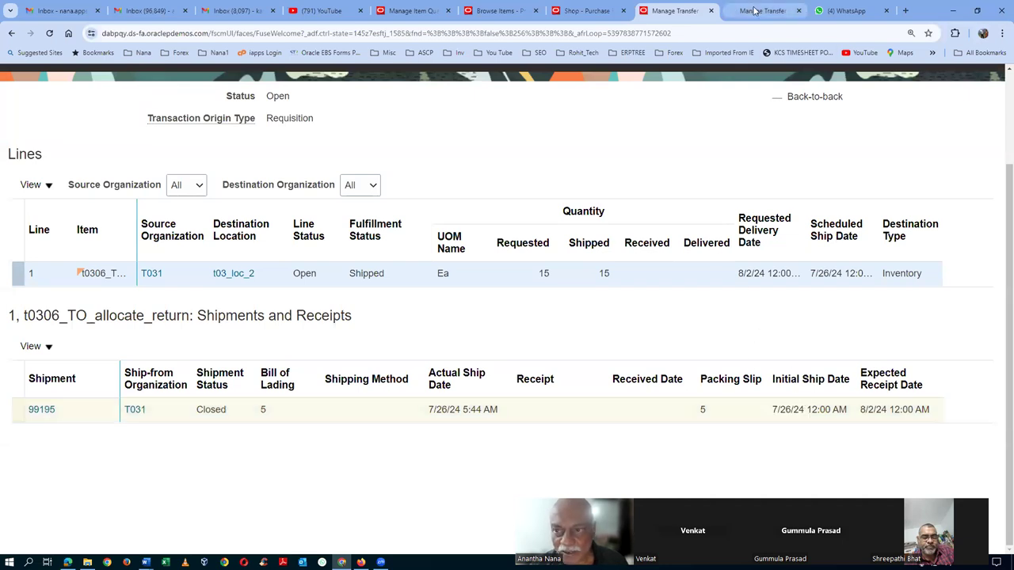
pyautogui.click(754, 11)
pyautogui.rightClick(754, 11)
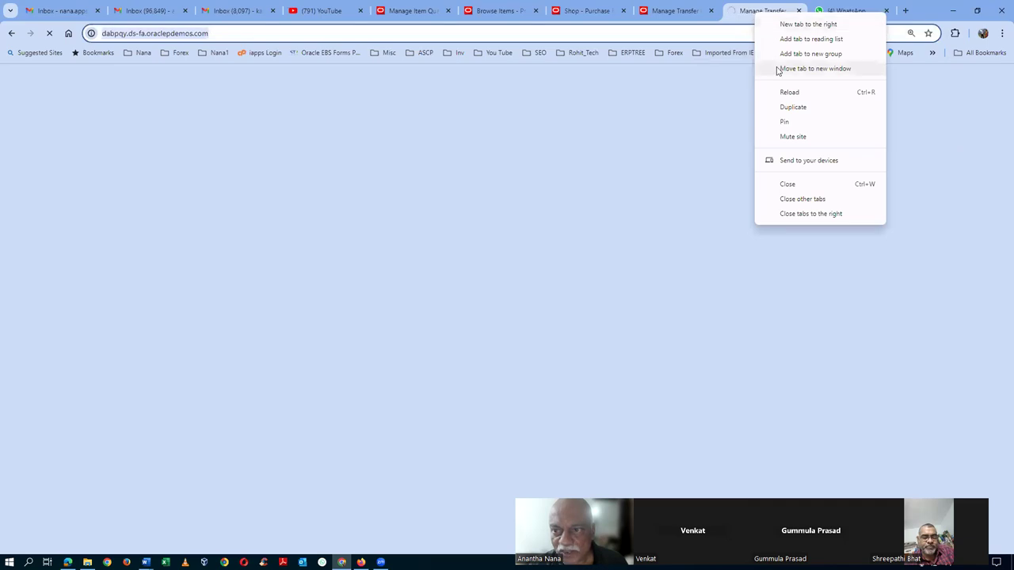
pyautogui.click(778, 107)
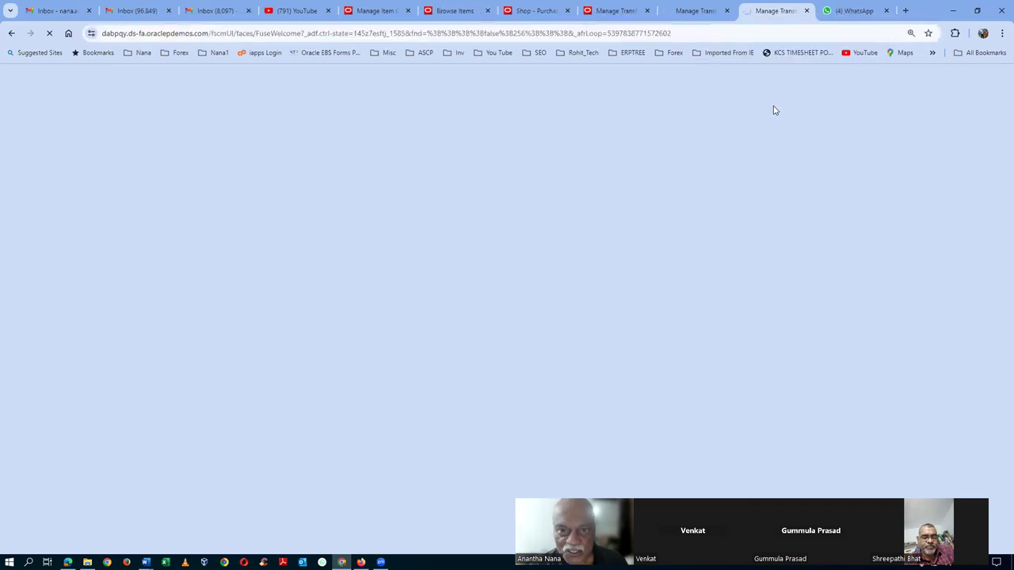
pyautogui.click(305, 29)
pyautogui.click(690, 34)
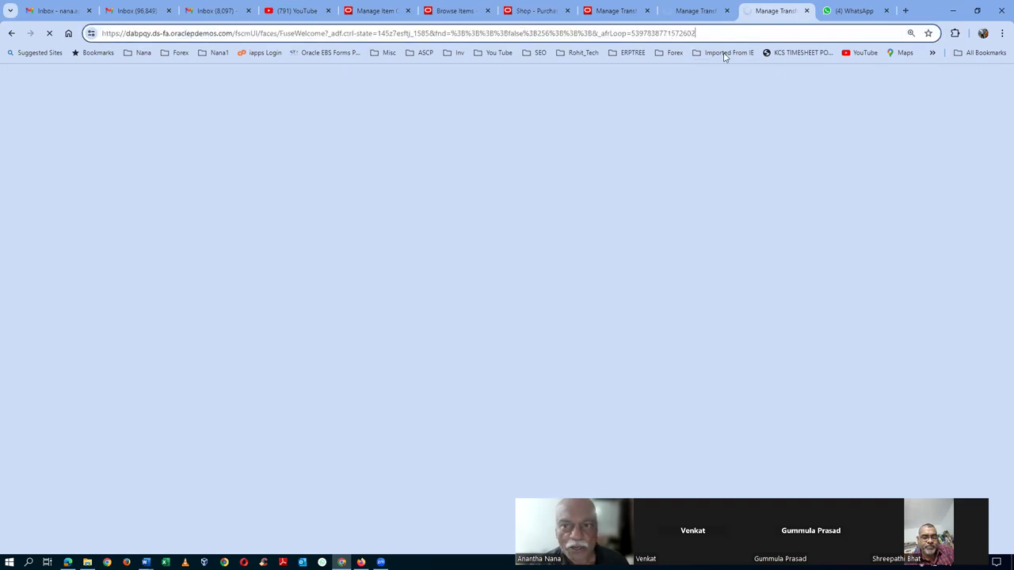
pyautogui.press('BackSpace')
pyautogui.press('BackSpace')
pyautogui.press('BackSpace')
pyautogui.press('BackSpace')
pyautogui.press('BackSpace')
pyautogui.press('BackSpace')
pyautogui.press('BackSpace')
pyautogui.press('BackSpace')
pyautogui.press('BackSpace')
pyautogui.press('BackSpace')
pyautogui.press('BackSpace')
pyautogui.press('BackSpace')
pyautogui.press('BackSpace')
pyautogui.press('BackSpace')
pyautogui.press('BackSpace')
pyautogui.press('BackSpace')
pyautogui.press('BackSpace')
pyautogui.press('BackSpace')
pyautogui.press('BackSpace')
pyautogui.press('BackSpace')
pyautogui.press('BackSpace')
pyautogui.press('BackSpace')
pyautogui.press('BackSpace')
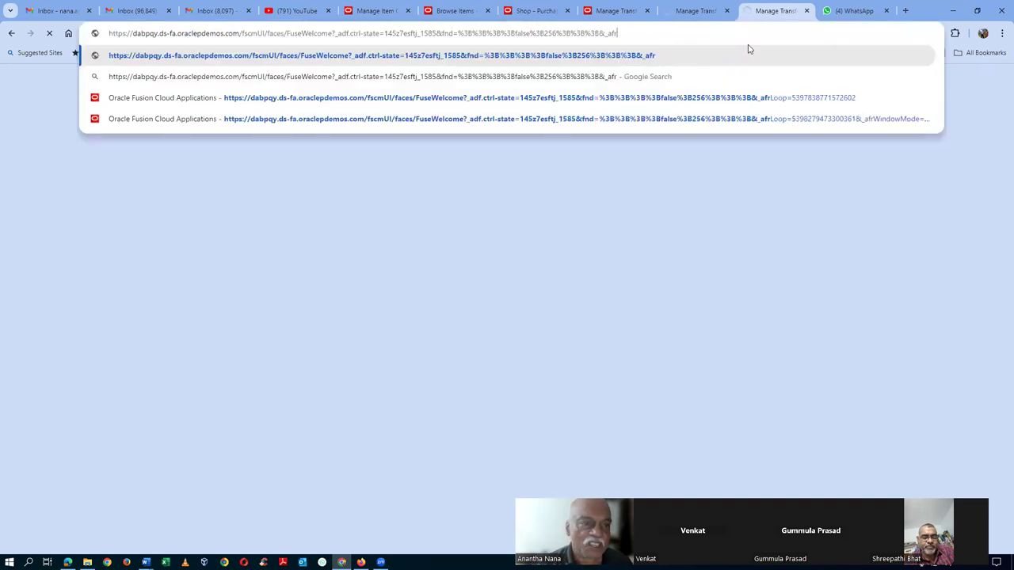
pyautogui.press('BackSpace')
pyautogui.press('BackSpace')
pyautogui.press('BackSpace')
pyautogui.press('BackSpace')
pyautogui.press('BackSpace')
pyautogui.press('BackSpace')
pyautogui.press('BackSpace')
pyautogui.press('BackSpace')
pyautogui.press('BackSpace')
pyautogui.press('BackSpace')
pyautogui.press('BackSpace')
pyautogui.press('BackSpace')
pyautogui.press('BackSpace')
pyautogui.press('BackSpace')
pyautogui.press('BackSpace')
pyautogui.press('BackSpace')
pyautogui.press('BackSpace')
pyautogui.press('BackSpace')
pyautogui.press('BackSpace')
pyautogui.press('BackSpace')
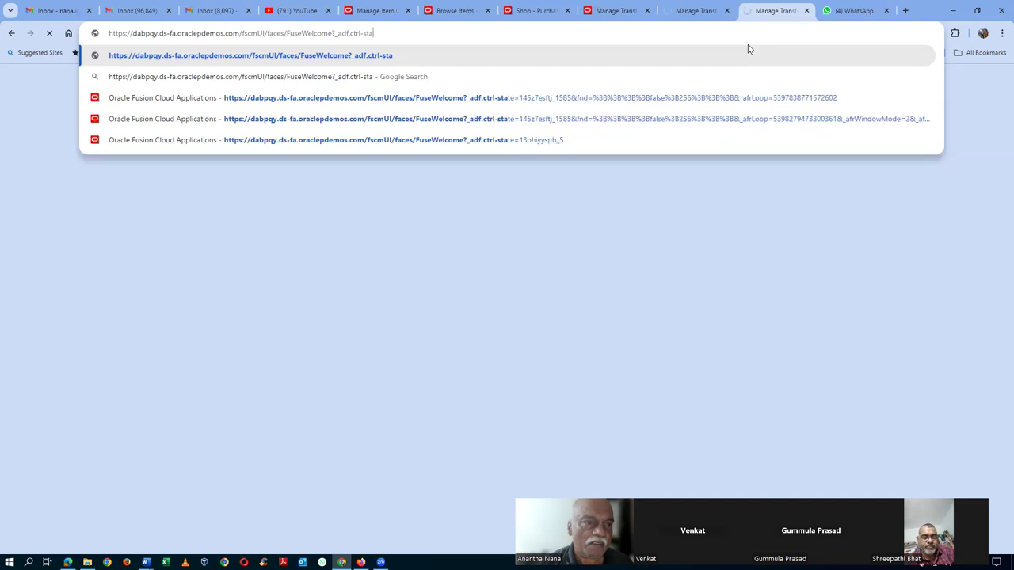
pyautogui.press('BackSpace')
pyautogui.press('BackSpace')
pyautogui.press('BackSpace')
pyautogui.press('BackSpace')
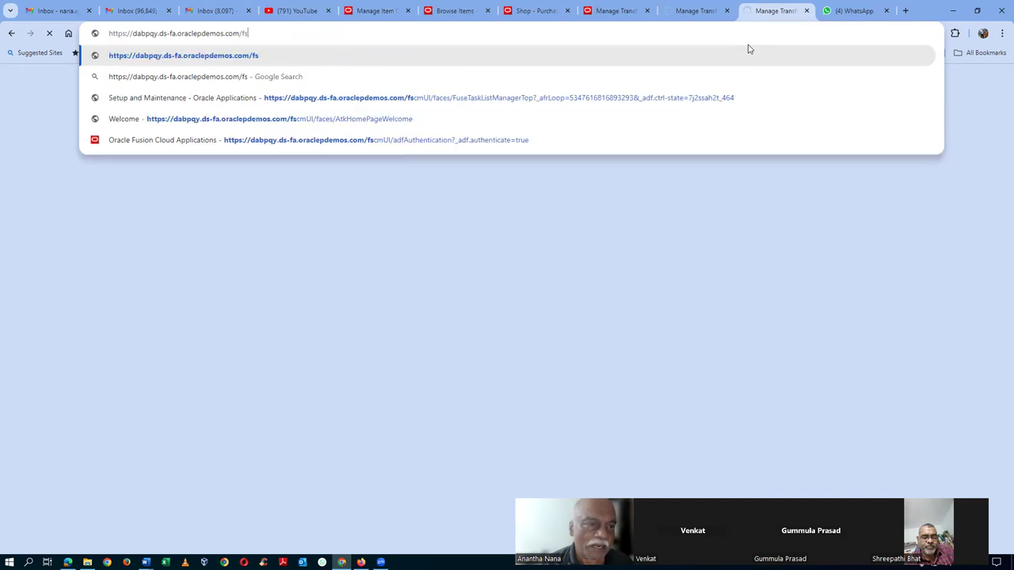
pyautogui.press('Return')
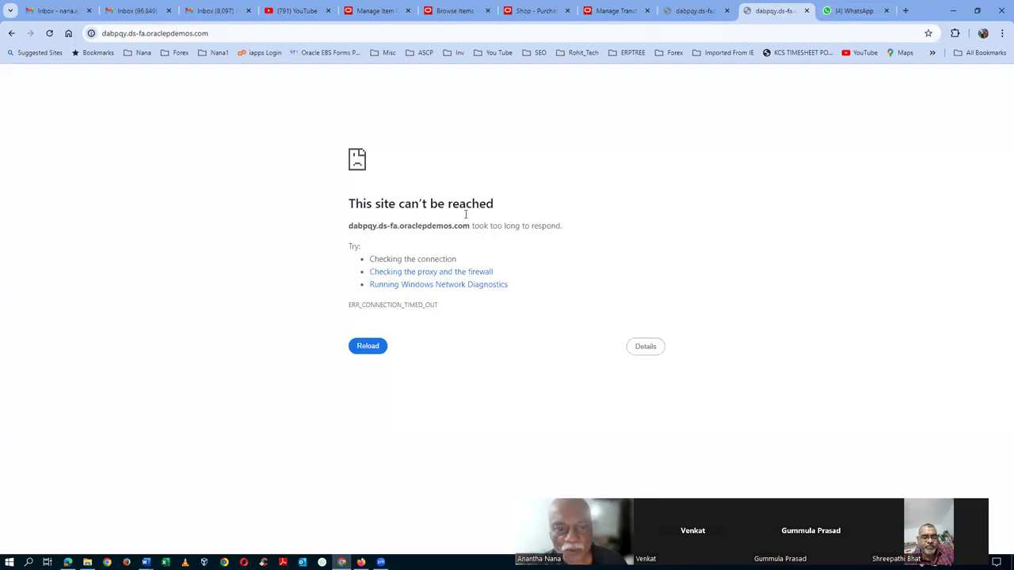
pyautogui.click(235, 32)
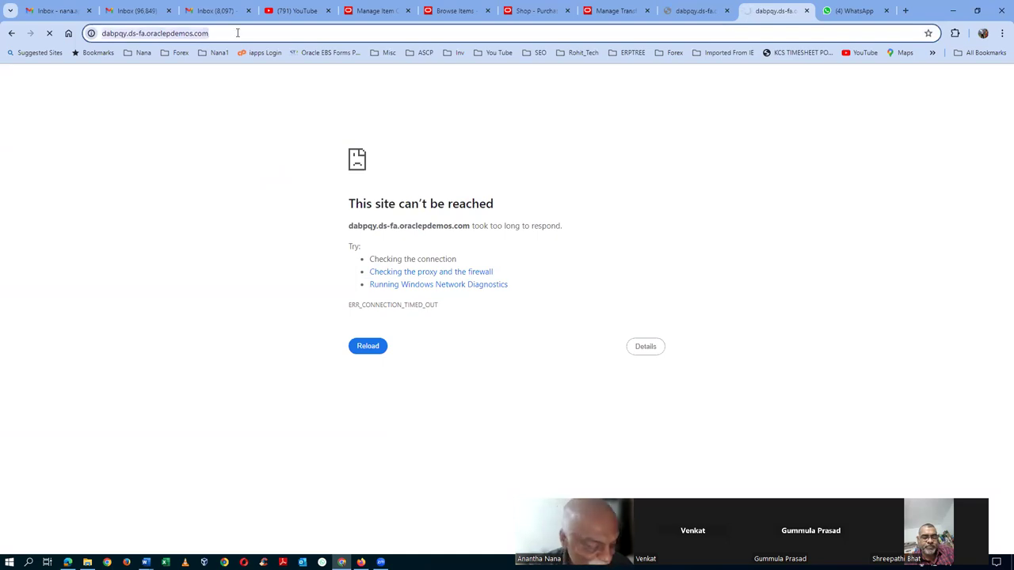
pyautogui.click(613, 17)
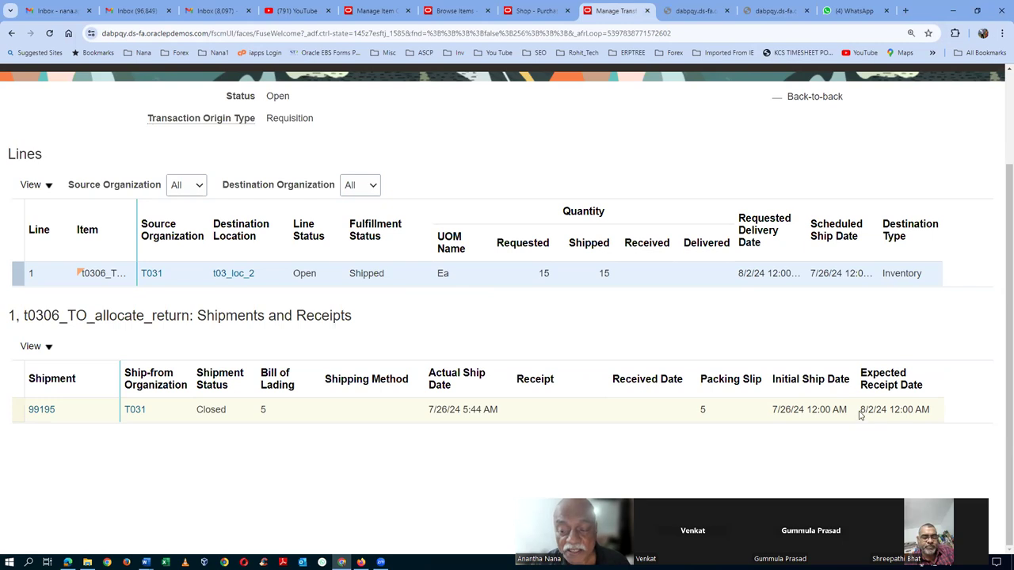
# - Go back to the second Oracle tab to check for the Welcome page
pyautogui.click(761, 11)
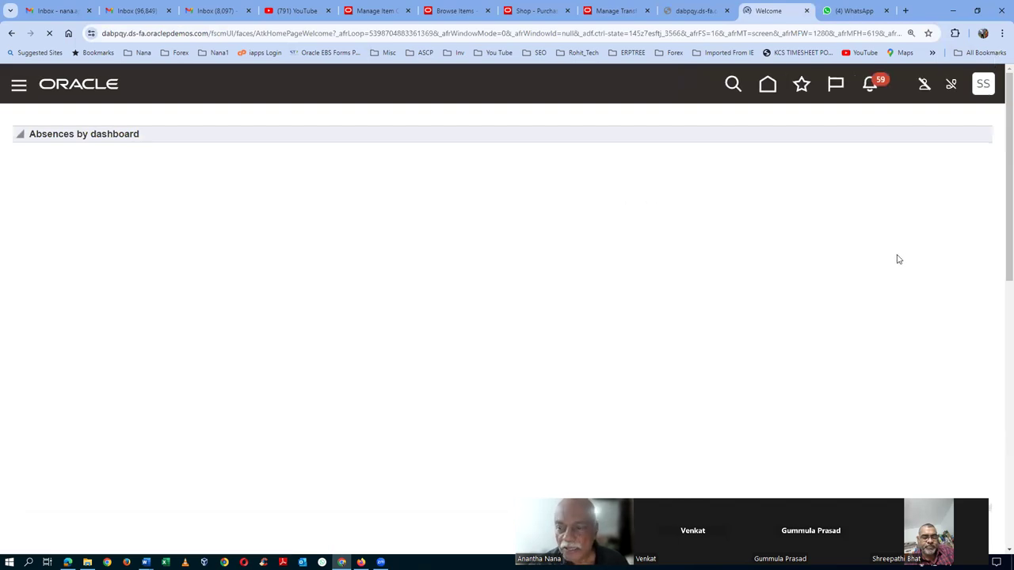
# - In Setup and Maintenance, search tasks for man%transit%time% and open Manage Transit Times
pyautogui.click(708, 328)
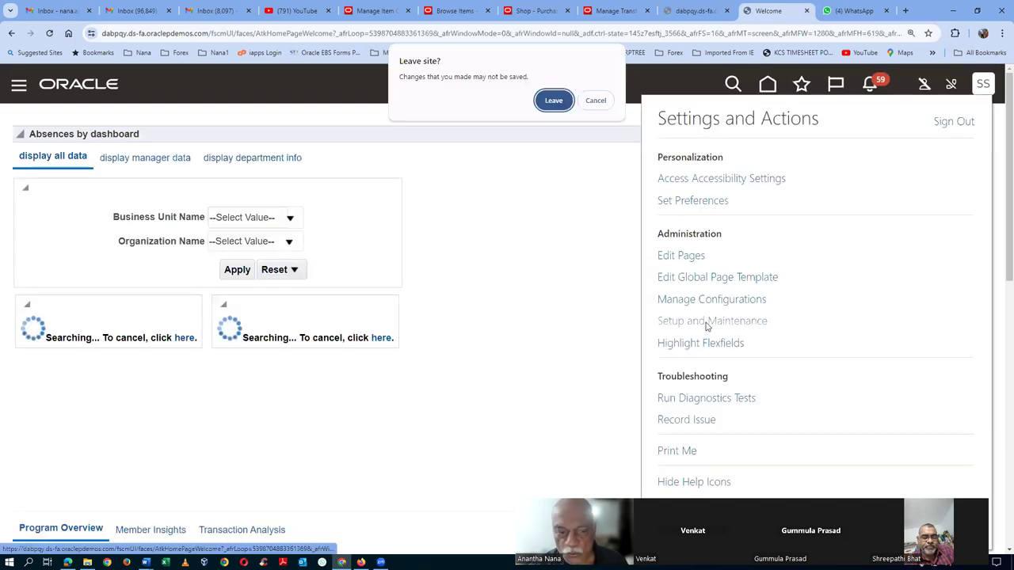
pyautogui.click(553, 110)
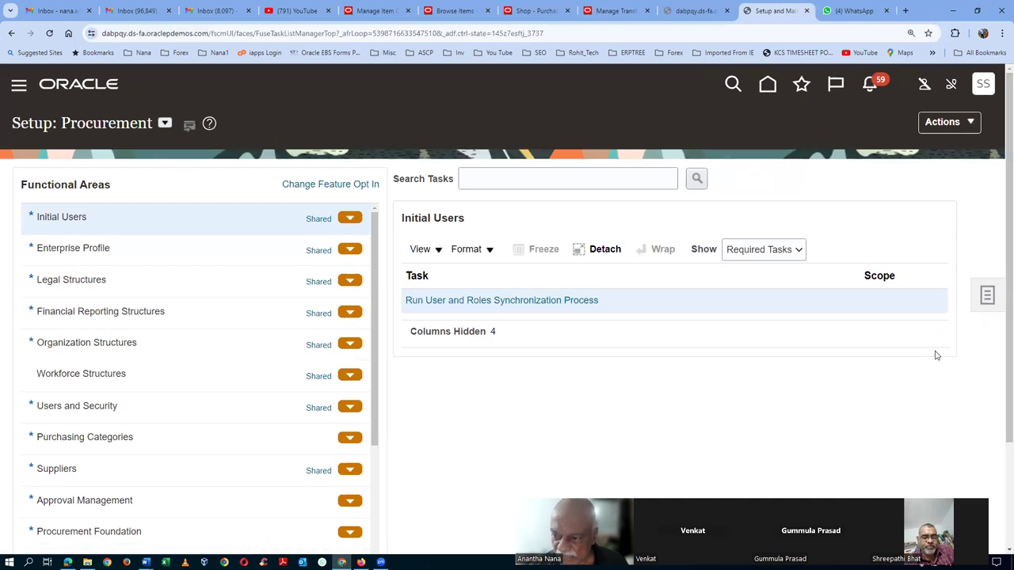
pyautogui.click(280, 181)
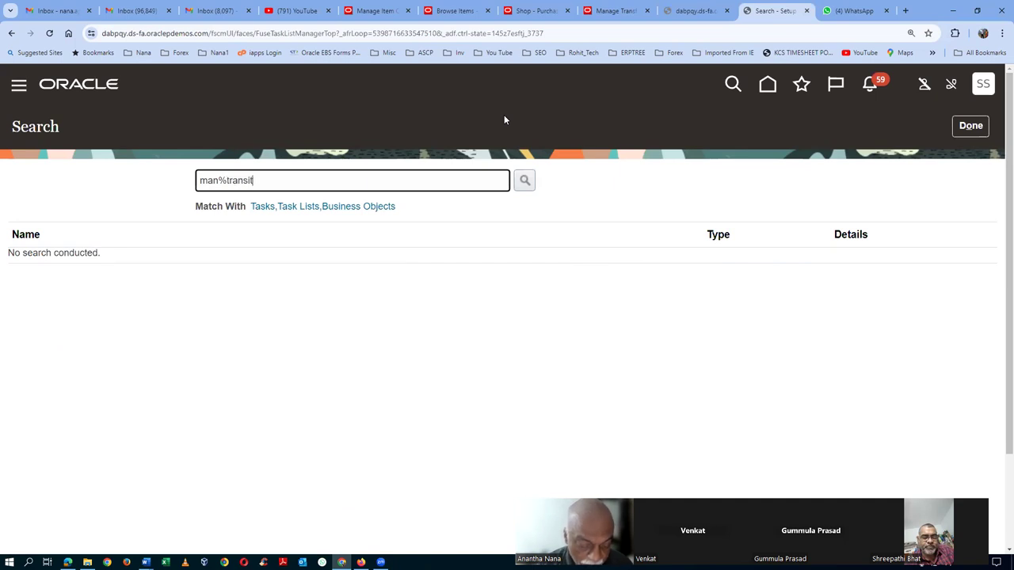
pyautogui.write('man%transit%time%')
pyautogui.press('Return')
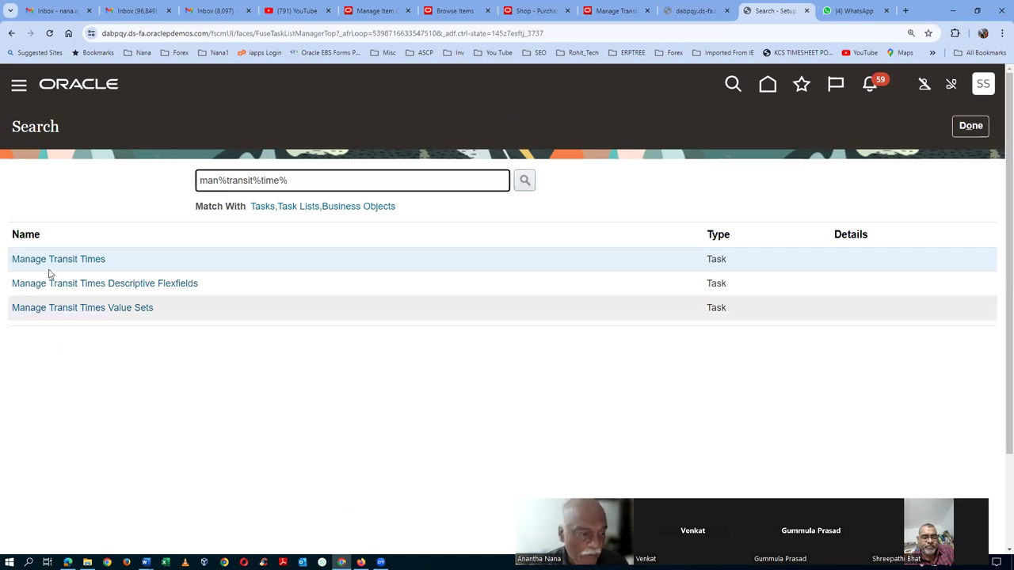
pyautogui.click(52, 260)
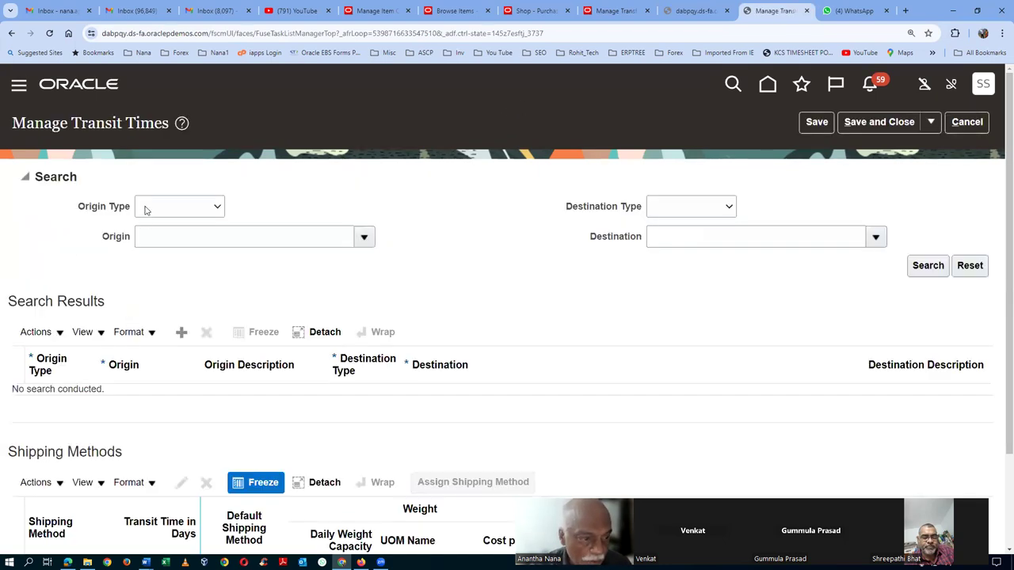
# - Search transit times with Origin Type Internal location and origin t03_loc_1
pyautogui.click(145, 209)
pyautogui.click(149, 242)
pyautogui.click(150, 238)
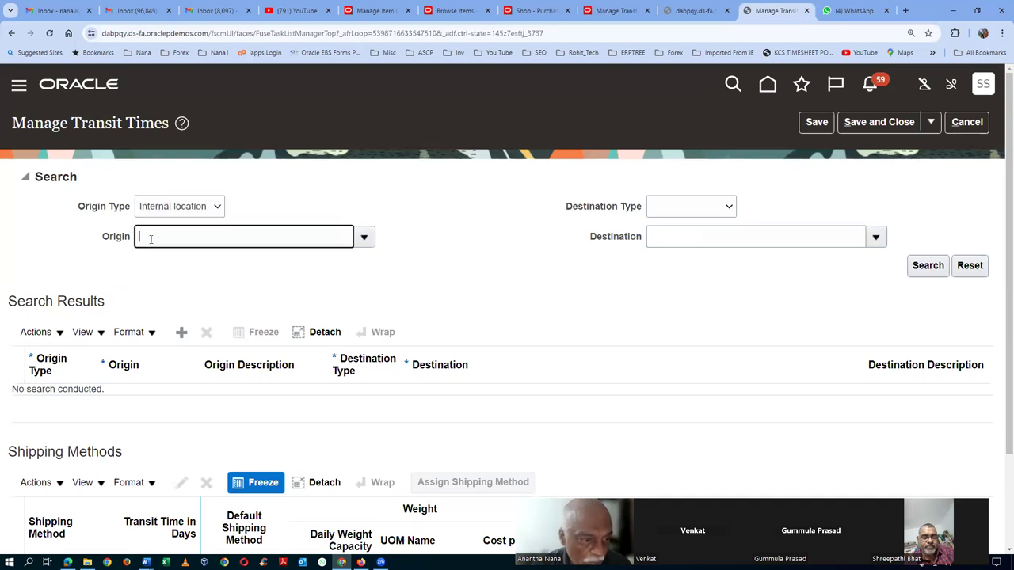
pyautogui.write('t03')
pyautogui.press('Tab')
pyautogui.click(476, 386)
pyautogui.click(575, 446)
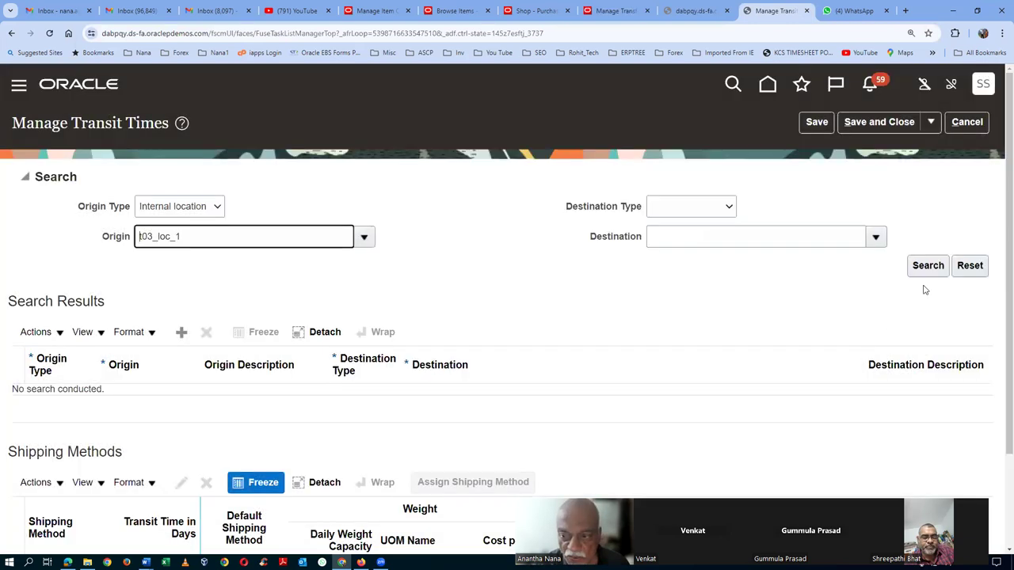
pyautogui.click(926, 267)
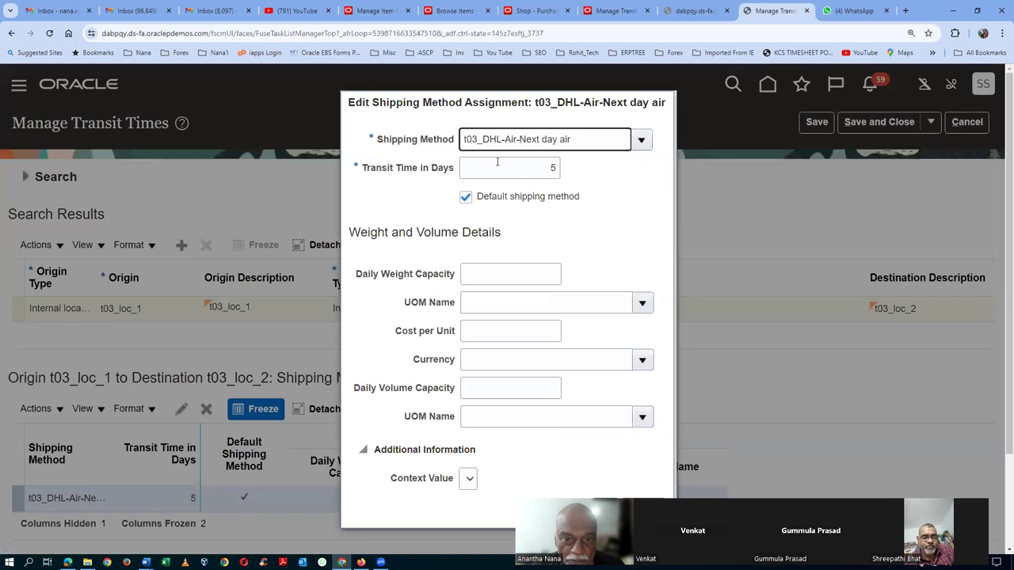
# - Verify the 5-day default shipping method to t03_loc_2, close it unchanged, and return to the transfer order
pyautogui.click(512, 165)
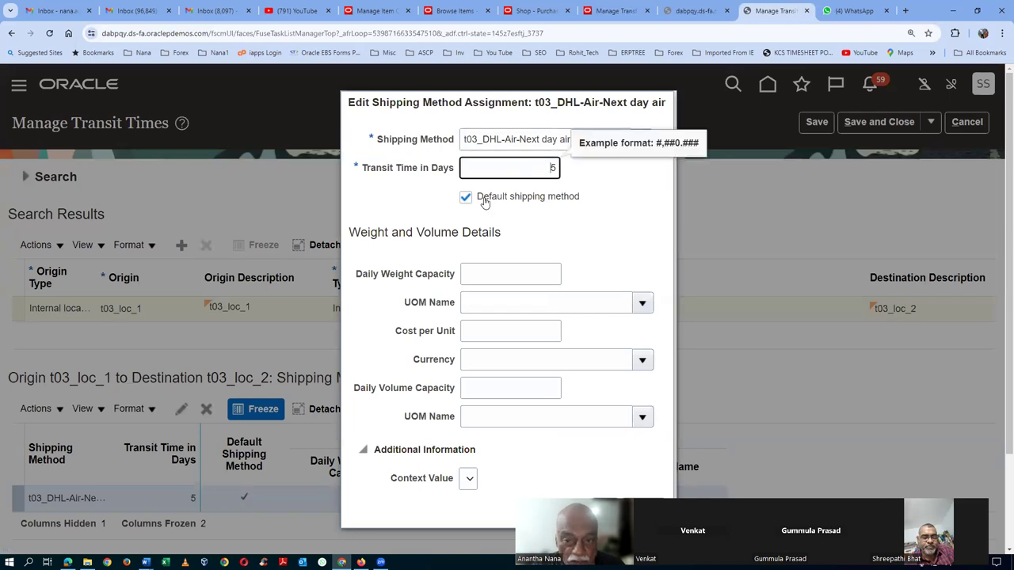
pyautogui.scroll(-1, 587, 462)
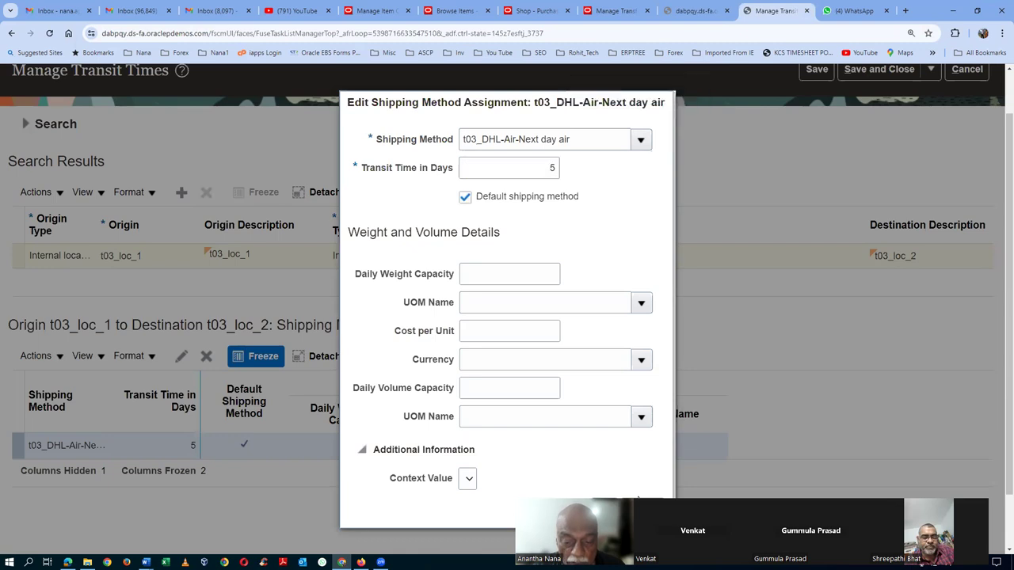
pyautogui.click(287, 444)
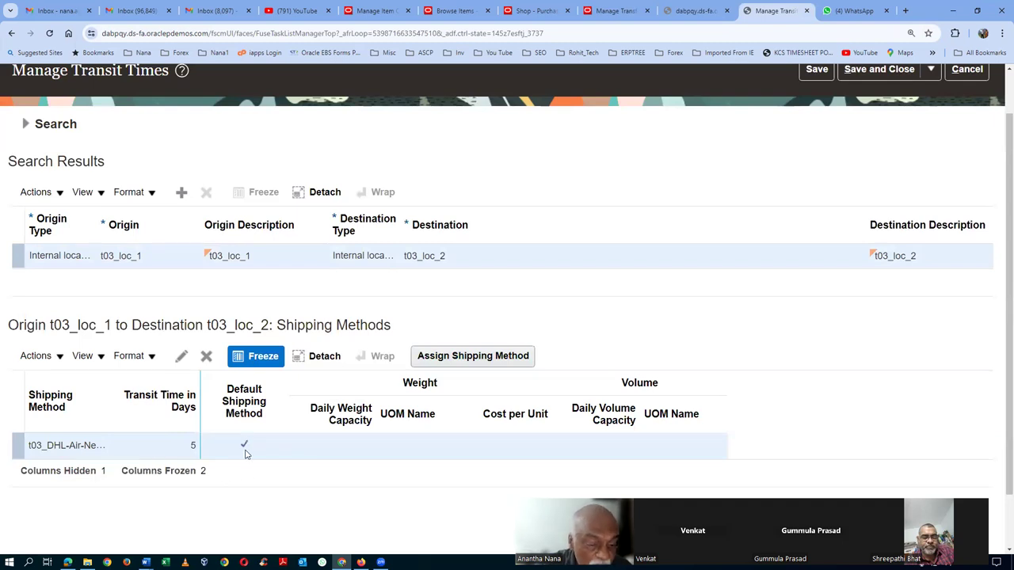
pyautogui.click(620, 11)
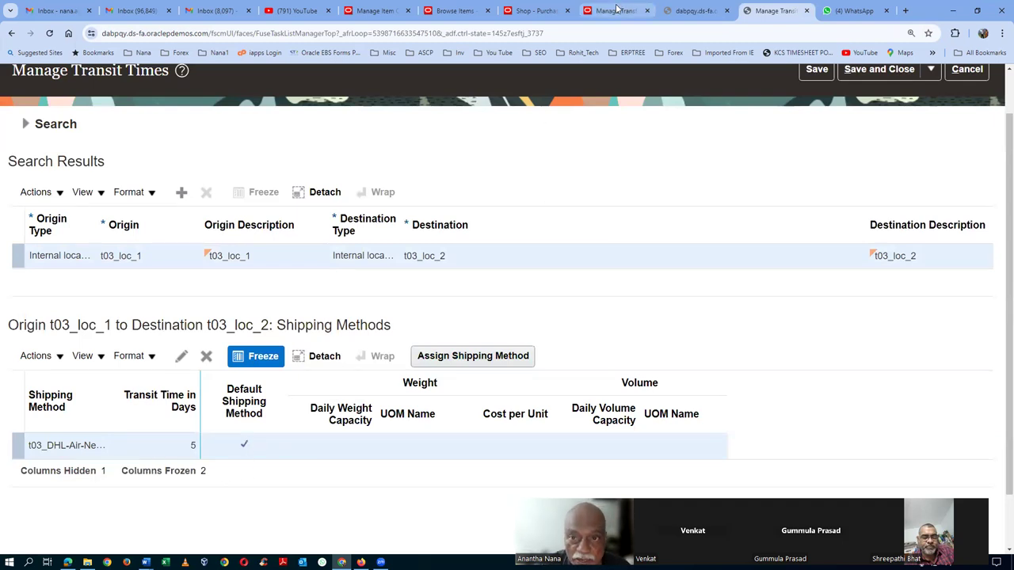
# - Cancel Manage Transit Times and leave the setup task search
pyautogui.click(775, 10)
pyautogui.click(986, 71)
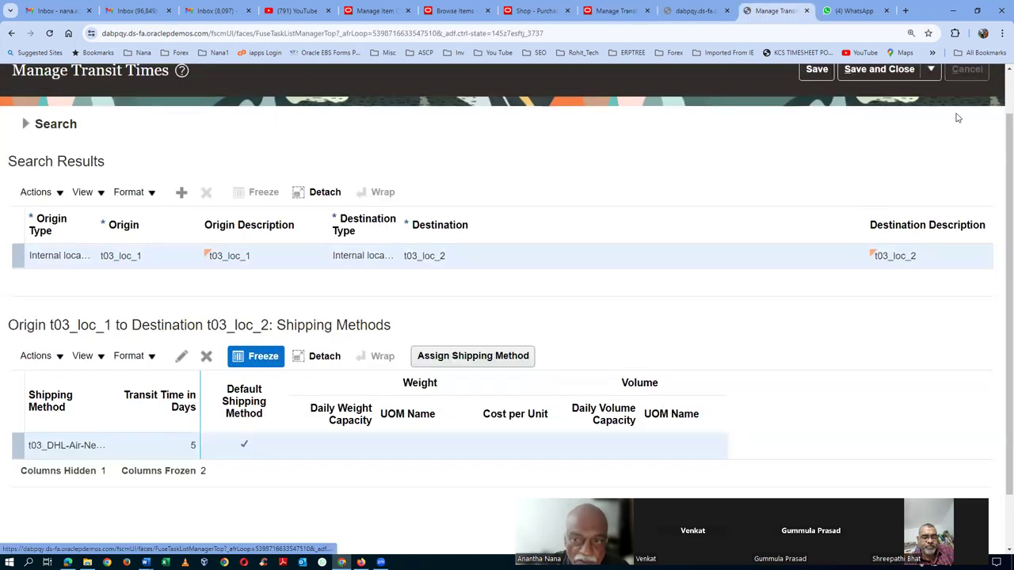
pyautogui.click(970, 126)
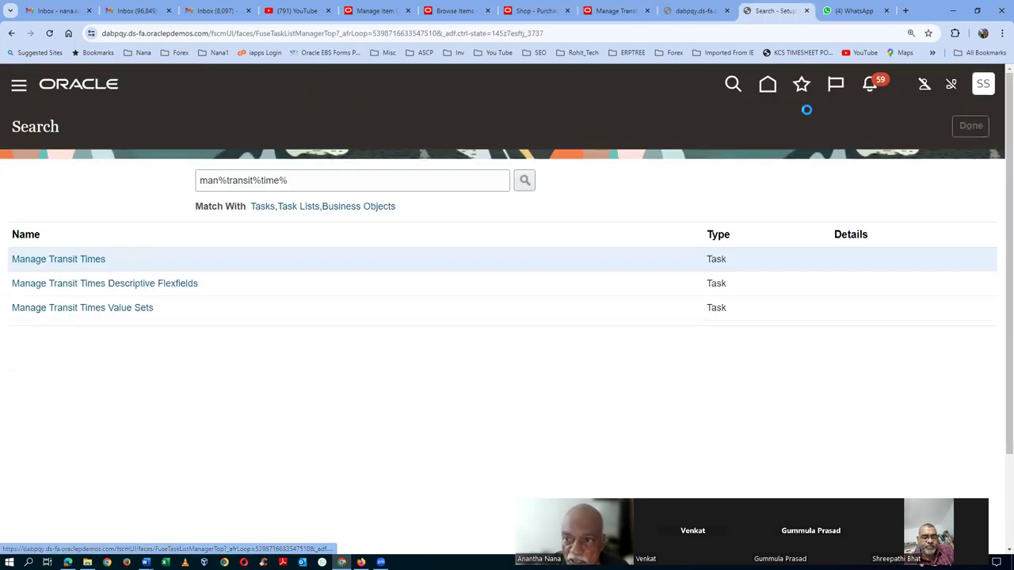
# - Open Receive Expected Shipments from Inventory Management's Receipts task list
pyautogui.click(802, 87)
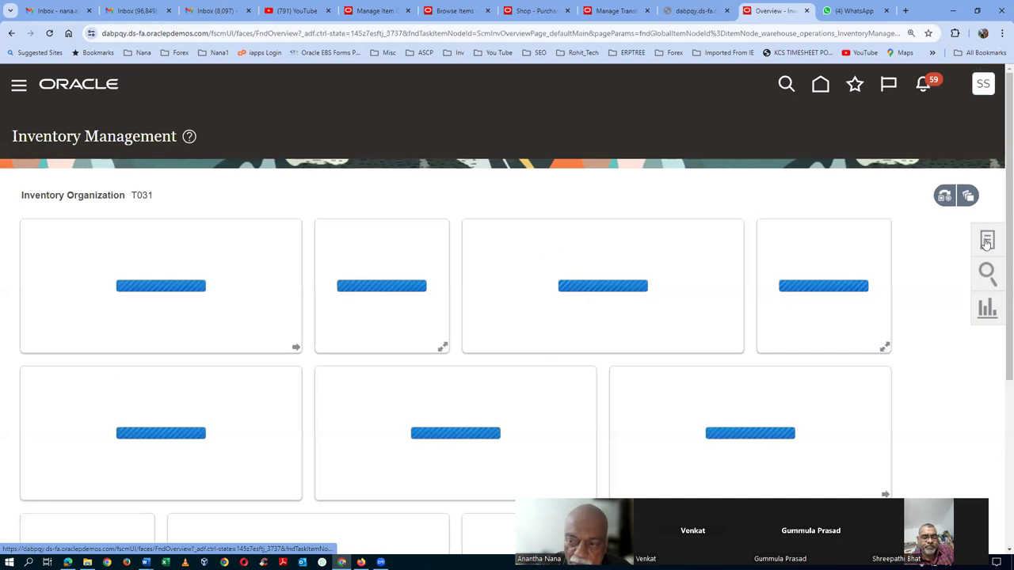
pyautogui.click(987, 242)
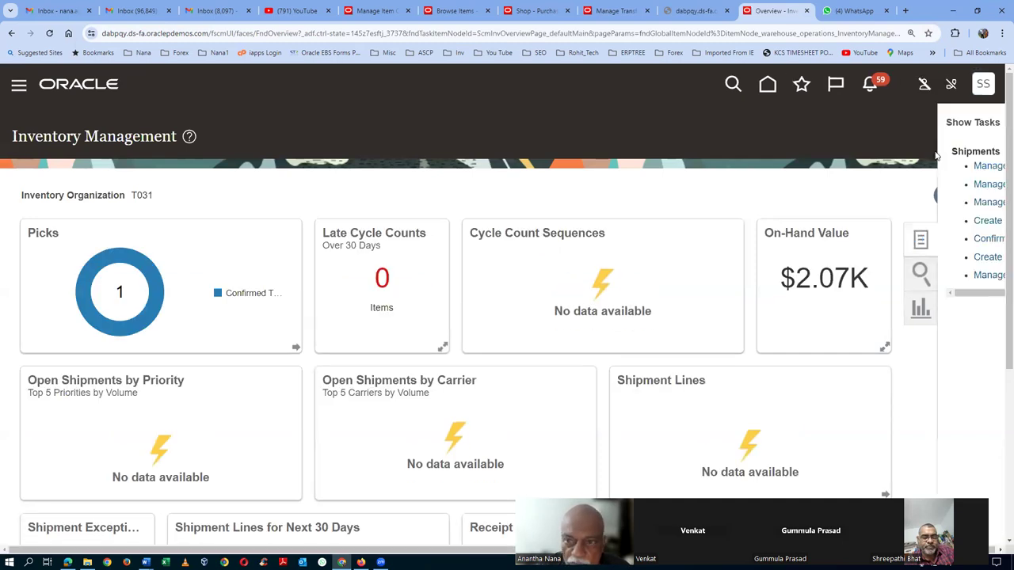
pyautogui.click(940, 124)
pyautogui.click(943, 185)
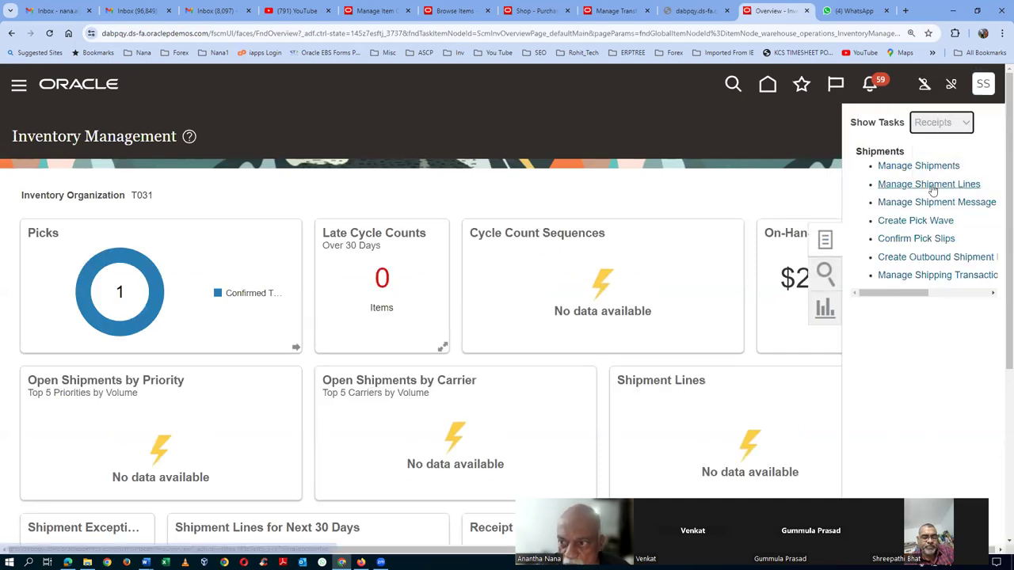
pyautogui.click(919, 160)
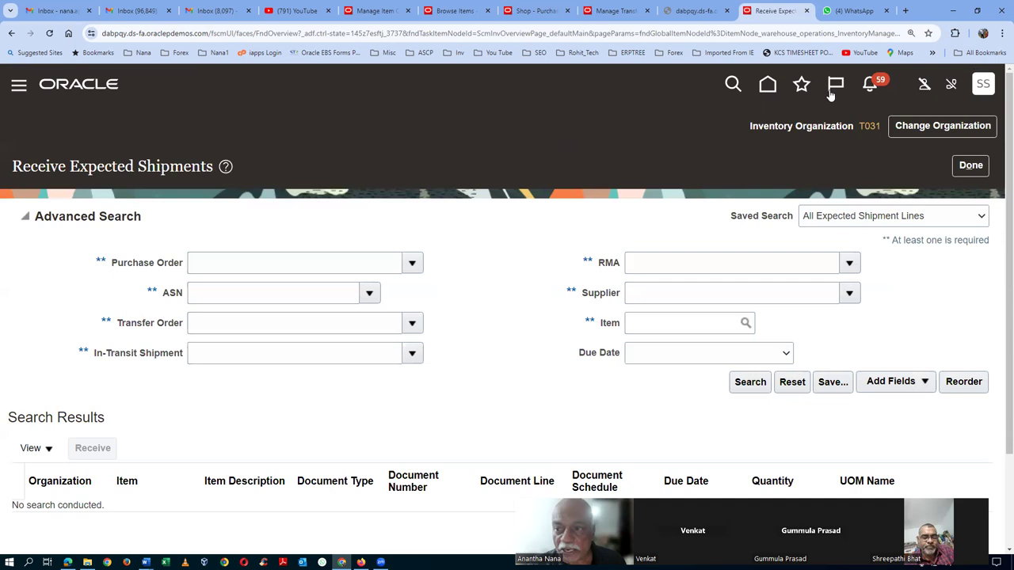
# - Change the inventory organization to T032
pyautogui.click(924, 125)
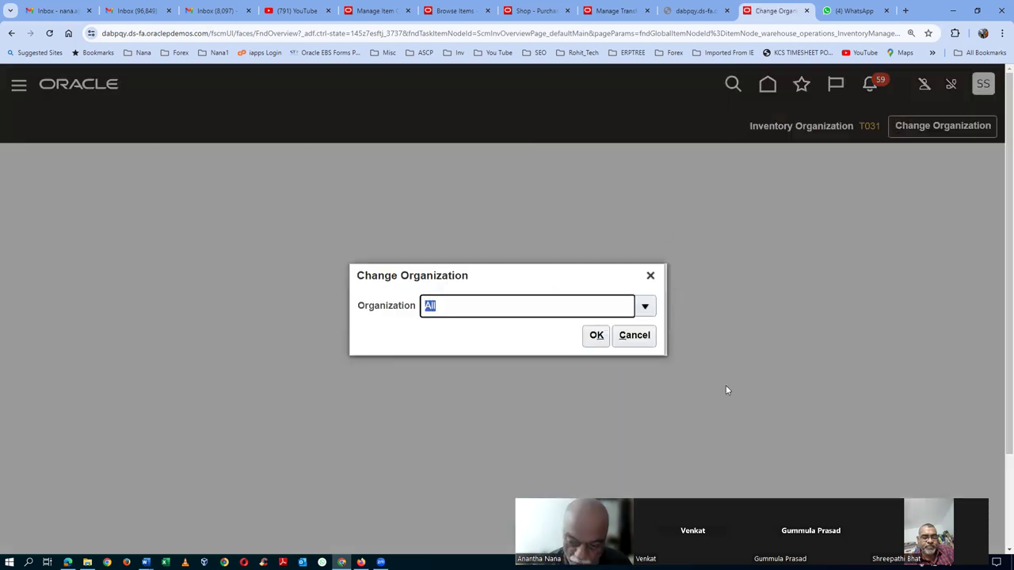
pyautogui.write('T032')
pyautogui.press('Tab')
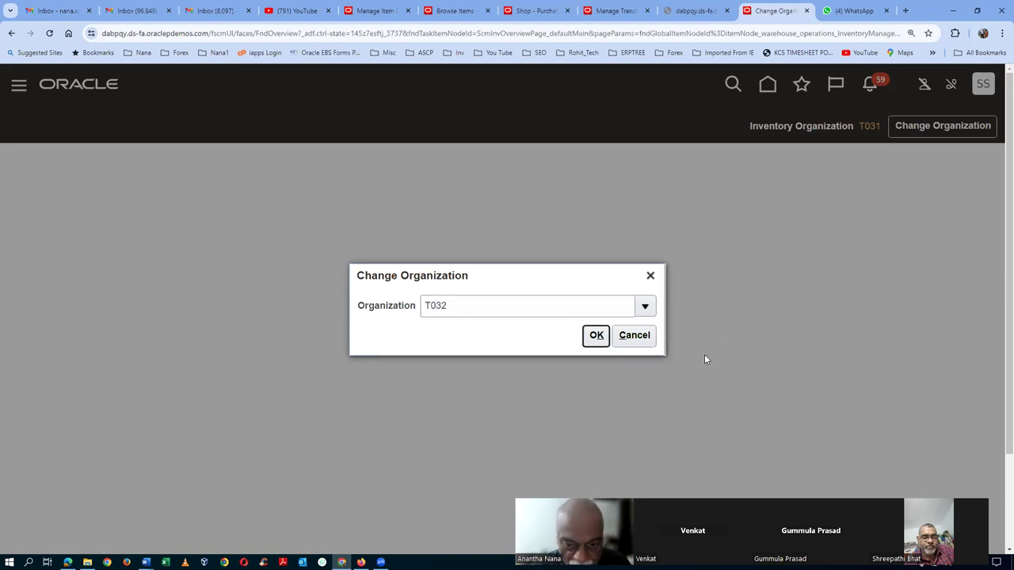
pyautogui.click(594, 336)
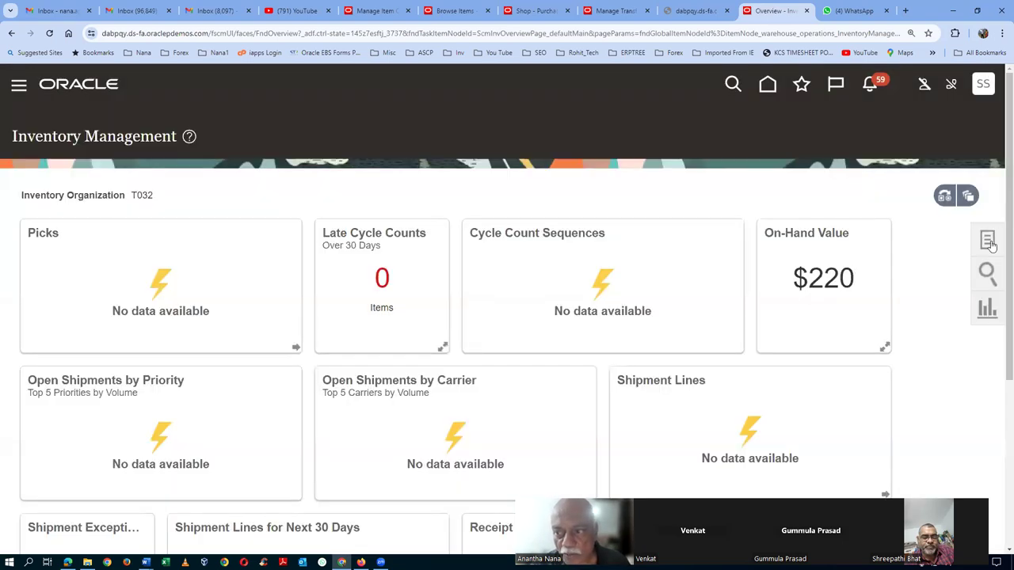
# - Reopen Receive Expected Shipments in T032, then view transfer order 153046's details
pyautogui.click(919, 161)
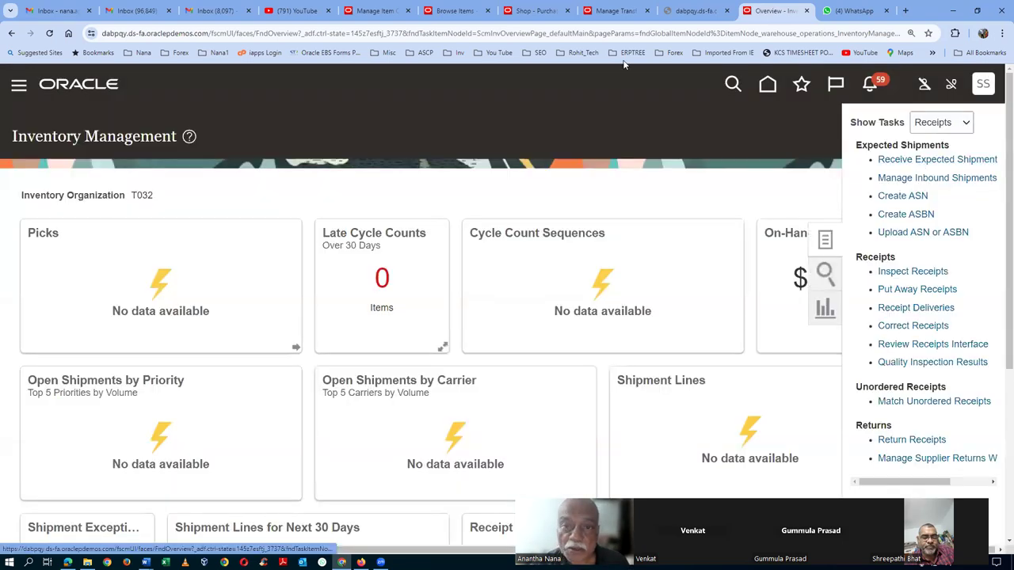
pyautogui.click(611, 11)
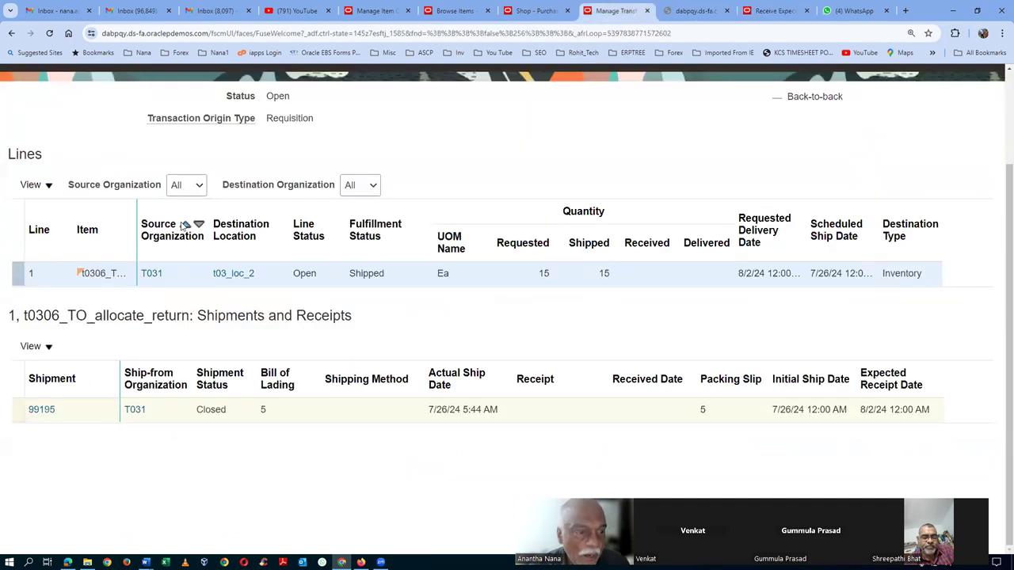
pyautogui.scroll(3, 186, 226)
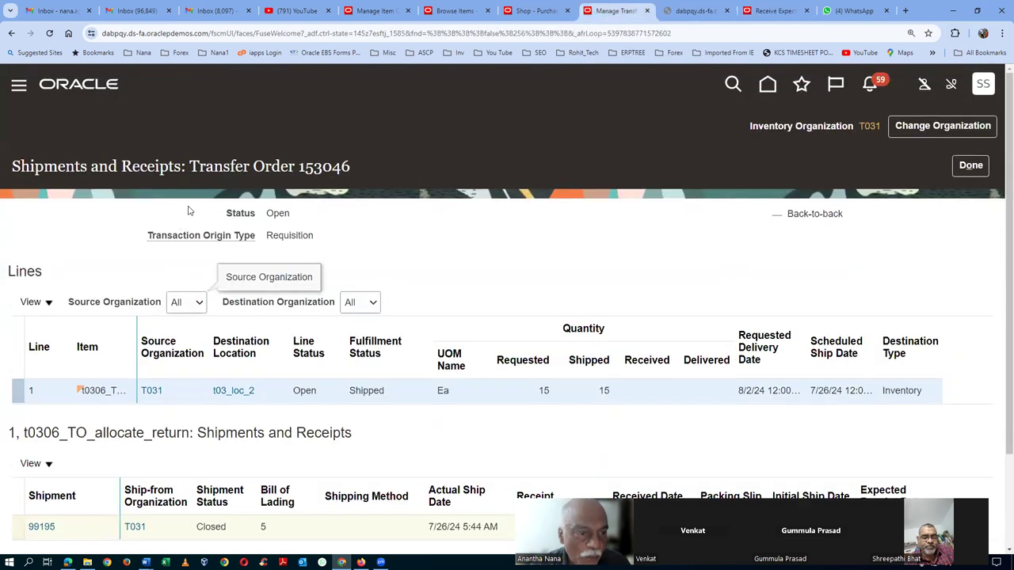
# - Find the expected shipment lines for transfer order 153046 and select the 5- and 10-unit lines
pyautogui.click(773, 11)
pyautogui.click(230, 322)
pyautogui.write('153')
pyautogui.click(219, 342)
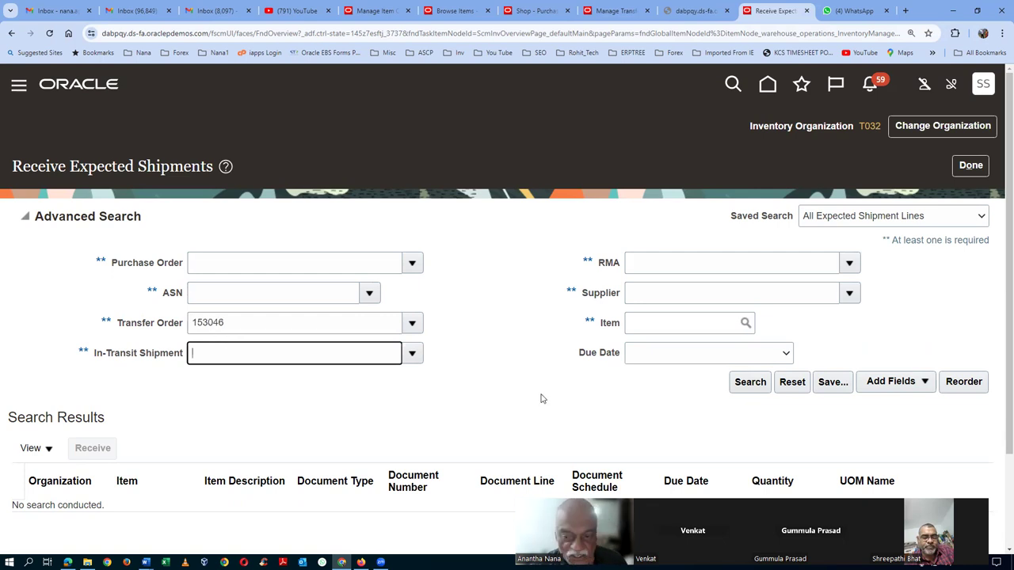
pyautogui.click(752, 384)
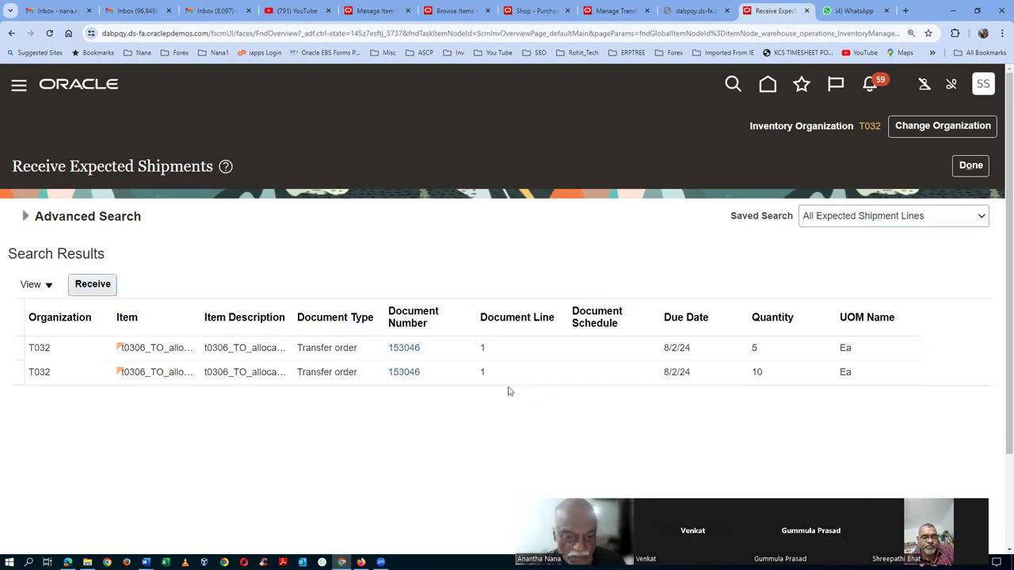
pyautogui.click(13, 347)
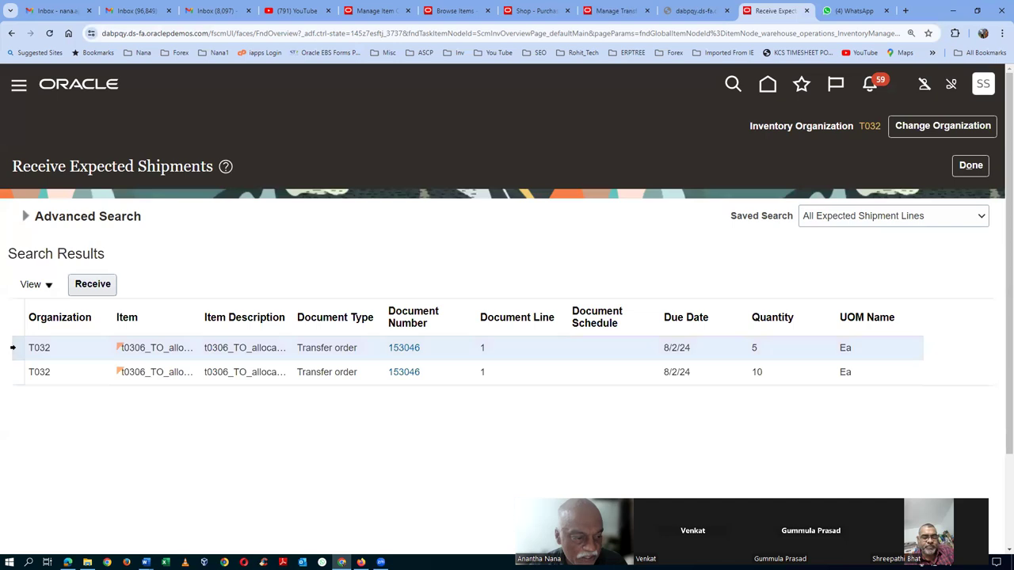
pyautogui.keyDown('ctrl'); pyautogui.click(17, 370); pyautogui.keyUp('ctrl')
# - Receive both selected lines with their receipt quantities shown and create a receipt
pyautogui.click(91, 284)
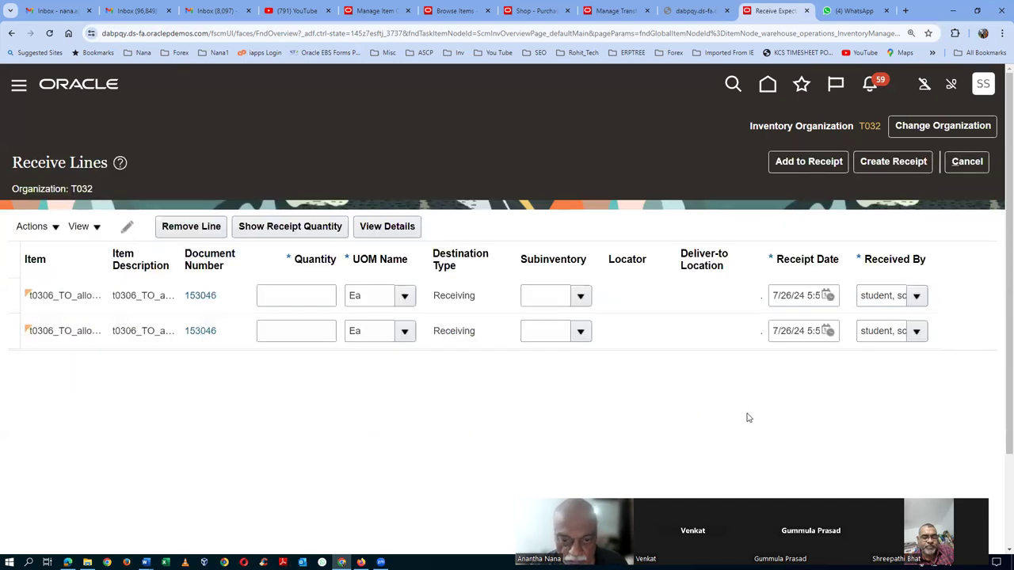
pyautogui.click(290, 227)
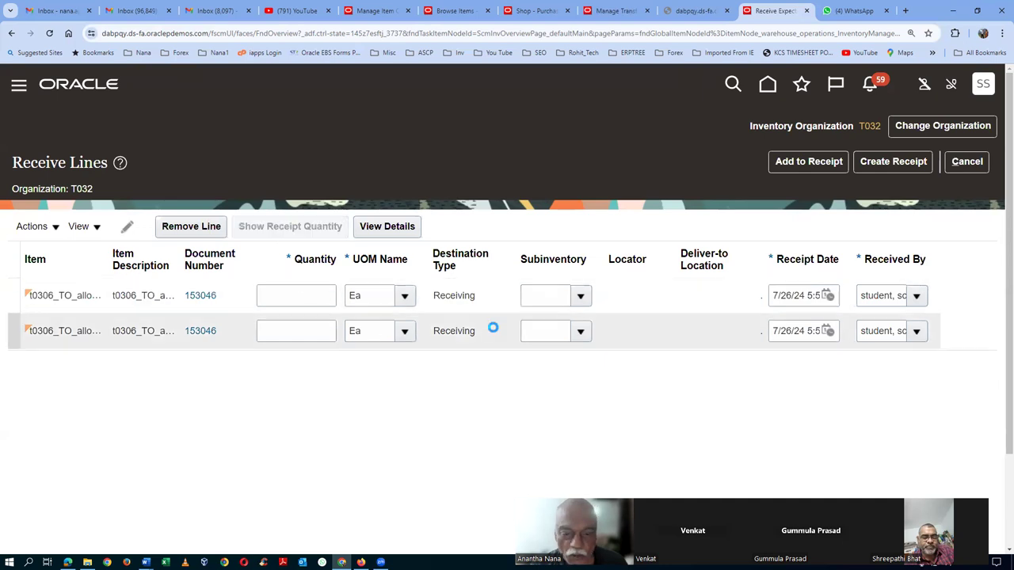
pyautogui.click(907, 162)
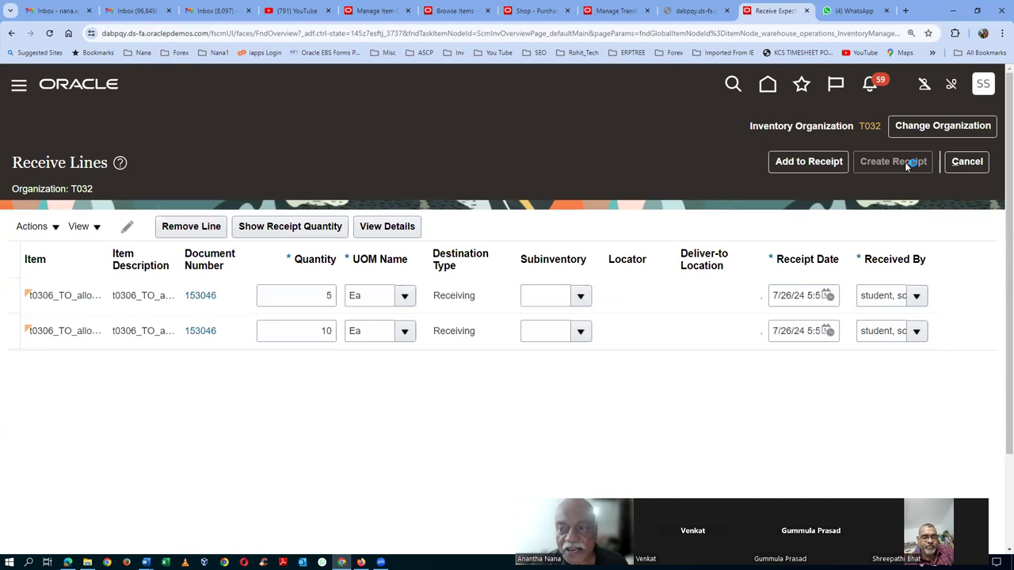
# - Enter packing slip 5456, 3 packing units, waybill 547567, bill of lading 5686786 and a receipt note
pyautogui.click(301, 366)
pyautogui.write('5456')
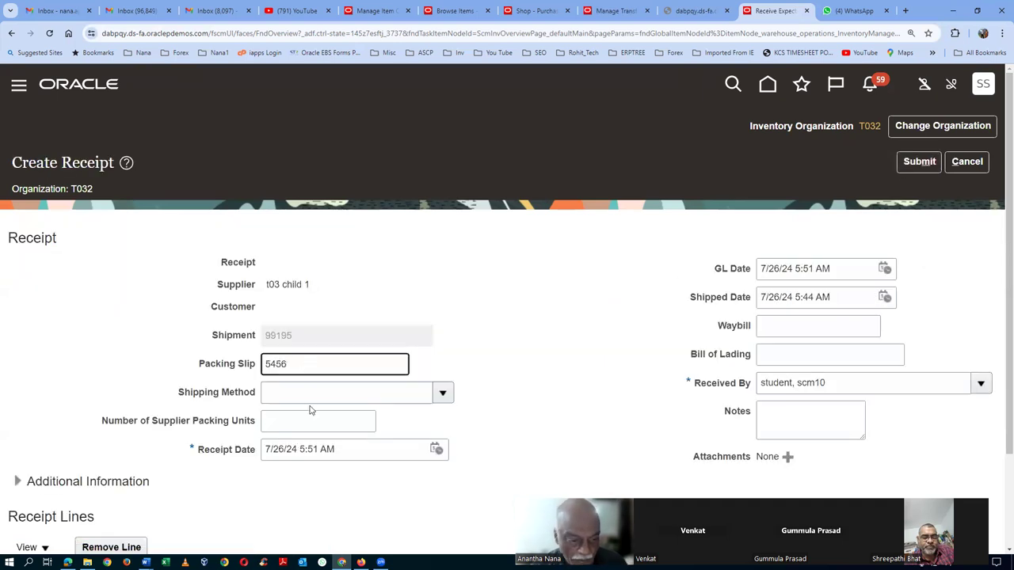
pyautogui.click(443, 393)
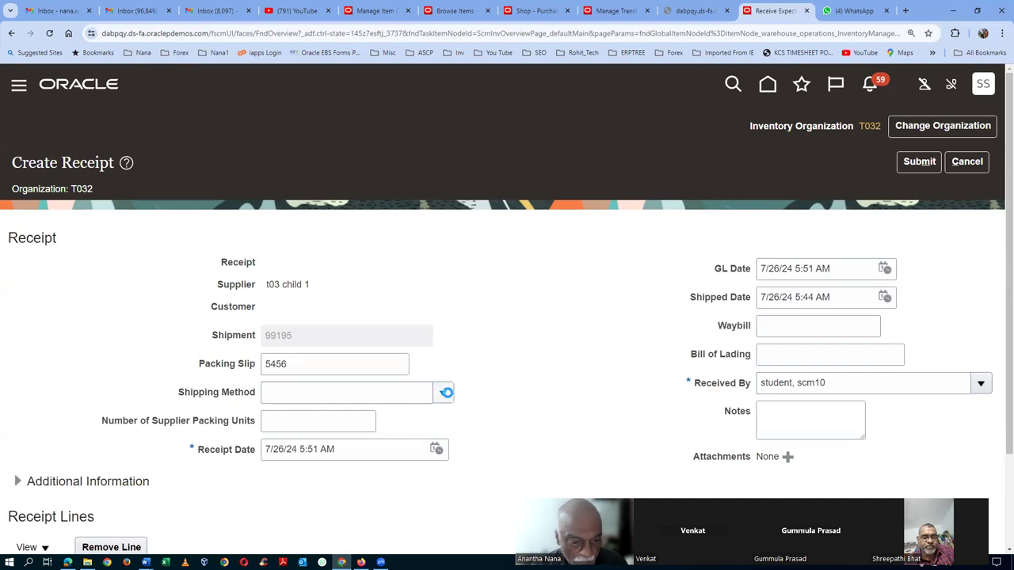
pyautogui.click(262, 477)
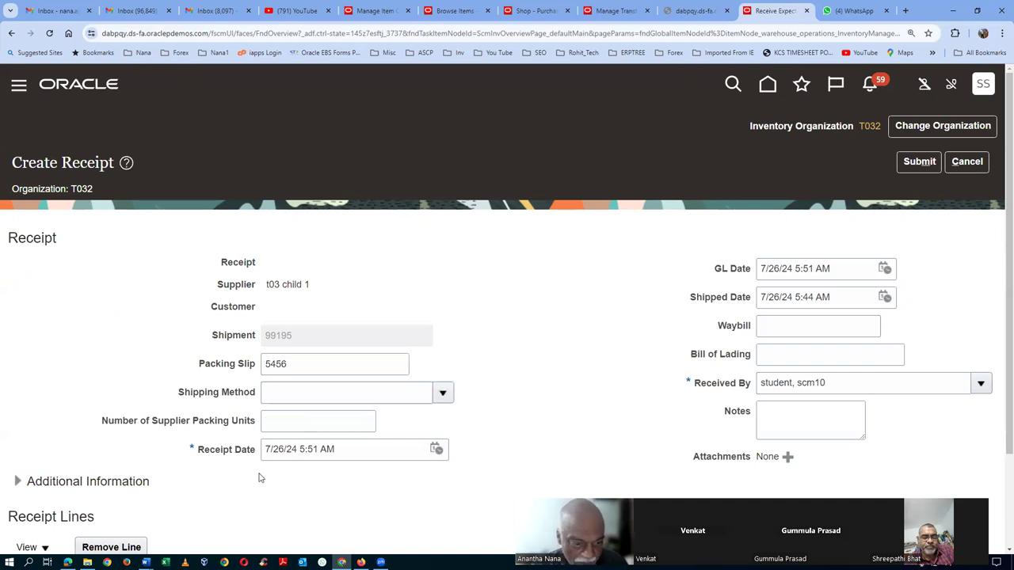
pyautogui.click(316, 417)
pyautogui.write('3')
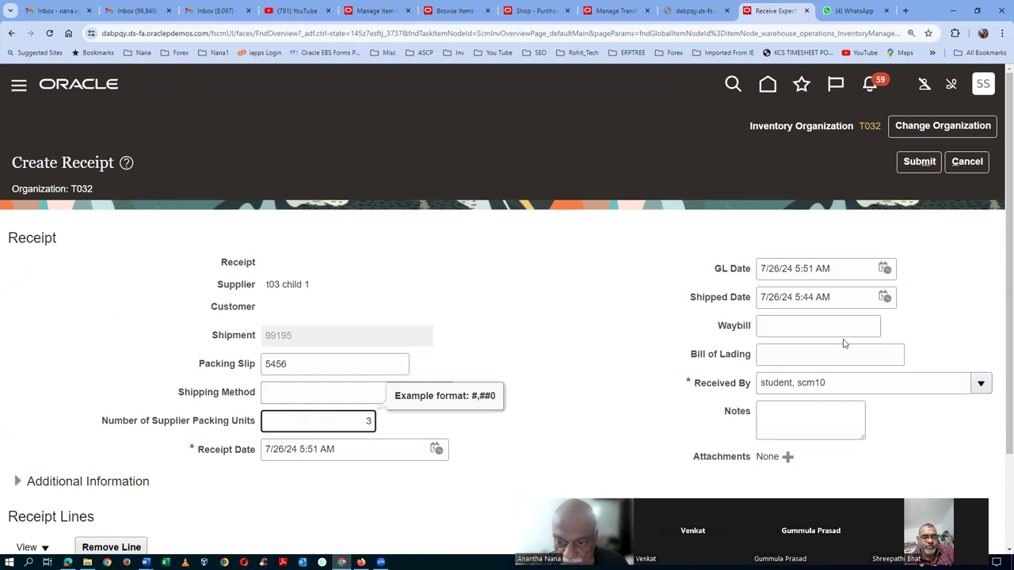
pyautogui.click(822, 330)
pyautogui.write('547567')
pyautogui.click(808, 359)
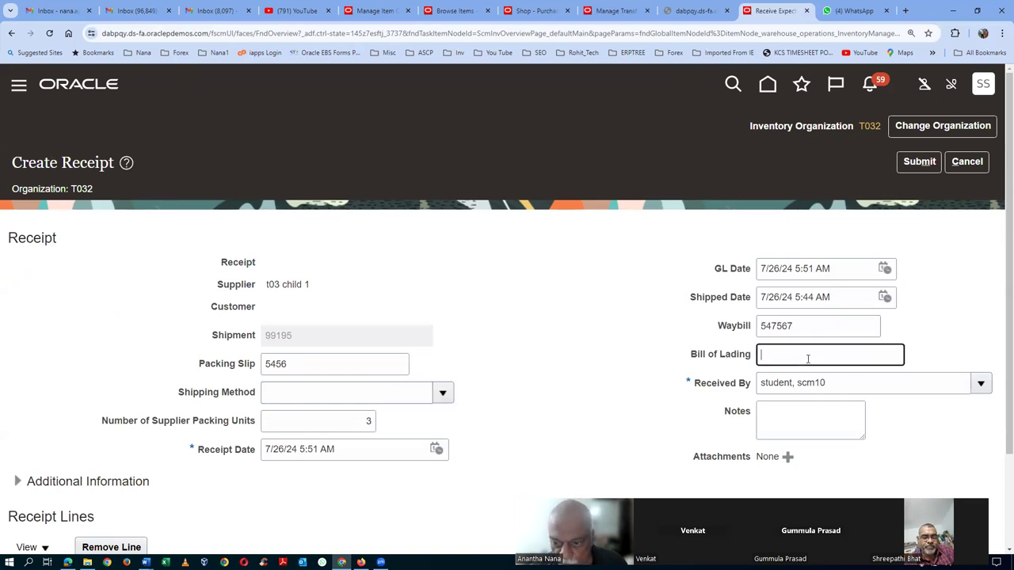
pyautogui.write('5686786')
pyautogui.click(780, 434)
pyautogui.write('cvgjfgh')
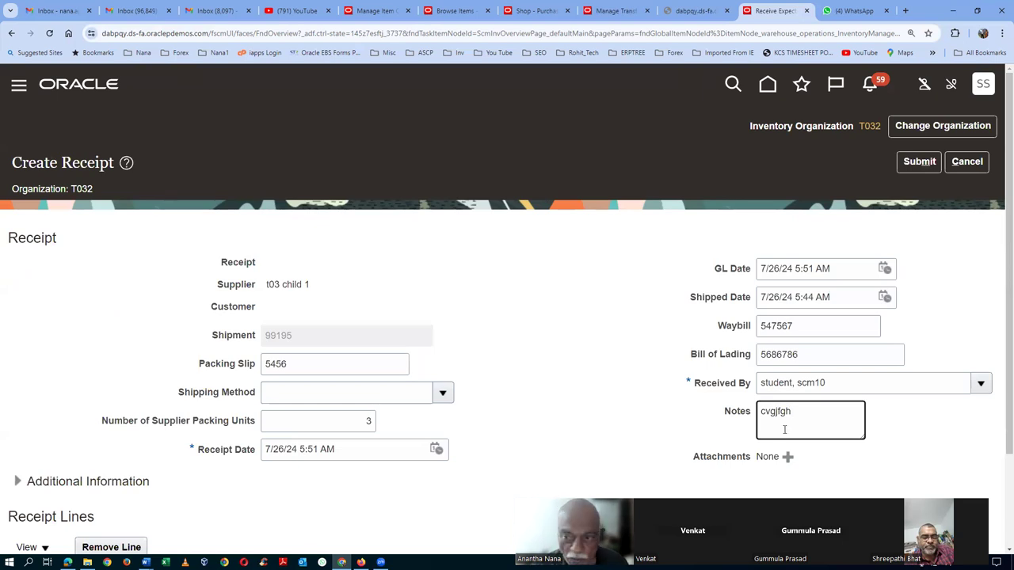
# - Submit the receipt, acknowledge receipt 2005, and return to transfer order 153046
pyautogui.click(922, 163)
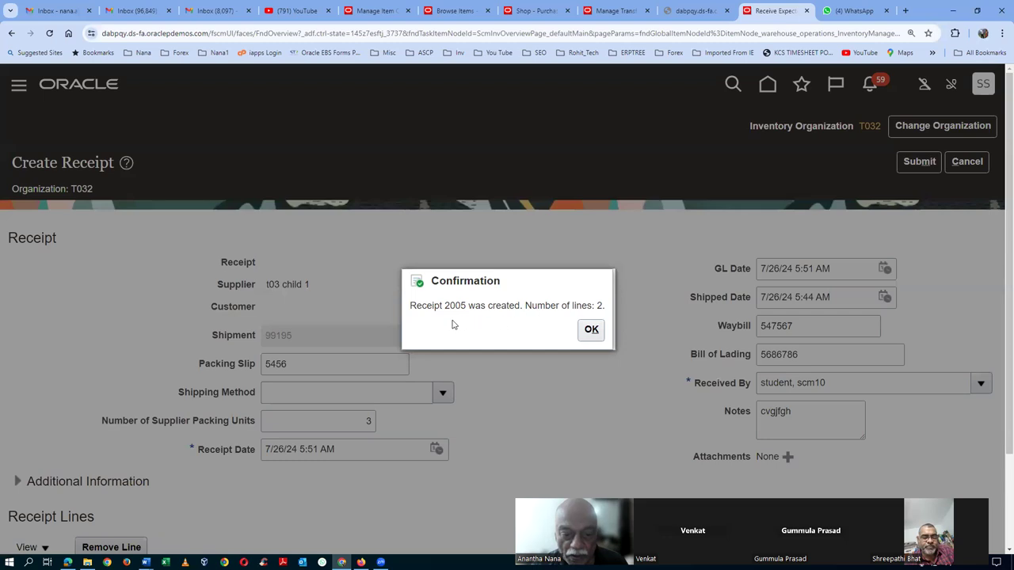
pyautogui.click(592, 329)
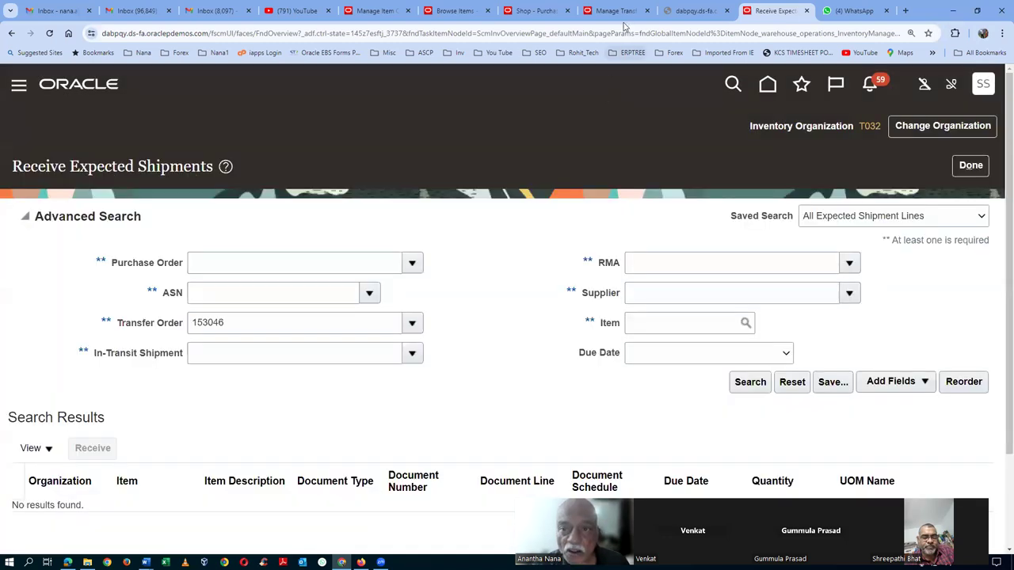
pyautogui.click(615, 10)
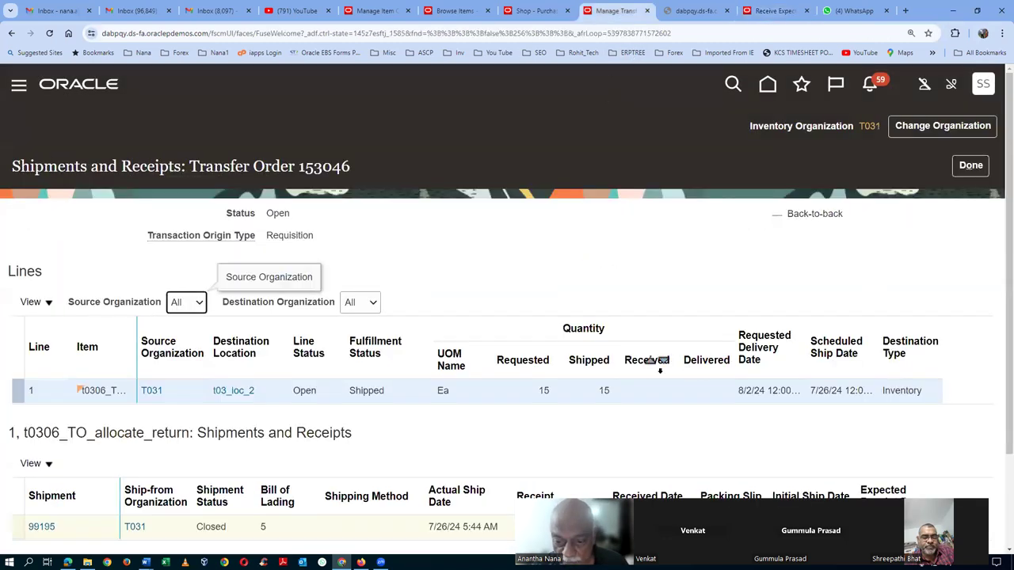
# - Refresh transfer order 153046 to confirm 15 received, then leave Receive Expected Shipments
pyautogui.click(968, 165)
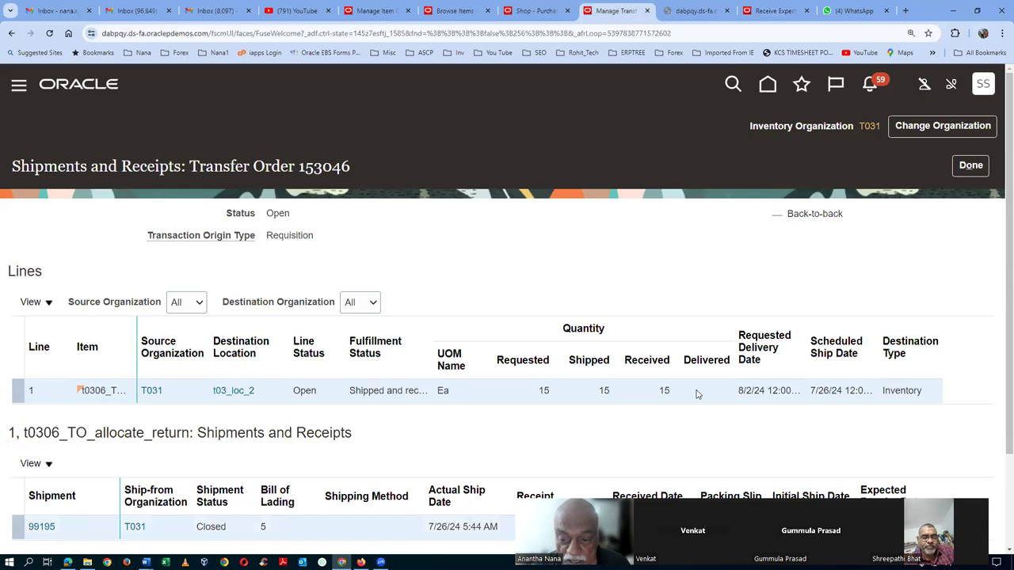
pyautogui.click(774, 11)
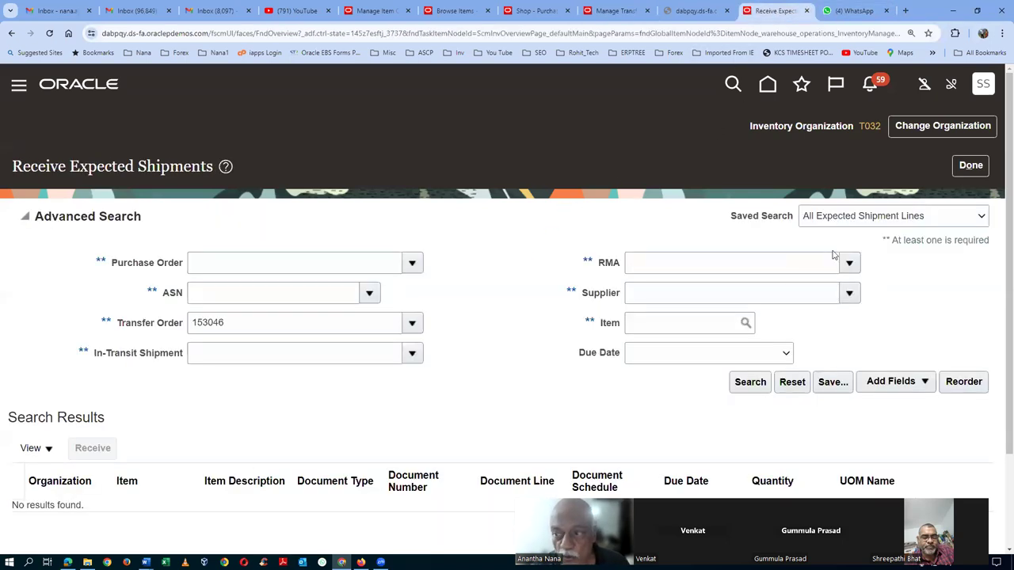
pyautogui.click(968, 170)
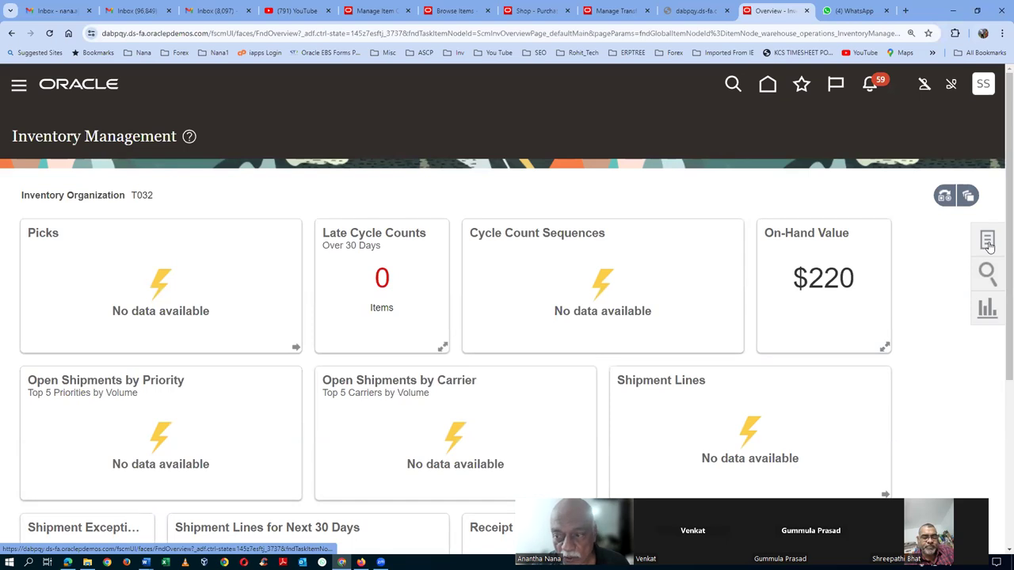
# - Open the Put Away Receipts task for T032 and begin entering the receipt number
pyautogui.click(988, 241)
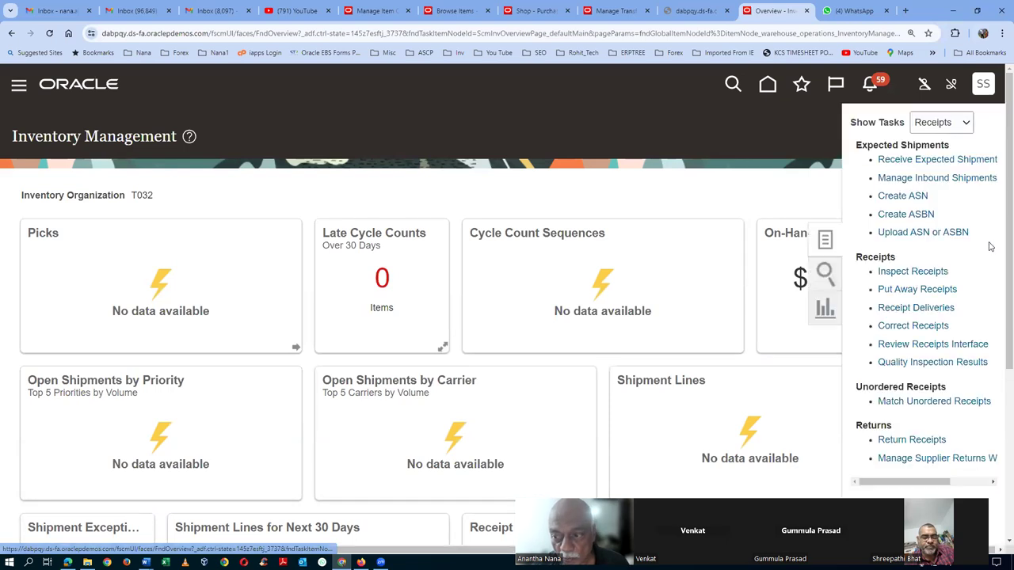
pyautogui.click(918, 289)
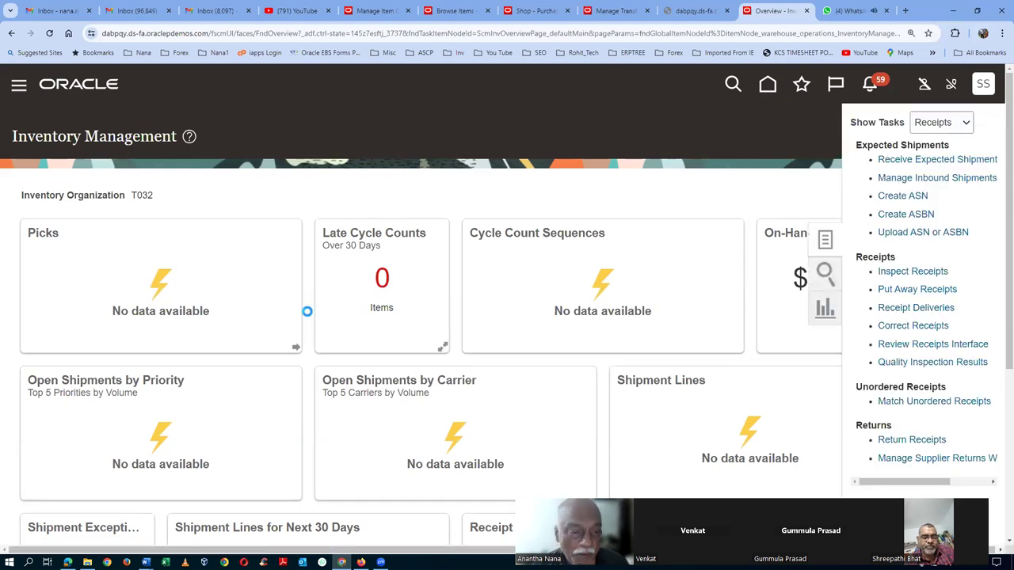
pyautogui.click(255, 262)
# - Search receipt 2005 and start putting away both its 10-unit and 5-unit lines
pyautogui.write('2005')
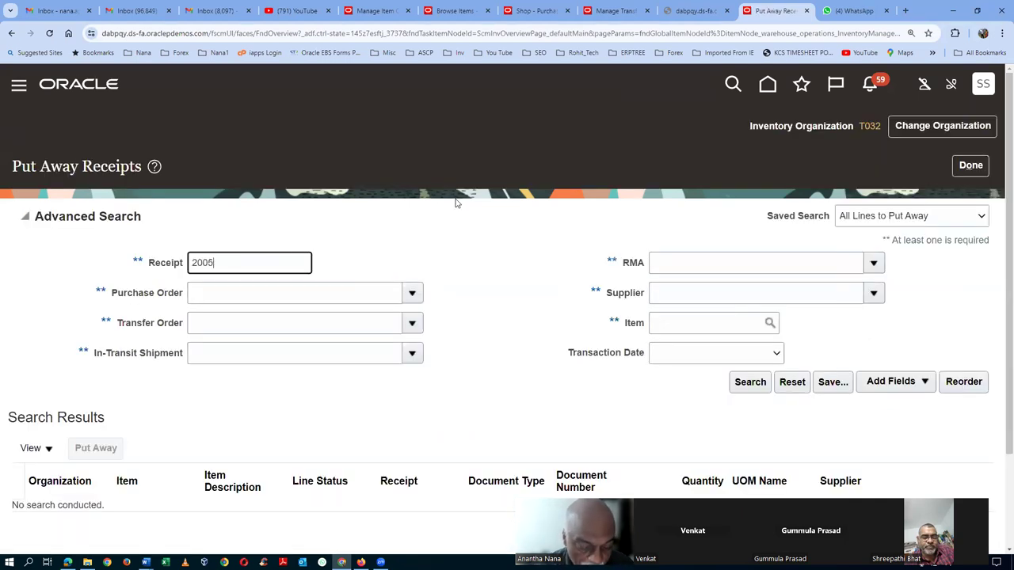
pyautogui.press('Tab')
pyautogui.click(750, 382)
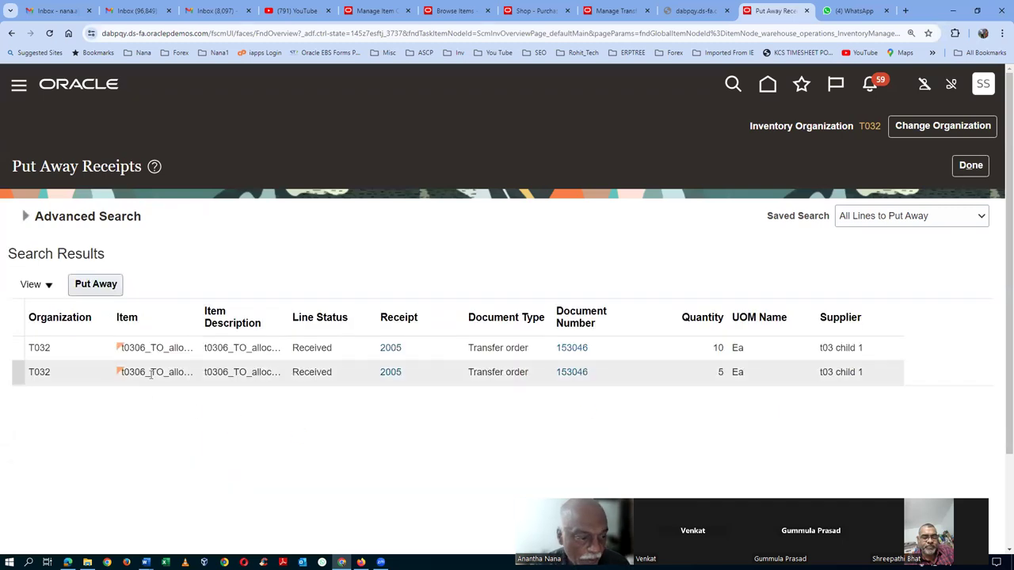
pyautogui.click(12, 351)
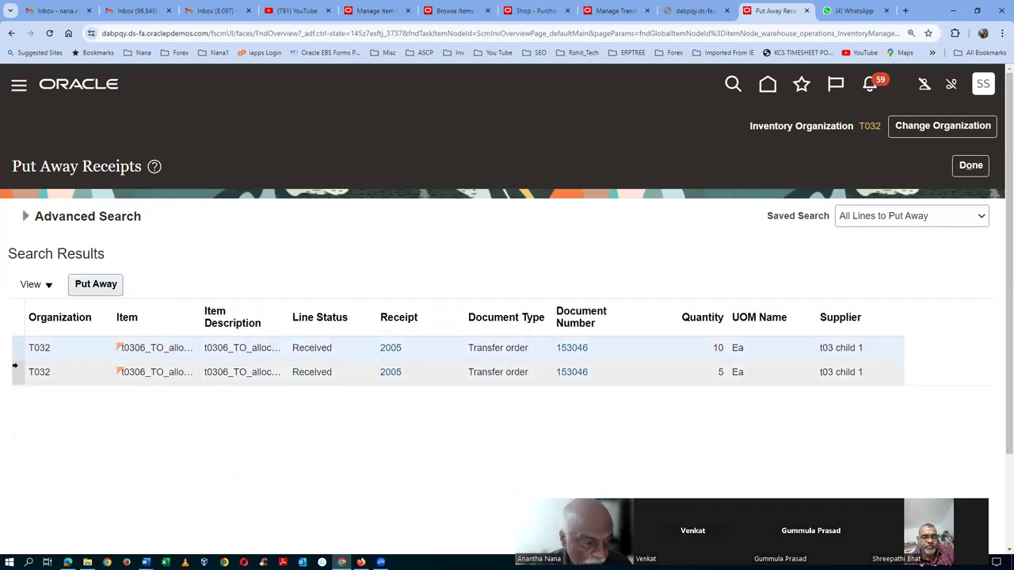
pyautogui.keyDown('ctrl'); pyautogui.click(15, 372); pyautogui.keyUp('ctrl')
pyautogui.click(95, 284)
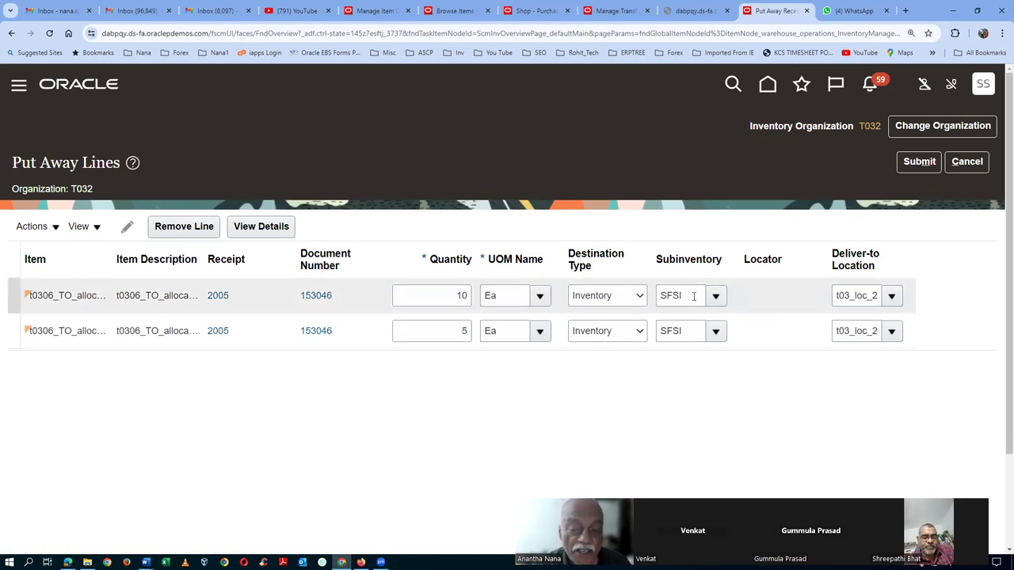
# - Set the 10-unit line's subinventory to t032_FGS_2 and submit the put away lines
pyautogui.click(715, 295)
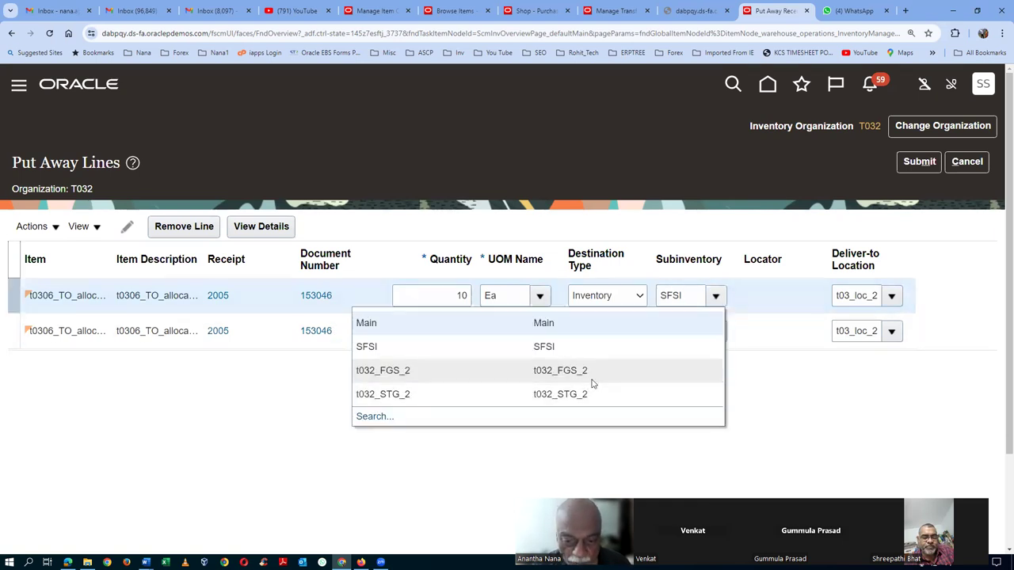
pyautogui.click(818, 357)
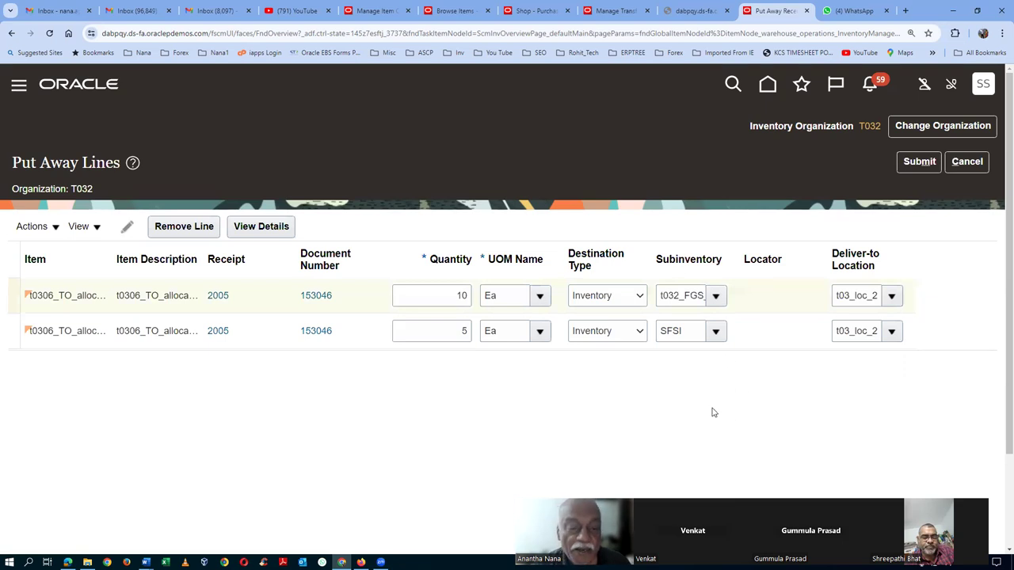
pyautogui.click(919, 164)
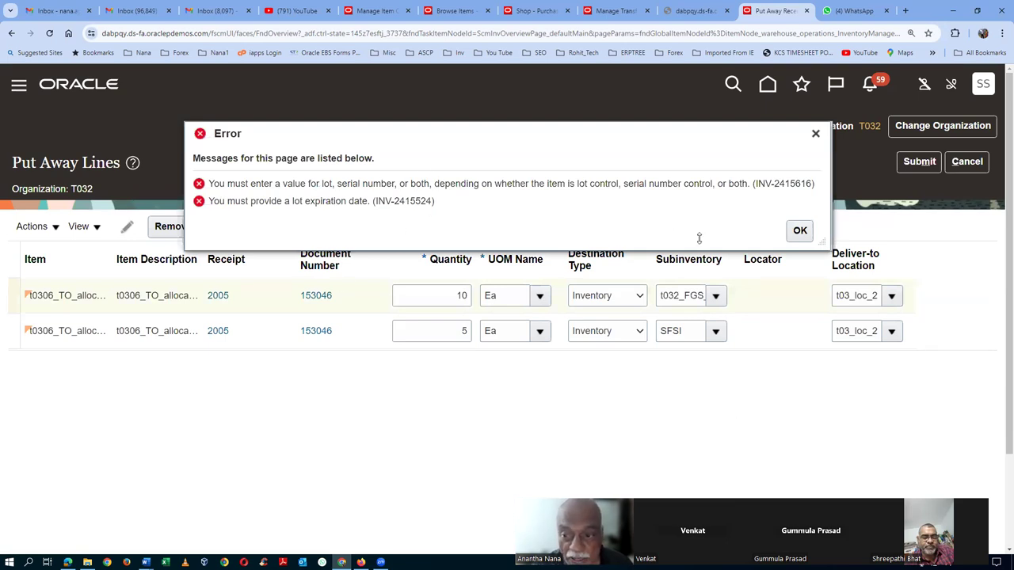
# - Record transfer order lot lot101 for all 5 units of the SFSI put away line
pyautogui.click(799, 232)
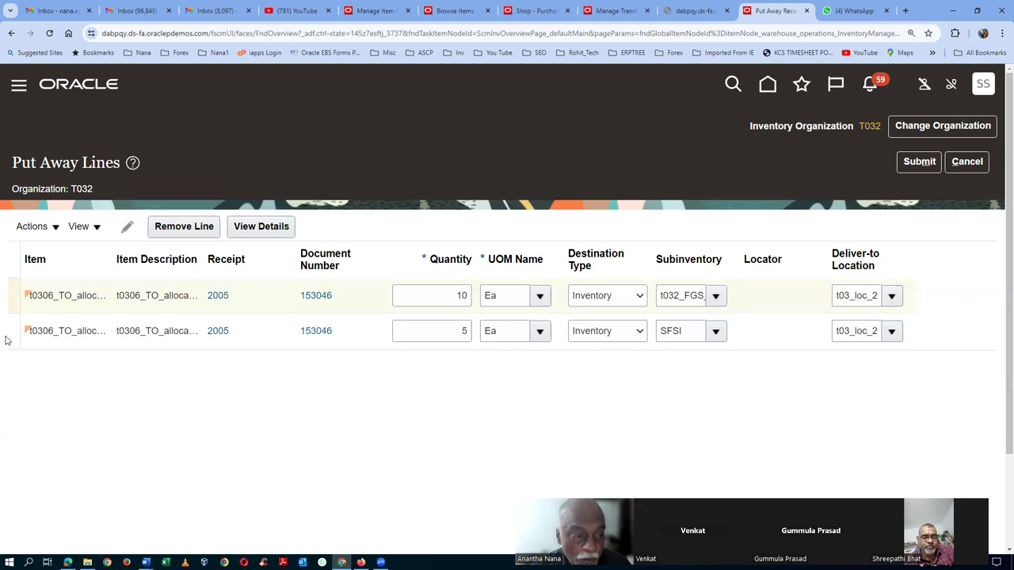
pyautogui.click(32, 226)
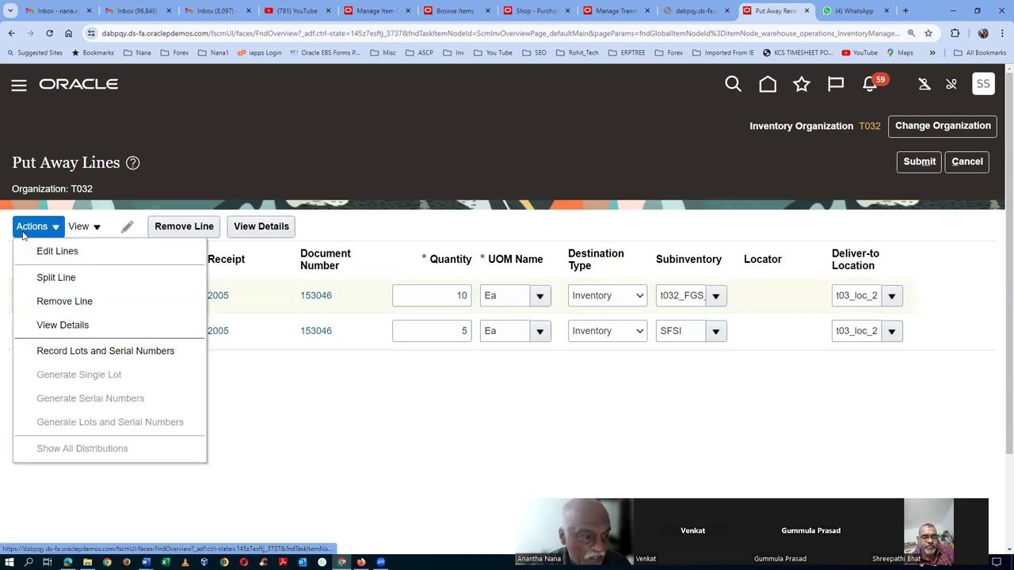
pyautogui.click(80, 358)
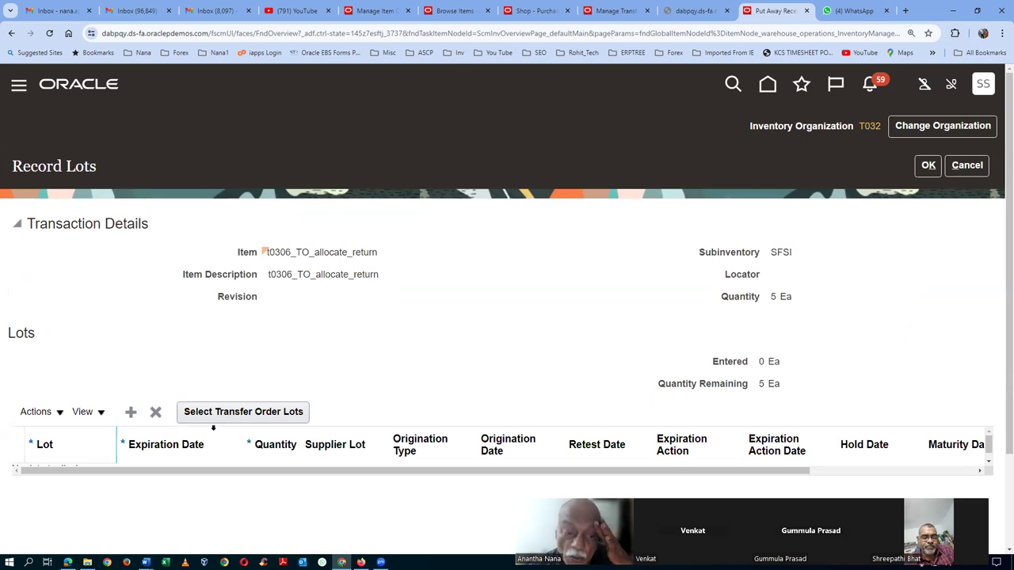
pyautogui.click(216, 412)
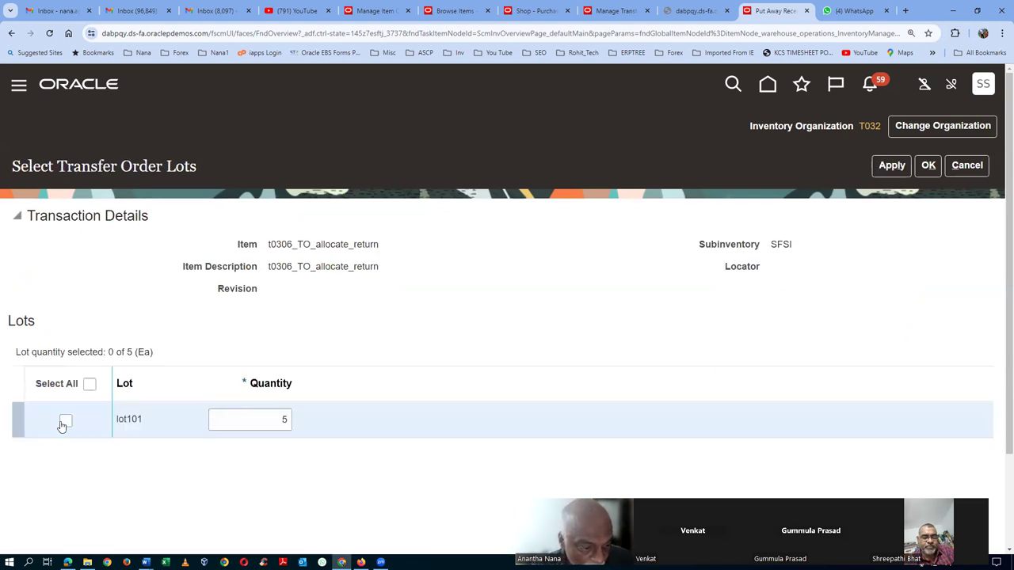
pyautogui.click(65, 421)
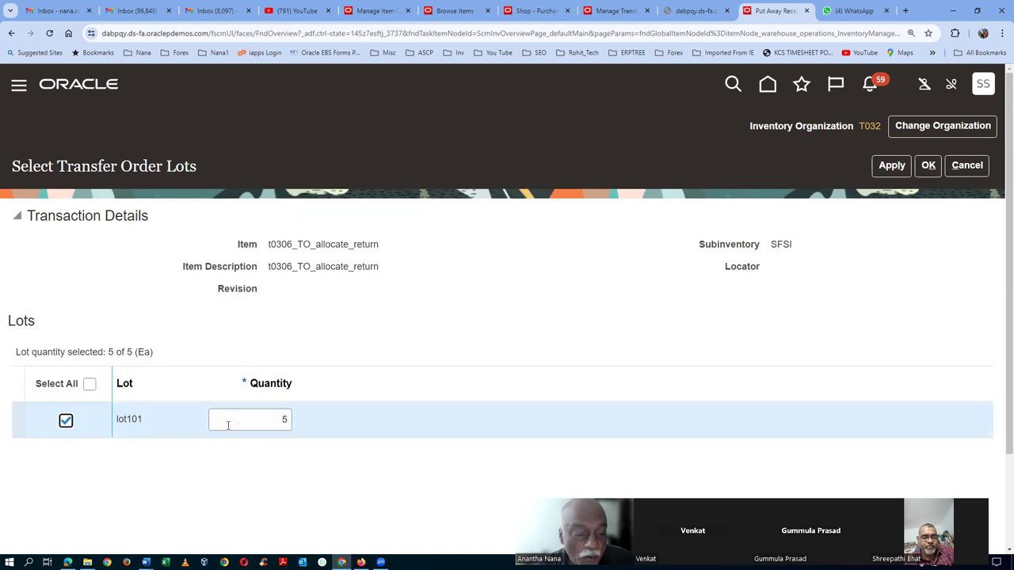
pyautogui.click(925, 166)
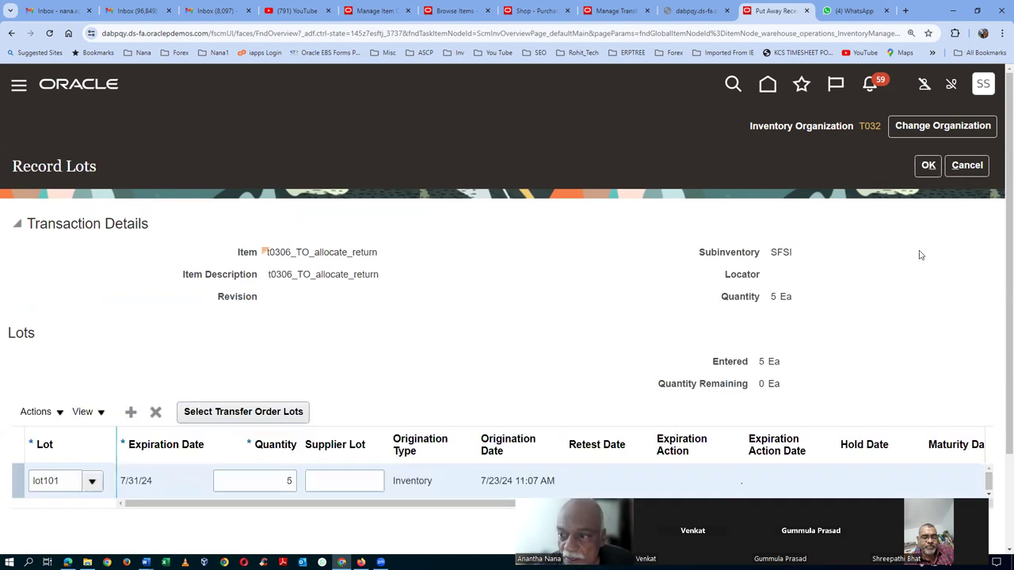
pyautogui.click(928, 165)
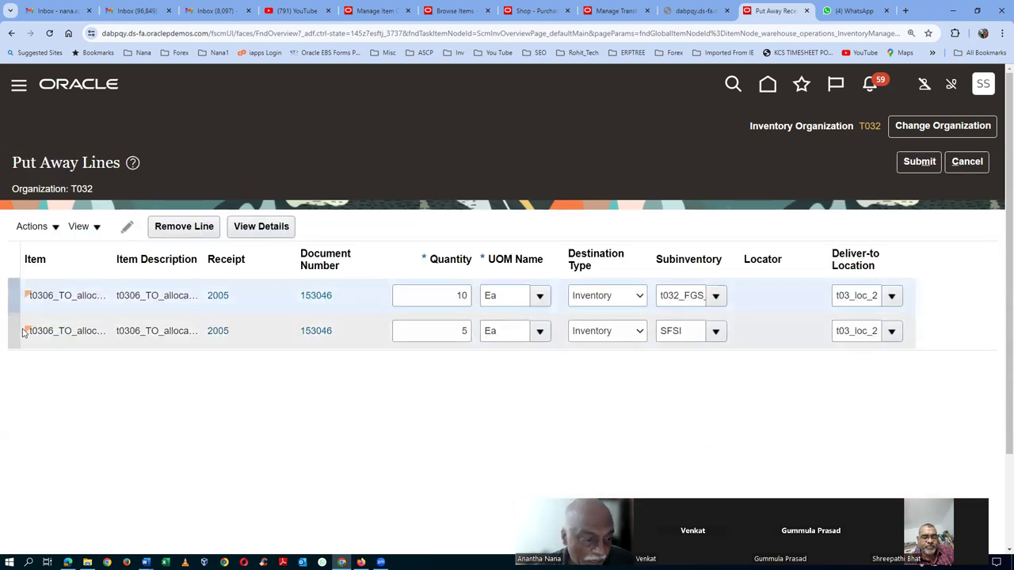
# - Reopen the 5-unit line's lot recording to verify lot101, leaving without changes
pyautogui.click(14, 329)
pyautogui.click(32, 227)
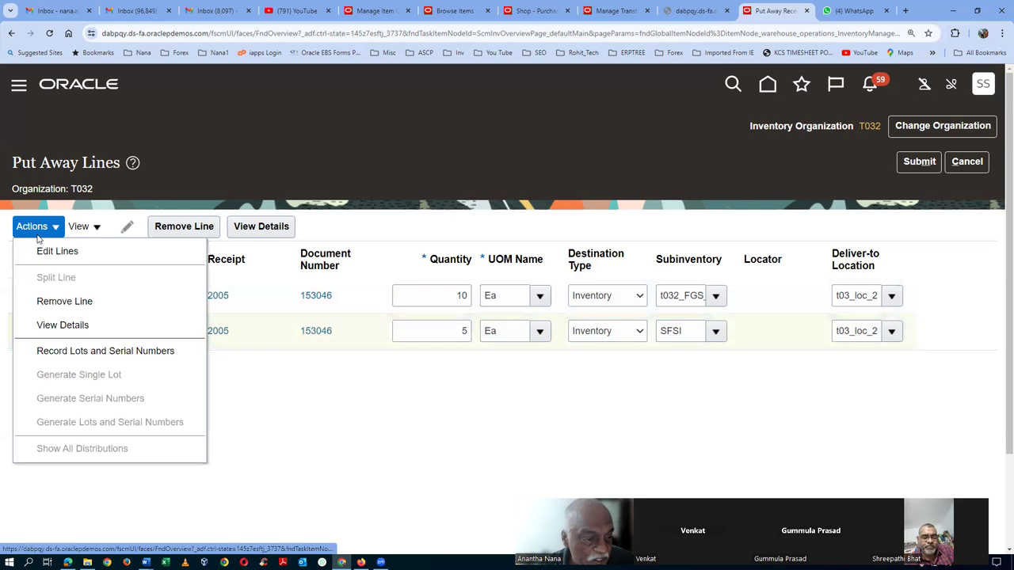
pyautogui.click(94, 353)
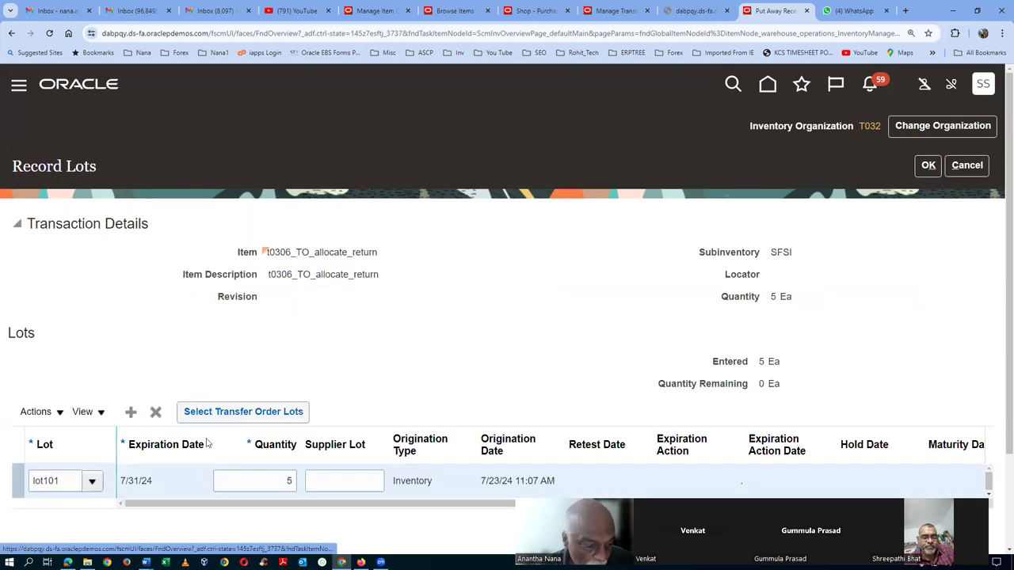
pyautogui.click(967, 166)
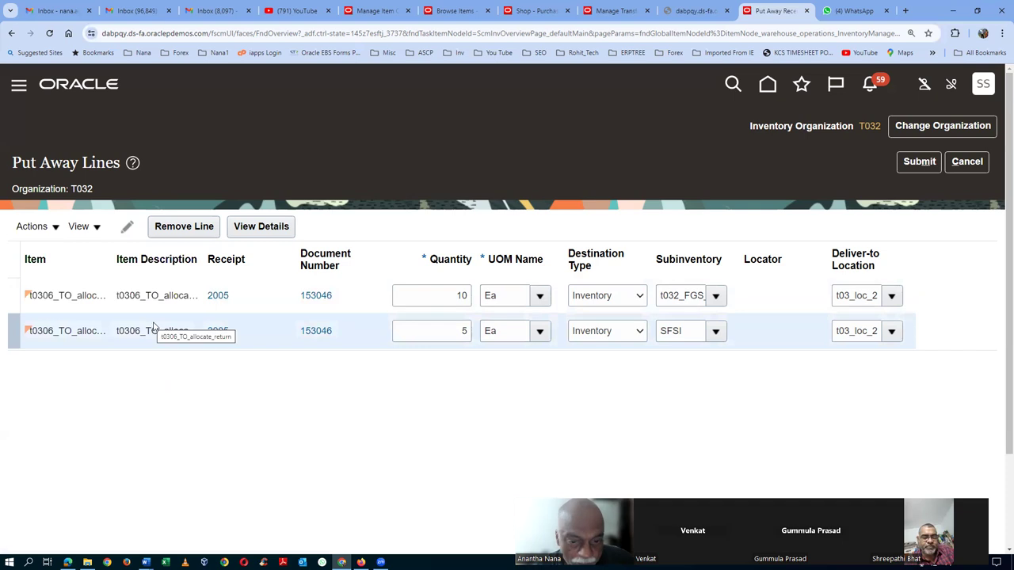
# - Record lot lot102 for all 10 units of the t032_FGS_2 put away line
pyautogui.click(11, 293)
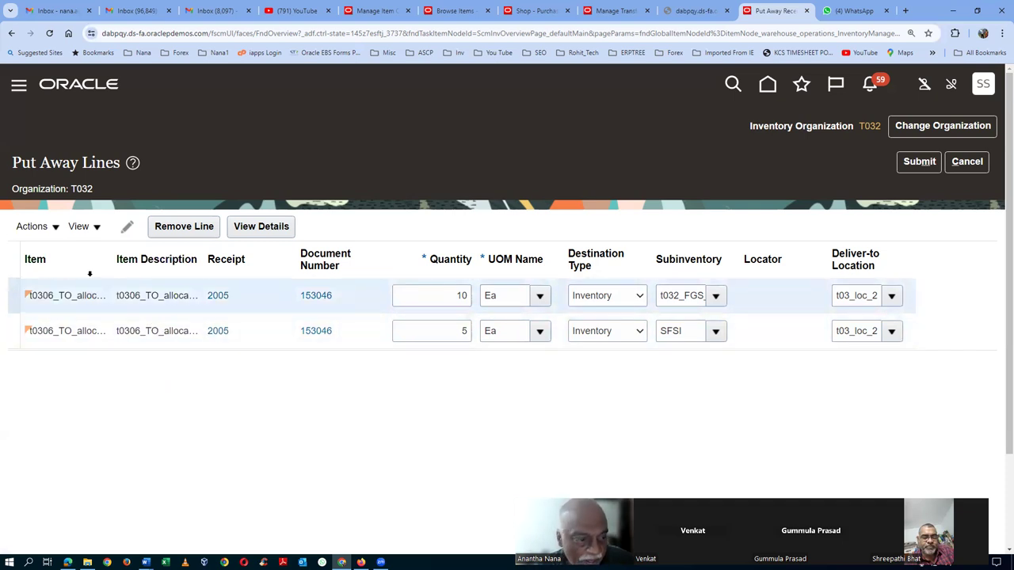
pyautogui.click(32, 226)
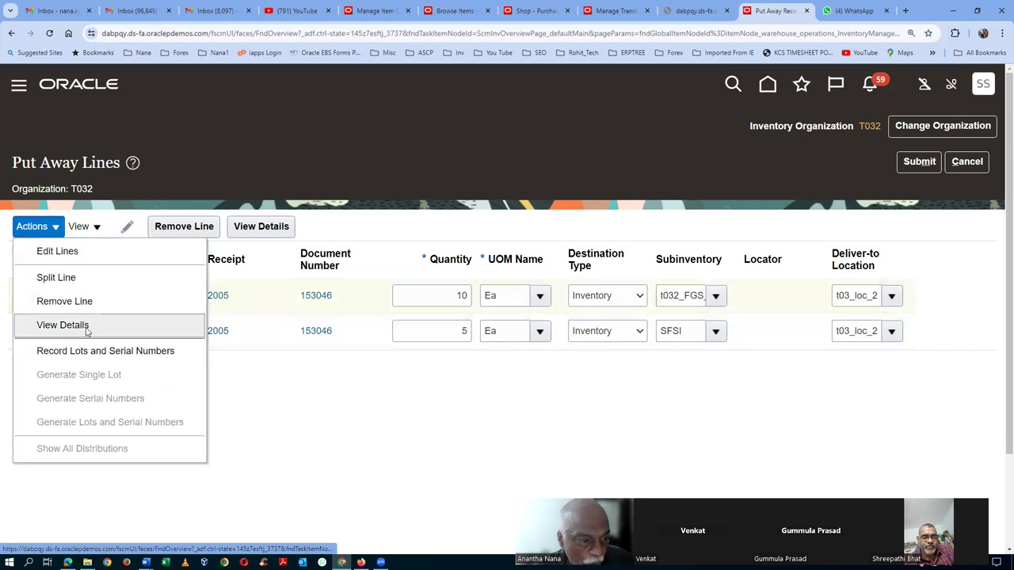
pyautogui.click(119, 351)
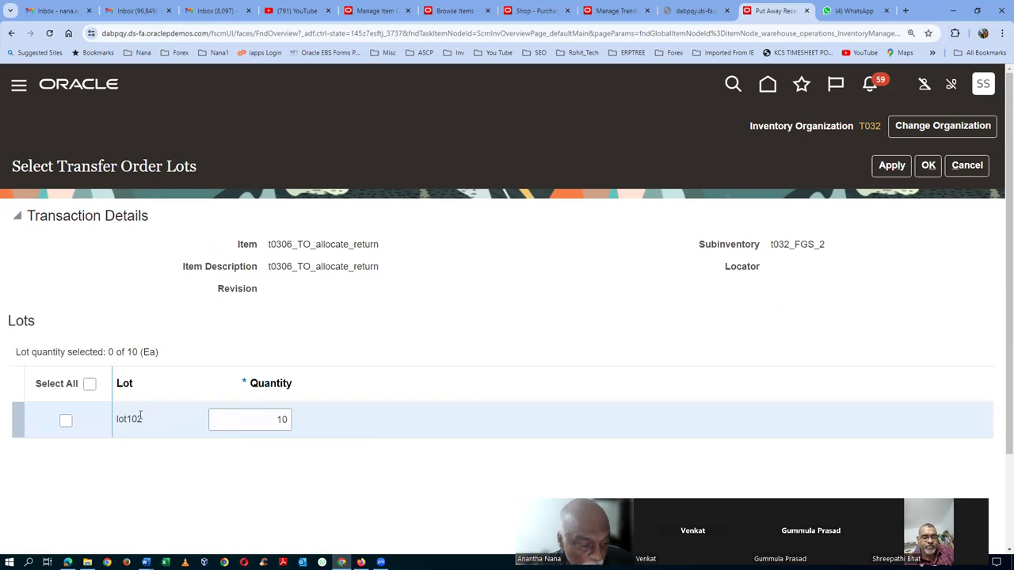
pyautogui.click(65, 422)
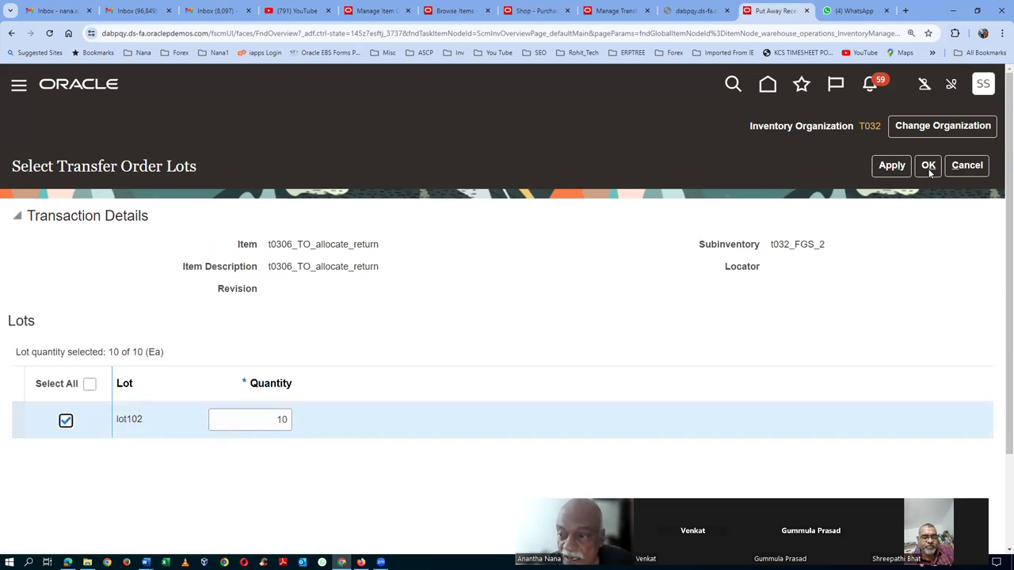
pyautogui.click(893, 170)
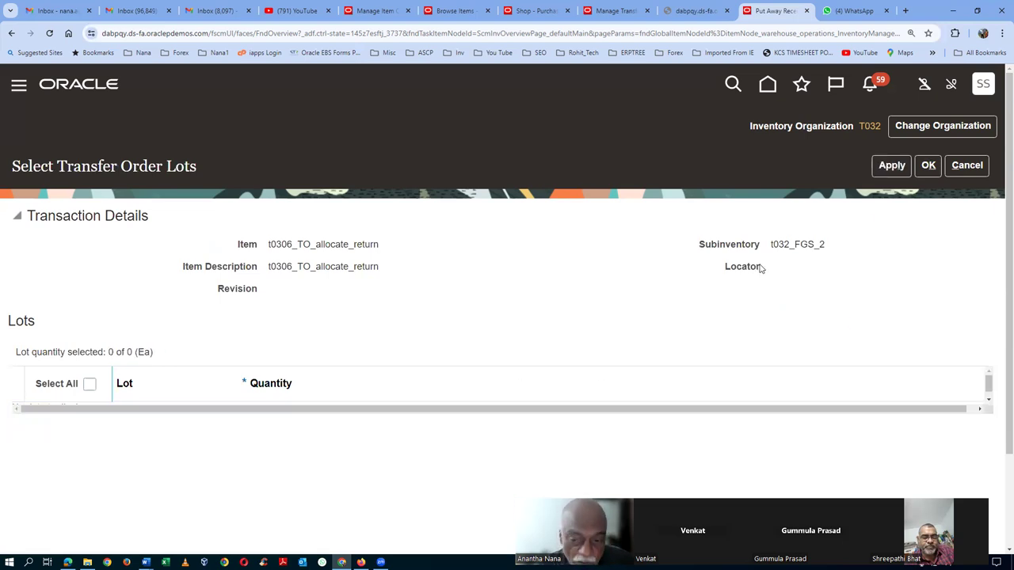
pyautogui.click(929, 166)
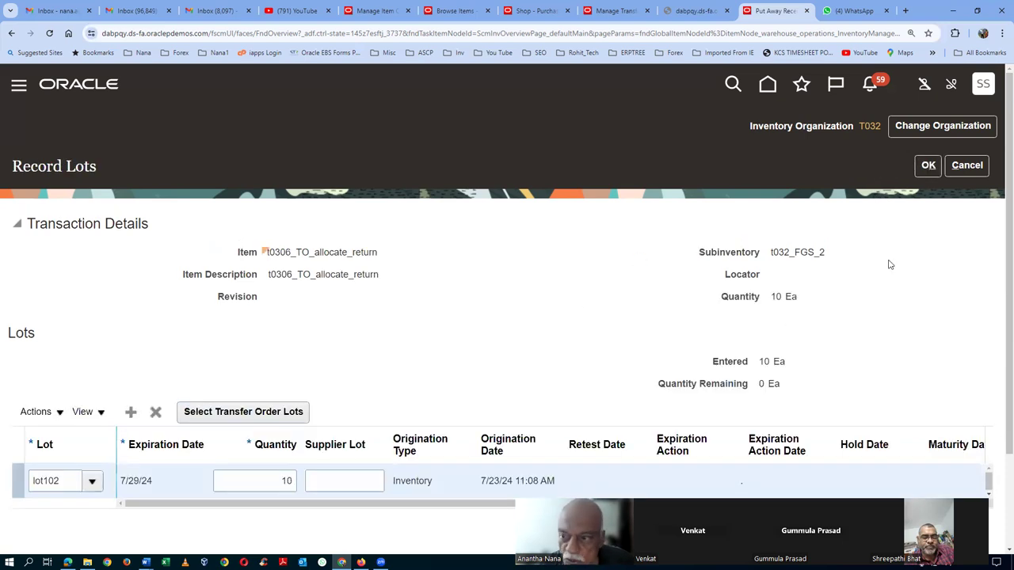
pyautogui.click(929, 167)
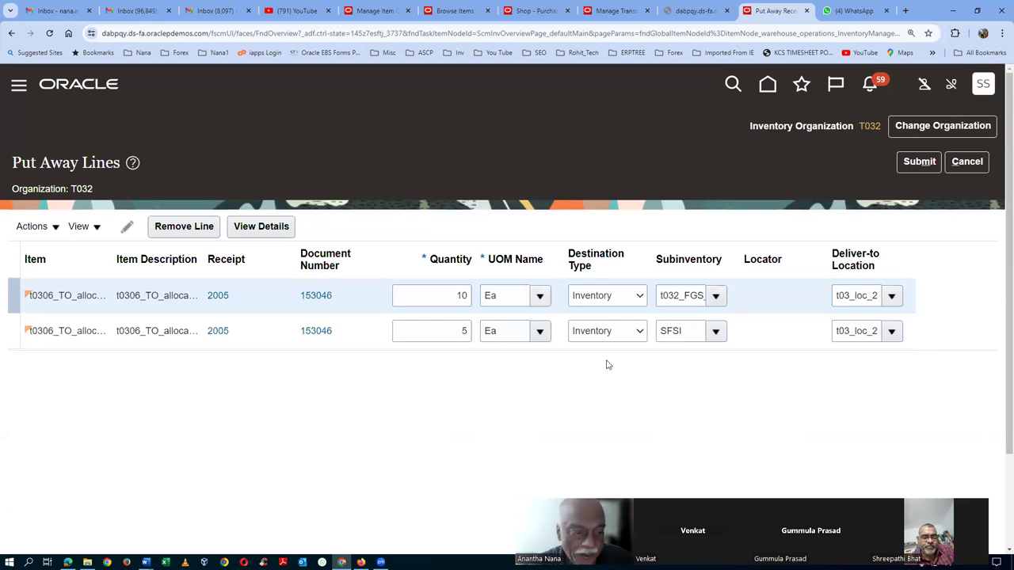
# - Submit the put away for receipt 2005, then verify order 153046 shows 15 delivered and Closed
pyautogui.click(922, 162)
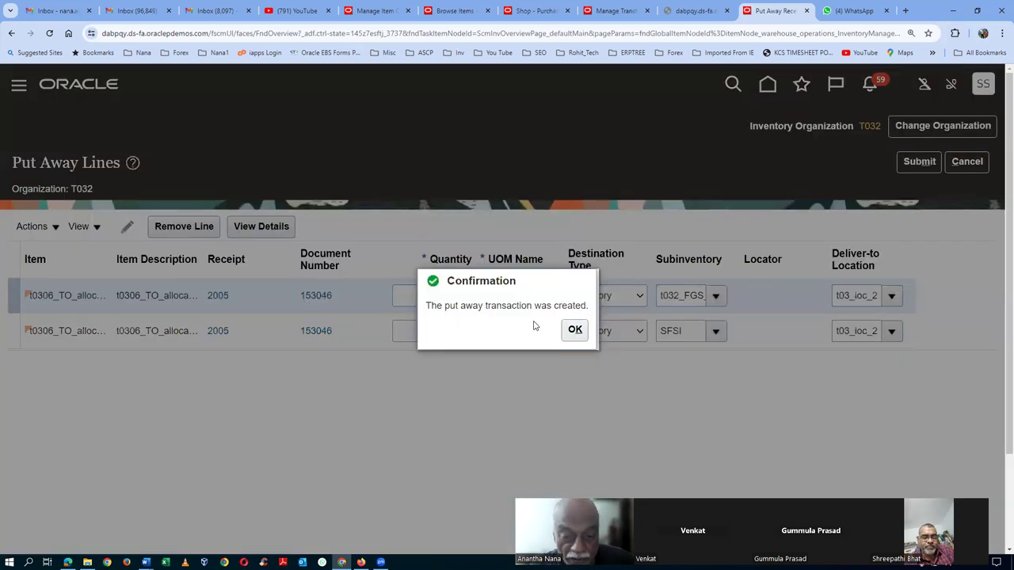
pyautogui.click(575, 331)
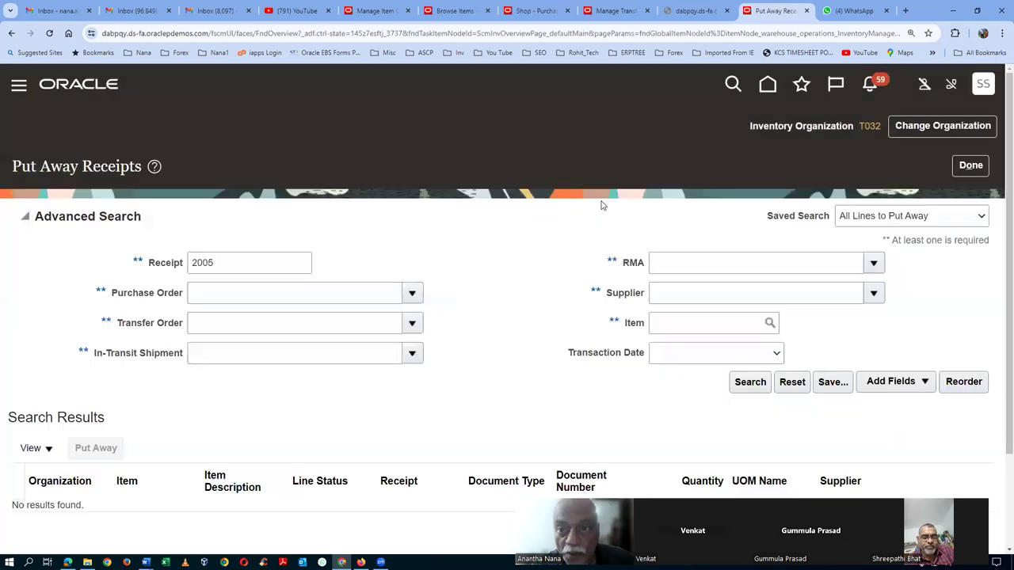
pyautogui.click(616, 10)
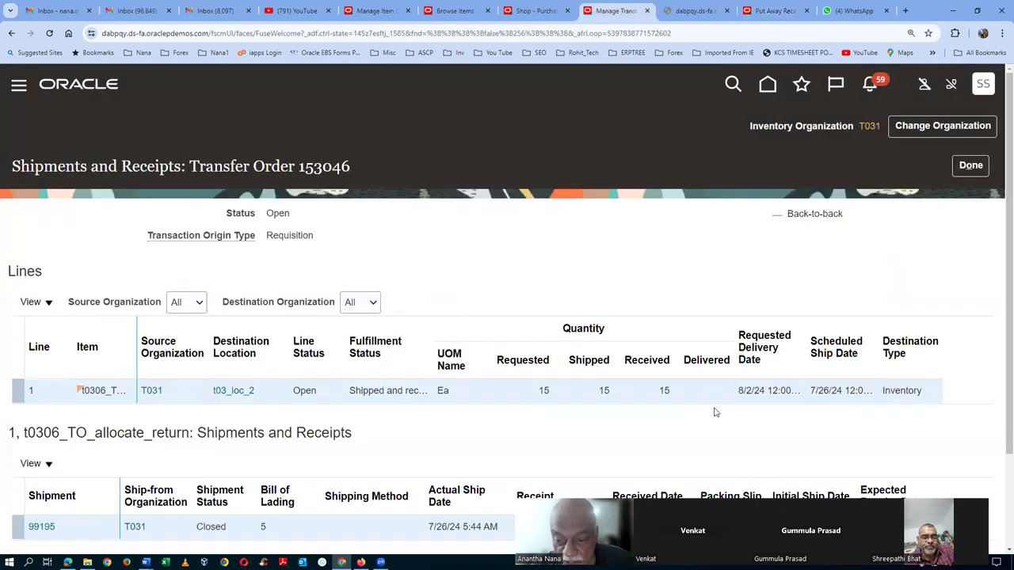
pyautogui.click(972, 165)
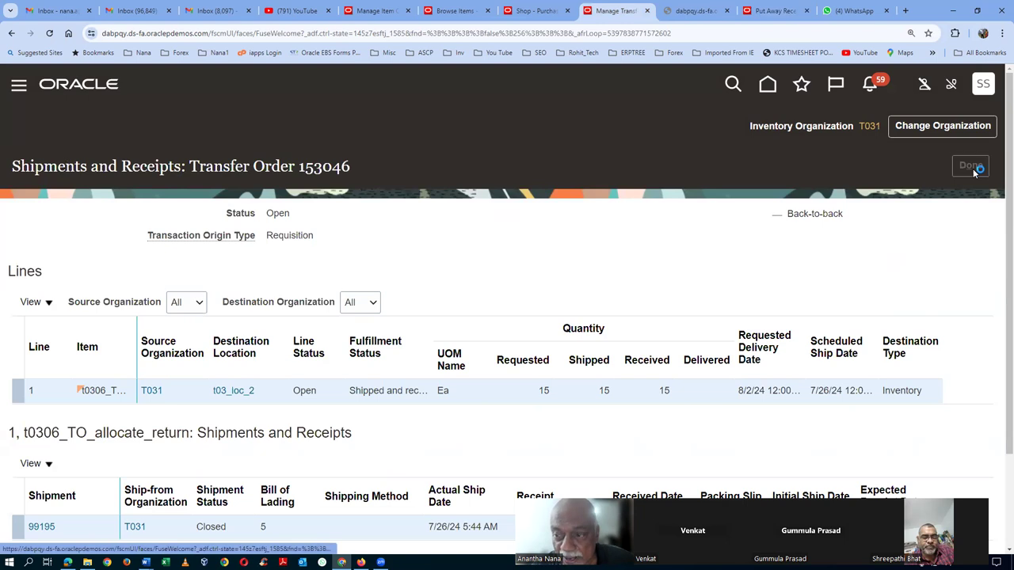
pyautogui.click(794, 168)
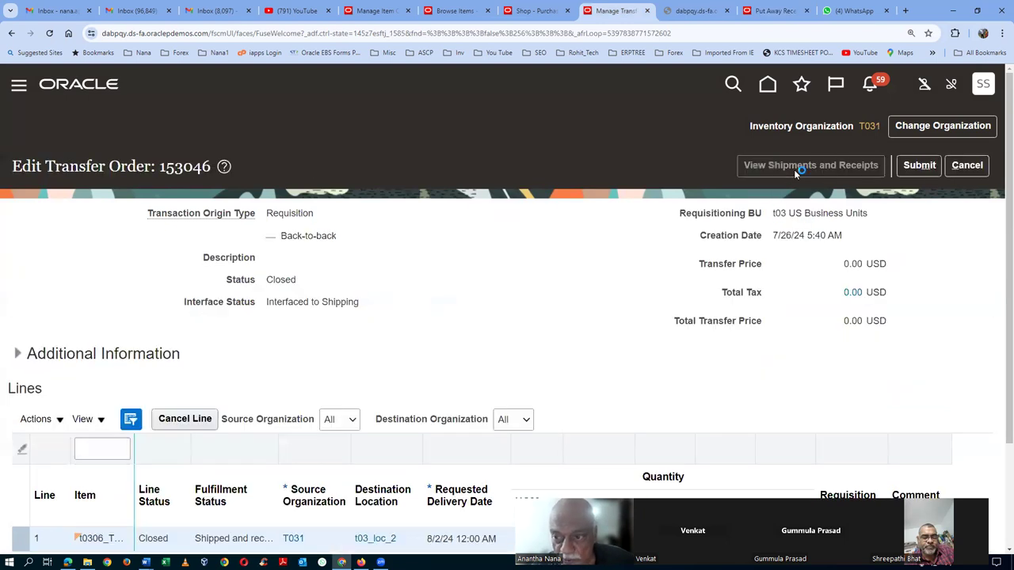
pyautogui.scroll(-2, 784, 306)
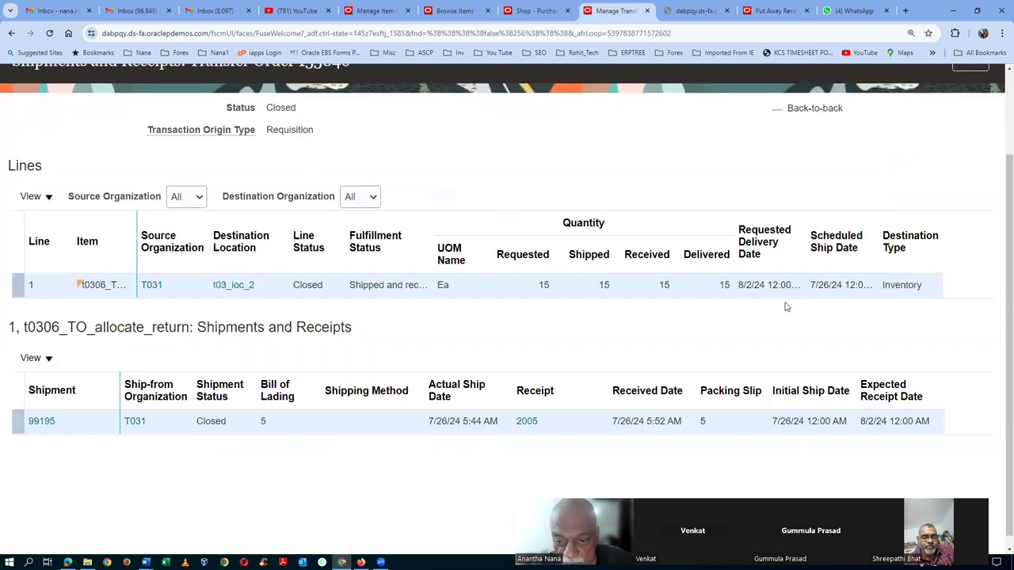